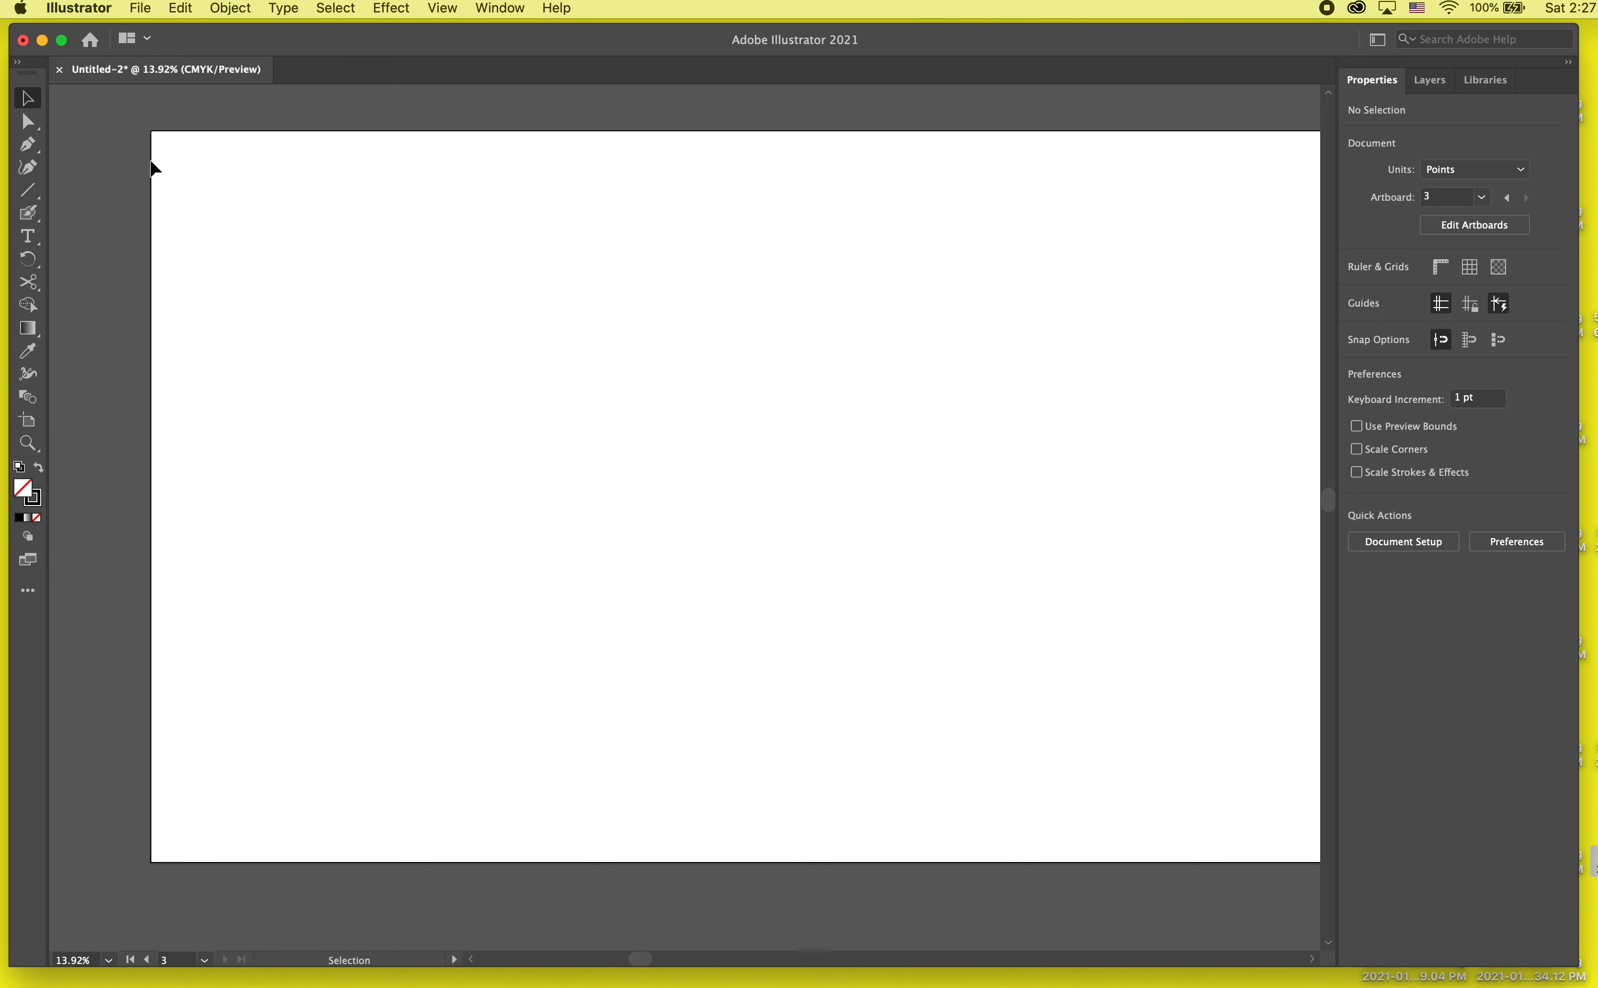
# Step: Draw a circle about 397 pt in diameter near the artboard's upper-left corner with the Ellipse tool
pyautogui.click(20, 190)
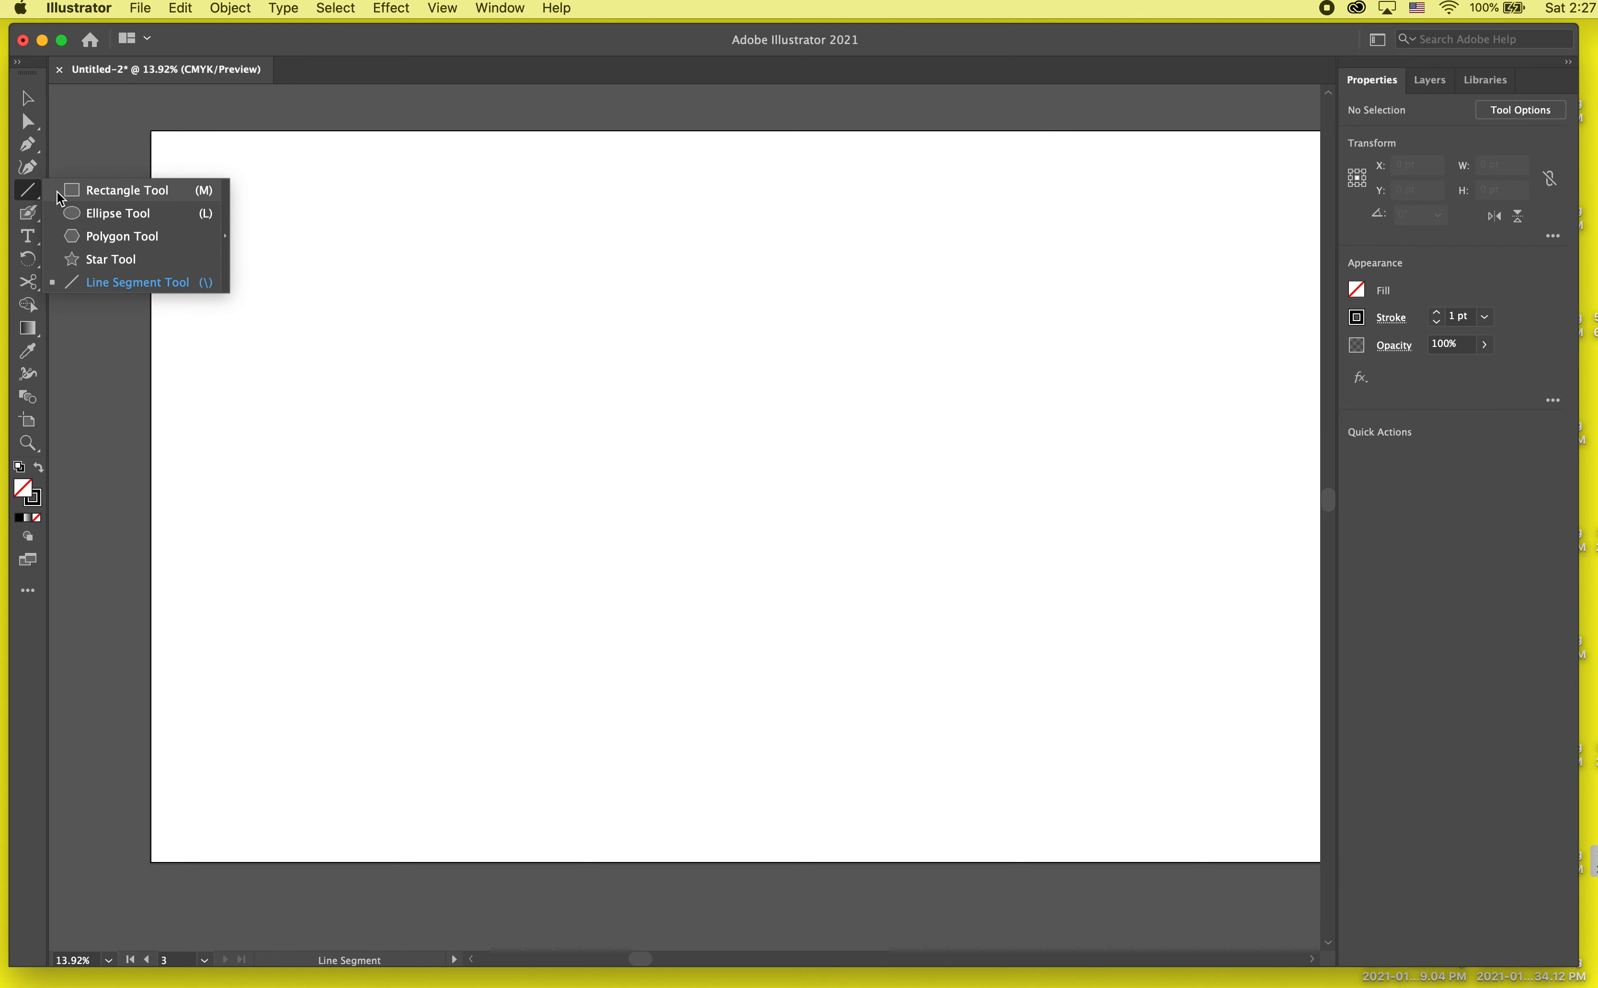
pyautogui.click(70, 207)
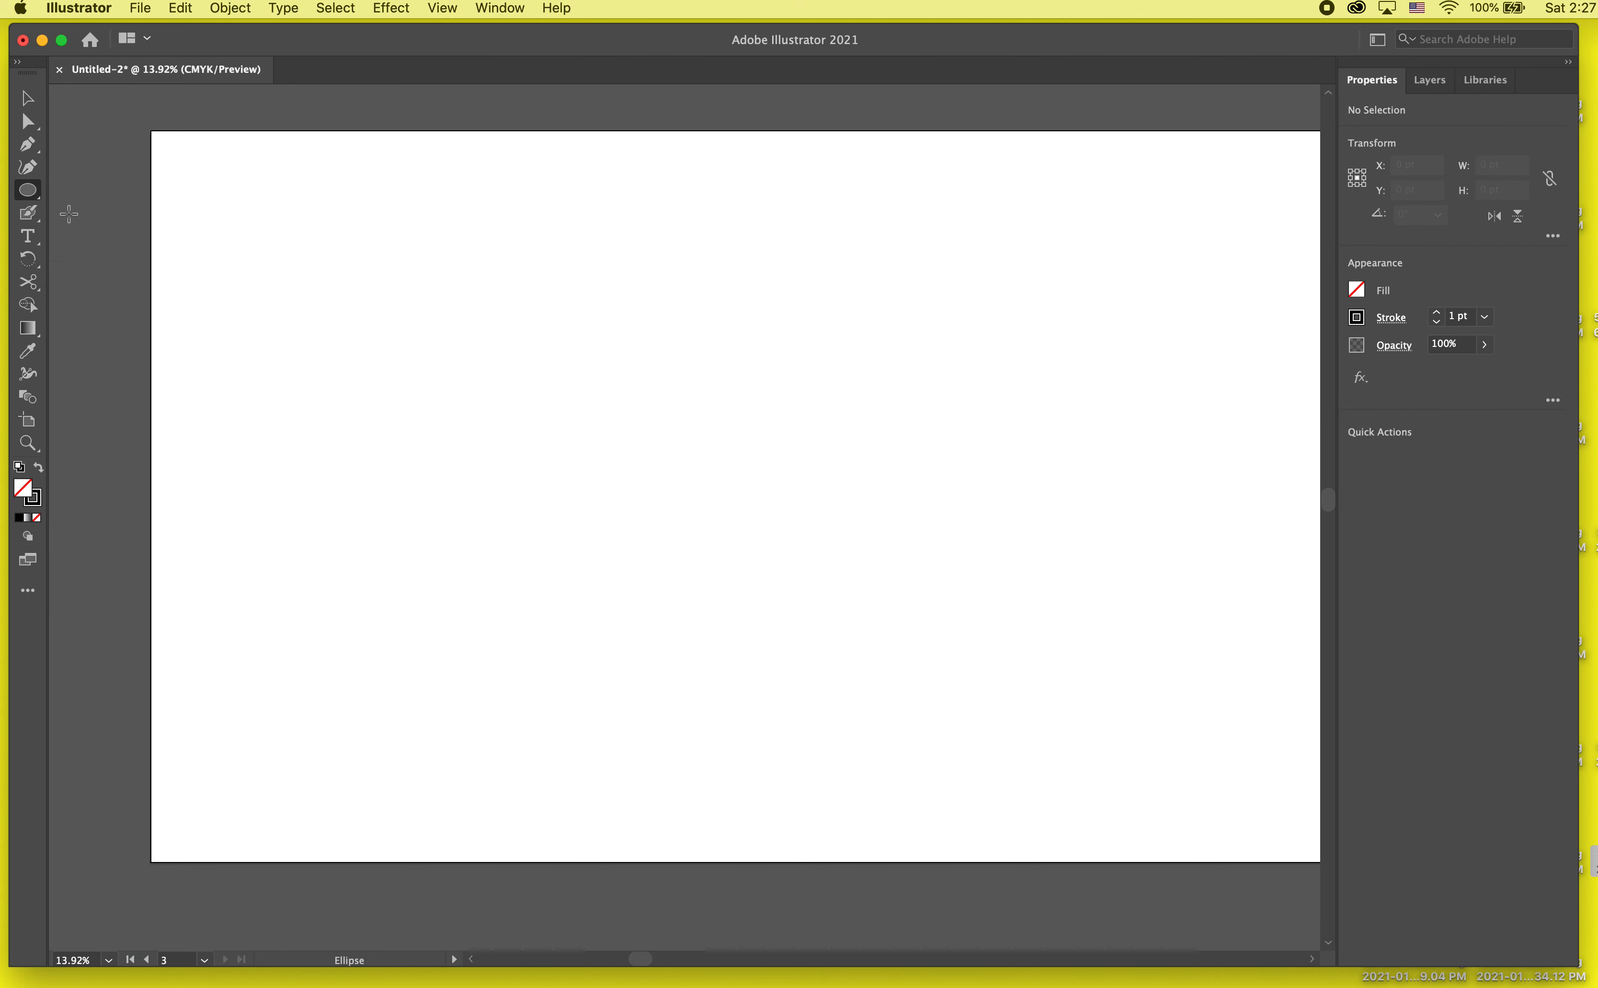
pyautogui.click(32, 212)
pyautogui.click(36, 192)
pyautogui.click(77, 208)
pyautogui.moveTo(227, 172); pyautogui.dragTo(289, 270)
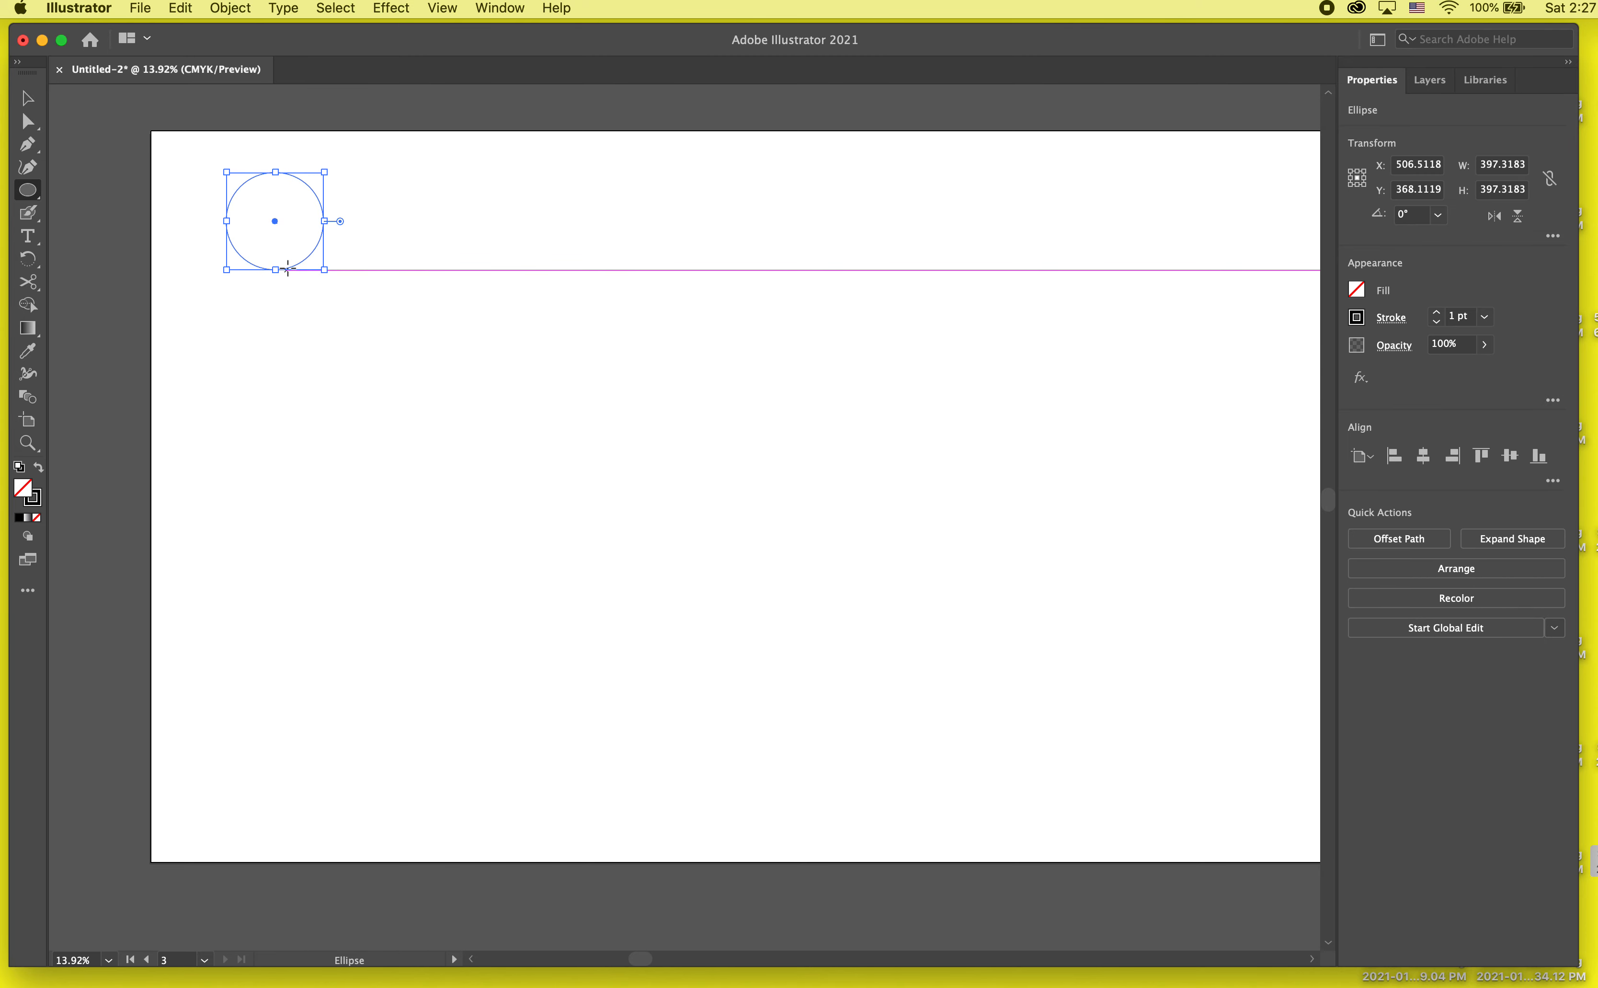
# Step: Fill the circle with red and remove its stroke, then deselect it
pyautogui.click(1356, 290)
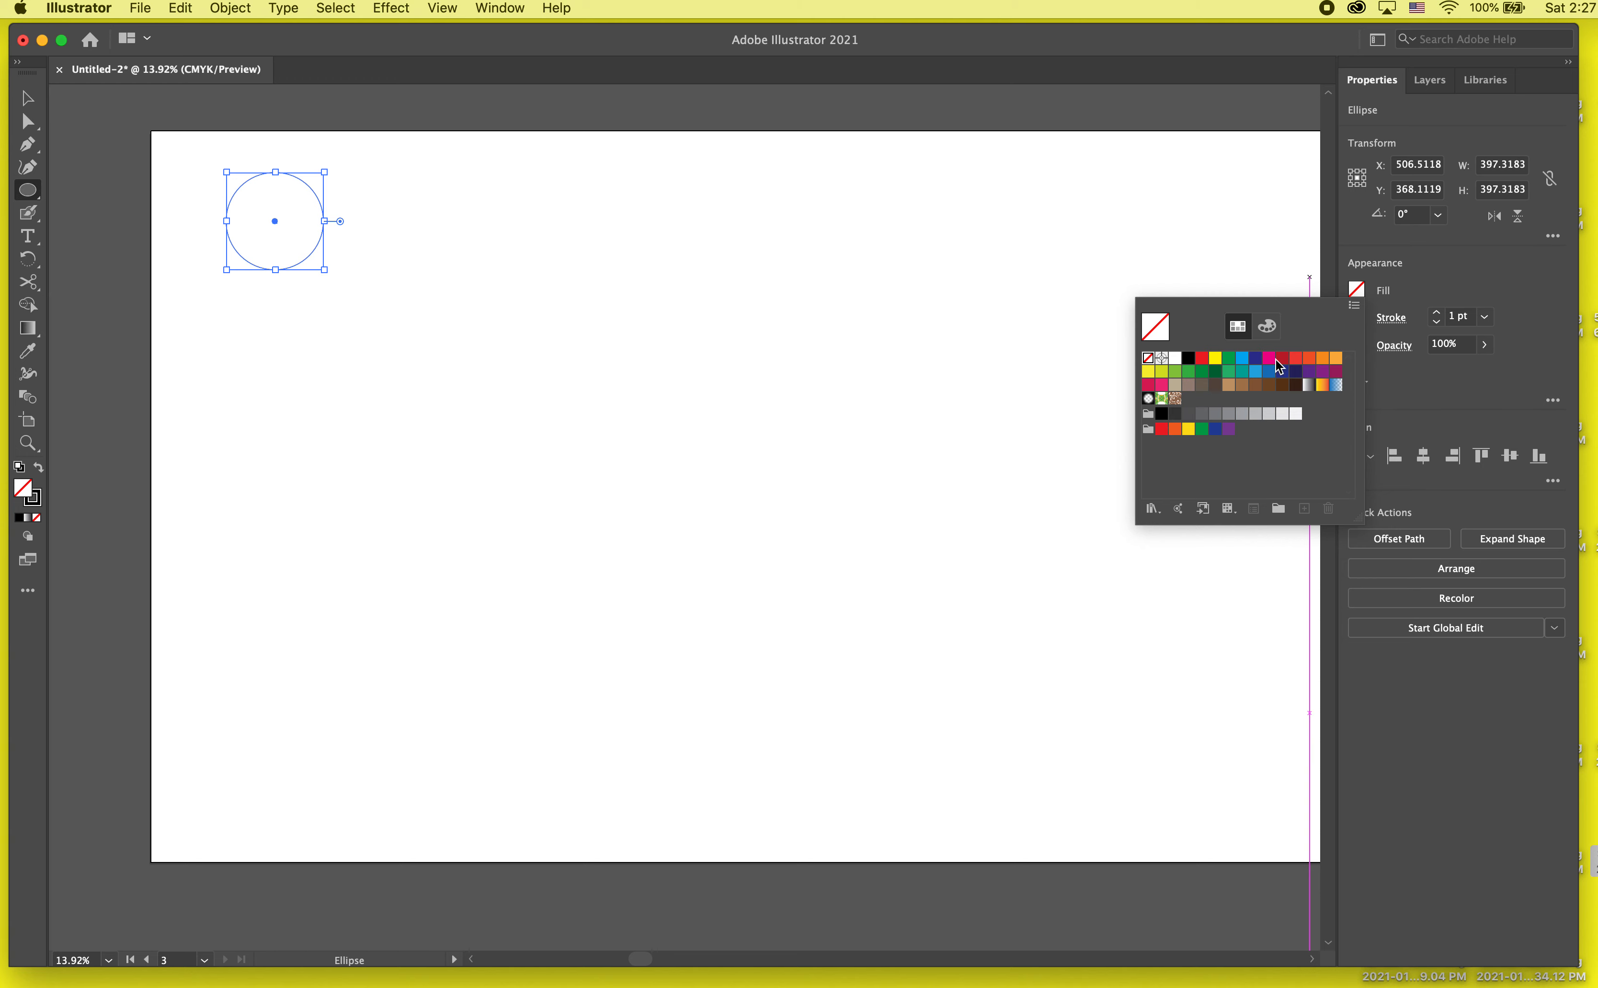
pyautogui.click(1295, 358)
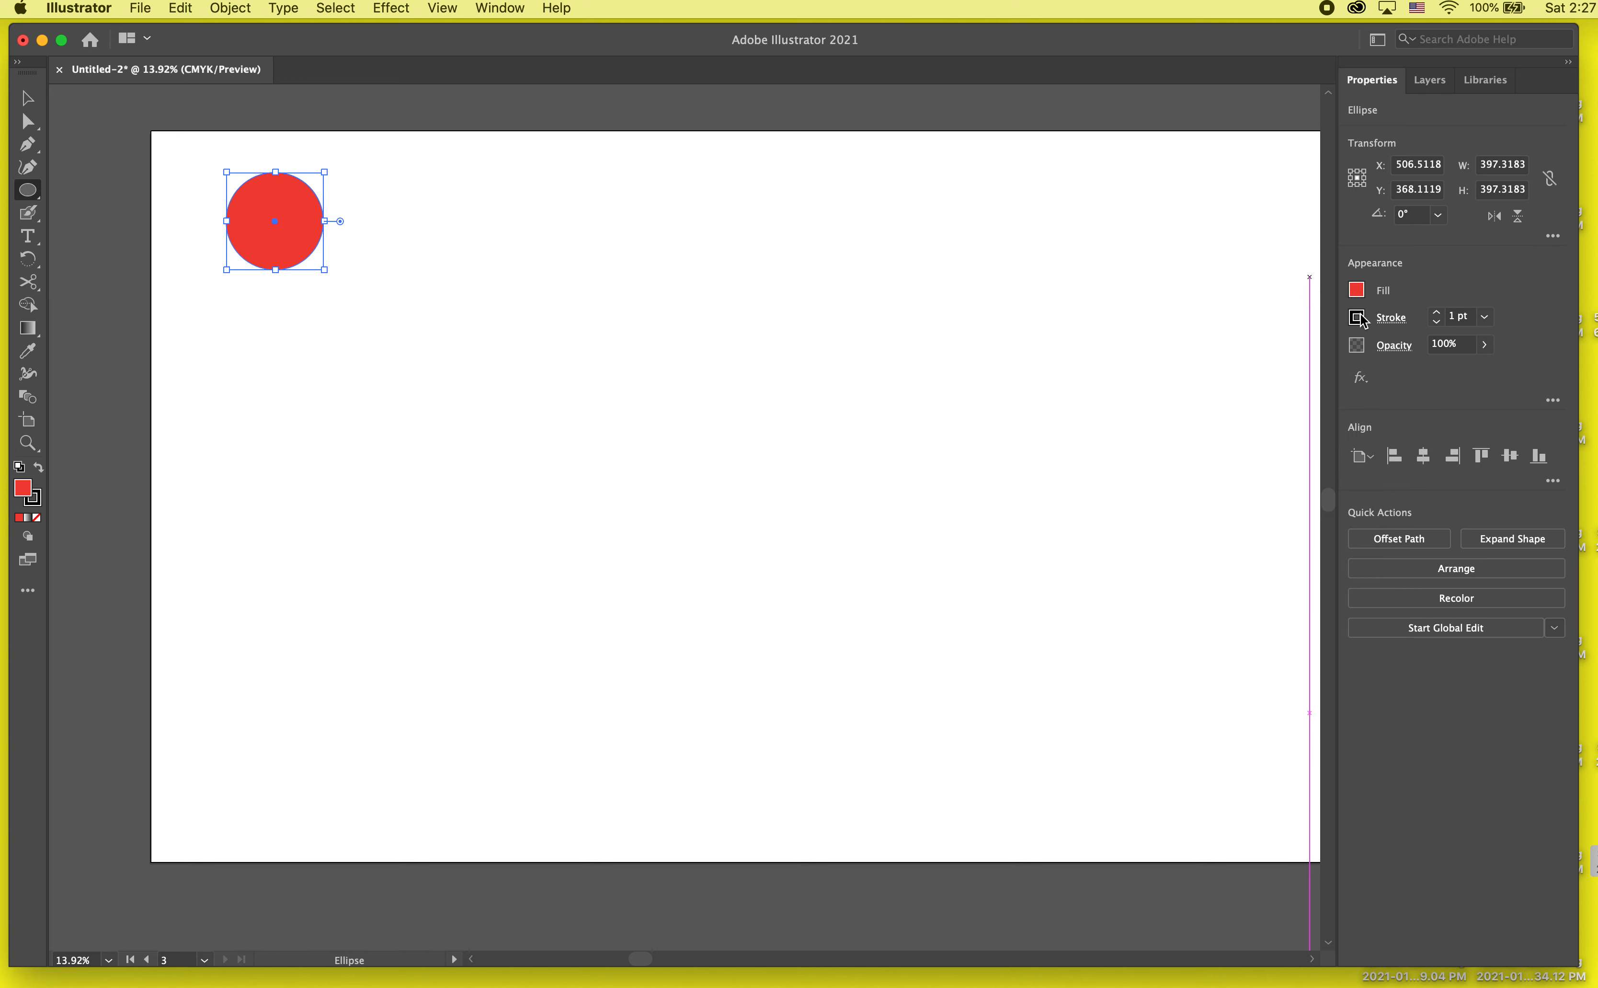
pyautogui.click(1390, 320)
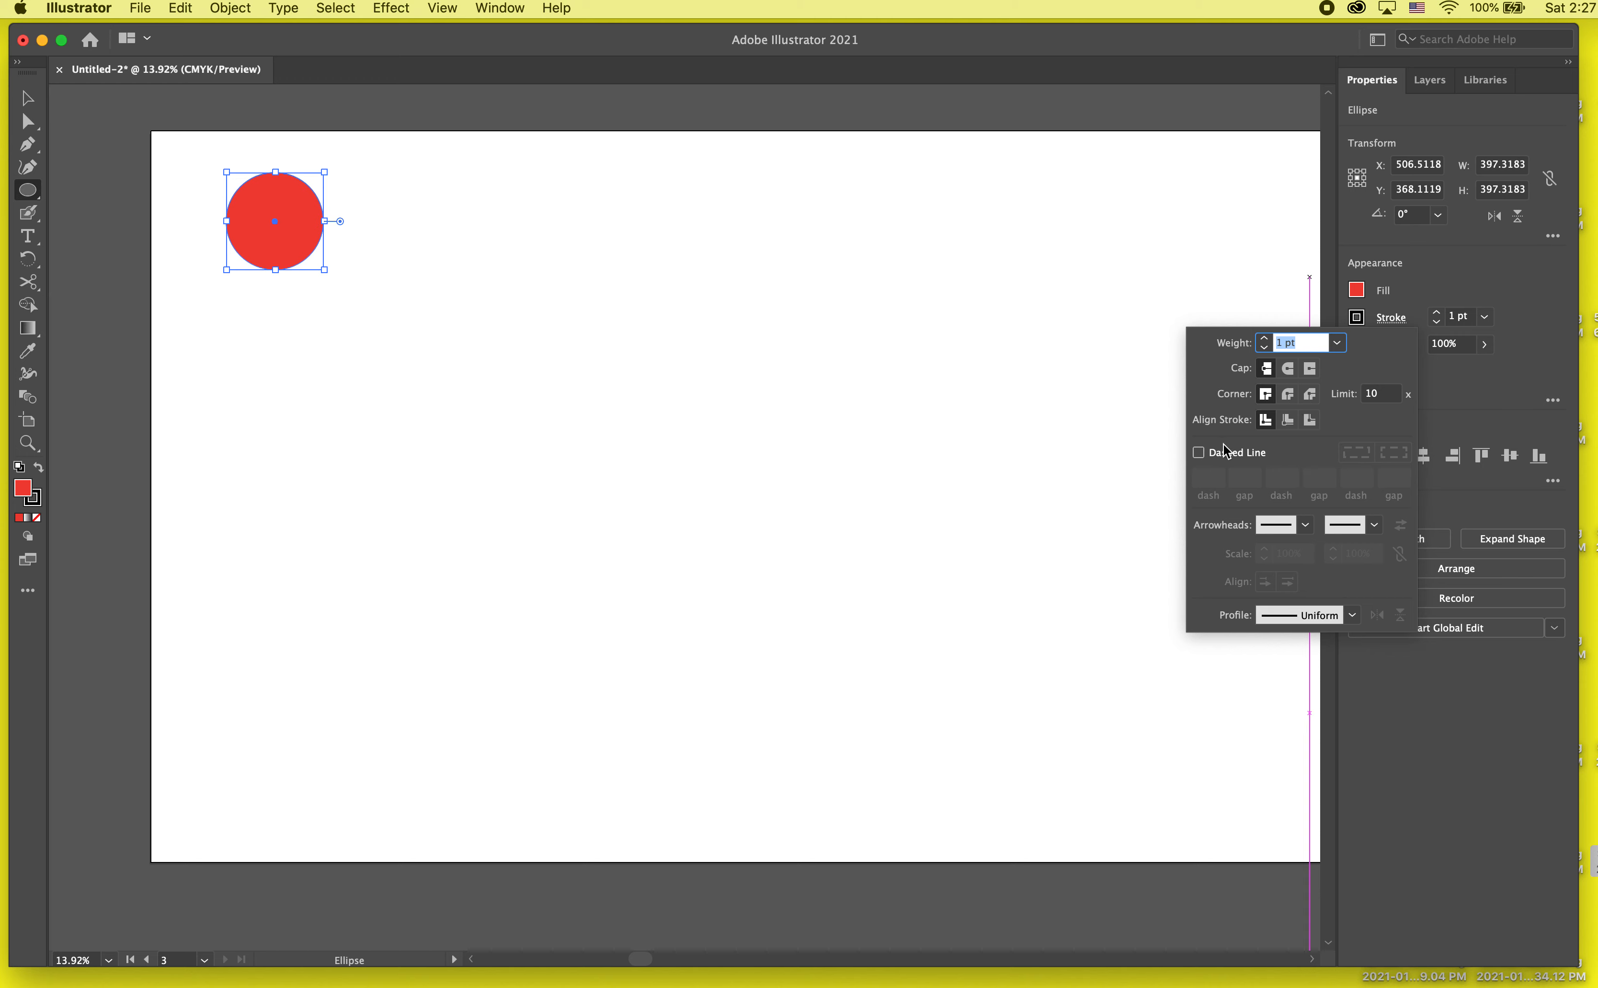
pyautogui.click(1437, 323)
pyautogui.click(1437, 323)
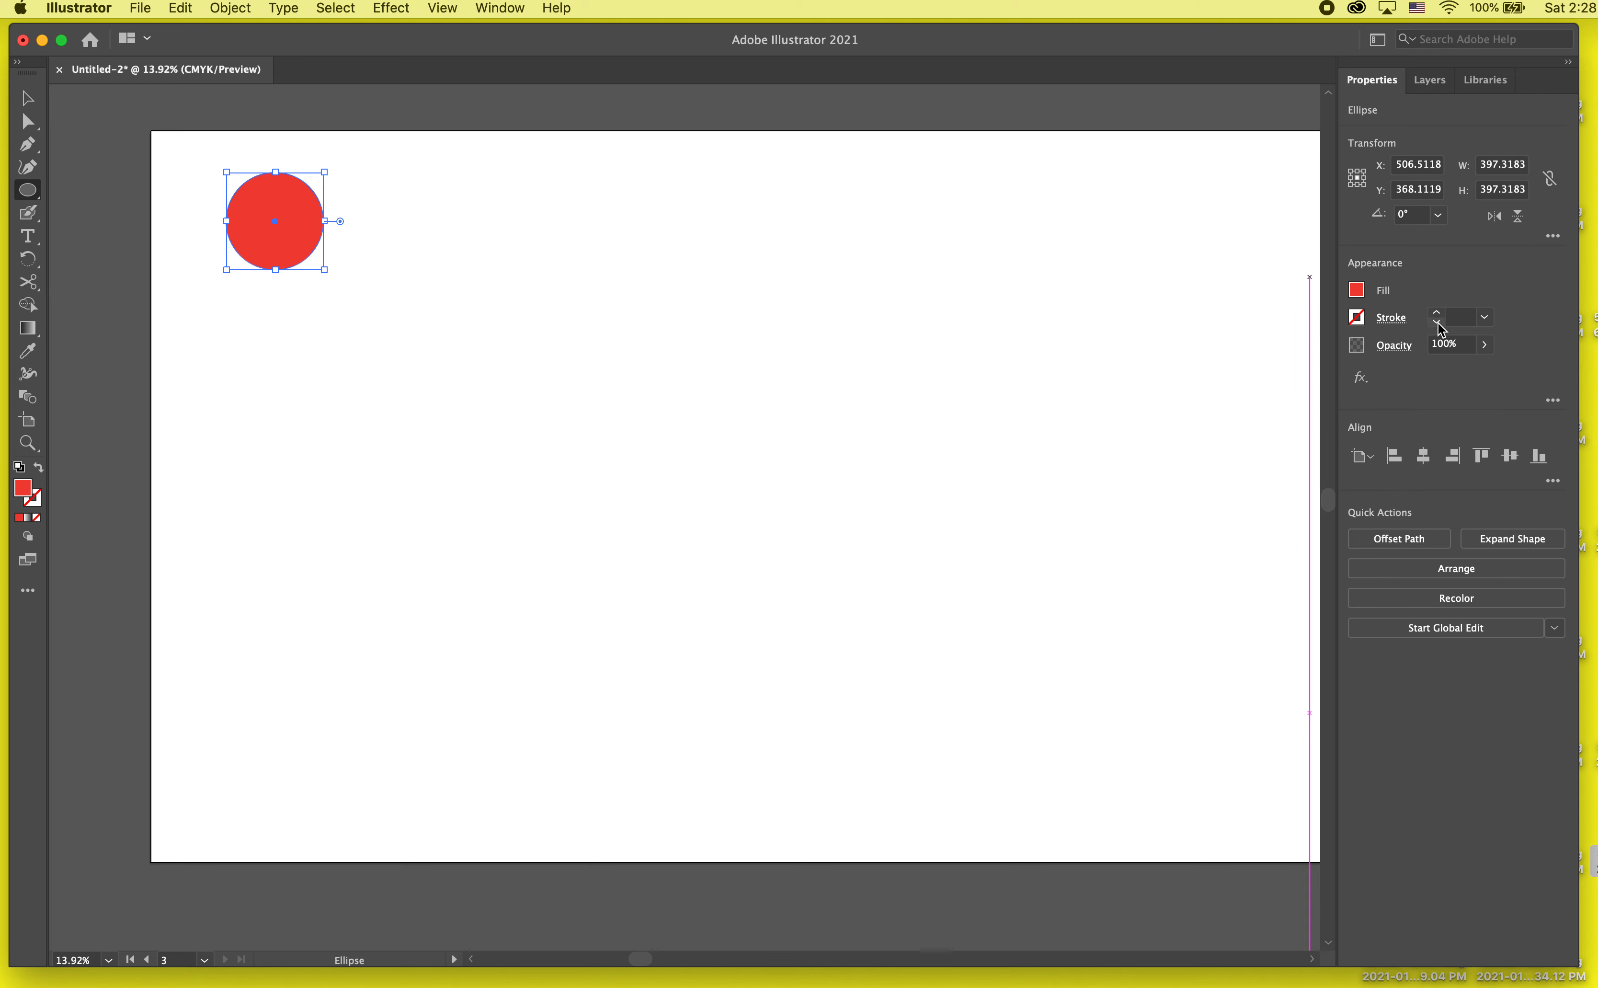
pyautogui.click(28, 98)
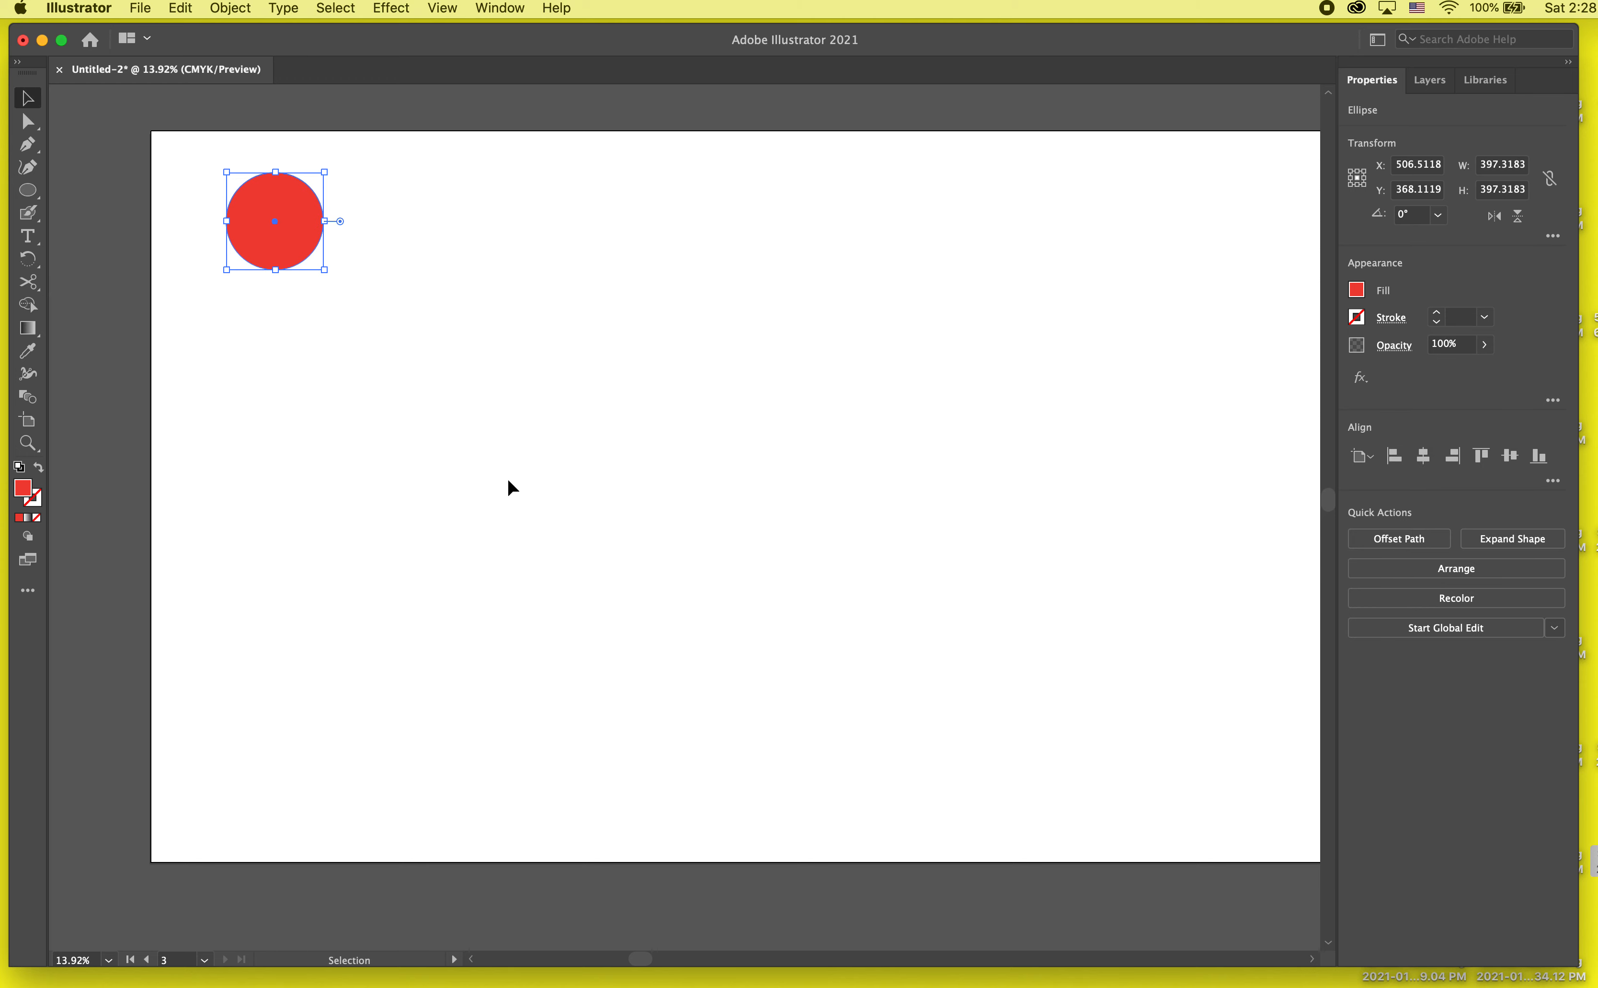
pyautogui.click(508, 476)
# Step: Draw a five-pointed star about 563 by 535 pt in the lower-right part of the artboard
pyautogui.moveTo(30, 186); pyautogui.dragTo(85, 260)
pyautogui.moveTo(1113, 642)
pyautogui.mouseDown()
pyautogui.moveTo(1188, 753)
pyautogui.moveTo(1115, 665)
pyautogui.mouseUp()
pyautogui.press('v')
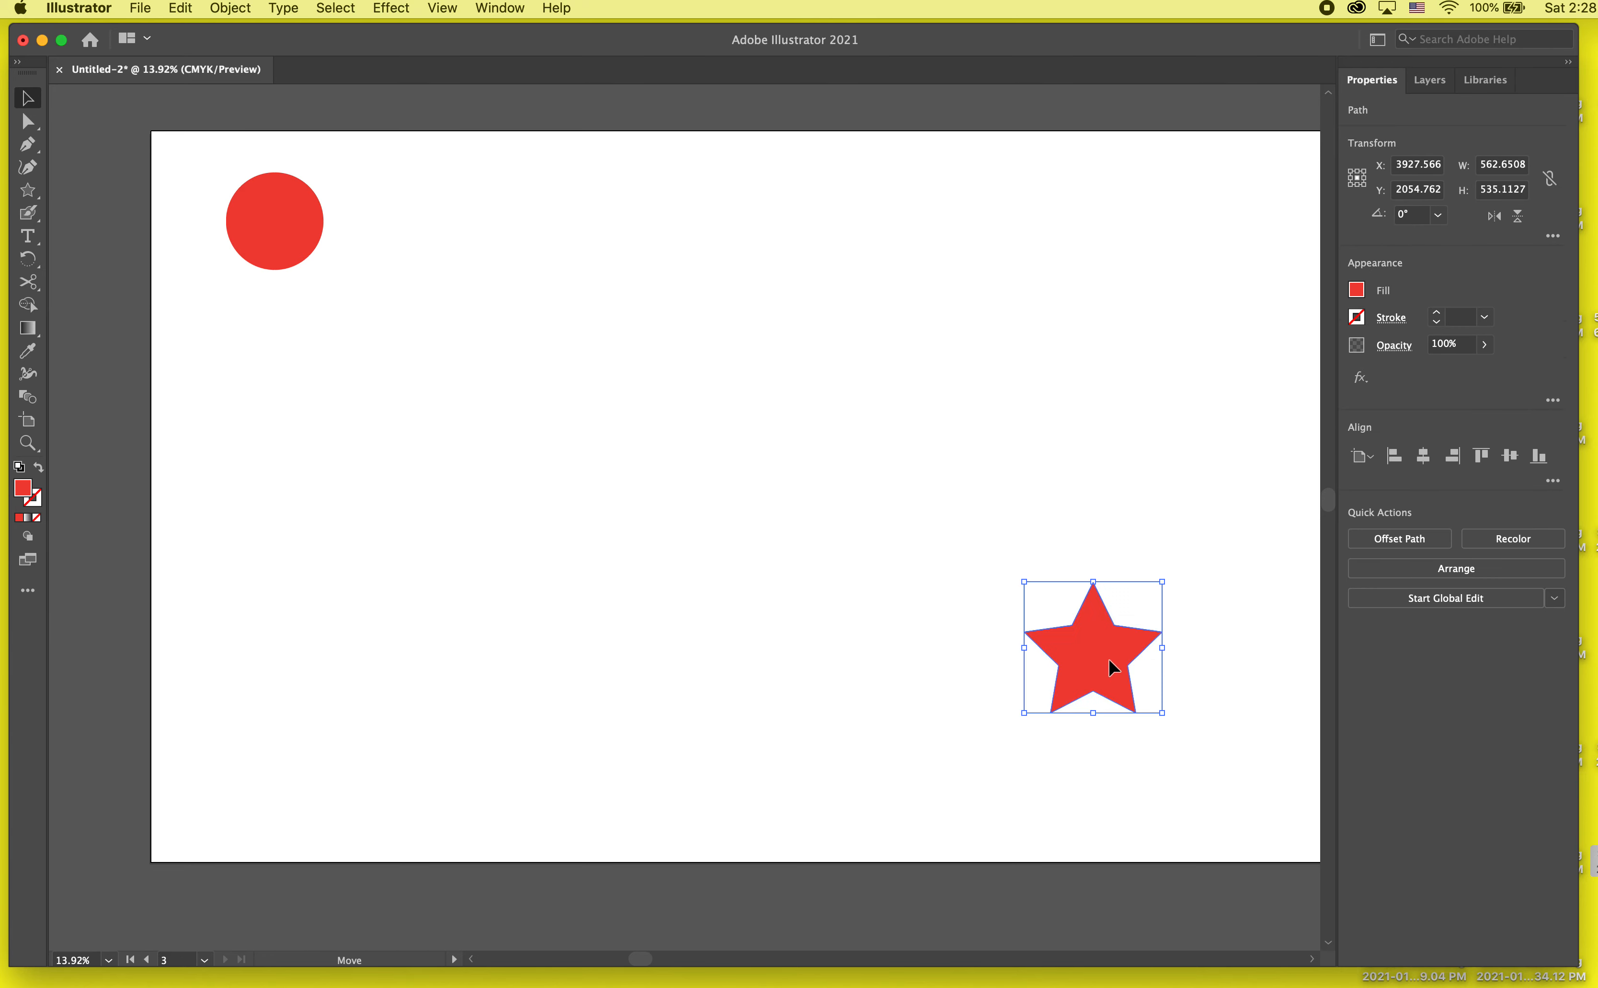
# Step: Try a magenta fill on the star, settle on bright blue, and leave it deselected
pyautogui.click(1357, 289)
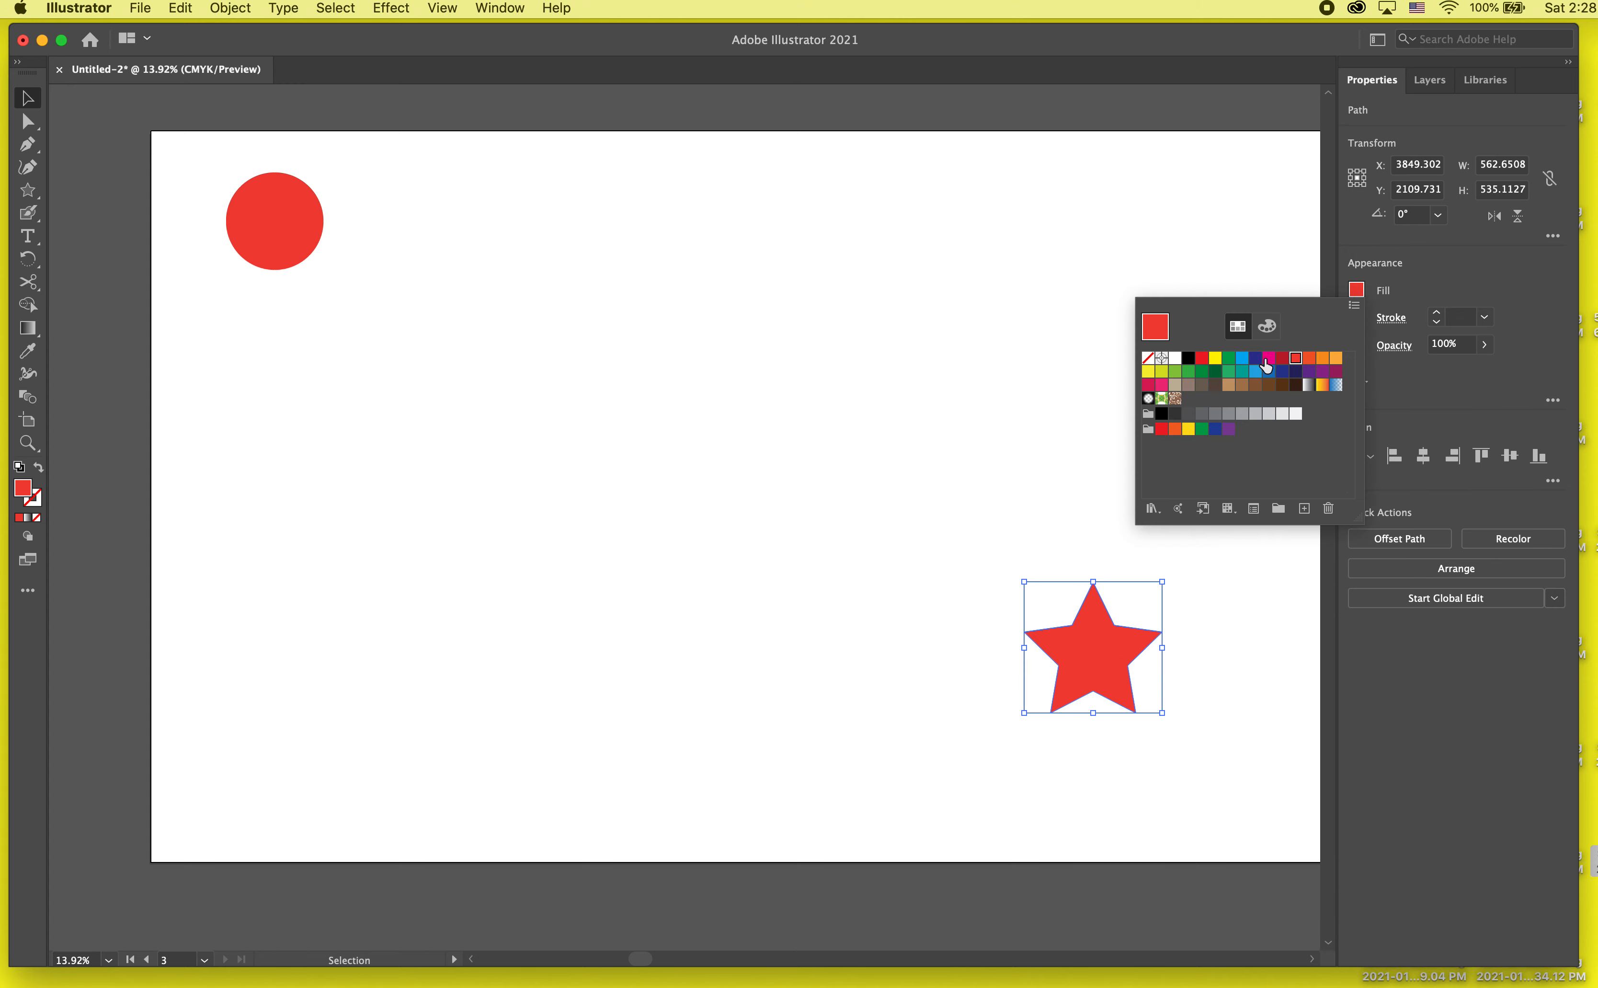
pyautogui.click(1266, 364)
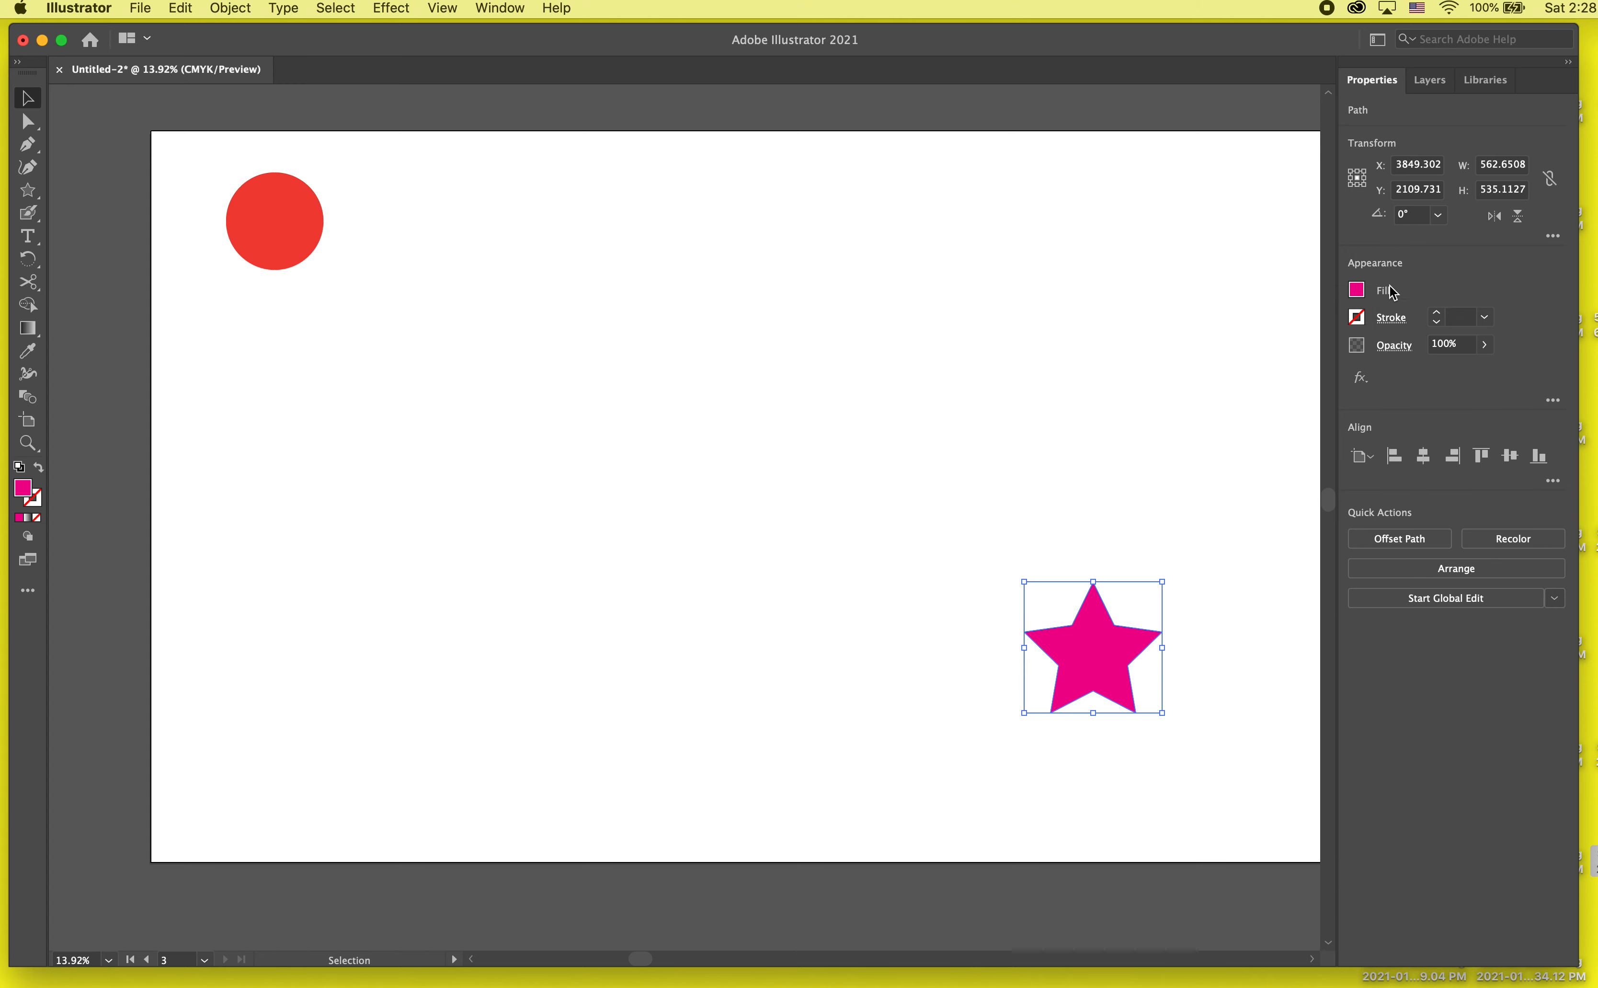
pyautogui.click(1356, 290)
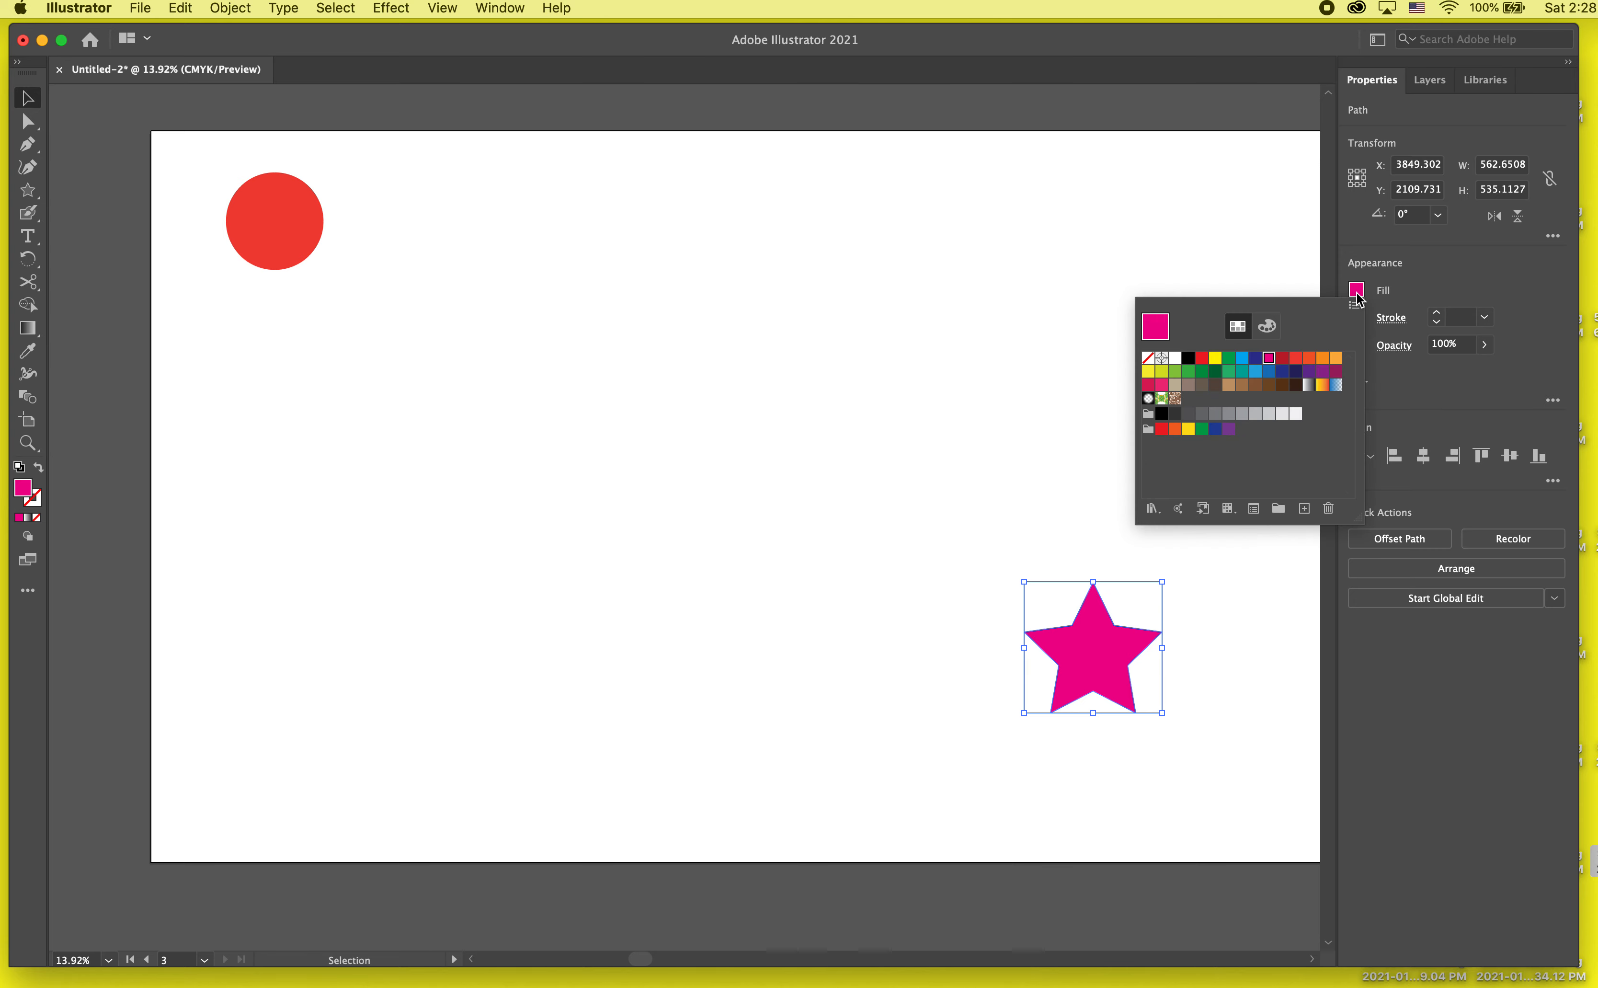
pyautogui.click(1242, 358)
pyautogui.click(1065, 478)
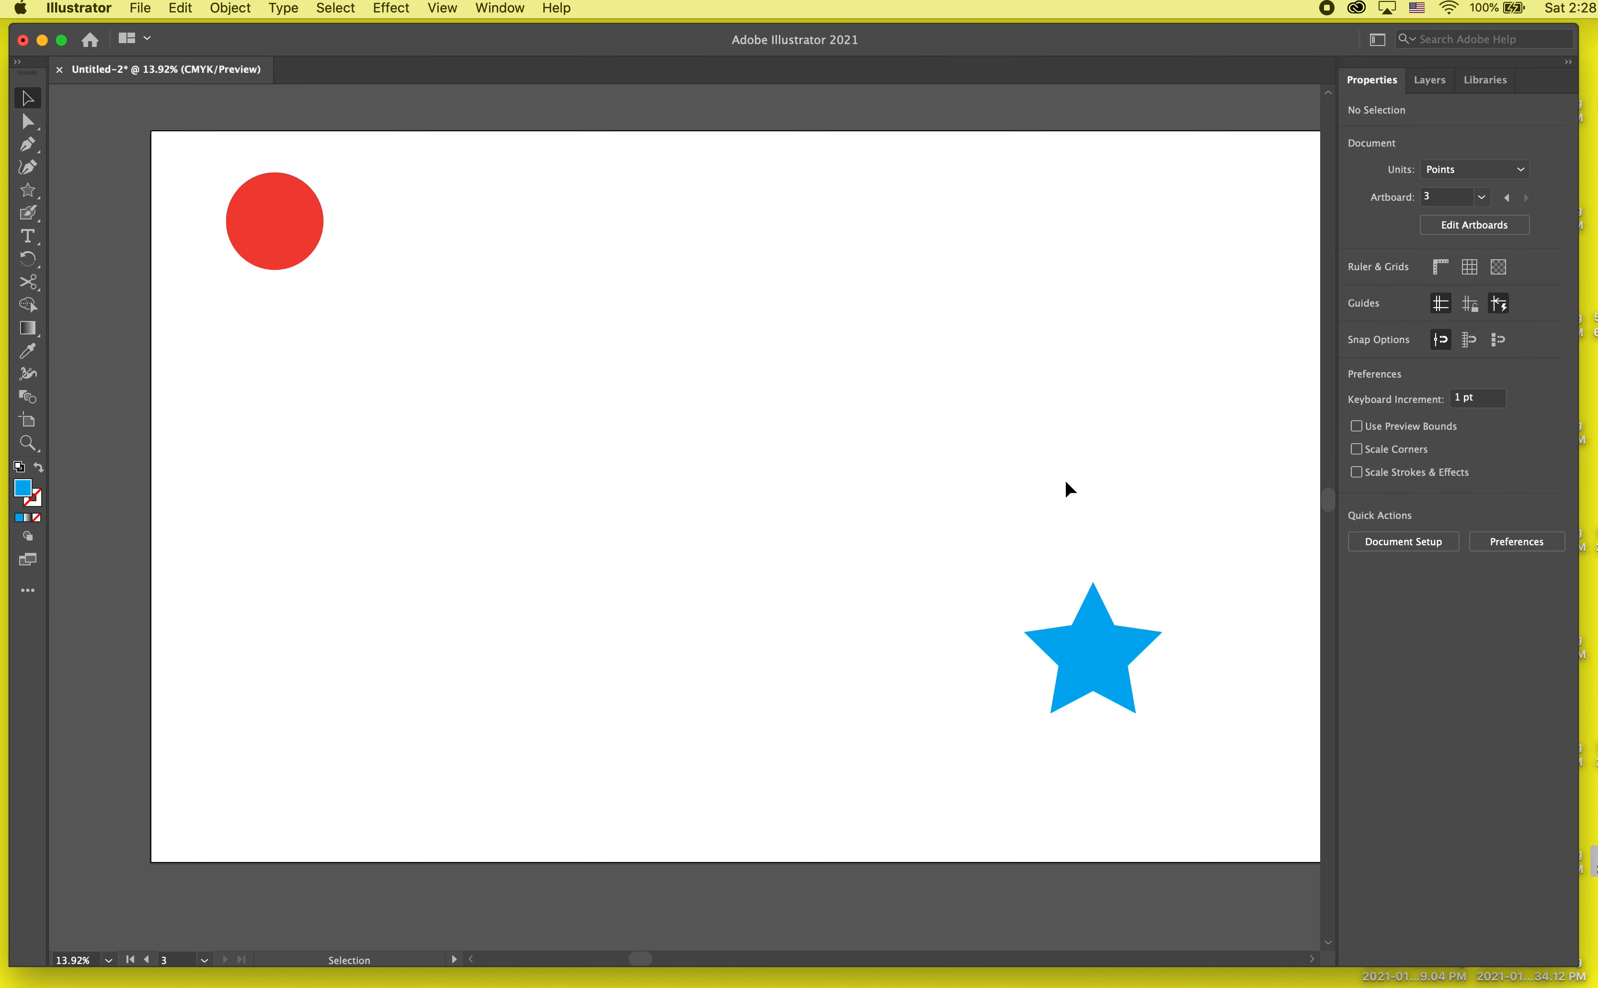
pyautogui.click(1075, 697)
pyautogui.click(1110, 808)
# Step: Blend the red circle into the blue star with the Blend tool and deselect the result
pyautogui.click(28, 407)
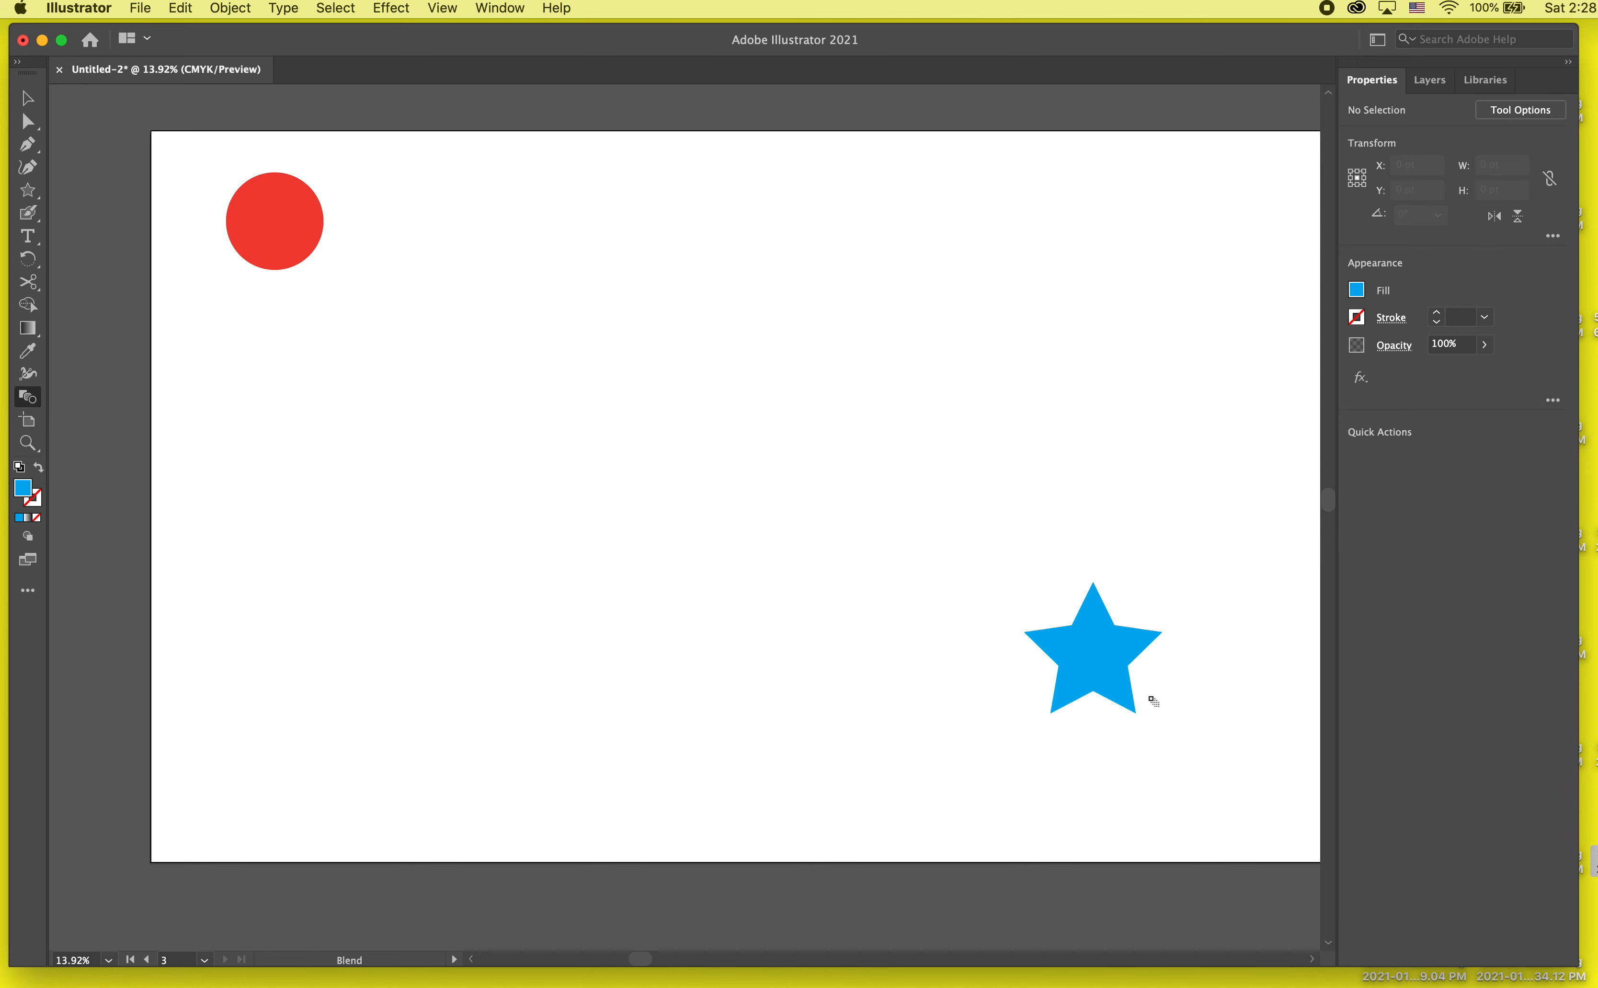
pyautogui.click(1095, 672)
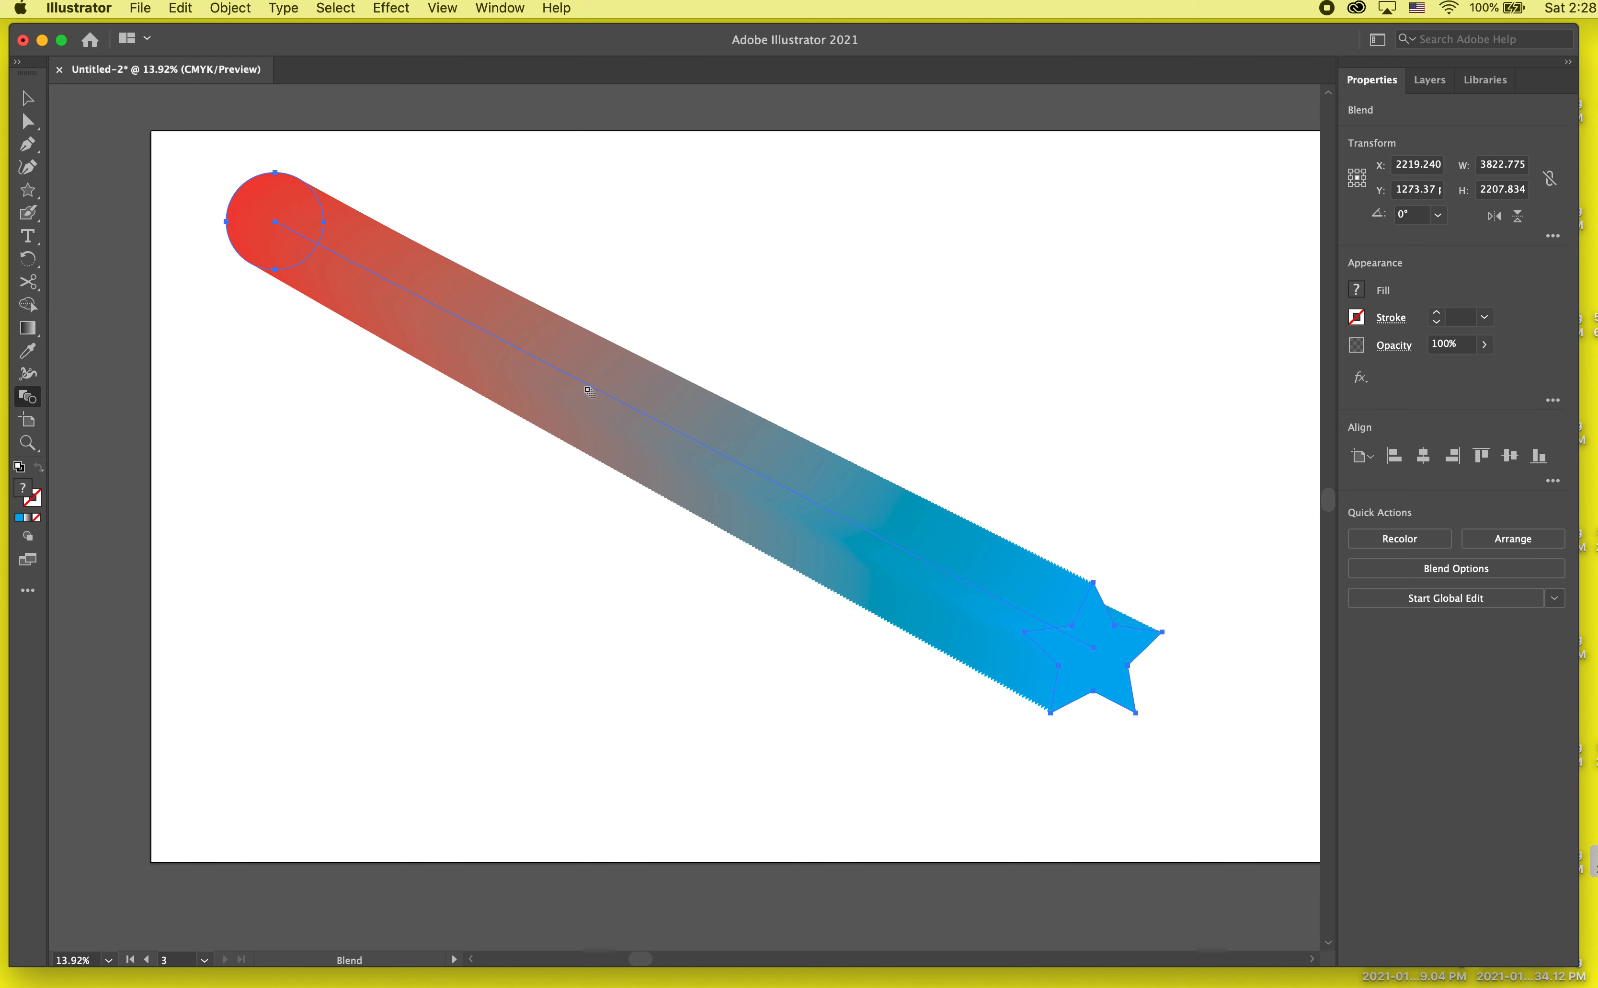
pyautogui.click(29, 100)
pyautogui.click(199, 449)
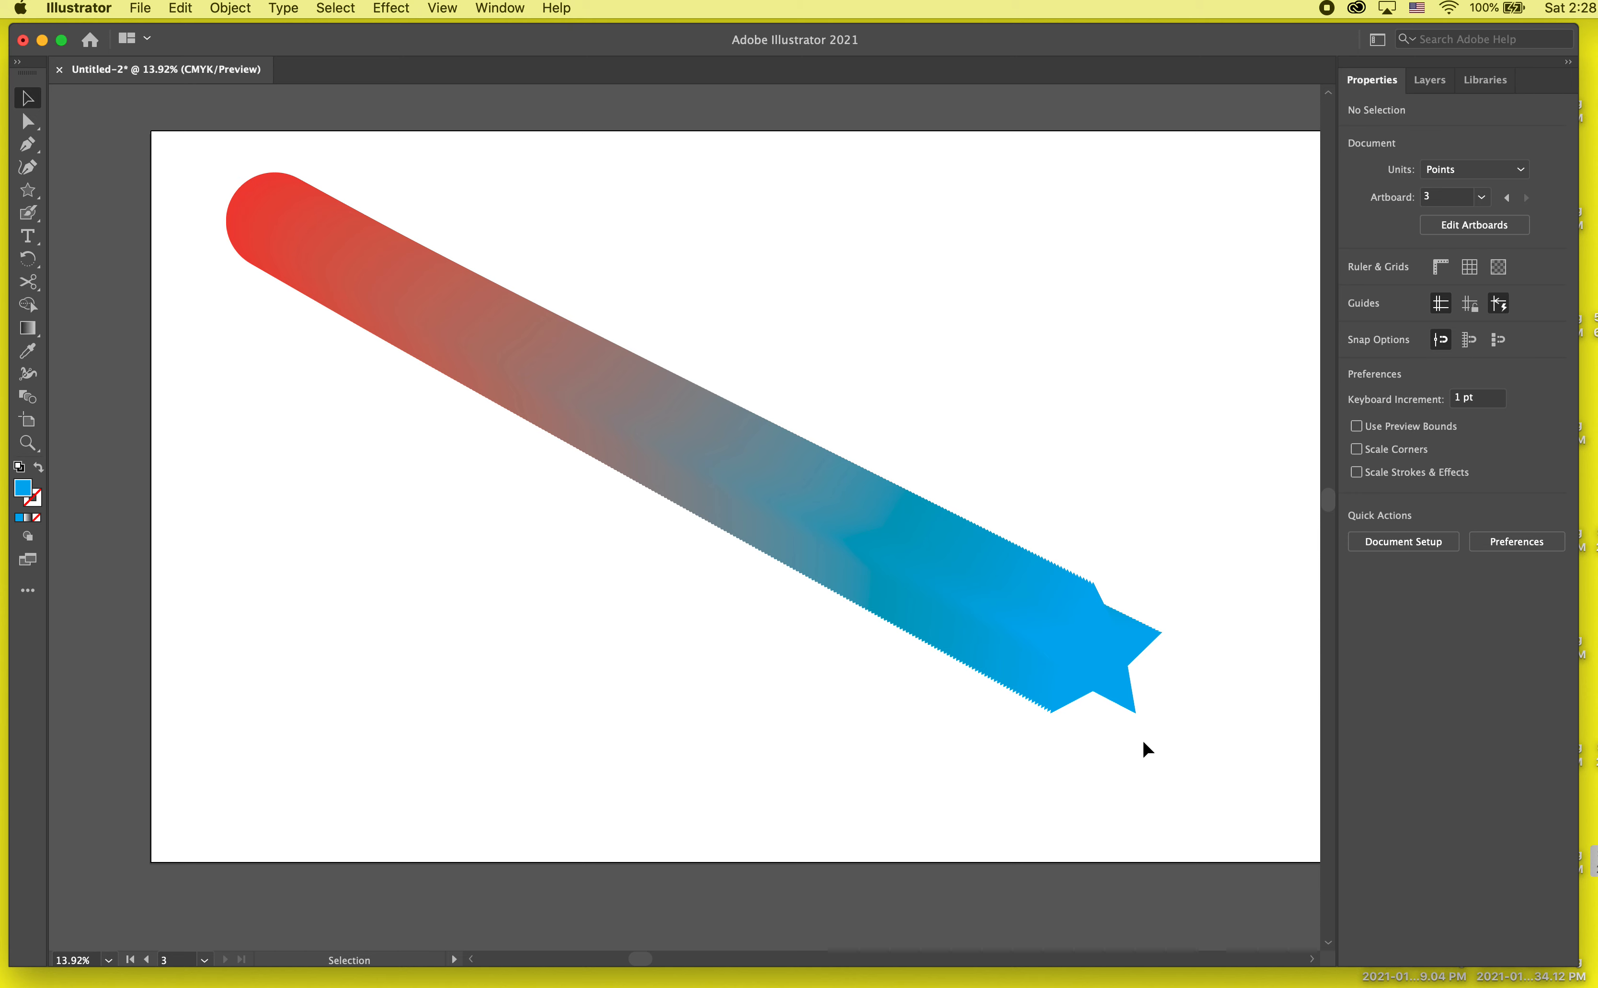
pyautogui.click(1008, 651)
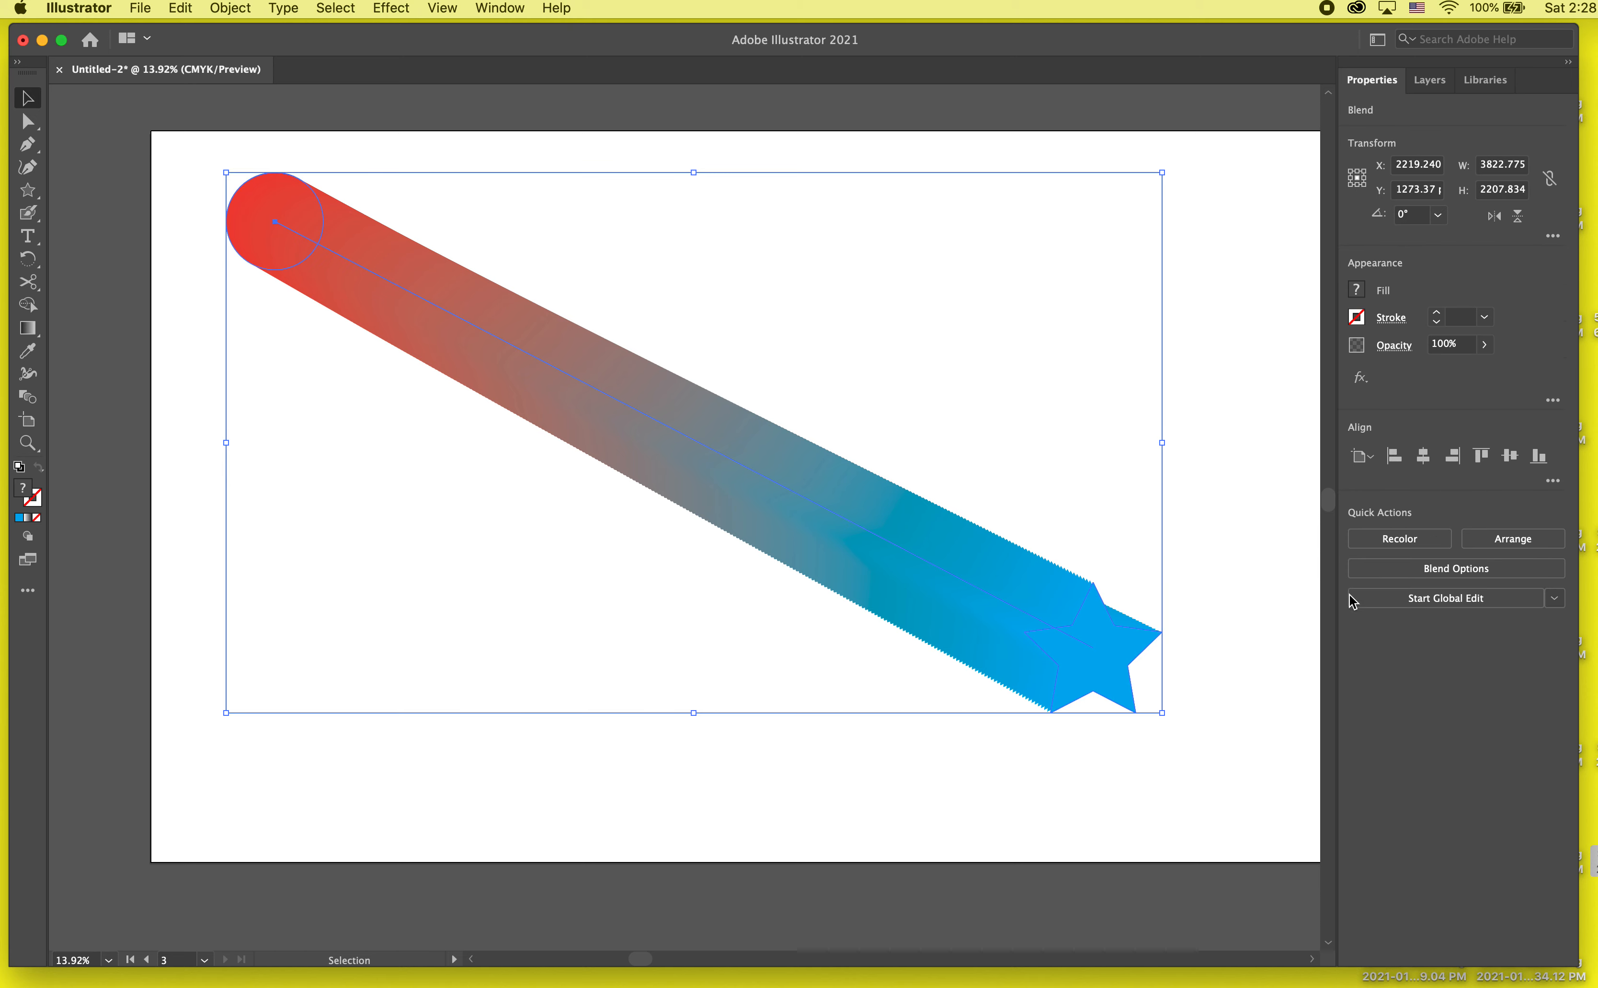
pyautogui.click(1380, 569)
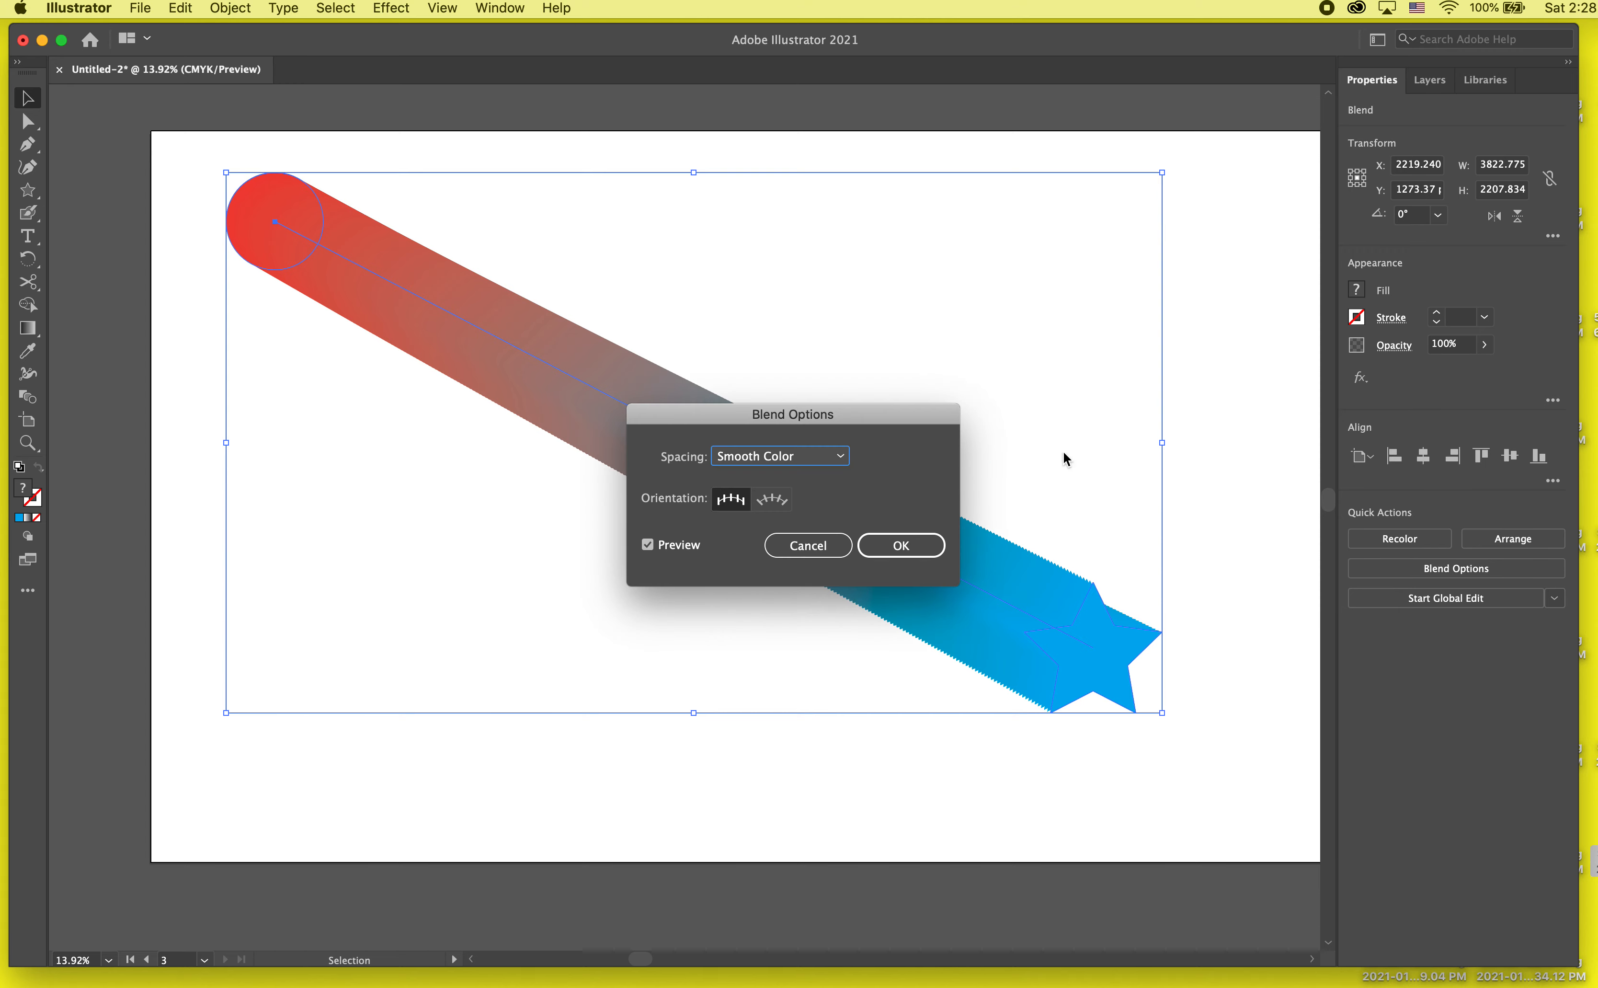
pyautogui.click(808, 545)
pyautogui.click(799, 810)
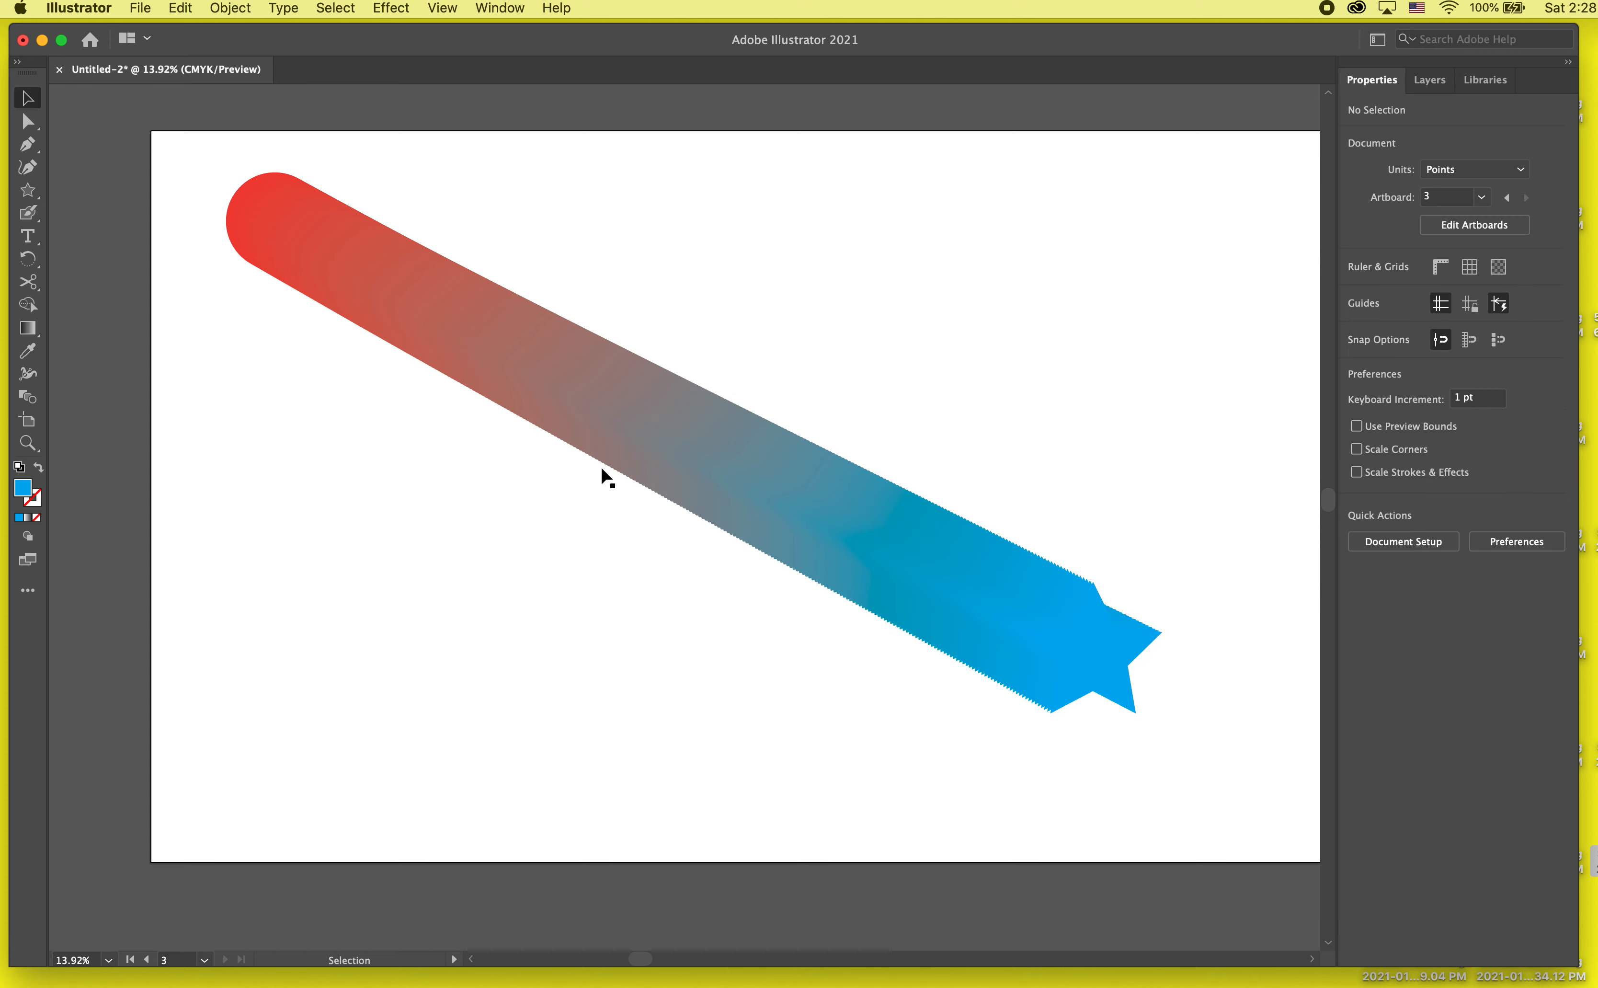
# Step: Change the blend's spacing from smooth colour to Specified Steps with 3 steps, keeping the Align to Page orientation
pyautogui.click(685, 450)
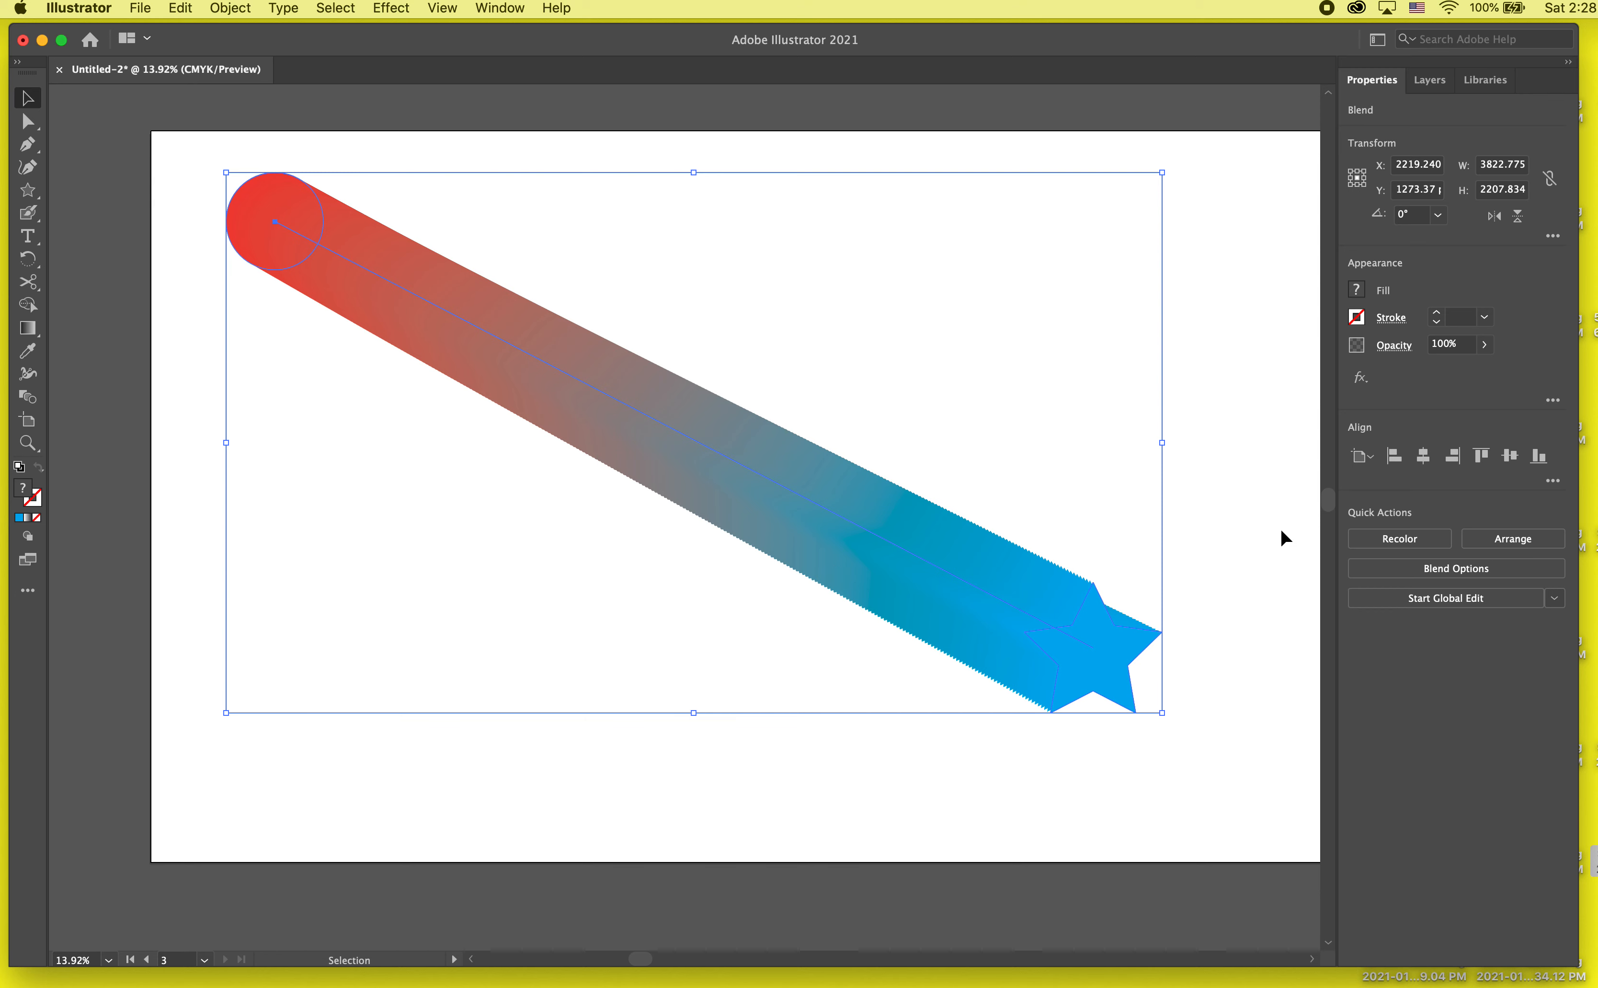
pyautogui.click(1499, 572)
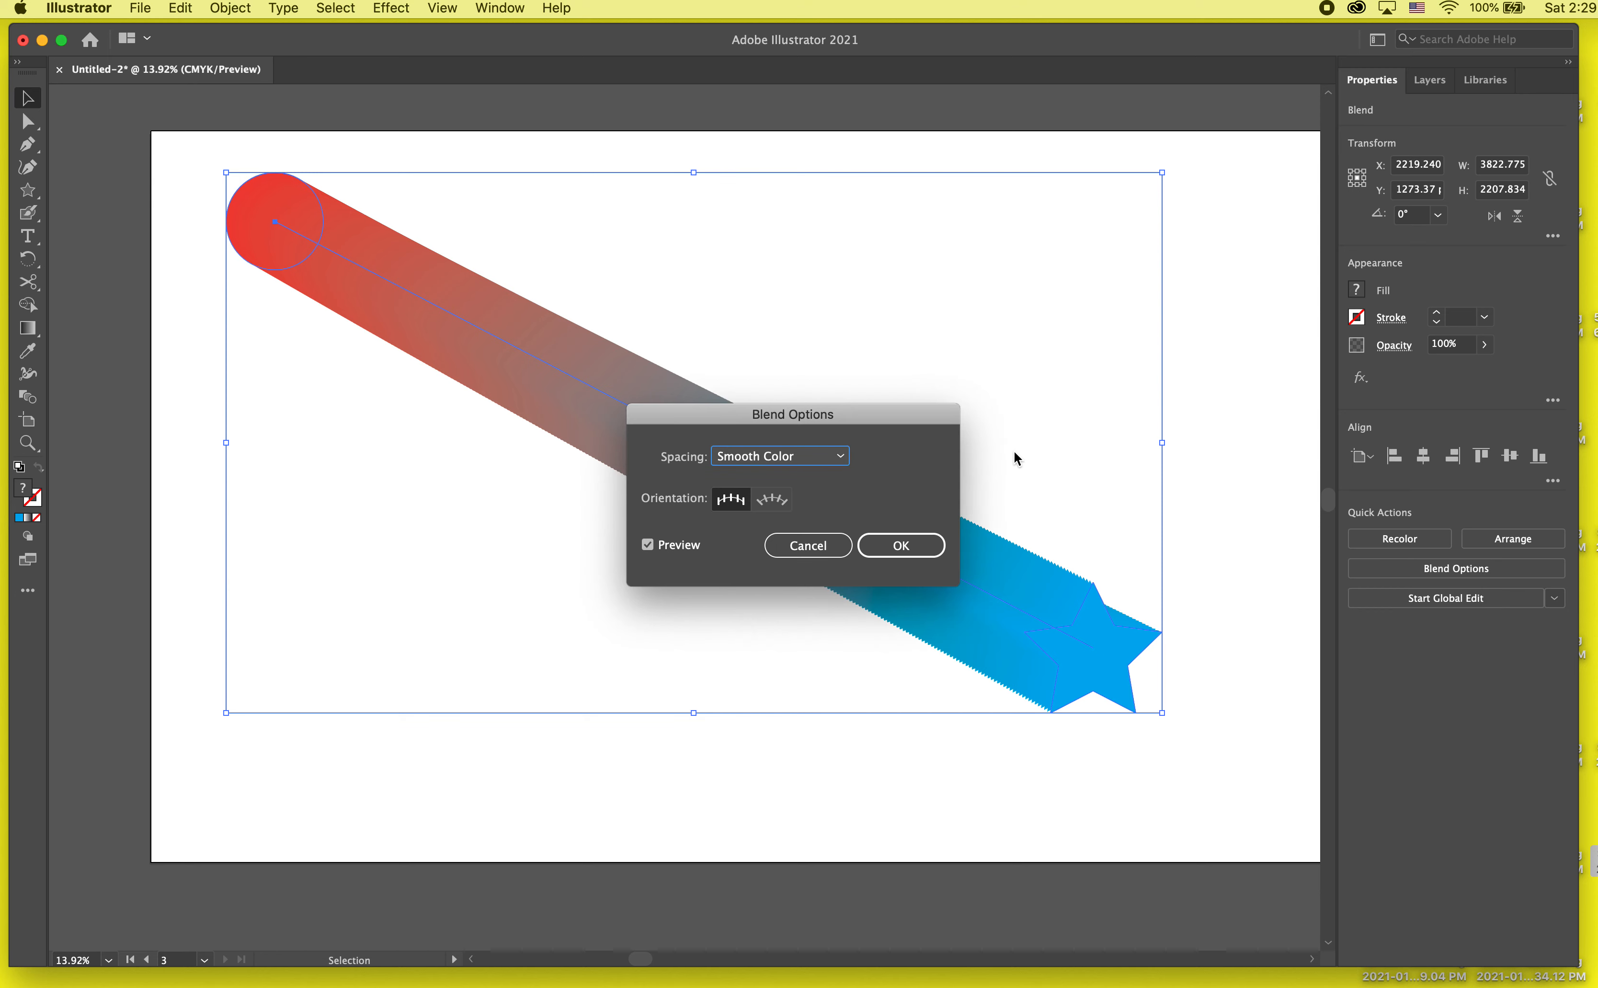
pyautogui.moveTo(853, 411); pyautogui.dragTo(1194, 411)
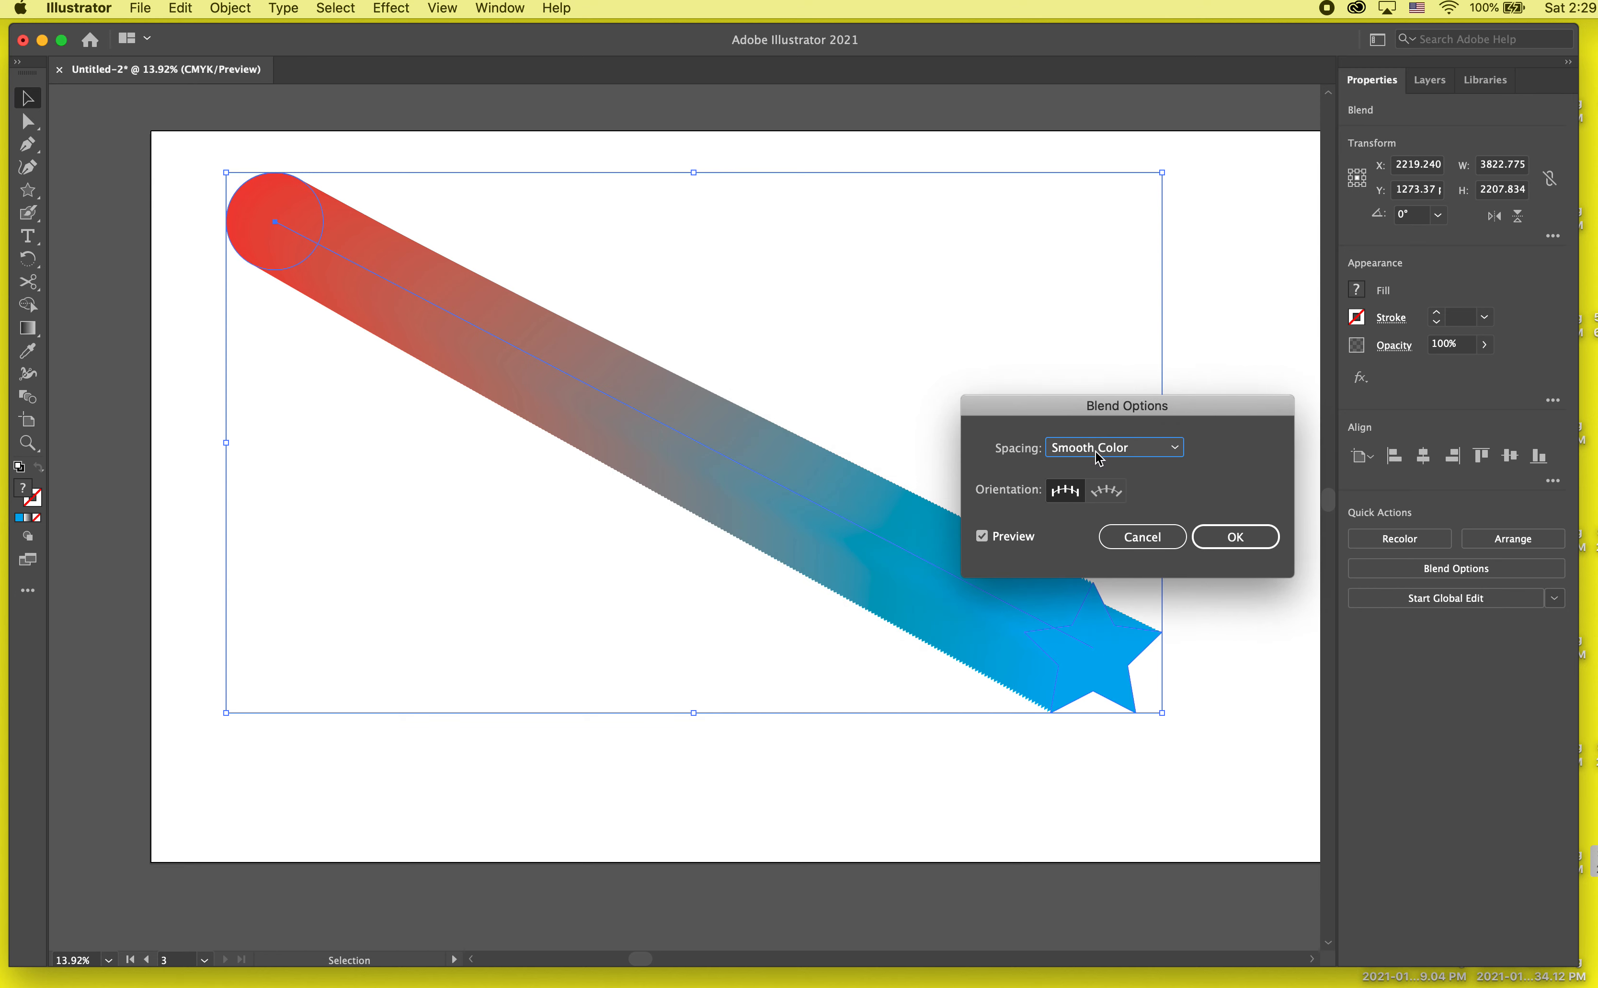
pyautogui.click(1106, 490)
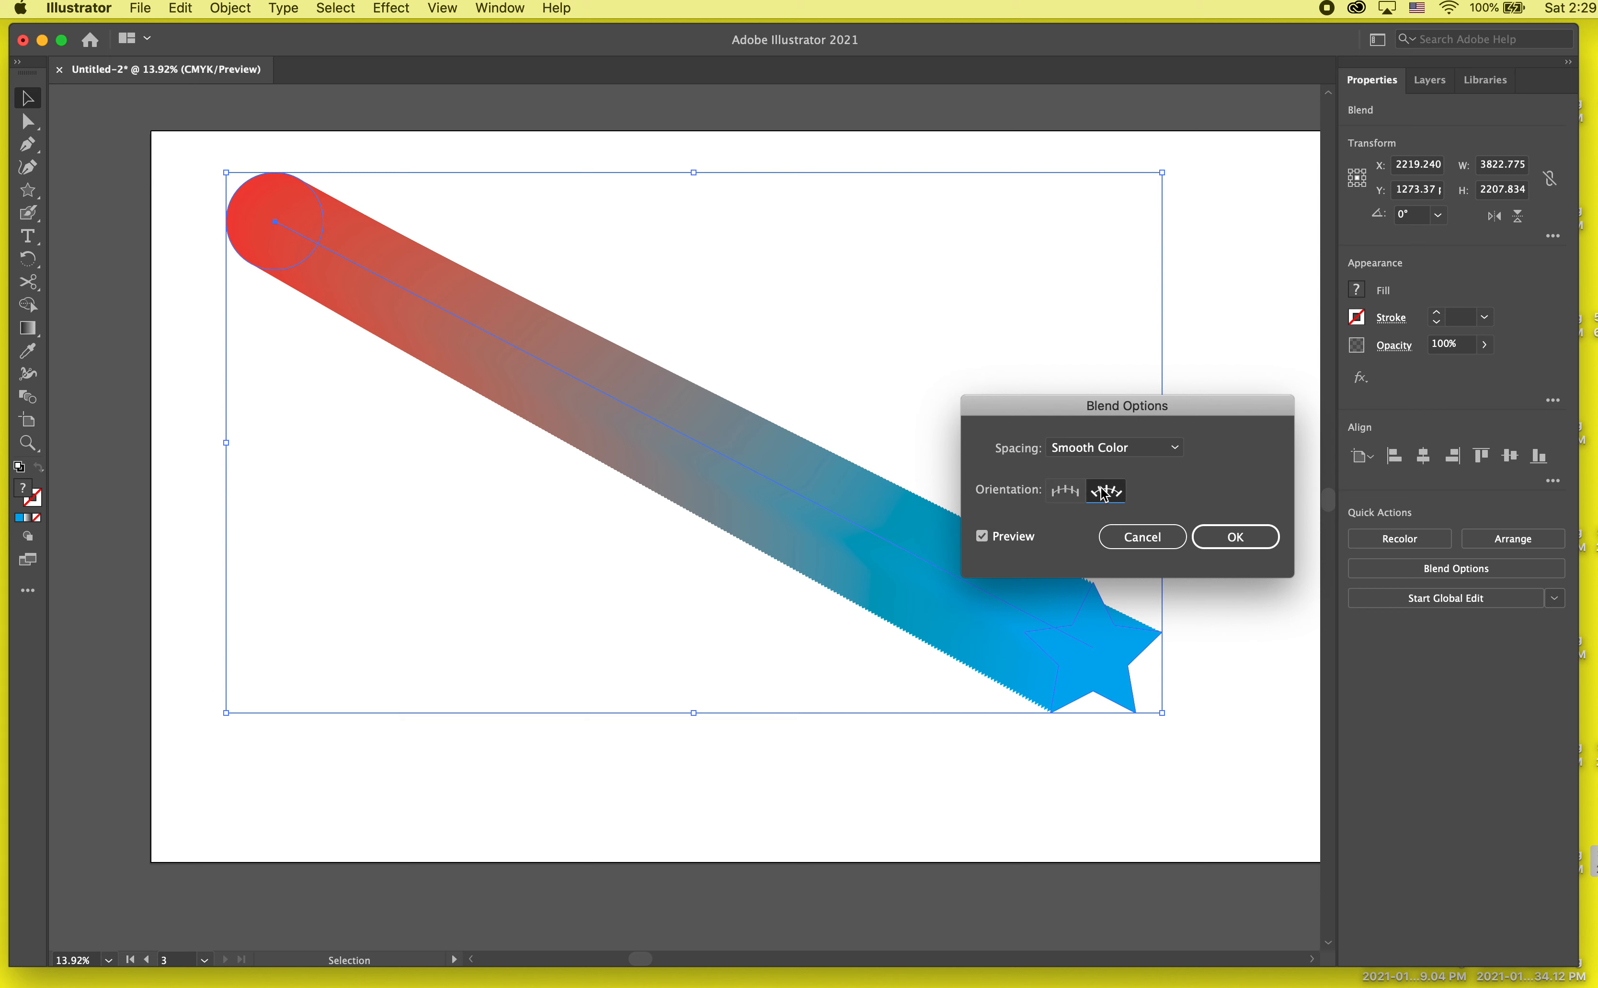
pyautogui.click(1076, 495)
pyautogui.click(1076, 449)
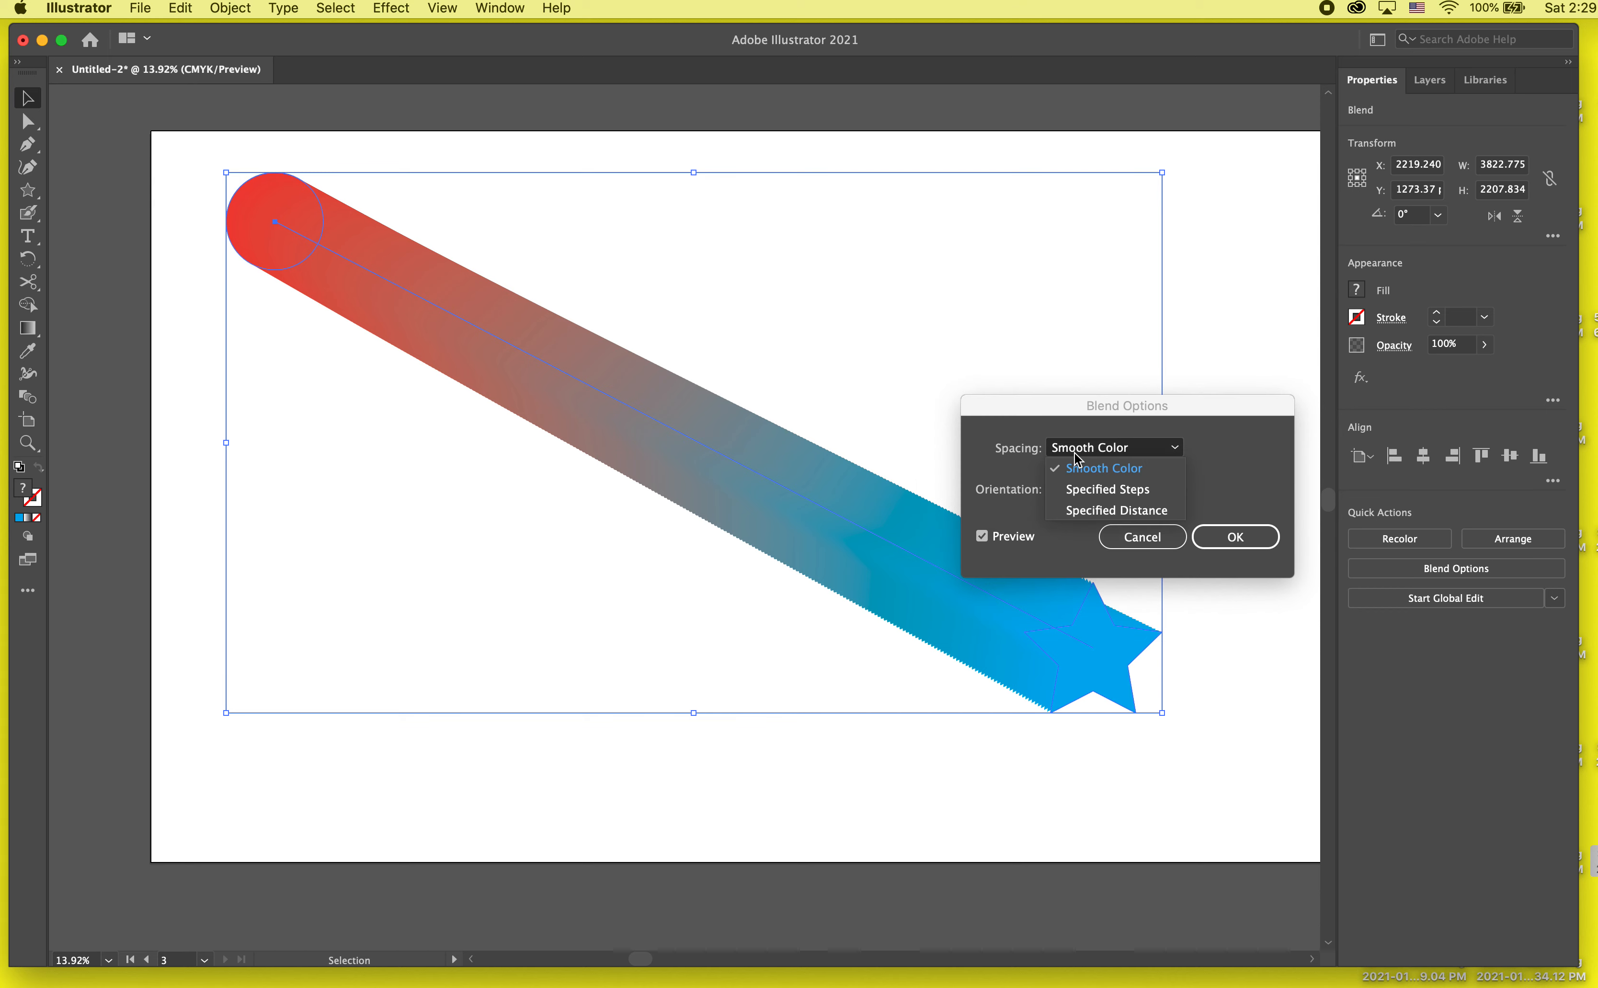
pyautogui.click(1080, 489)
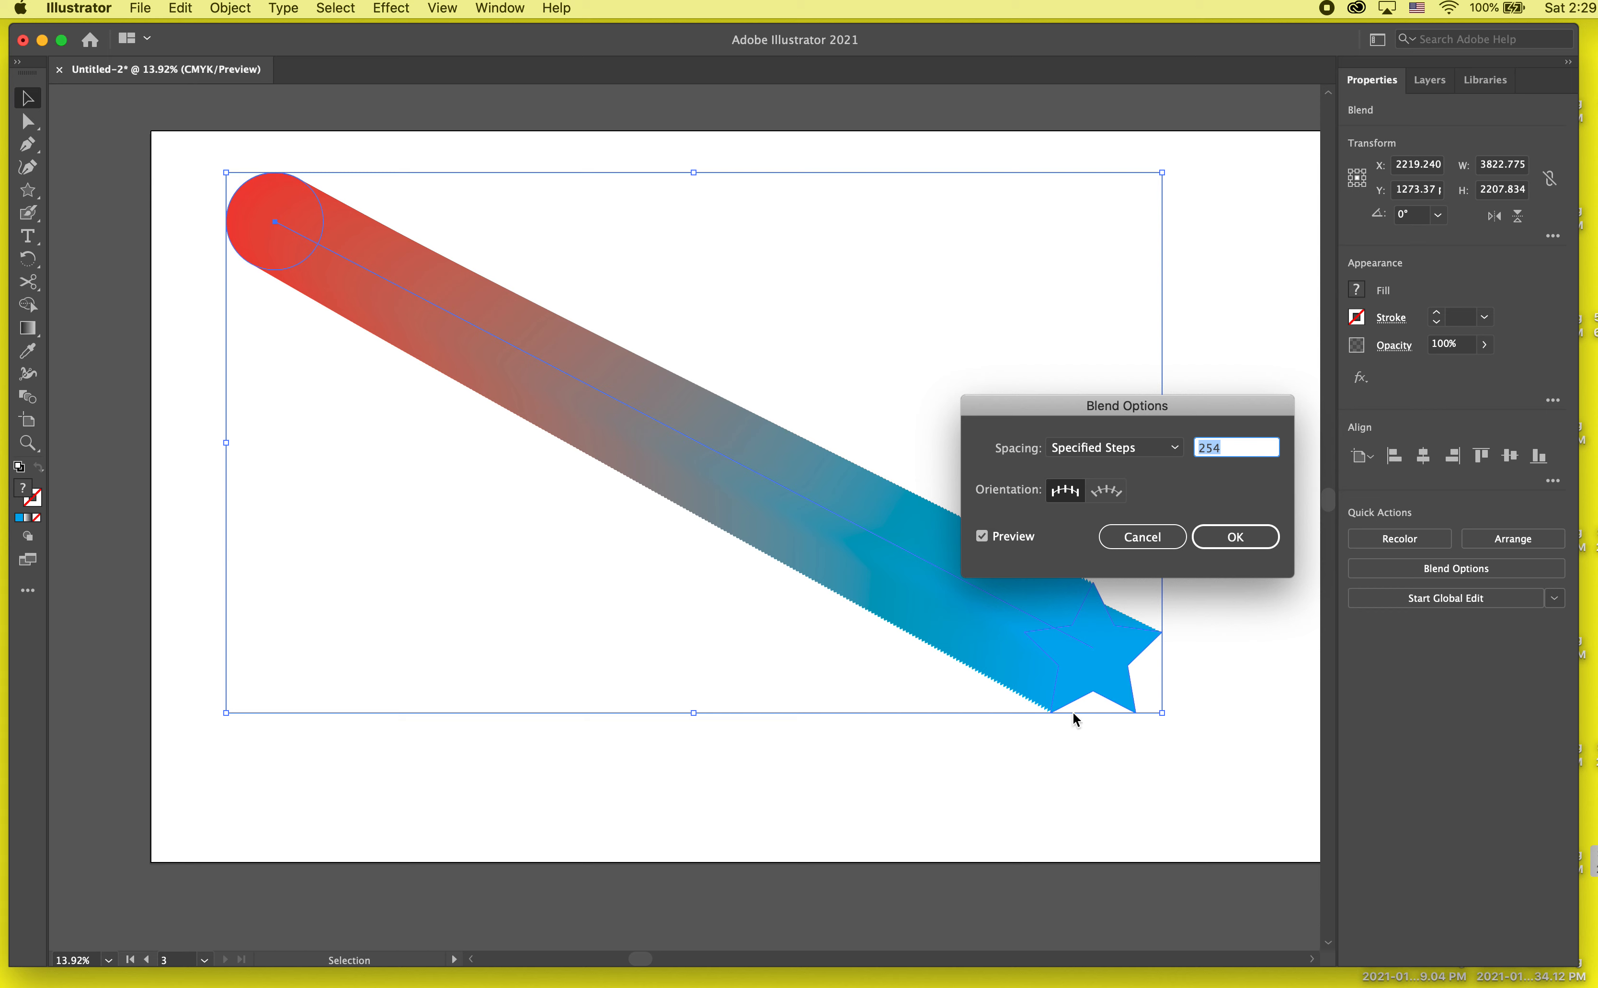
pyautogui.write('3')
pyautogui.press('Tab')
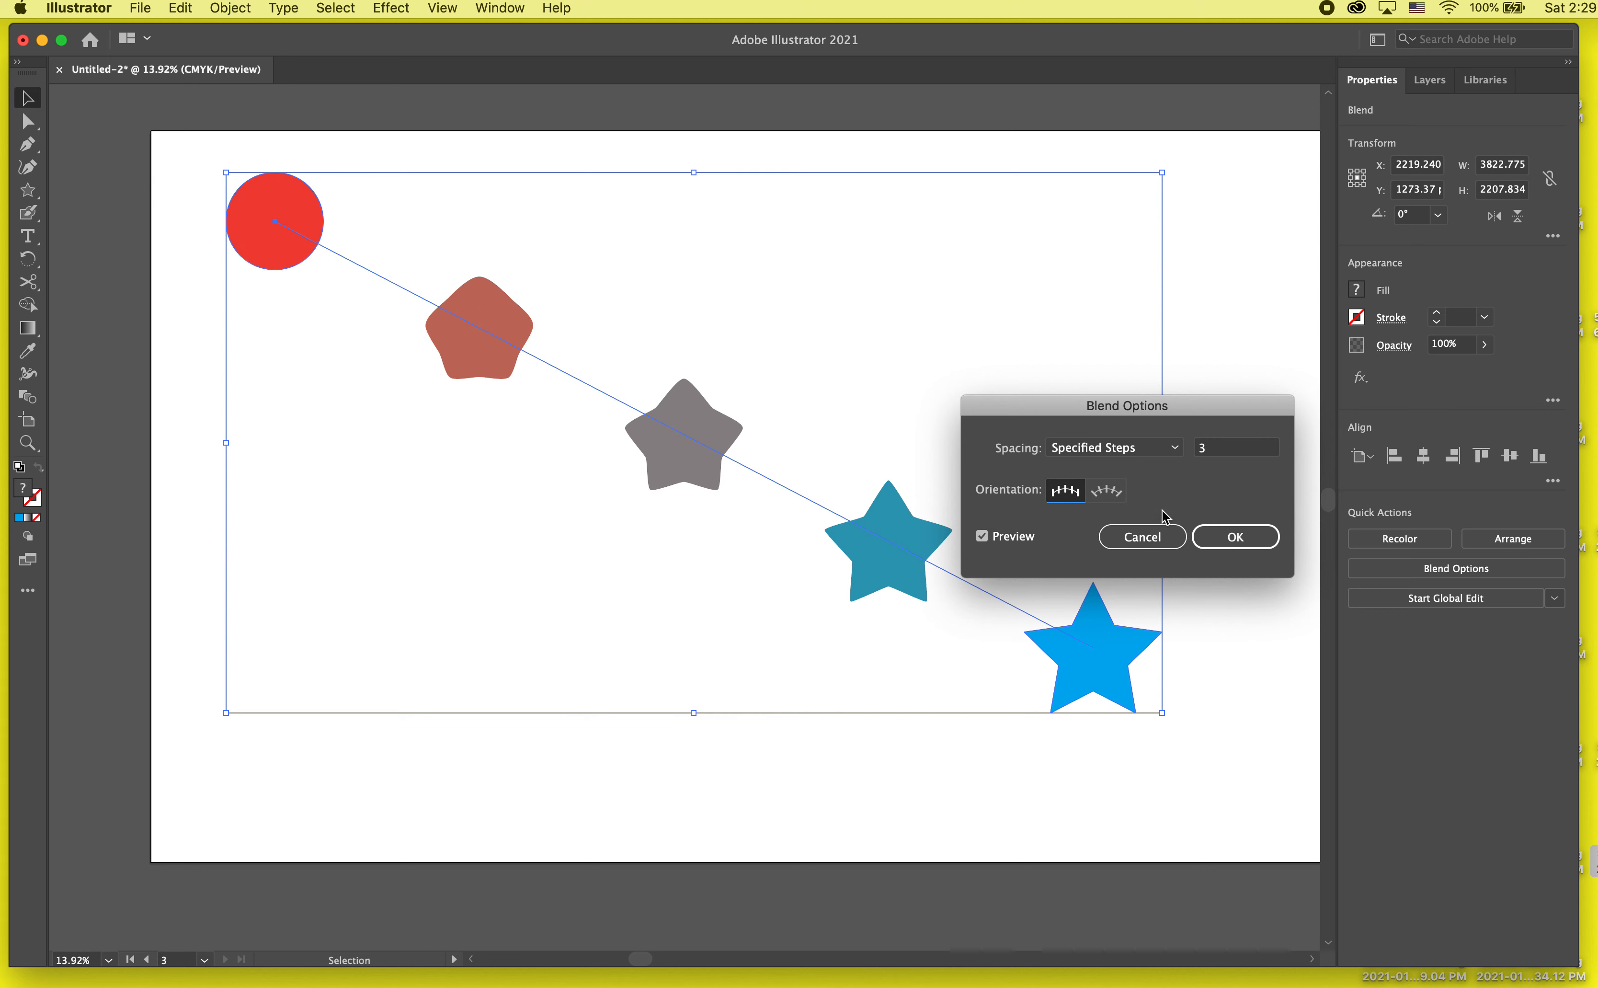
# Step: Raise the blend's specified steps gradually to 38, apply the blend options and deselect the blend
pyautogui.moveTo(1158, 412); pyautogui.dragTo(1234, 154)
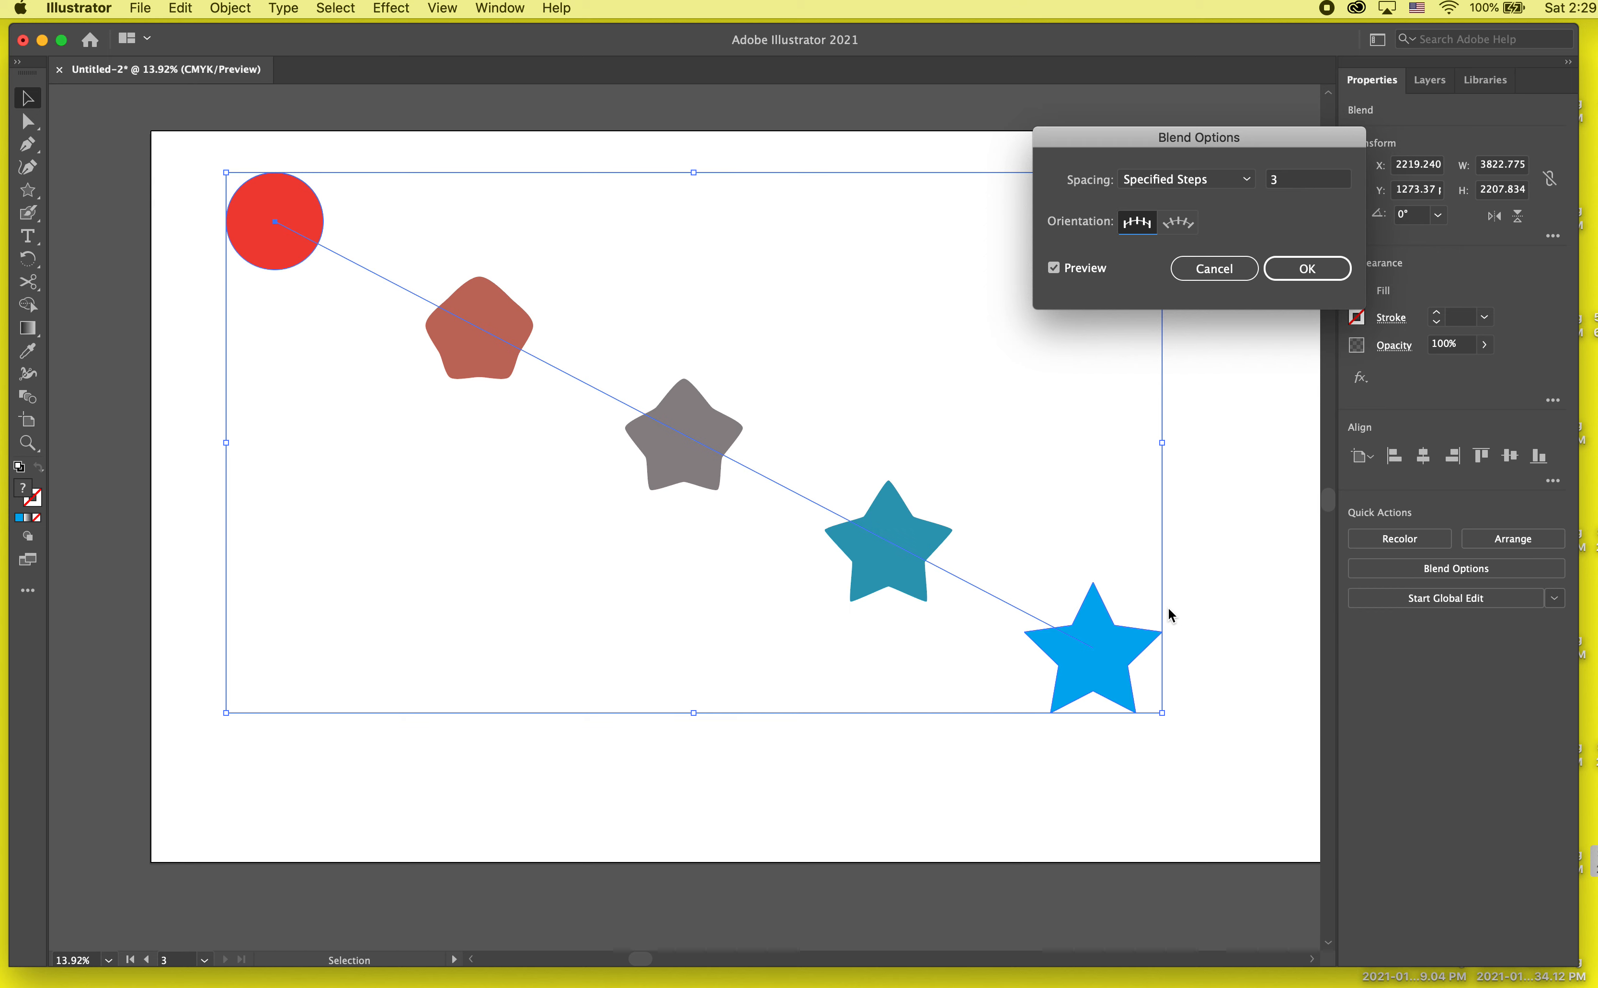
pyautogui.click(1345, 181)
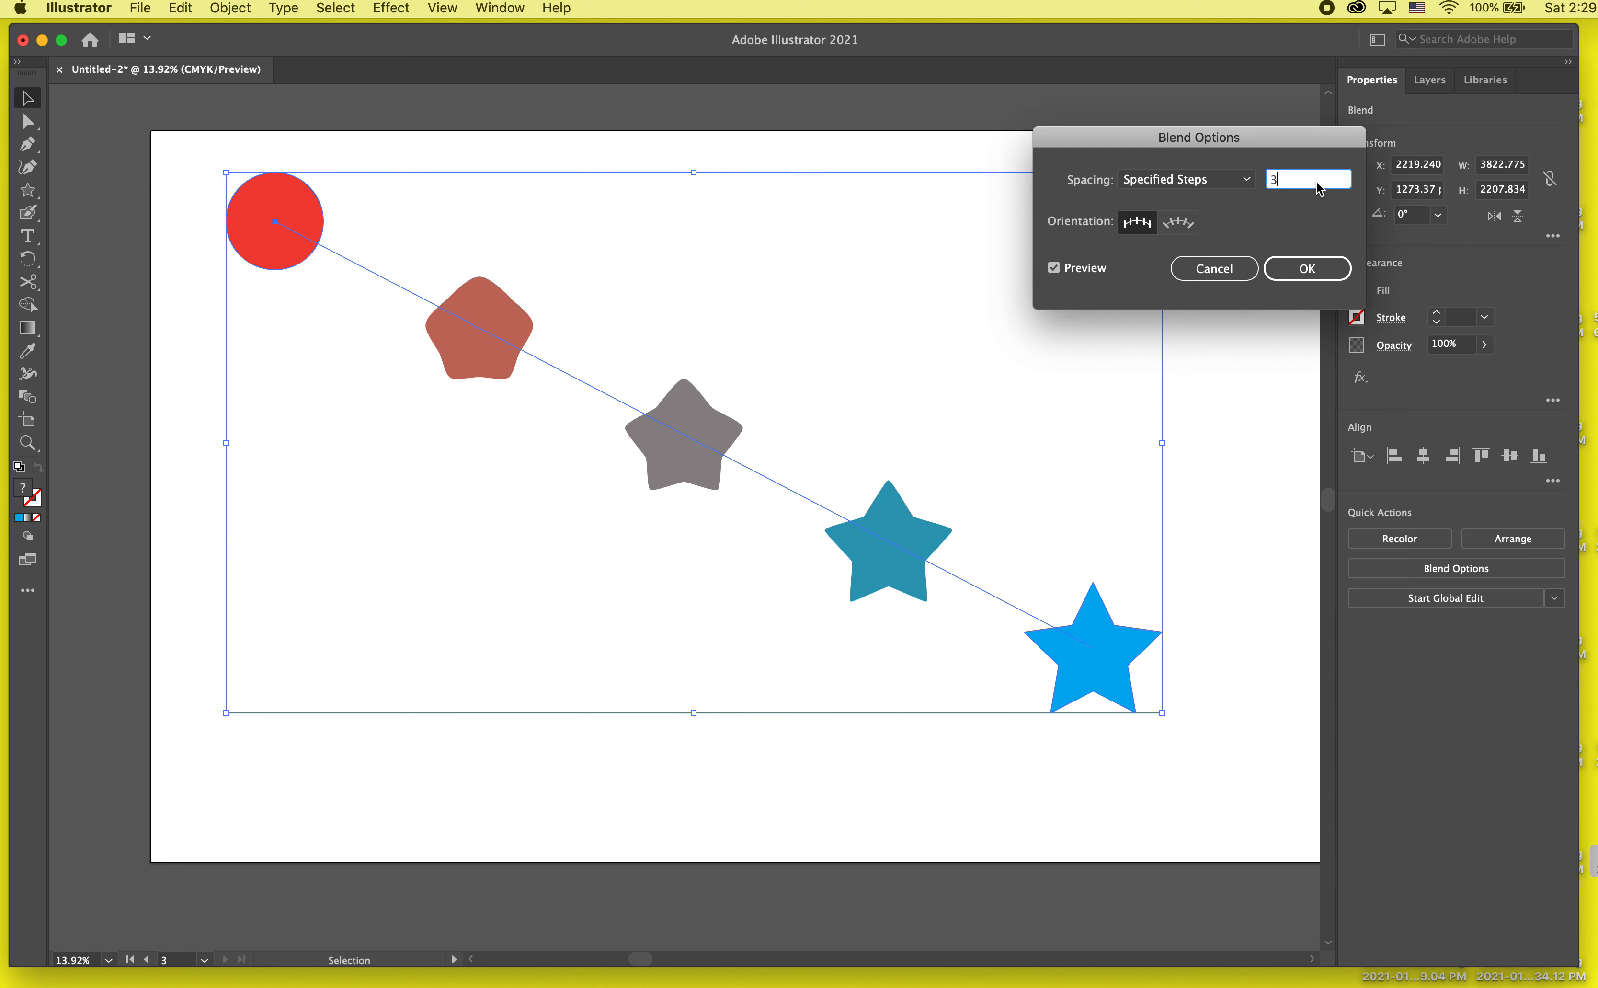
pyautogui.press('Up')
pyautogui.press('Up')
pyautogui.press('Up')
pyautogui.press('Up')
pyautogui.press('Up')
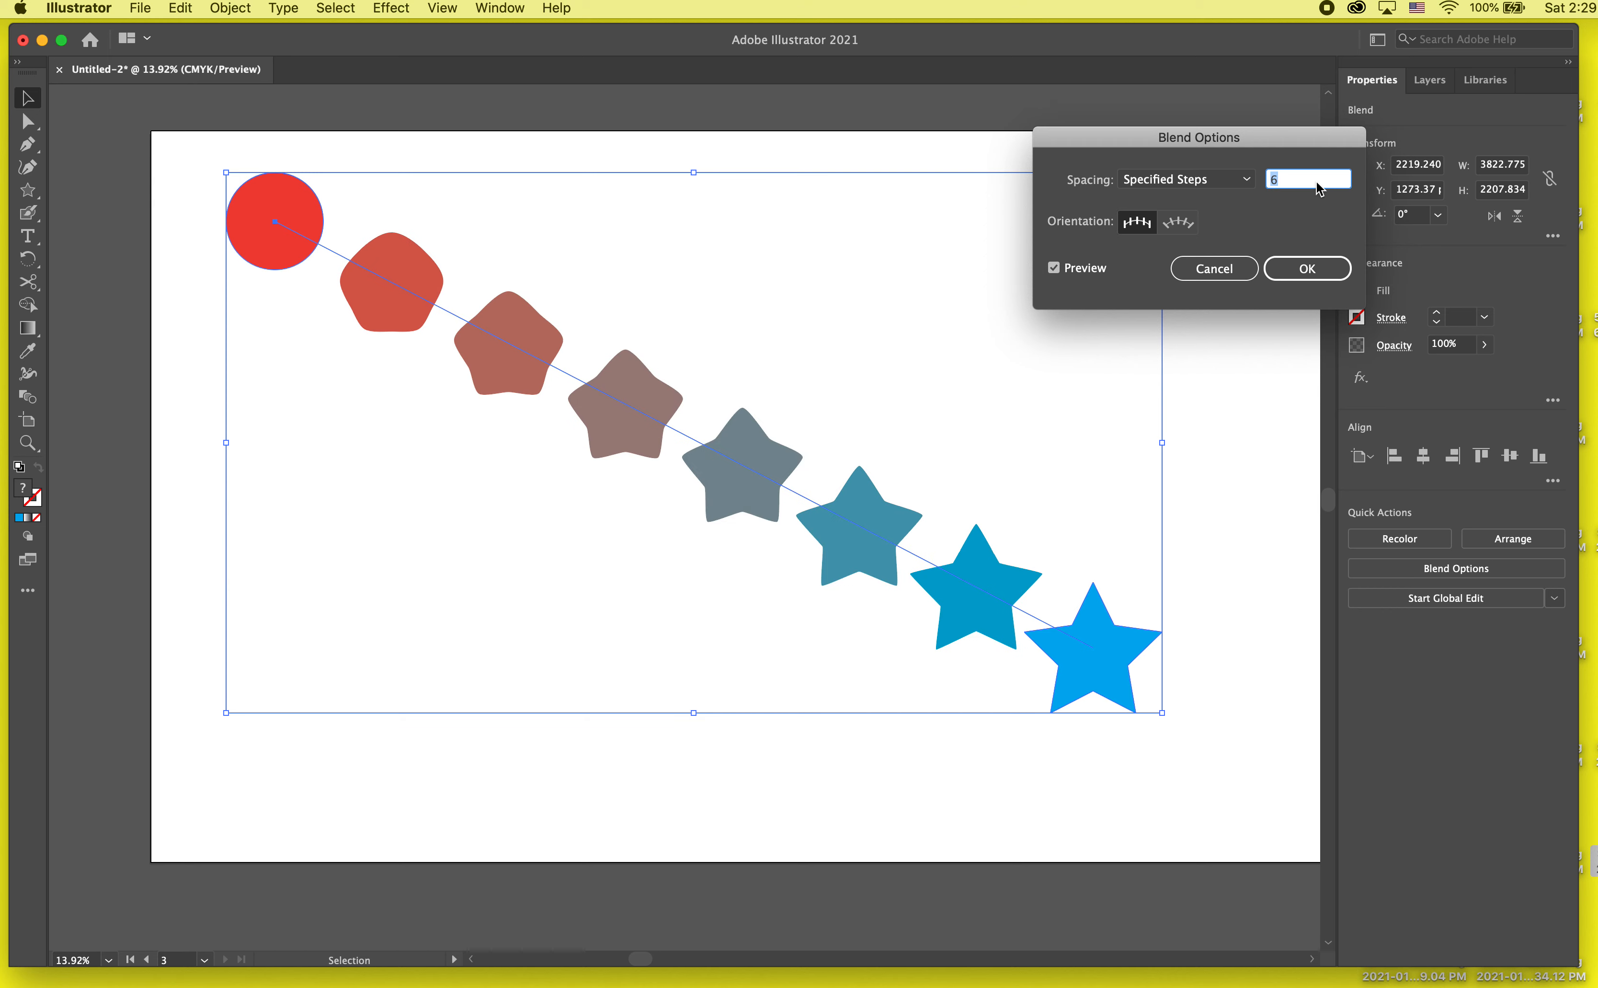
pyautogui.press('Up')
pyautogui.press('Up')
pyautogui.press('Up')
pyautogui.press('Up')
pyautogui.press('Up')
pyautogui.press('Up')
pyautogui.press('Up')
pyautogui.press('Up')
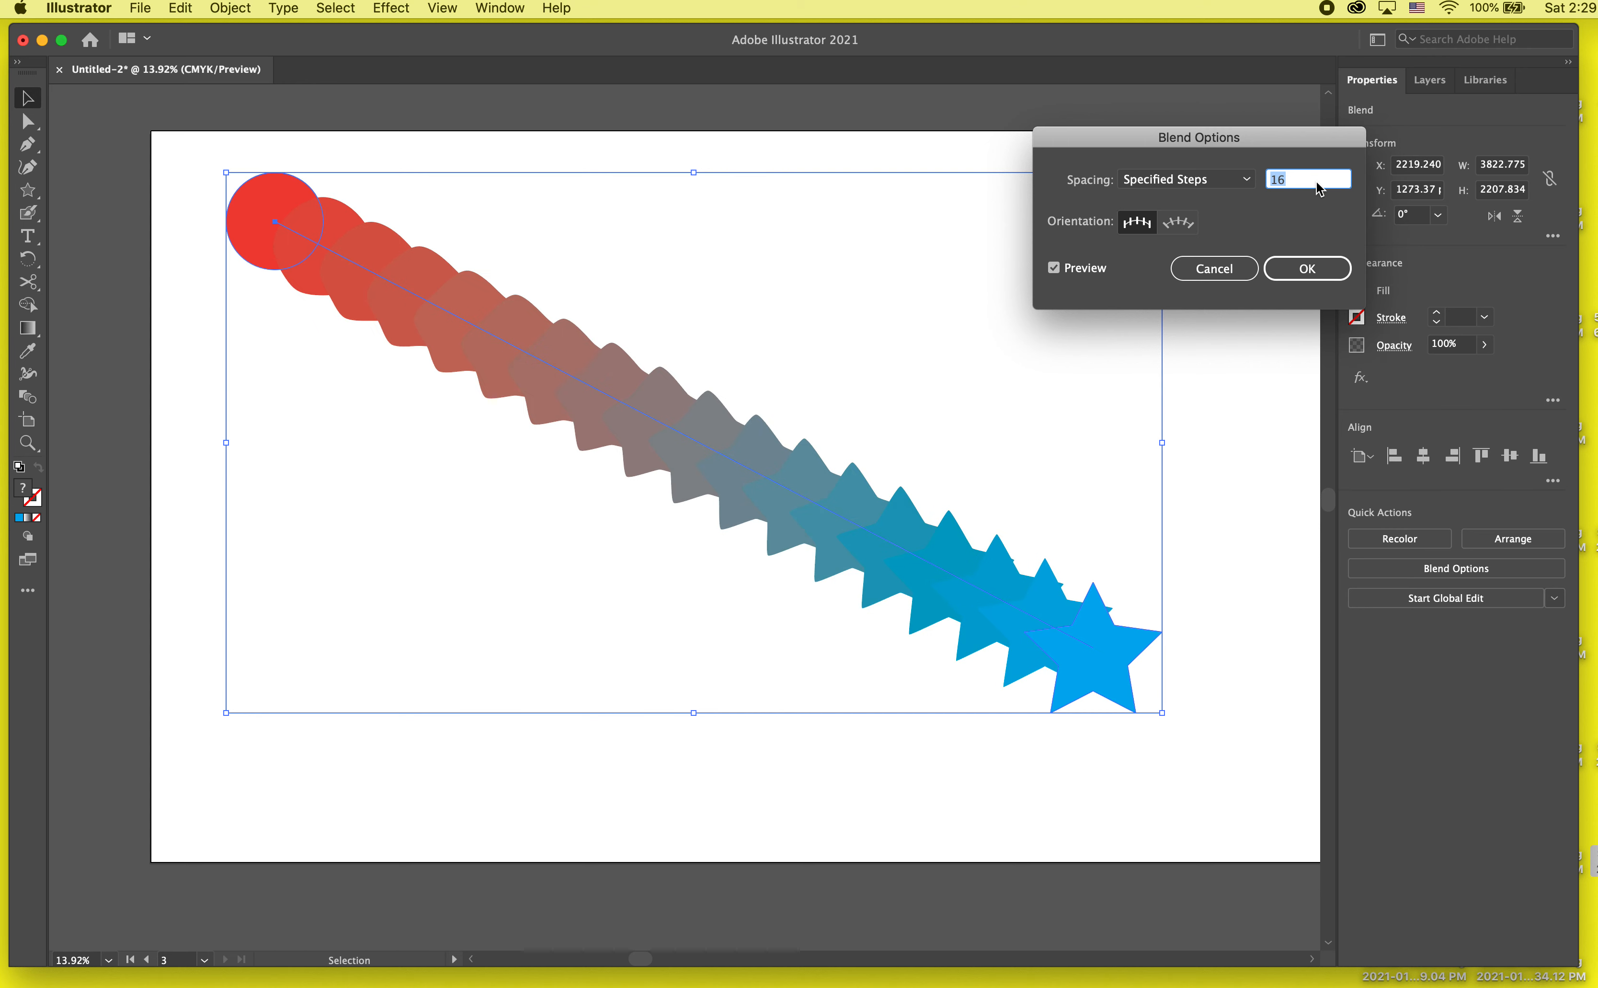
pyautogui.press('Up')
pyautogui.press('Up')
pyautogui.press('Up')
pyautogui.press('Up')
pyautogui.press('Up')
pyautogui.press('Up')
pyautogui.press('Up')
pyautogui.press('Up')
pyautogui.press('Up')
pyautogui.press('Up')
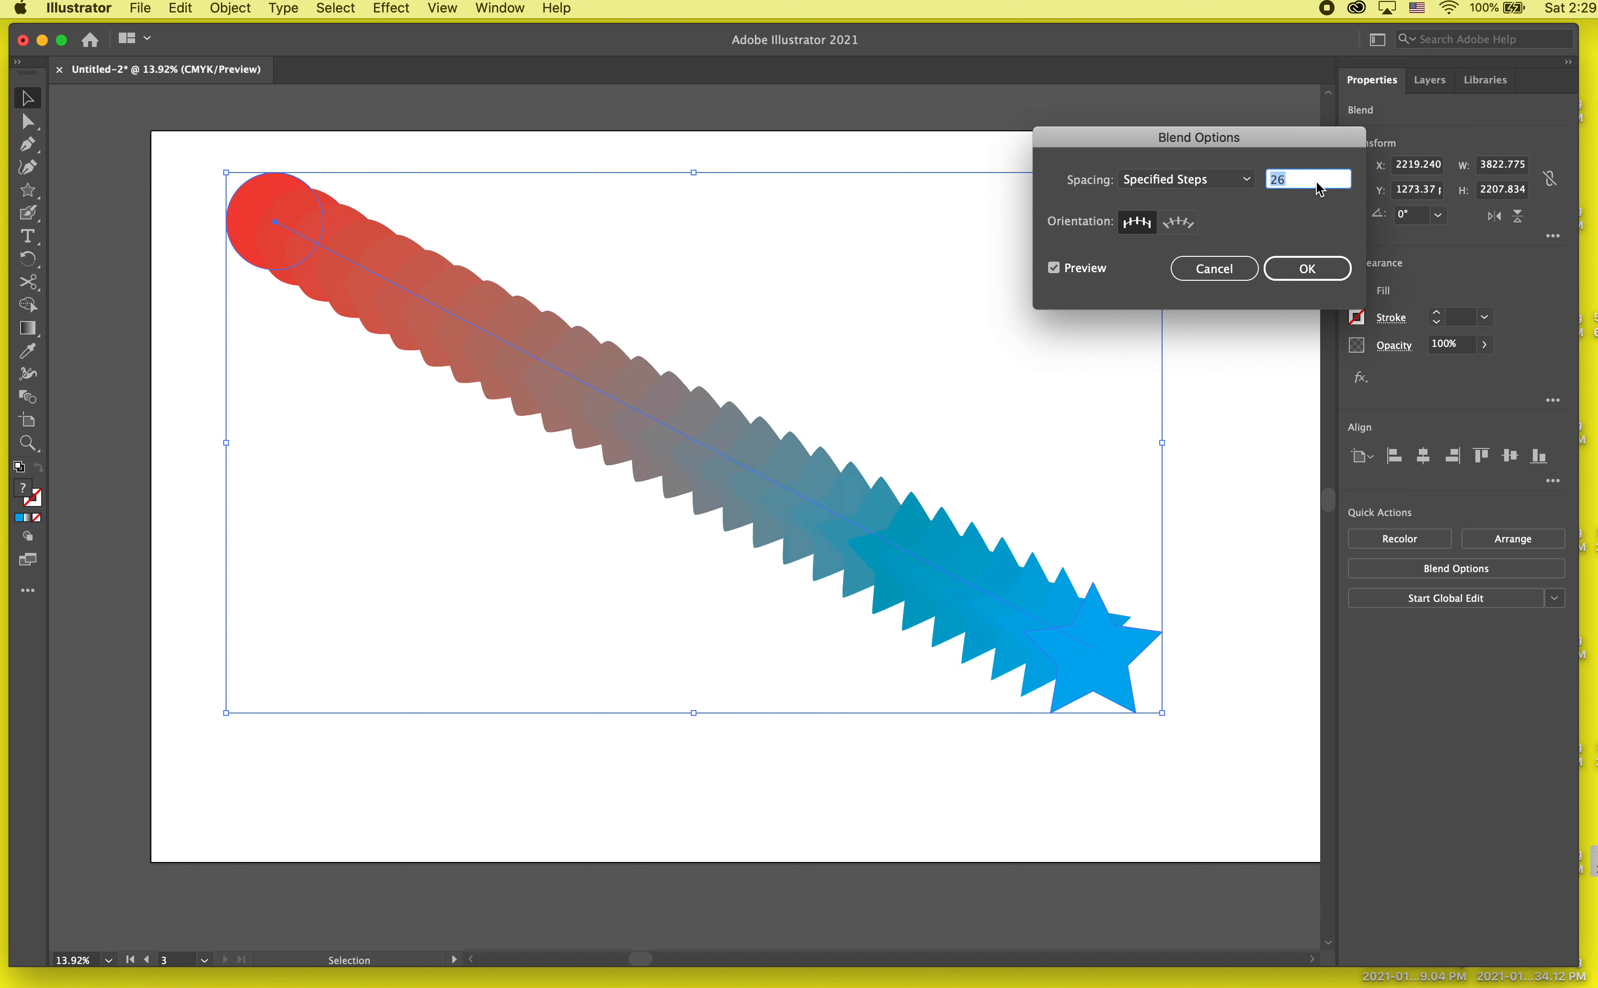
pyautogui.press('Up')
pyautogui.press('Up')
pyautogui.press('Up')
pyautogui.press('Up')
pyautogui.press('Up')
pyautogui.press('Up')
pyautogui.press('Up')
pyautogui.press('Up')
pyautogui.press('Up')
pyautogui.press('Up')
pyautogui.press('Up')
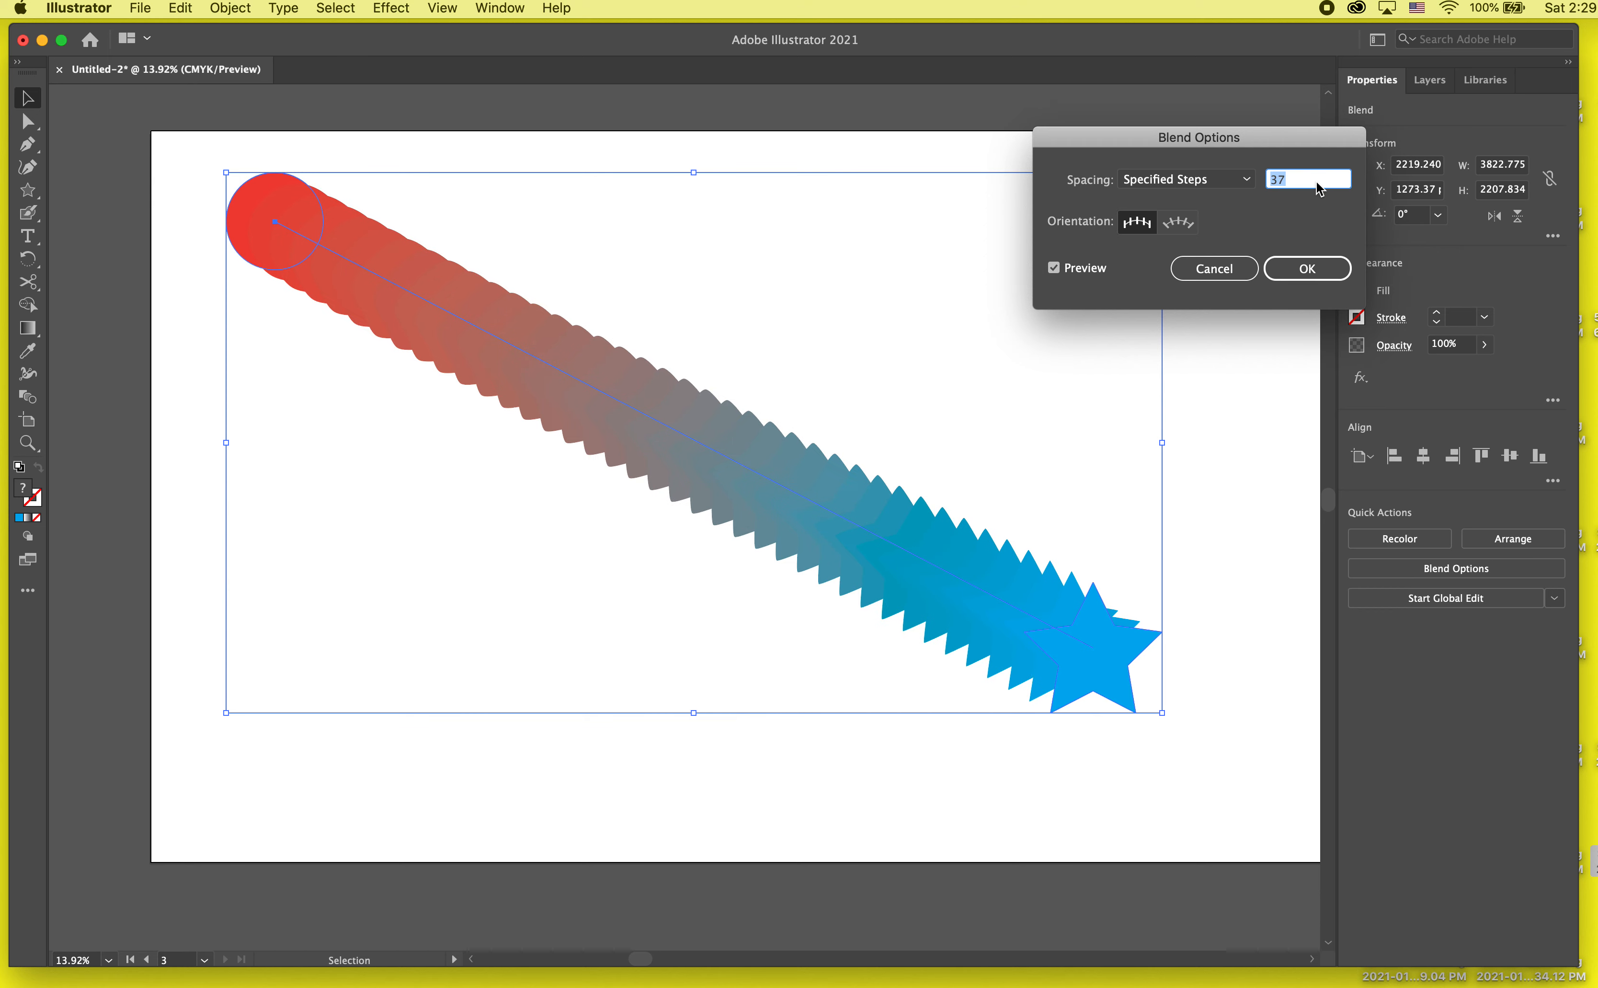
pyautogui.press('Up')
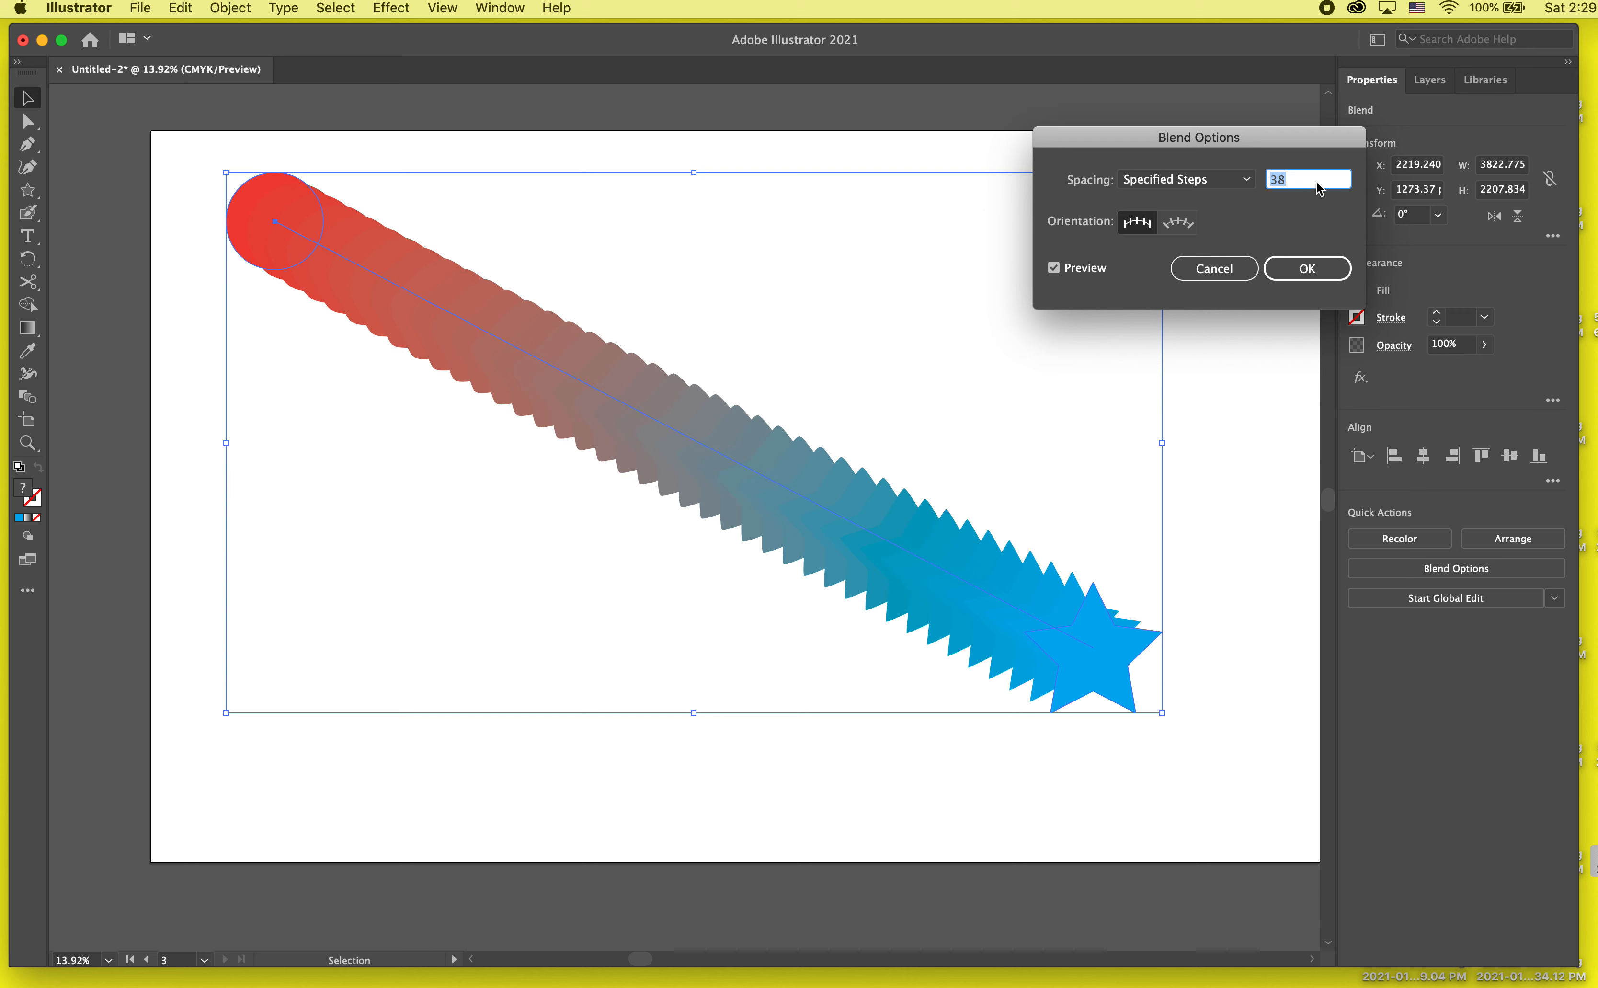
pyautogui.click(1308, 268)
pyautogui.click(1249, 346)
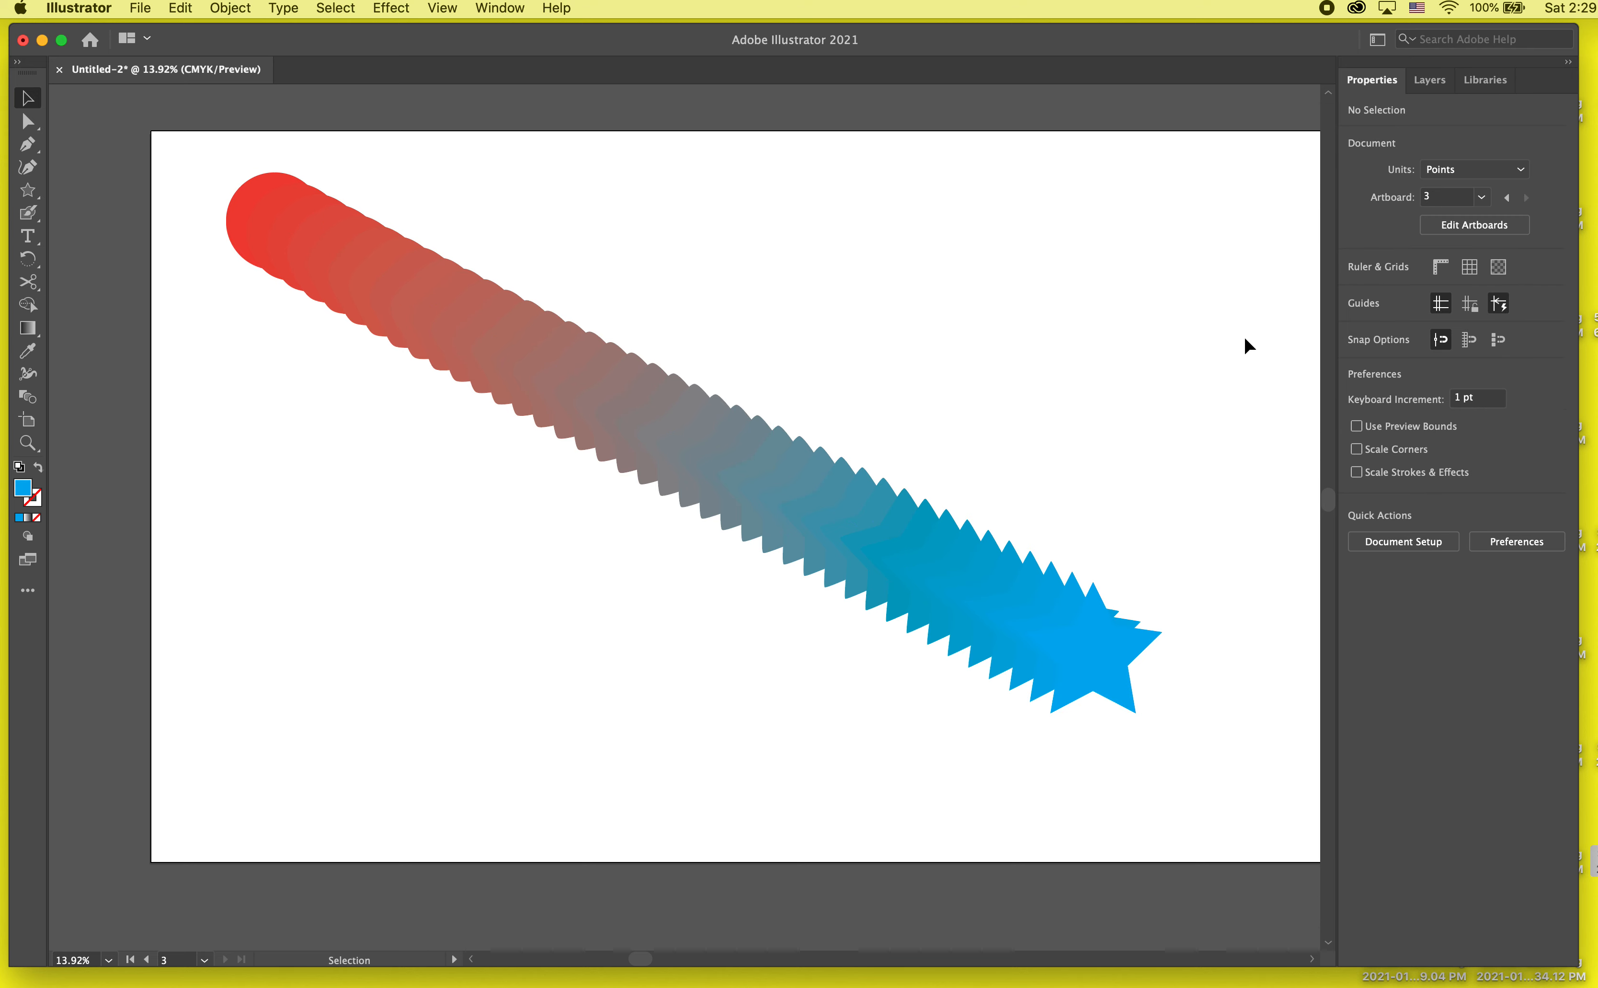
# Step: Move the whole blend slightly down and to the right on the artboard and deselect it
pyautogui.click(1114, 673)
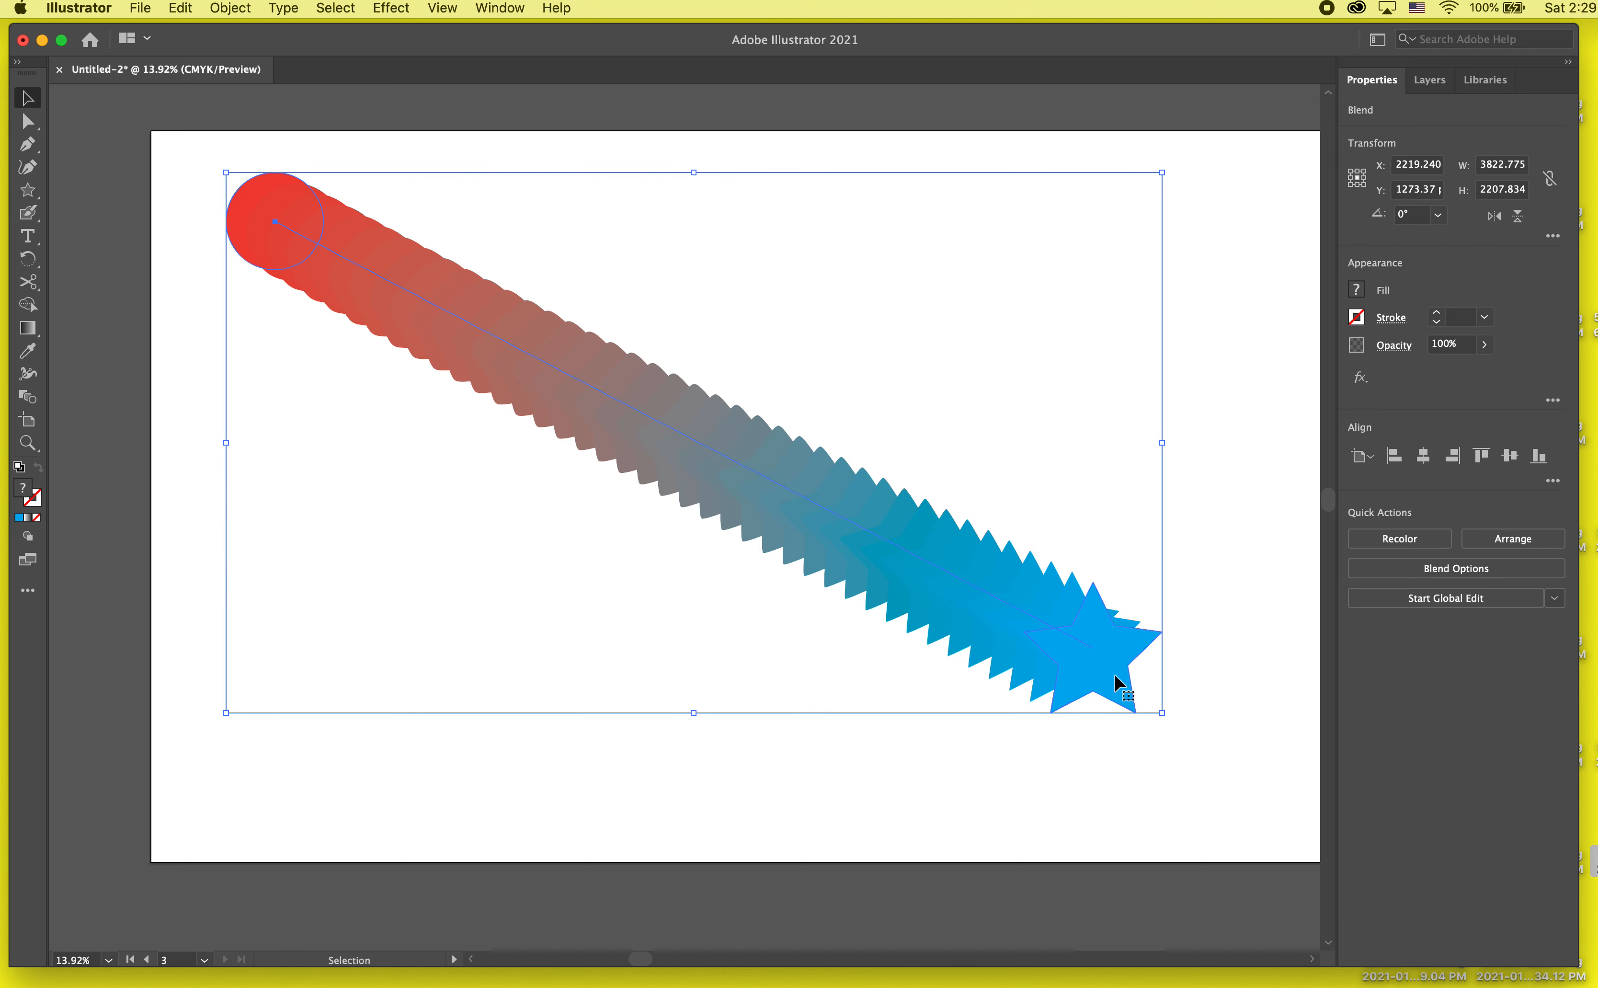
pyautogui.doubleClick(1095, 678)
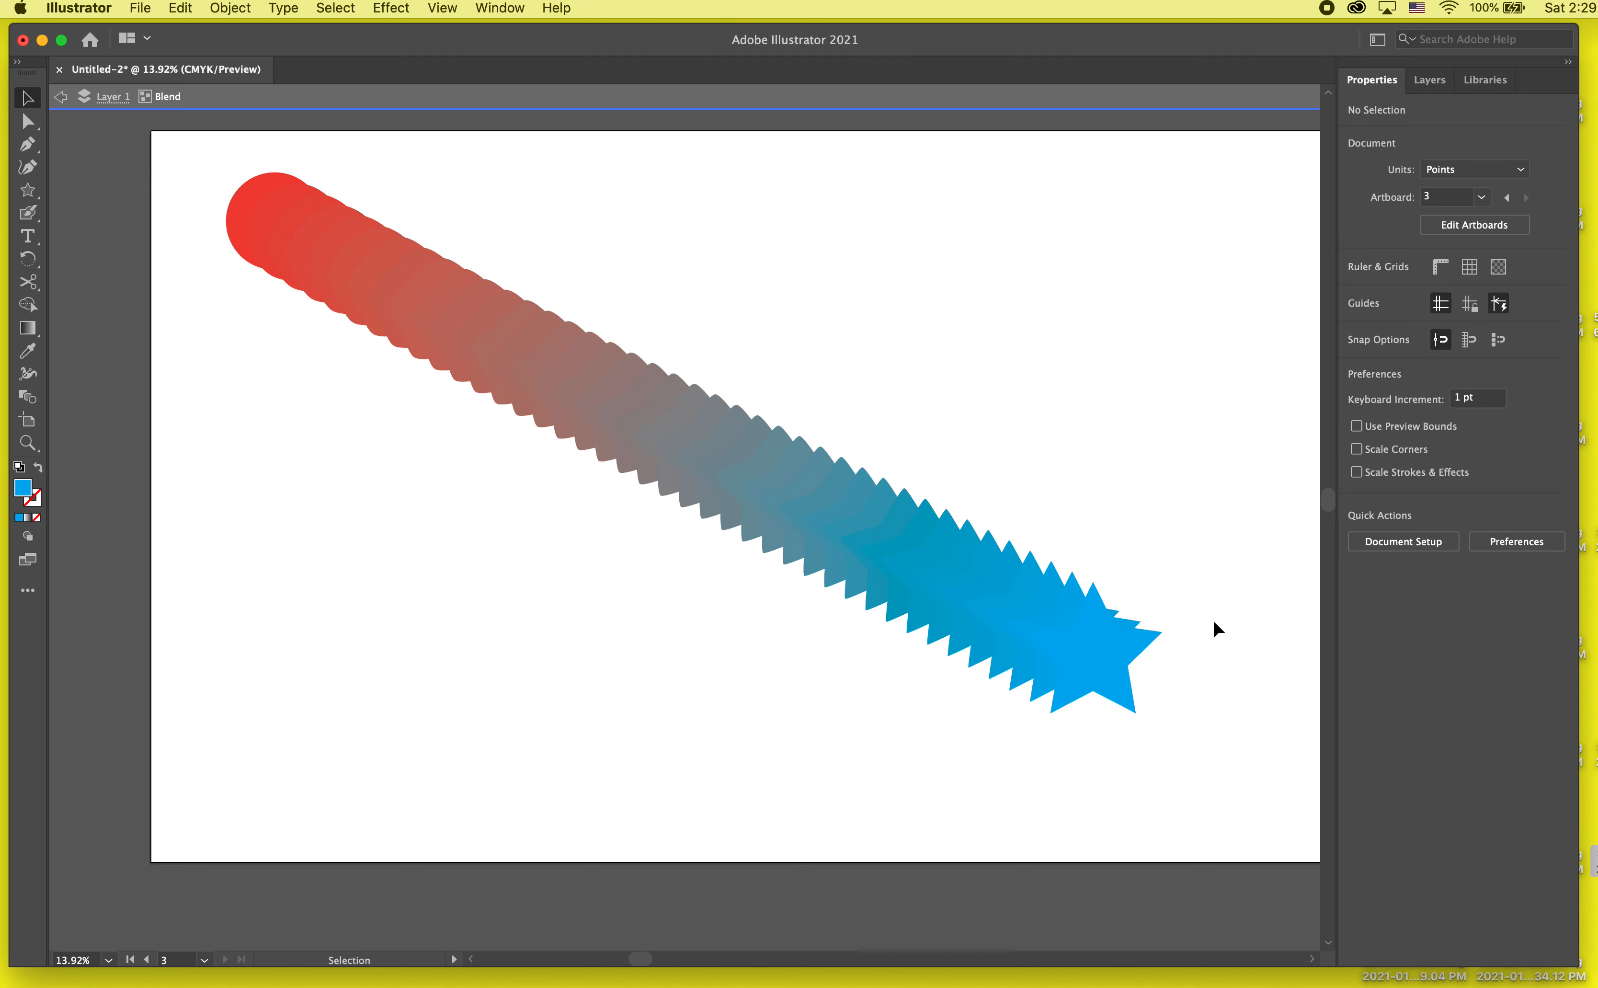
pyautogui.click(1083, 623)
pyautogui.doubleClick(1188, 496)
pyautogui.click(1045, 663)
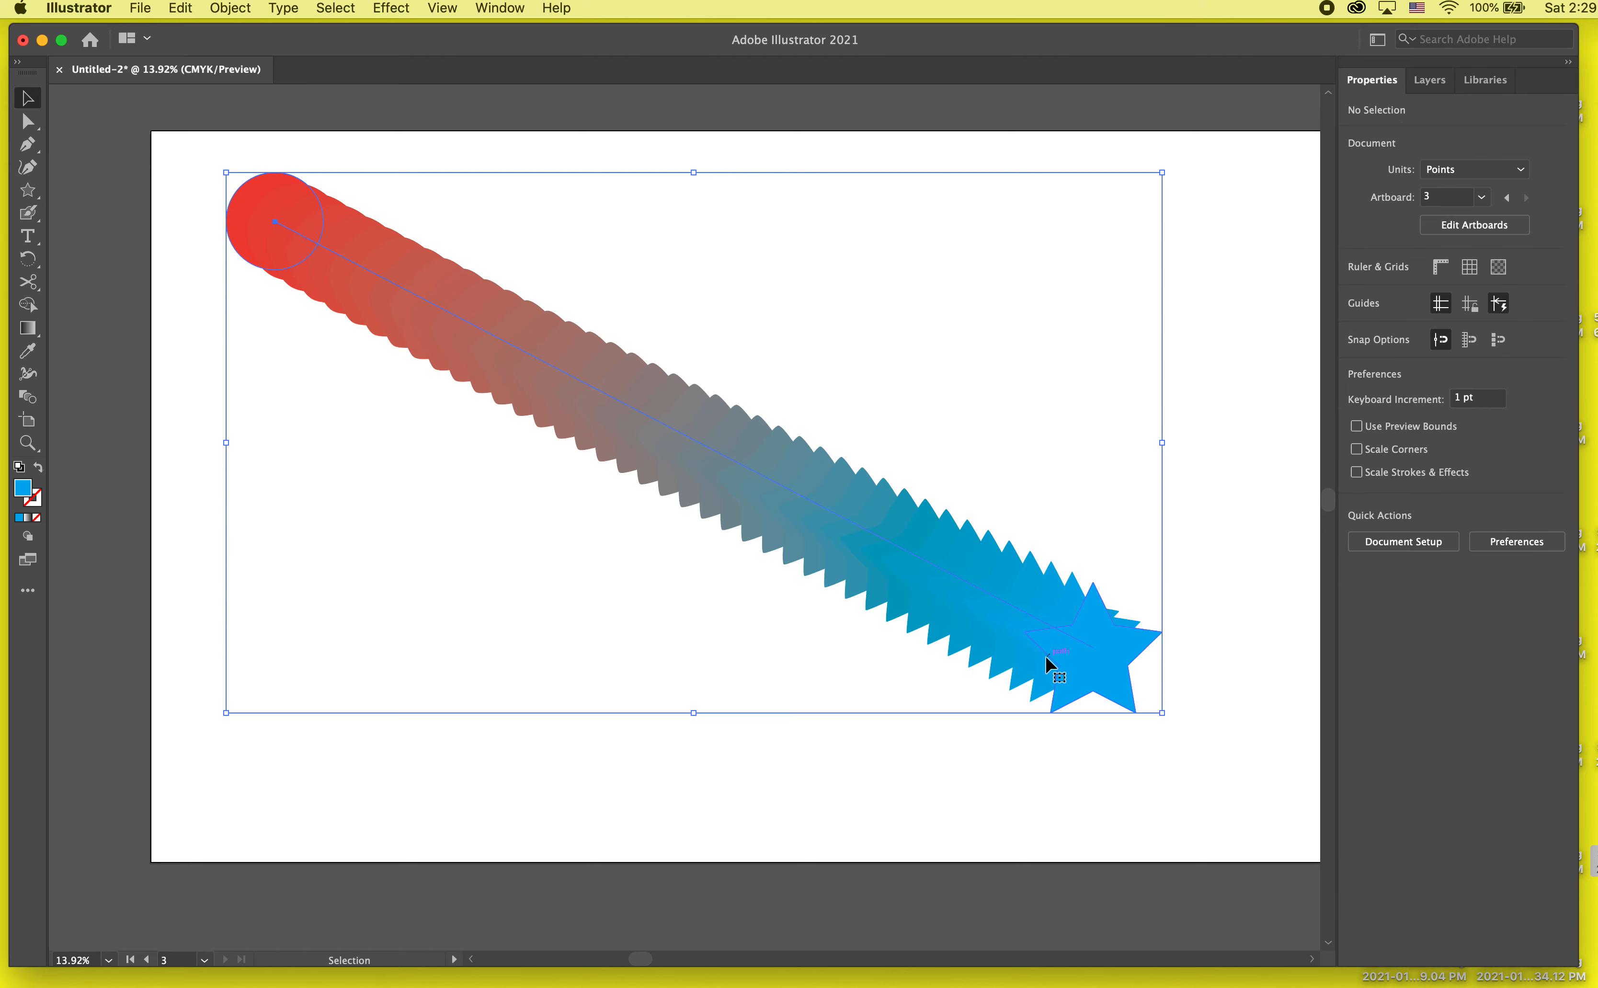
pyautogui.moveTo(1083, 663)
pyautogui.mouseDown()
pyautogui.moveTo(1083, 549)
pyautogui.moveTo(1084, 644)
pyautogui.moveTo(1050, 679)
pyautogui.moveTo(1173, 581)
pyautogui.moveTo(1174, 618)
pyautogui.moveTo(1035, 684)
pyautogui.moveTo(1142, 582)
pyautogui.moveTo(1004, 691)
pyautogui.moveTo(1097, 628)
pyautogui.moveTo(1102, 682)
pyautogui.mouseUp()
pyautogui.click(1102, 838)
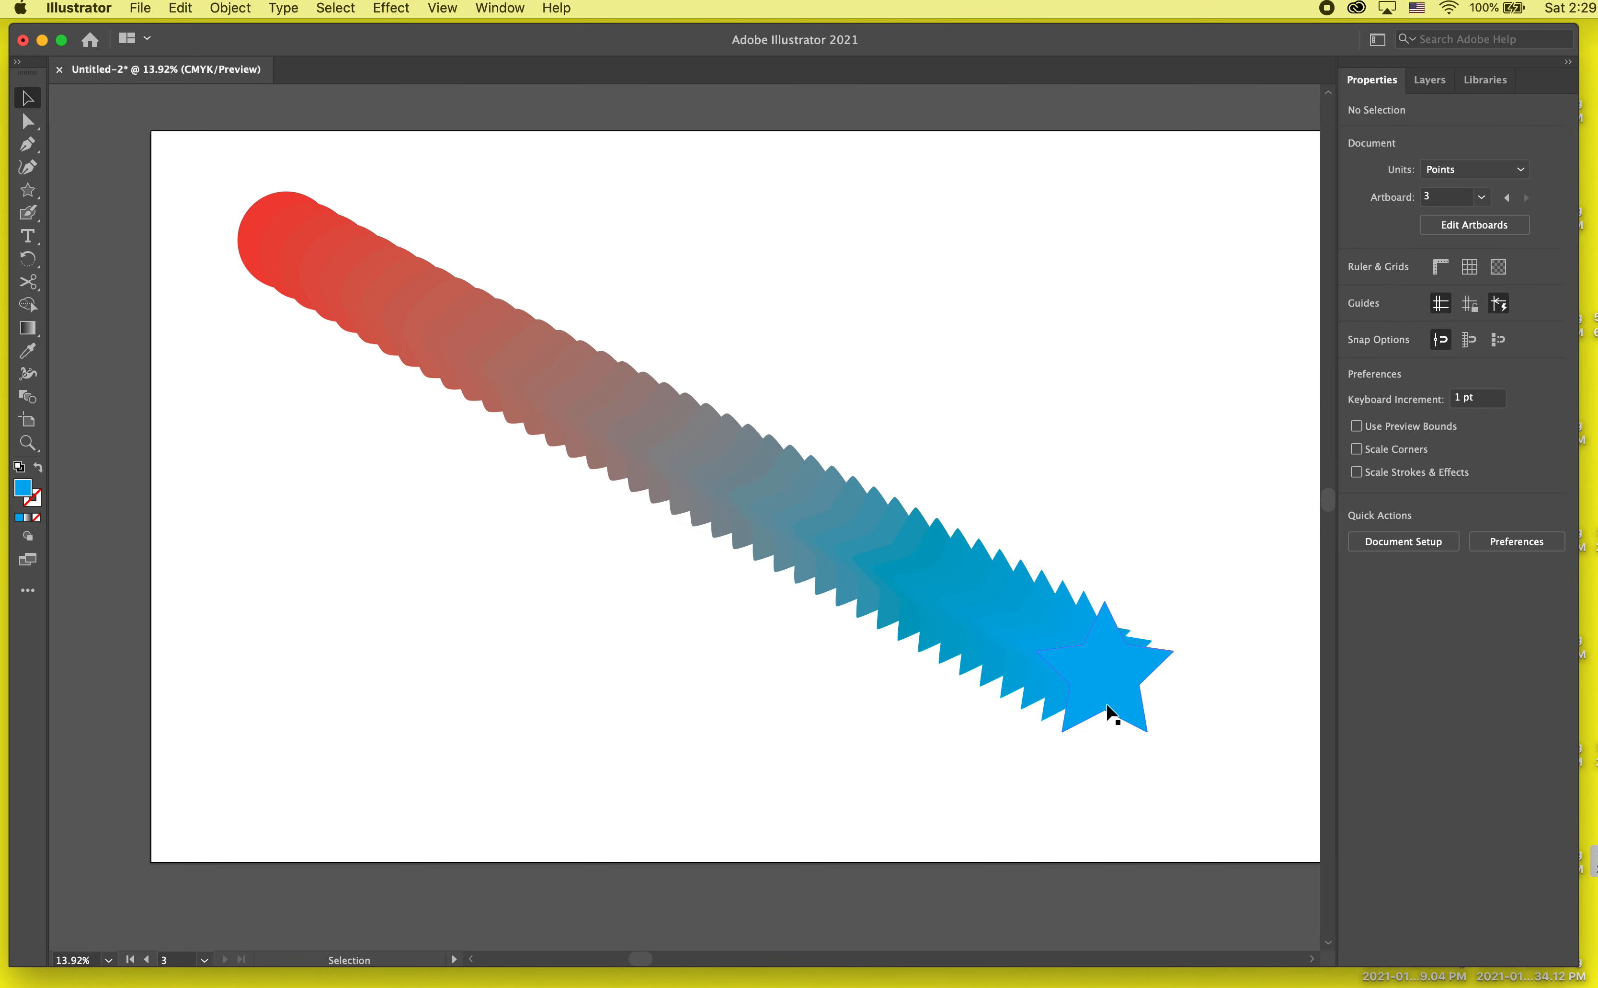
# Step: Isolate the blend's star, try purple, green, yellow, red and orange fills, settle on the yellow-to-orange gradient, and exit isolation
pyautogui.doubleClick(1122, 664)
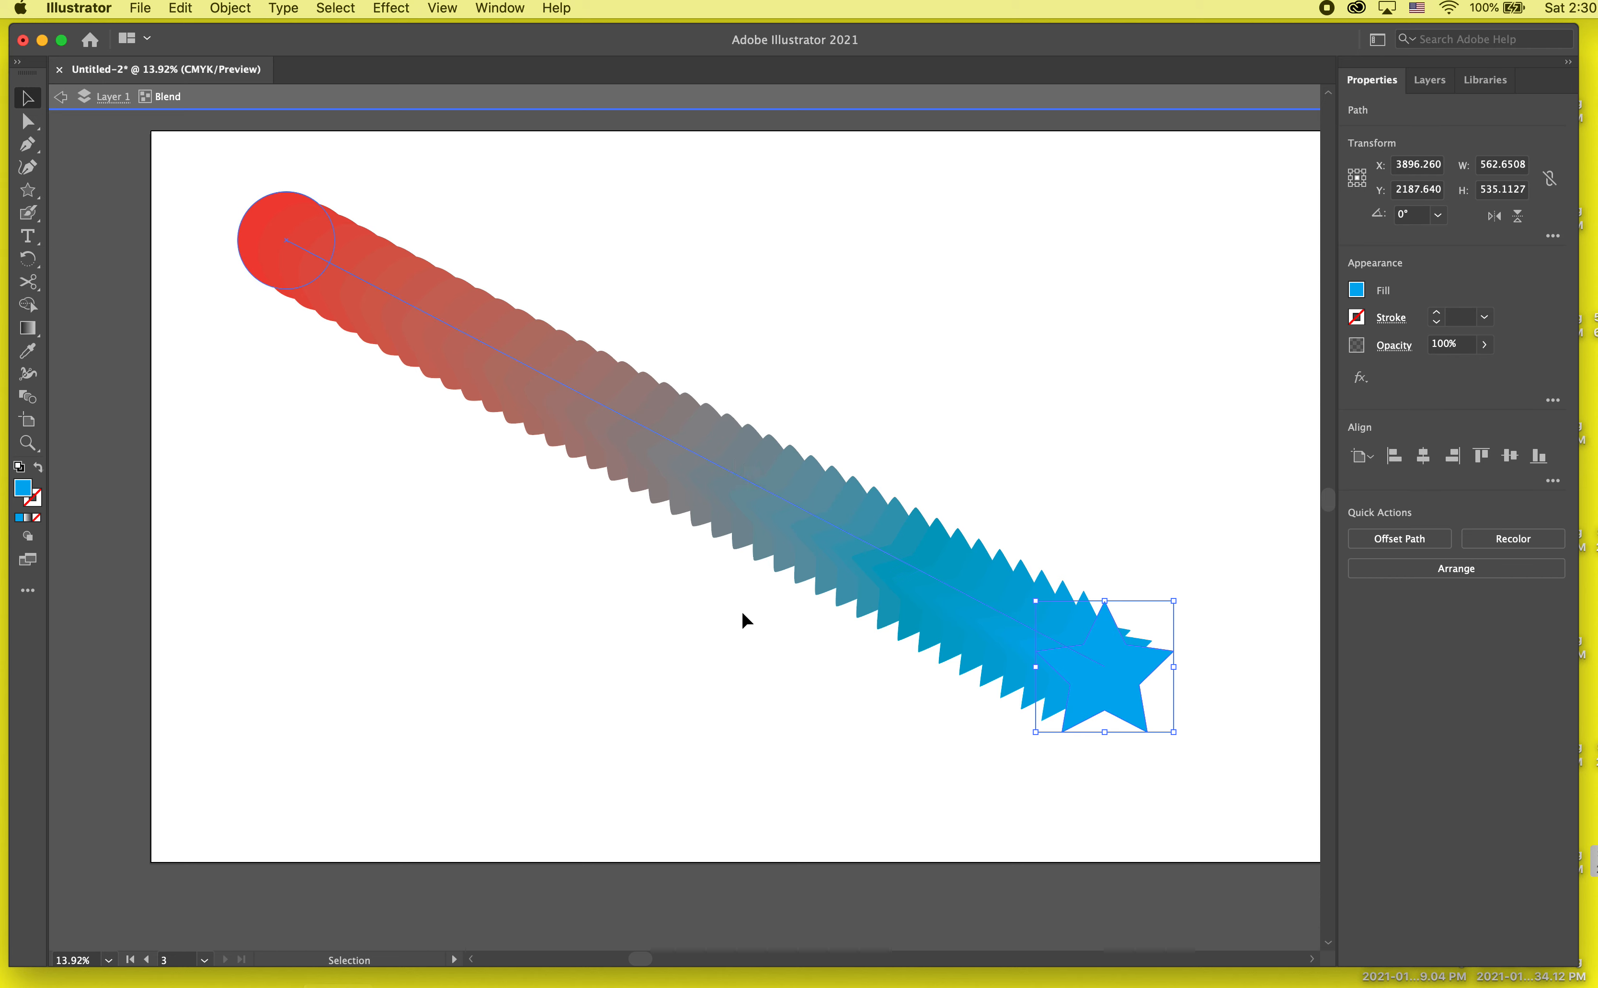
pyautogui.click(1357, 290)
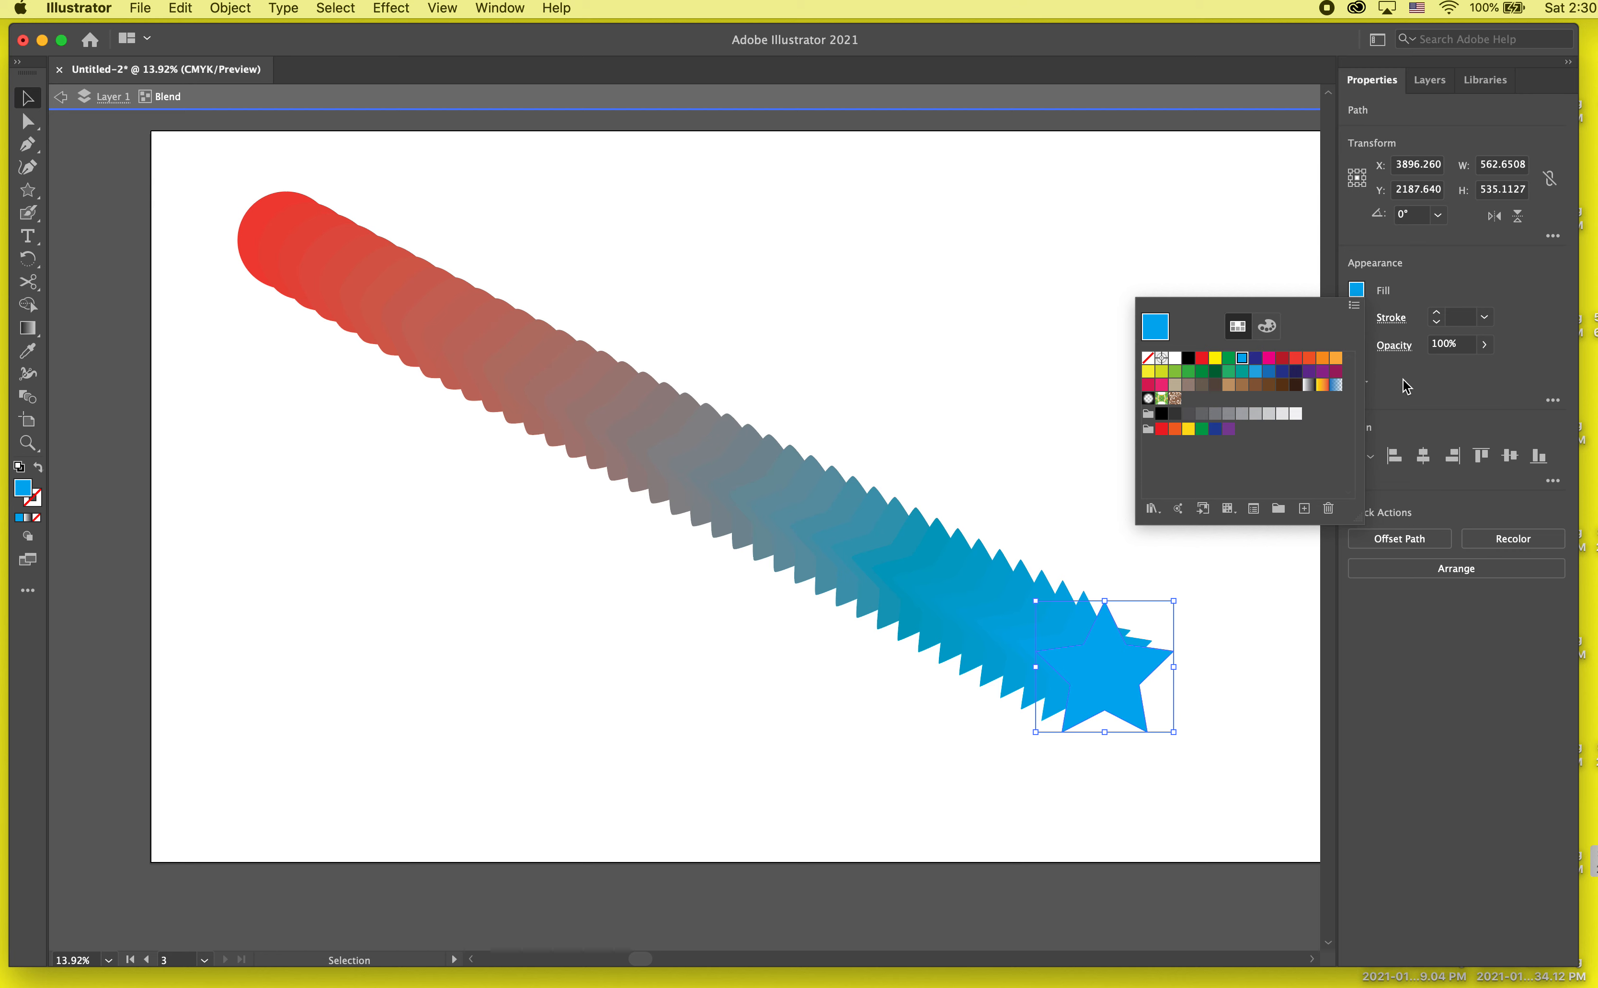
pyautogui.click(1323, 371)
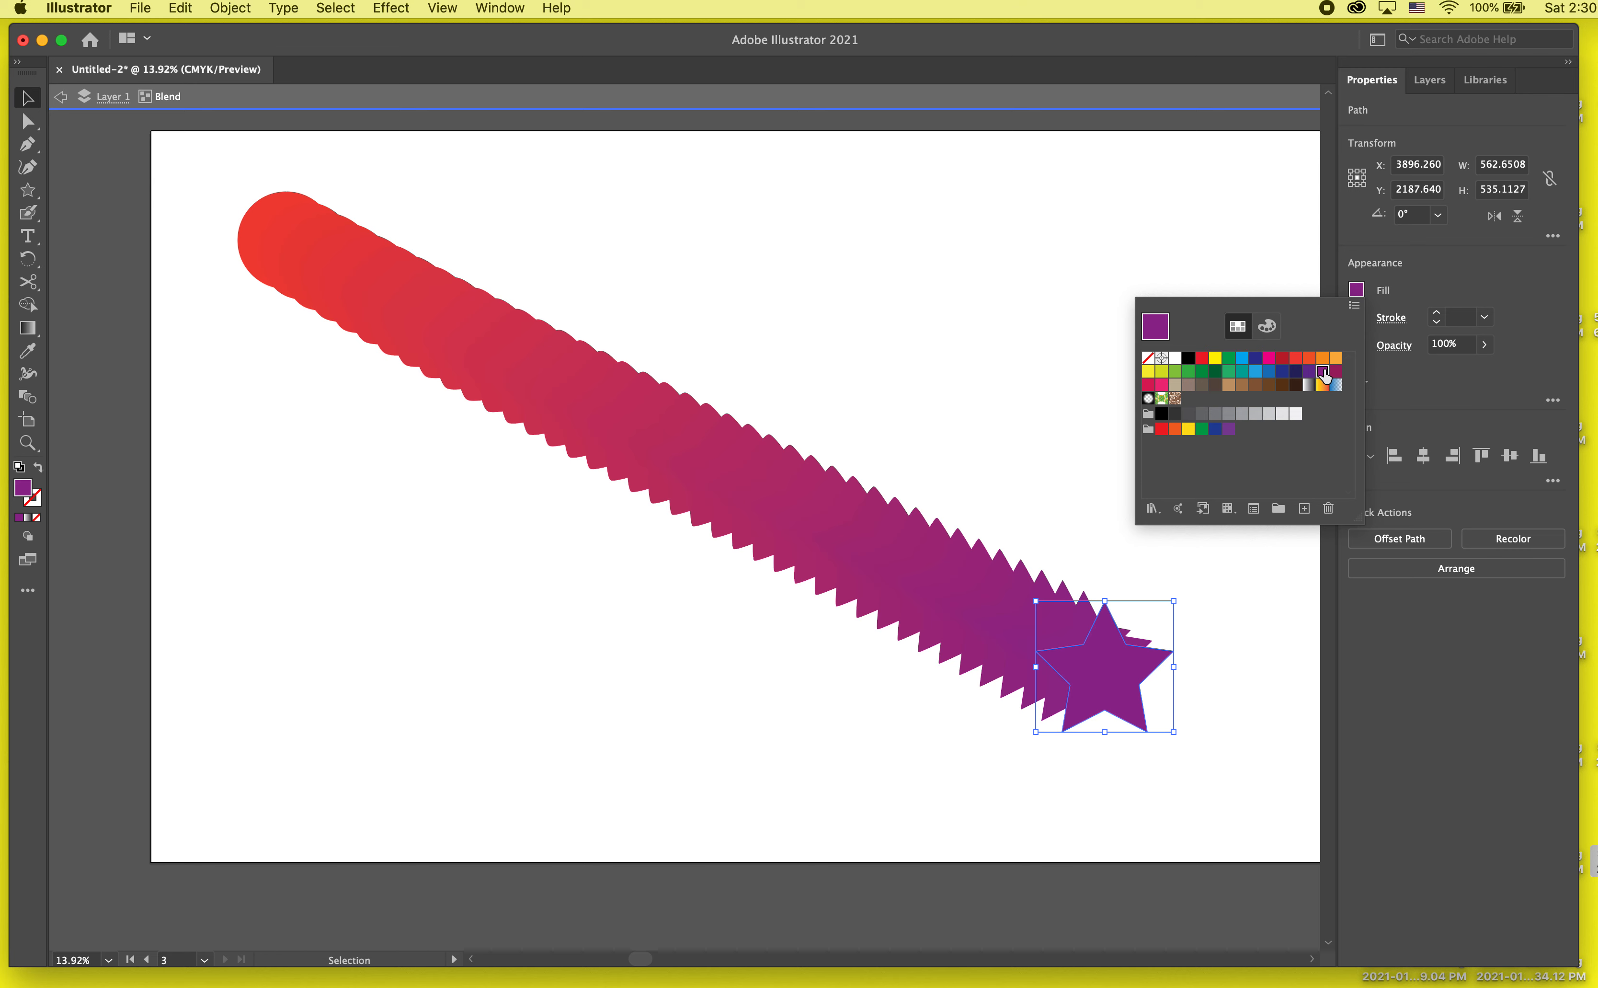
pyautogui.click(1216, 371)
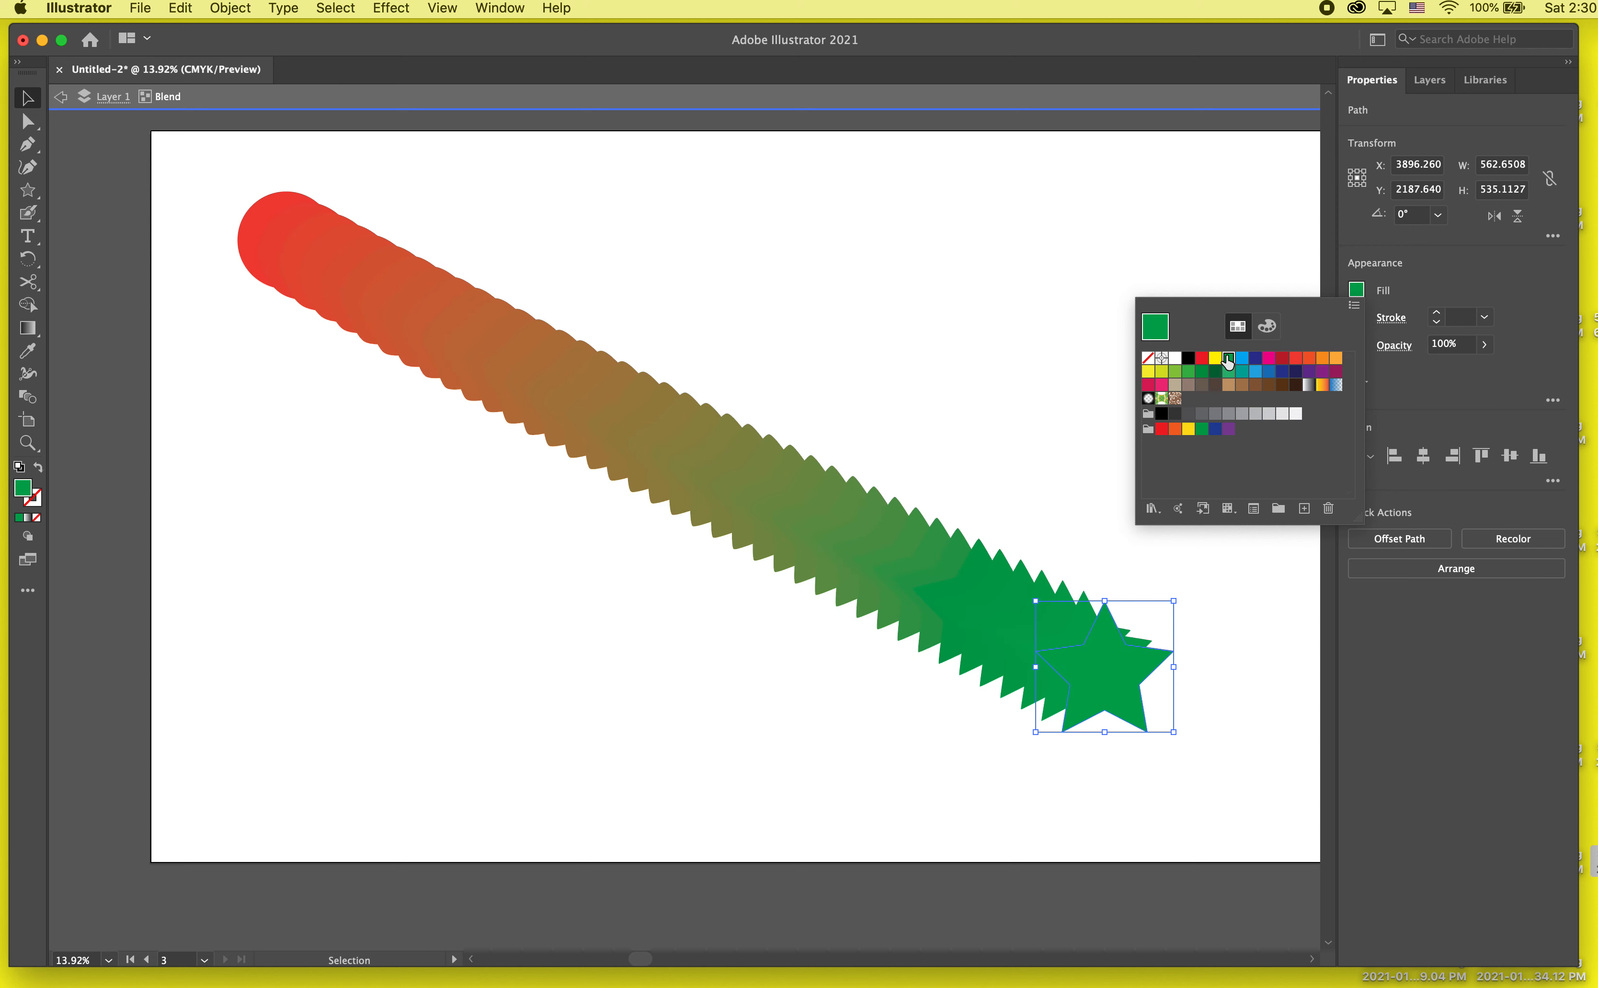
pyautogui.click(1228, 357)
pyautogui.click(1215, 358)
pyautogui.click(1296, 359)
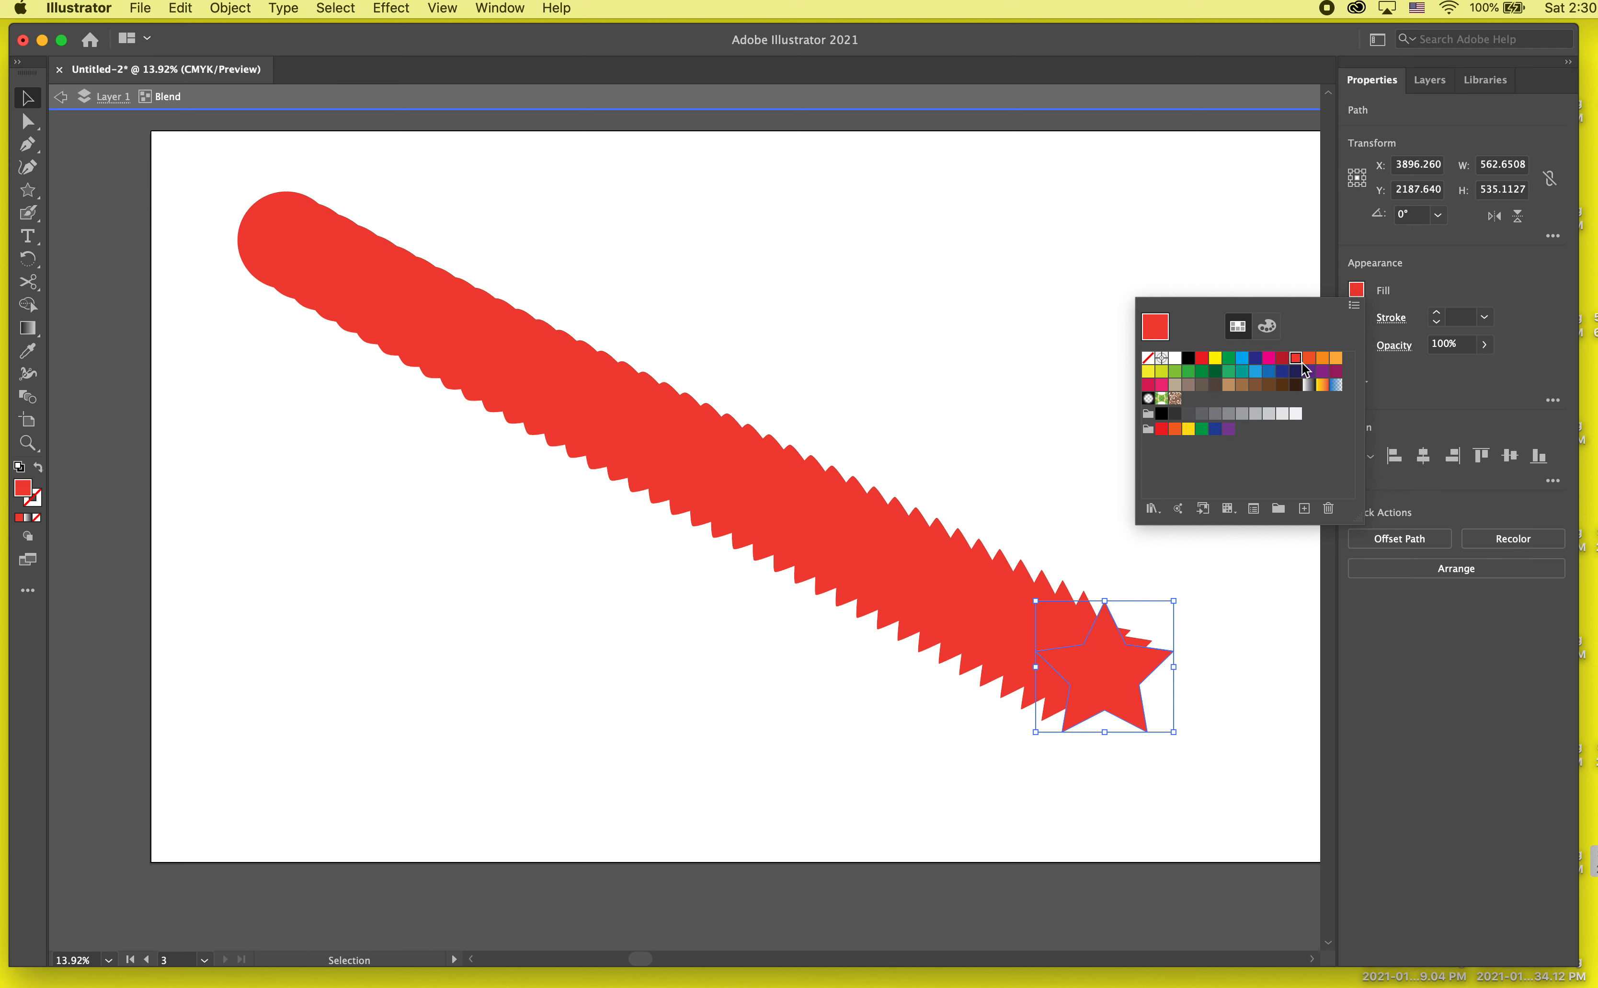
pyautogui.click(1308, 359)
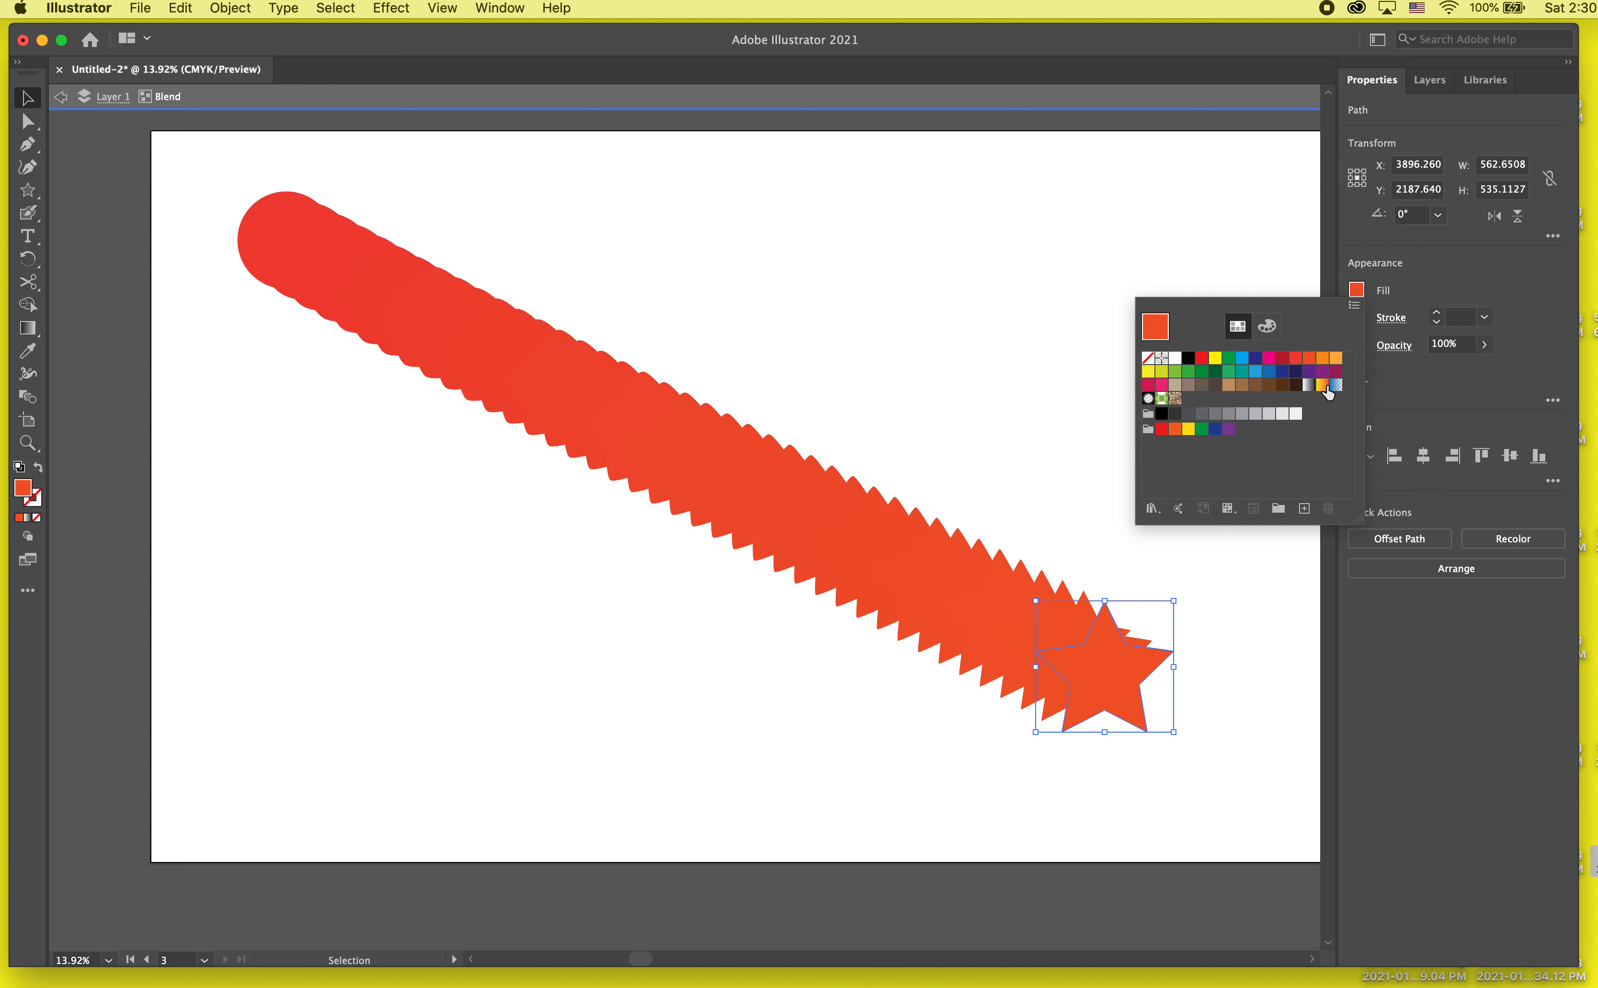
pyautogui.click(1321, 385)
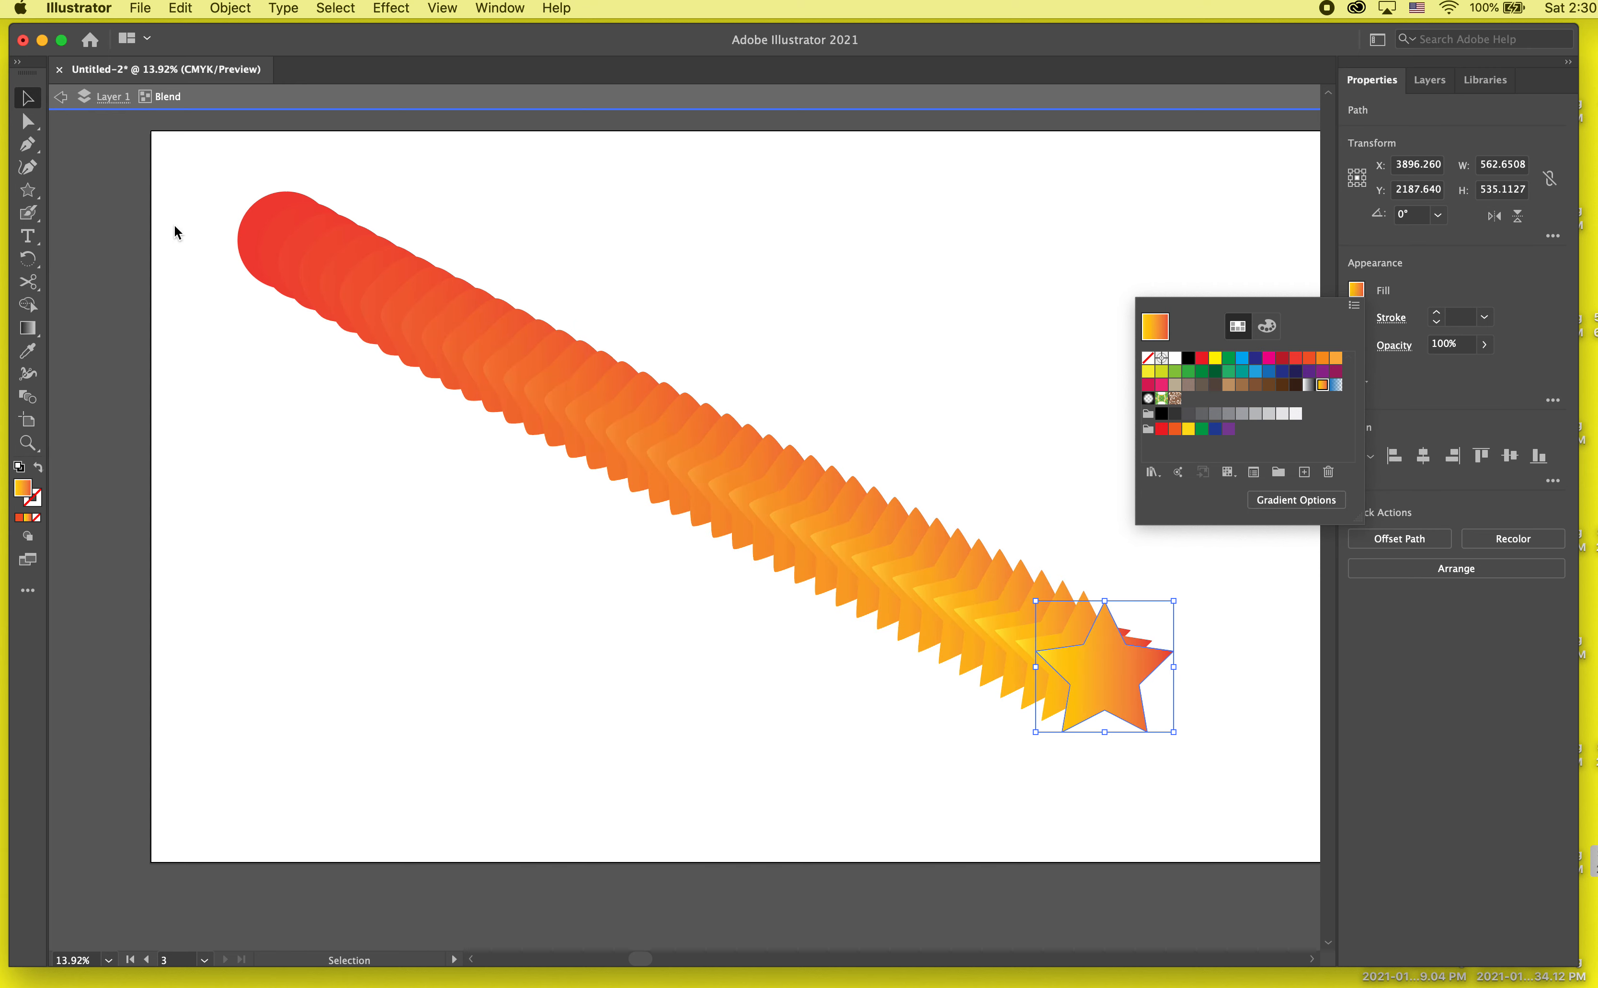
pyautogui.click(276, 193)
pyautogui.doubleClick(155, 164)
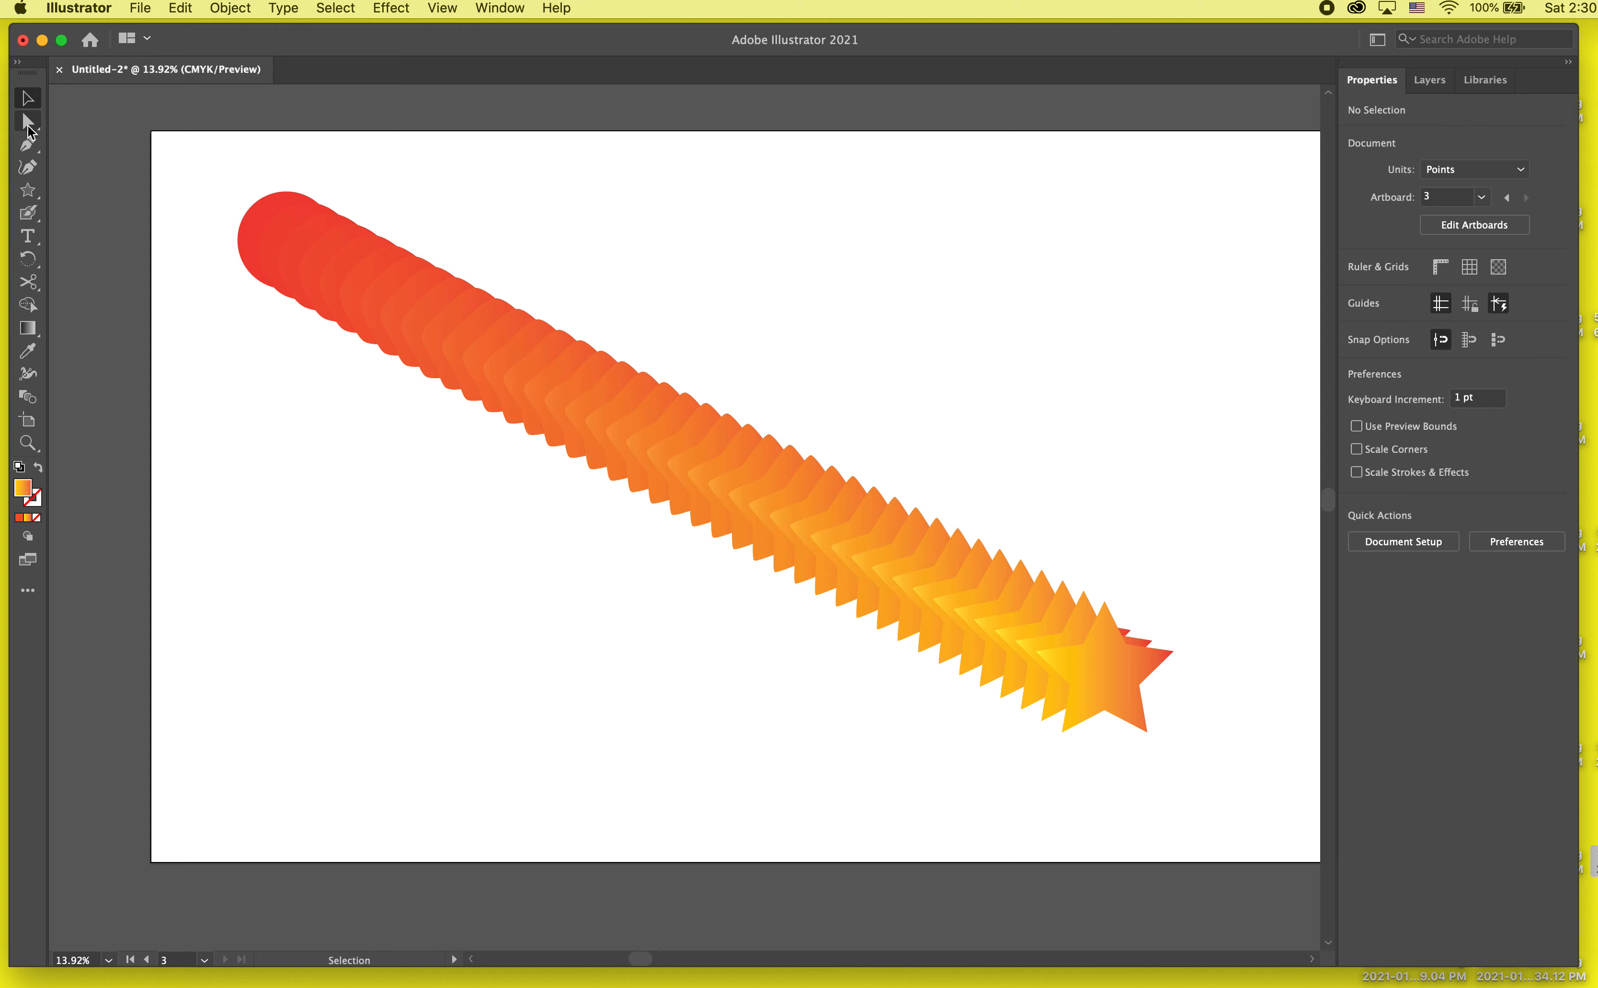
# Step: Move the blend's star close beside its circle, and make a copy of the blend stretched diagonally to a star at the artboard's lower left
pyautogui.doubleClick(1091, 697)
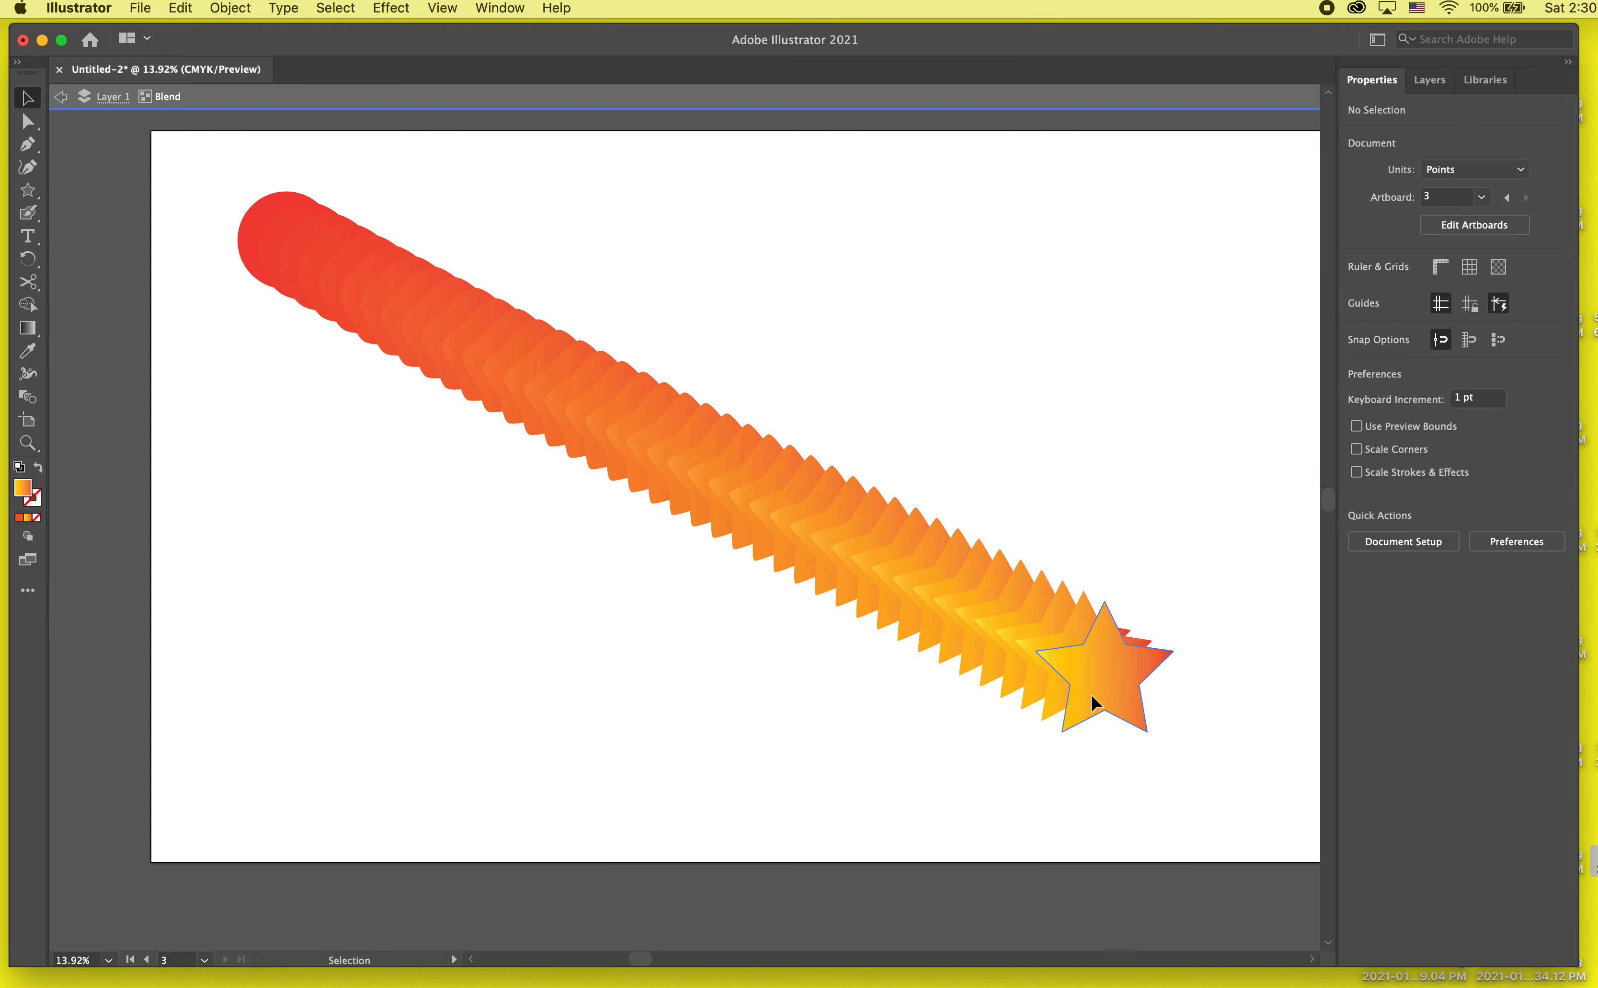
pyautogui.moveTo(1091, 695); pyautogui.dragTo(276, 738)
pyautogui.click(536, 415)
pyautogui.click(364, 318)
pyautogui.doubleClick(648, 301)
pyautogui.click(620, 547)
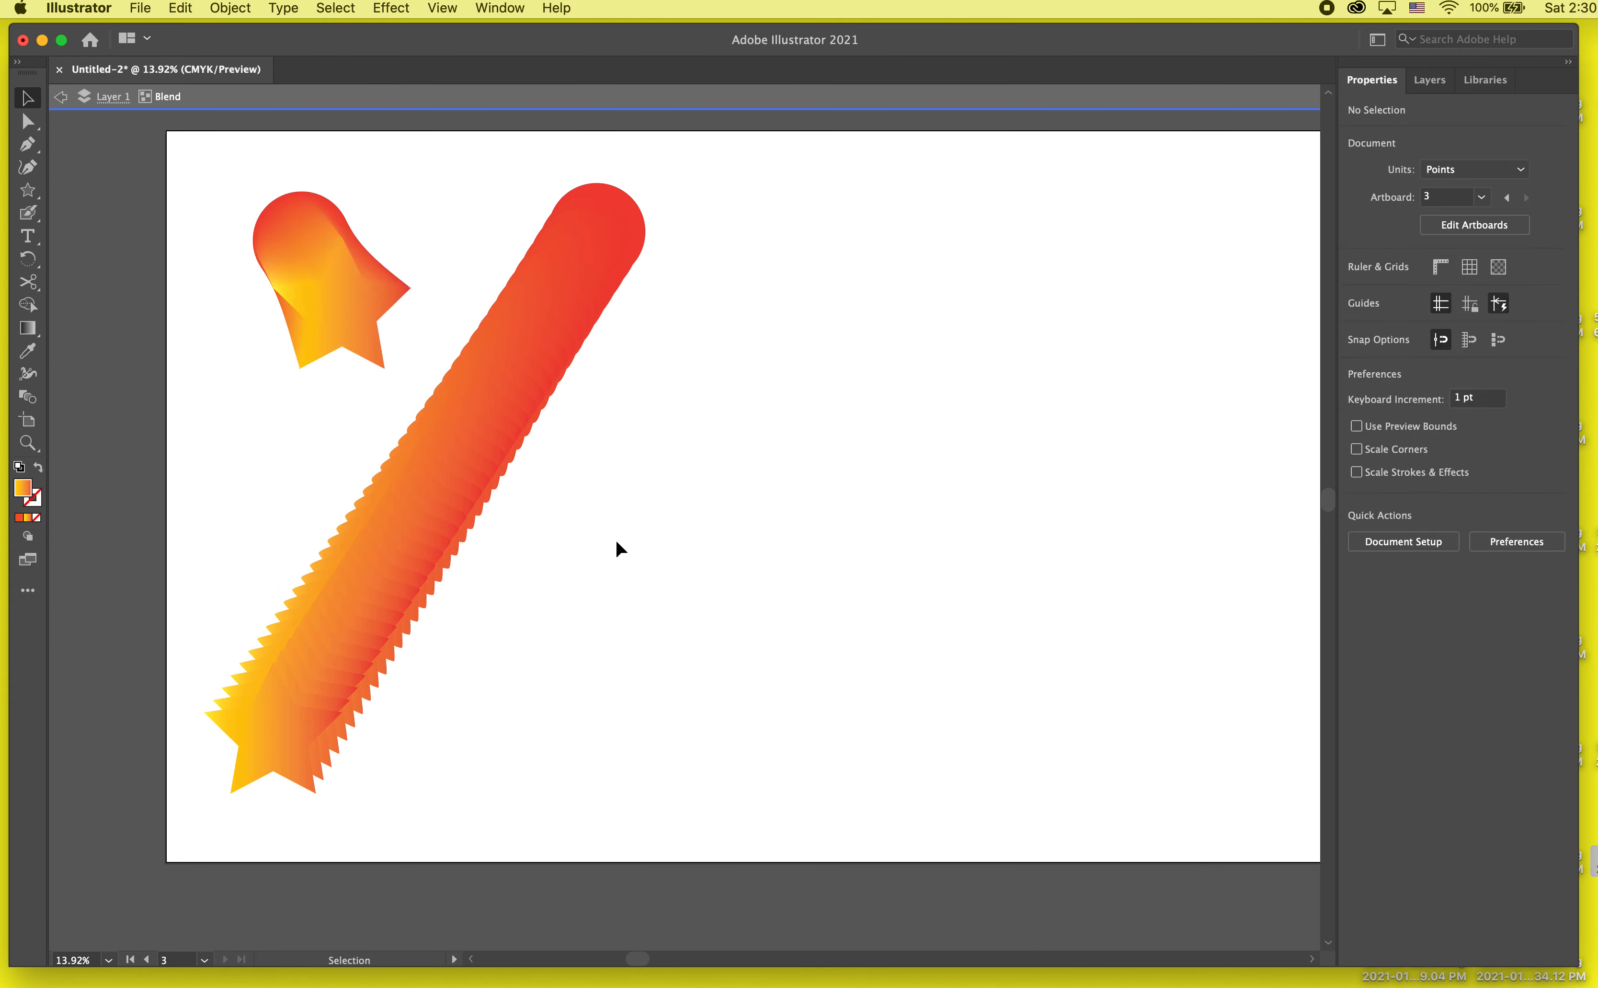
# Step: Duplicate the long blend and shorten the copy, with its star up and to the right of its circle, then exit isolation
pyautogui.doubleClick(616, 542)
pyautogui.moveTo(496, 378); pyautogui.dragTo(667, 544)
pyautogui.doubleClick(437, 931)
pyautogui.moveTo(428, 944); pyautogui.dragTo(969, 248)
pyautogui.click(1030, 449)
pyautogui.moveTo(868, 380); pyautogui.dragTo(786, 471)
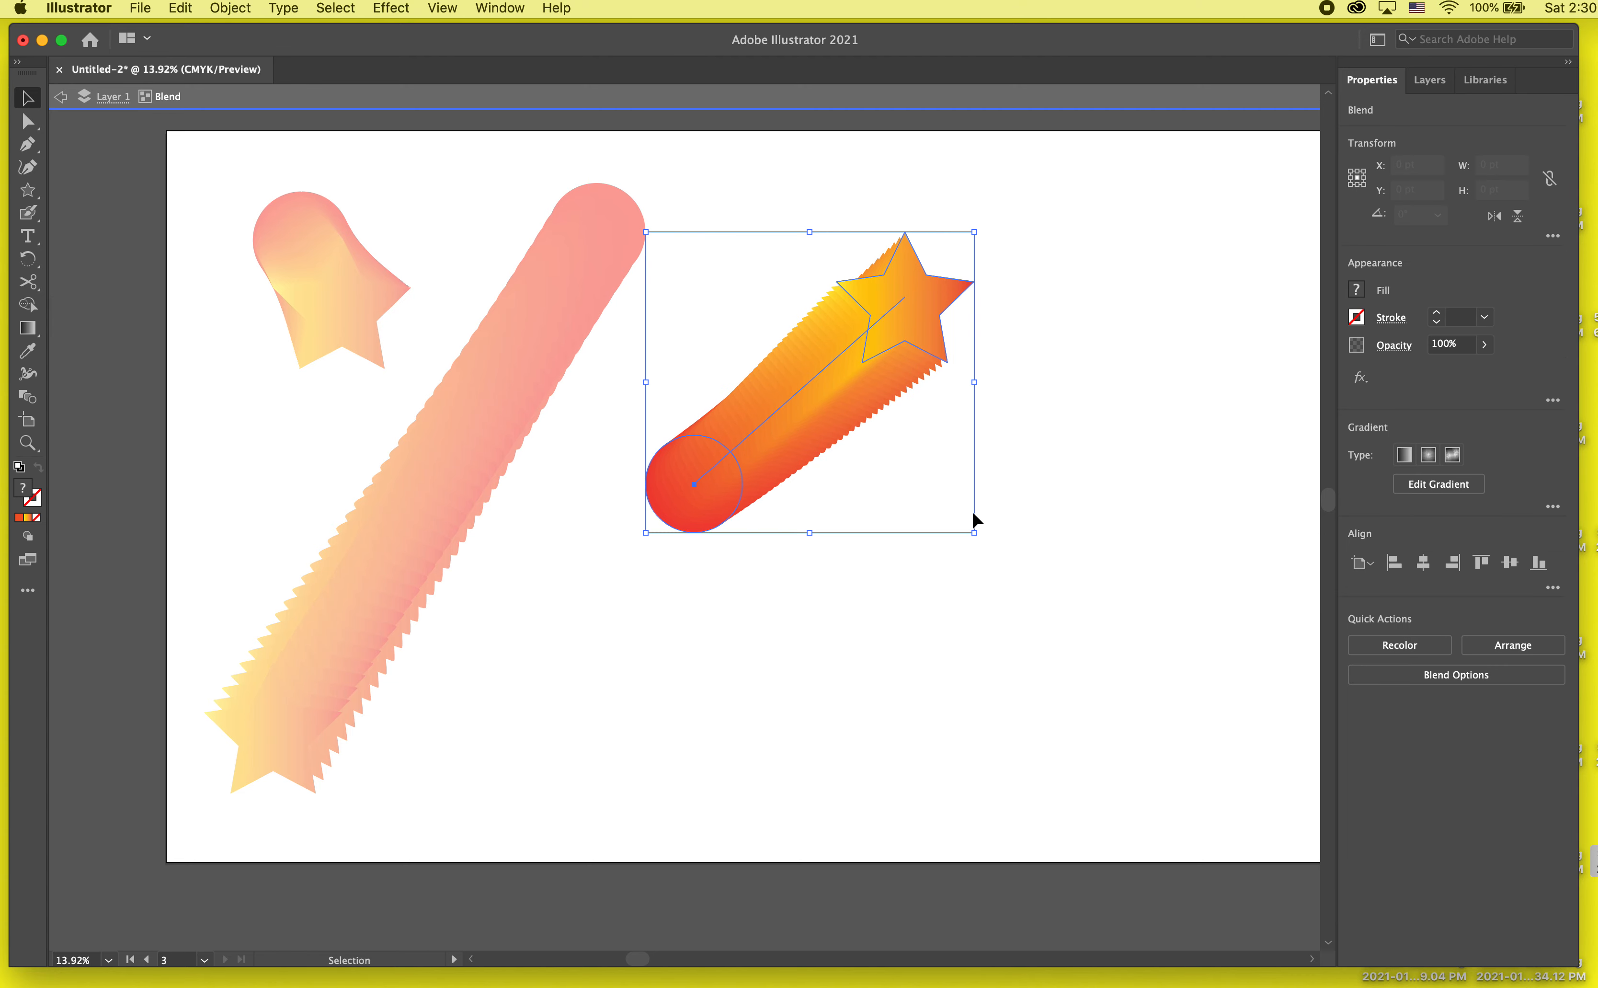
pyautogui.doubleClick(1087, 452)
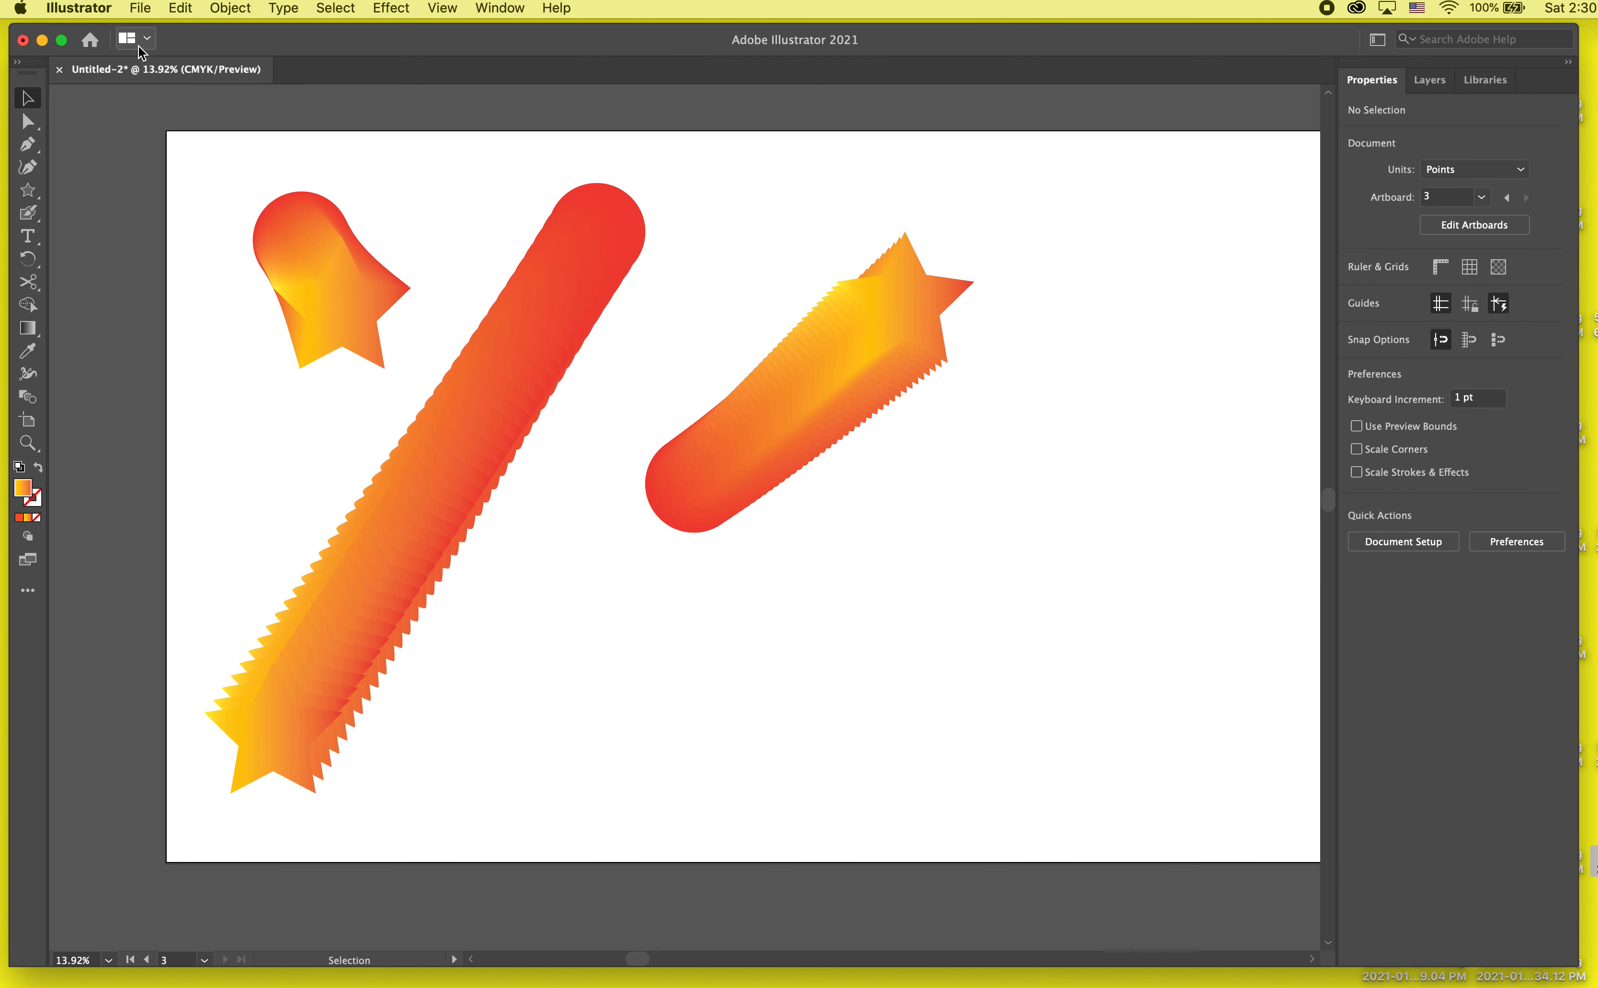
# Step: Move the short blend down and left, closer to the long diagonal blend, and deselect it
pyautogui.click(28, 121)
pyautogui.click(694, 483)
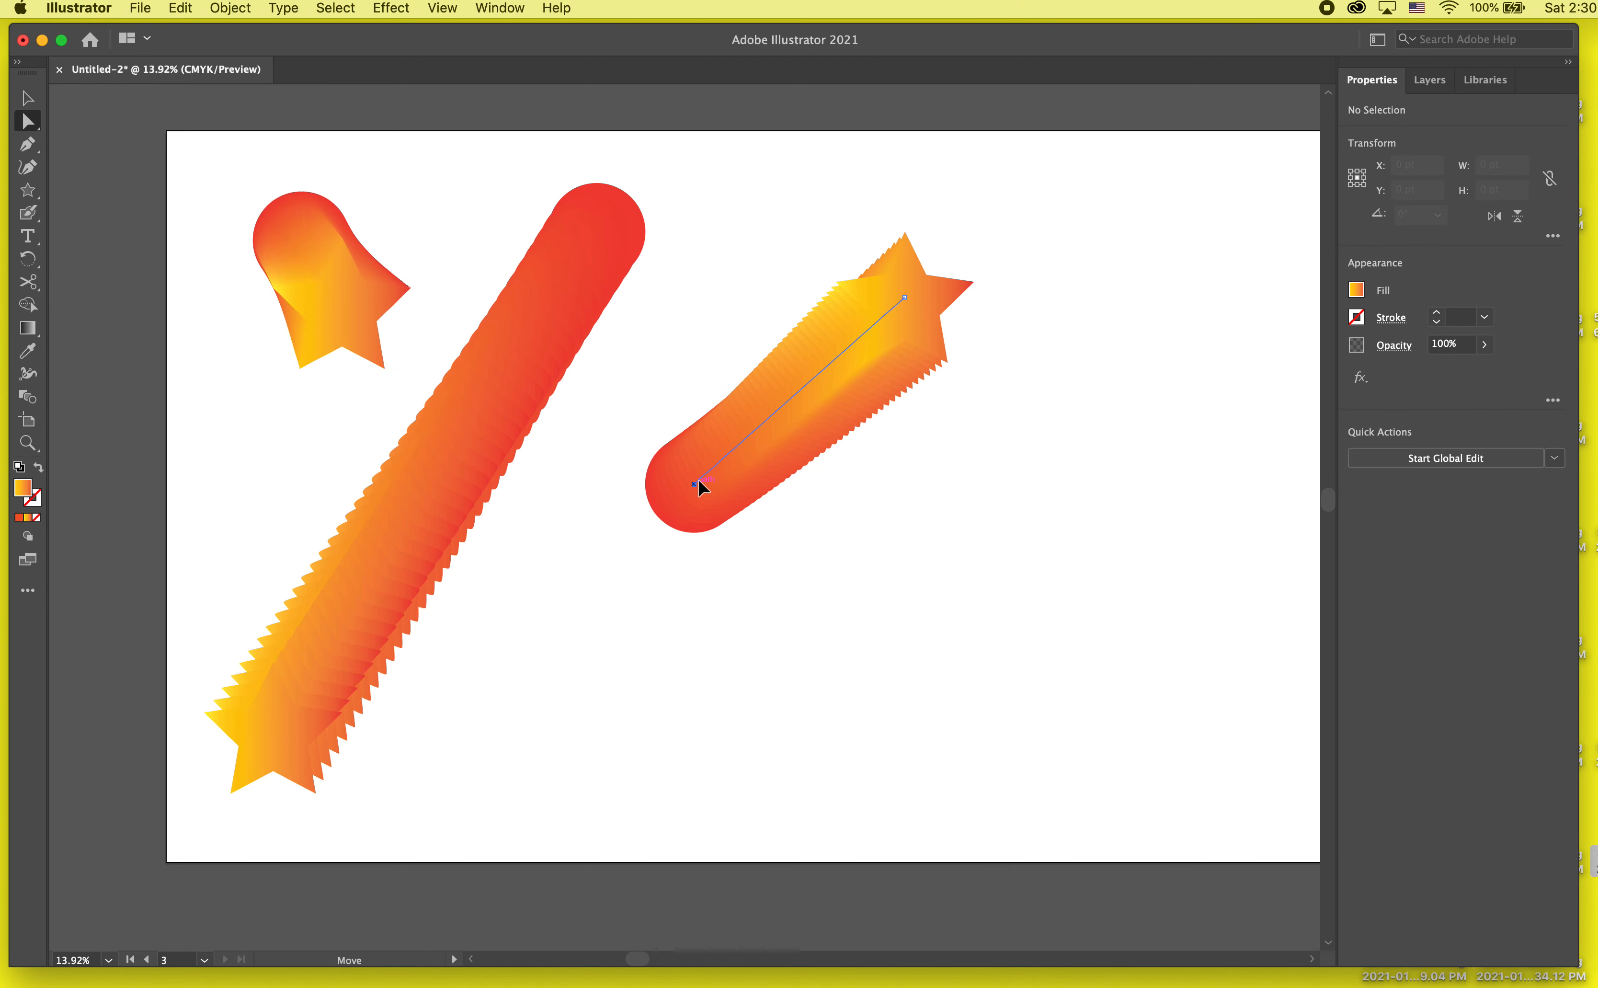
pyautogui.moveTo(797, 404)
pyautogui.mouseDown()
pyautogui.moveTo(840, 428)
pyautogui.moveTo(785, 398)
pyautogui.mouseUp()
pyautogui.click(696, 348)
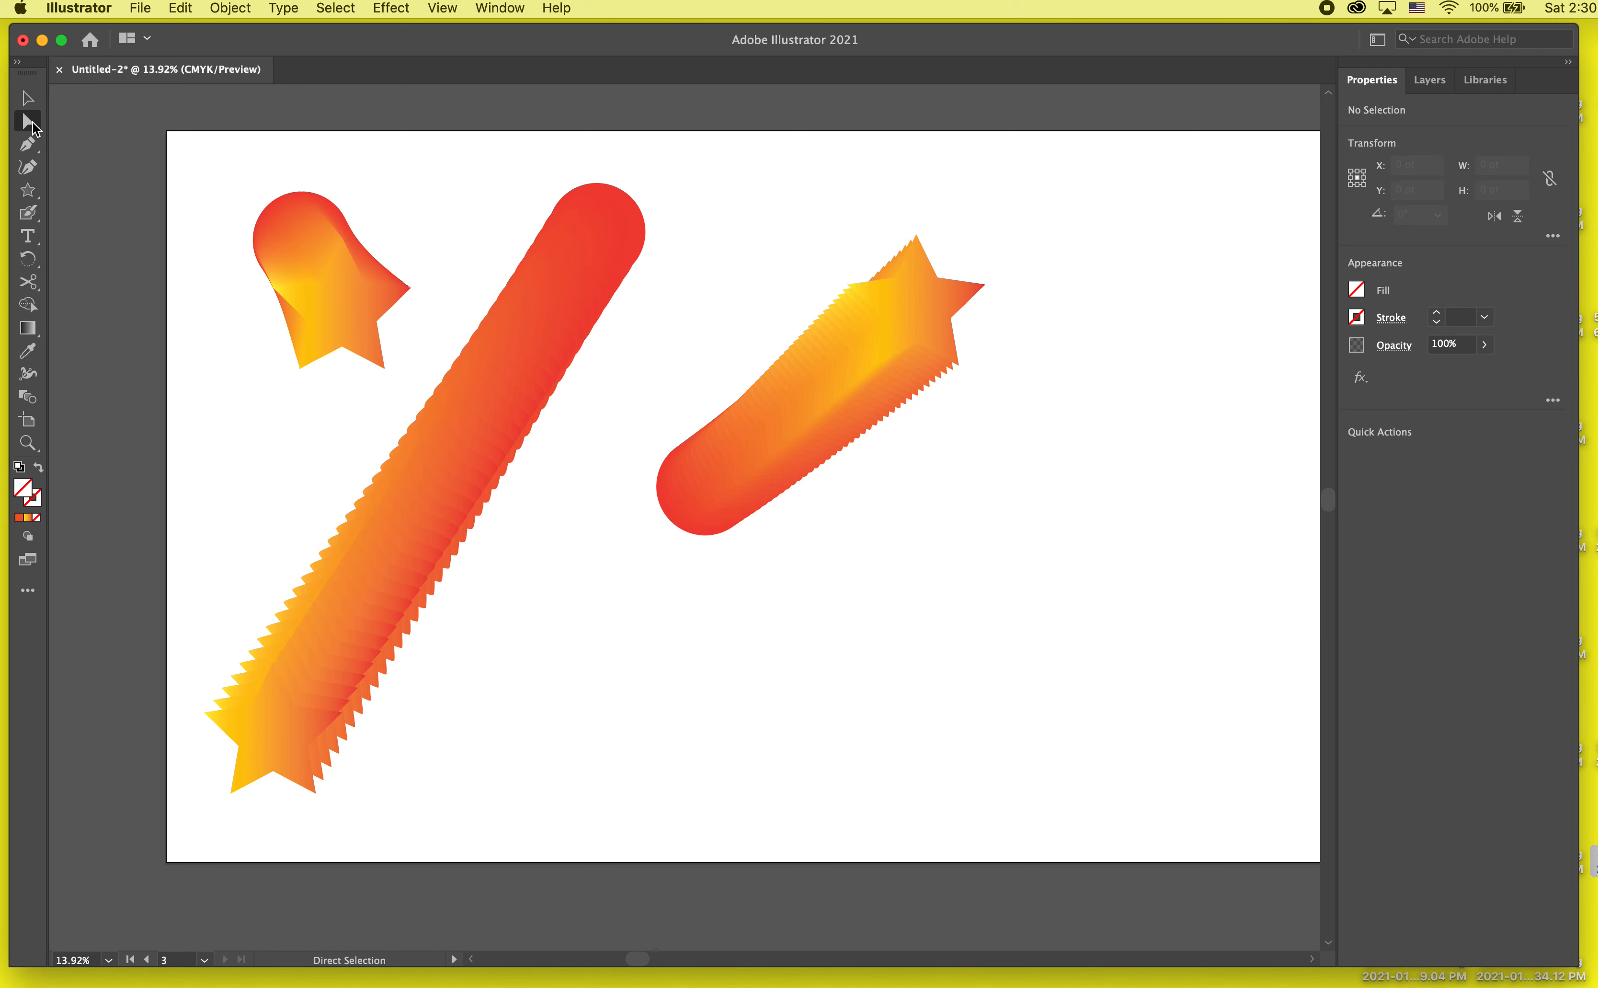
pyautogui.click(27, 97)
pyautogui.moveTo(934, 368); pyautogui.dragTo(839, 407)
pyautogui.click(987, 417)
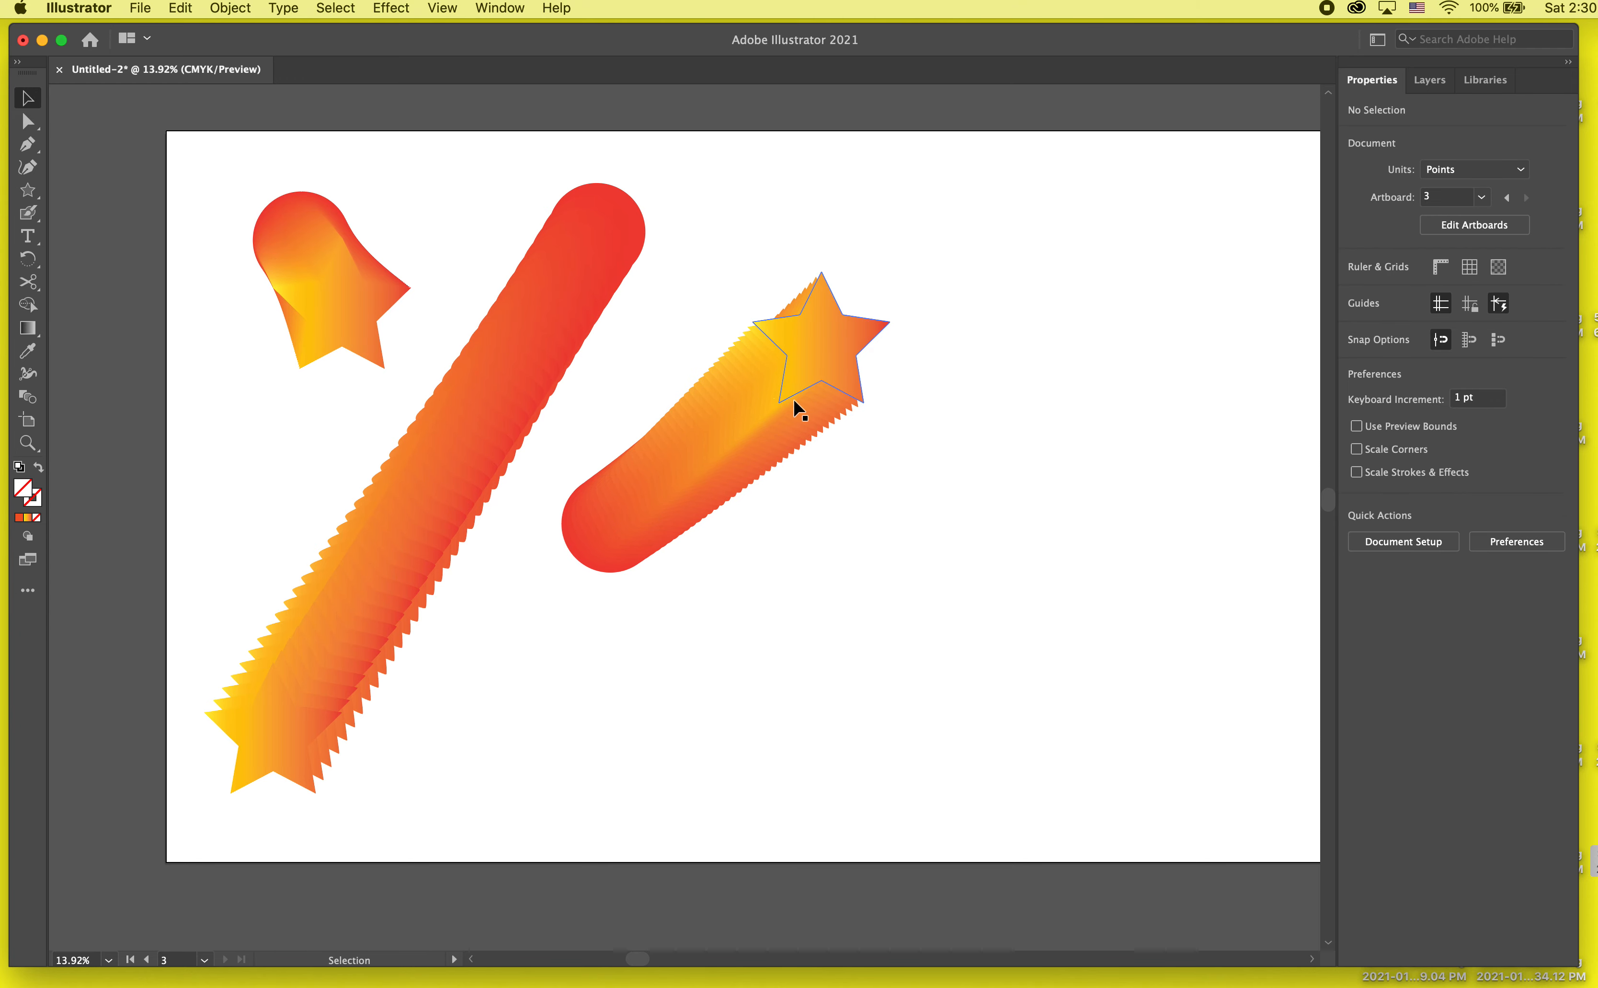
# Step: Move only the short blend's star downward with the Direct Selection tool so the blend runs nearly horizontally, and deselect
pyautogui.click(27, 121)
pyautogui.click(824, 350)
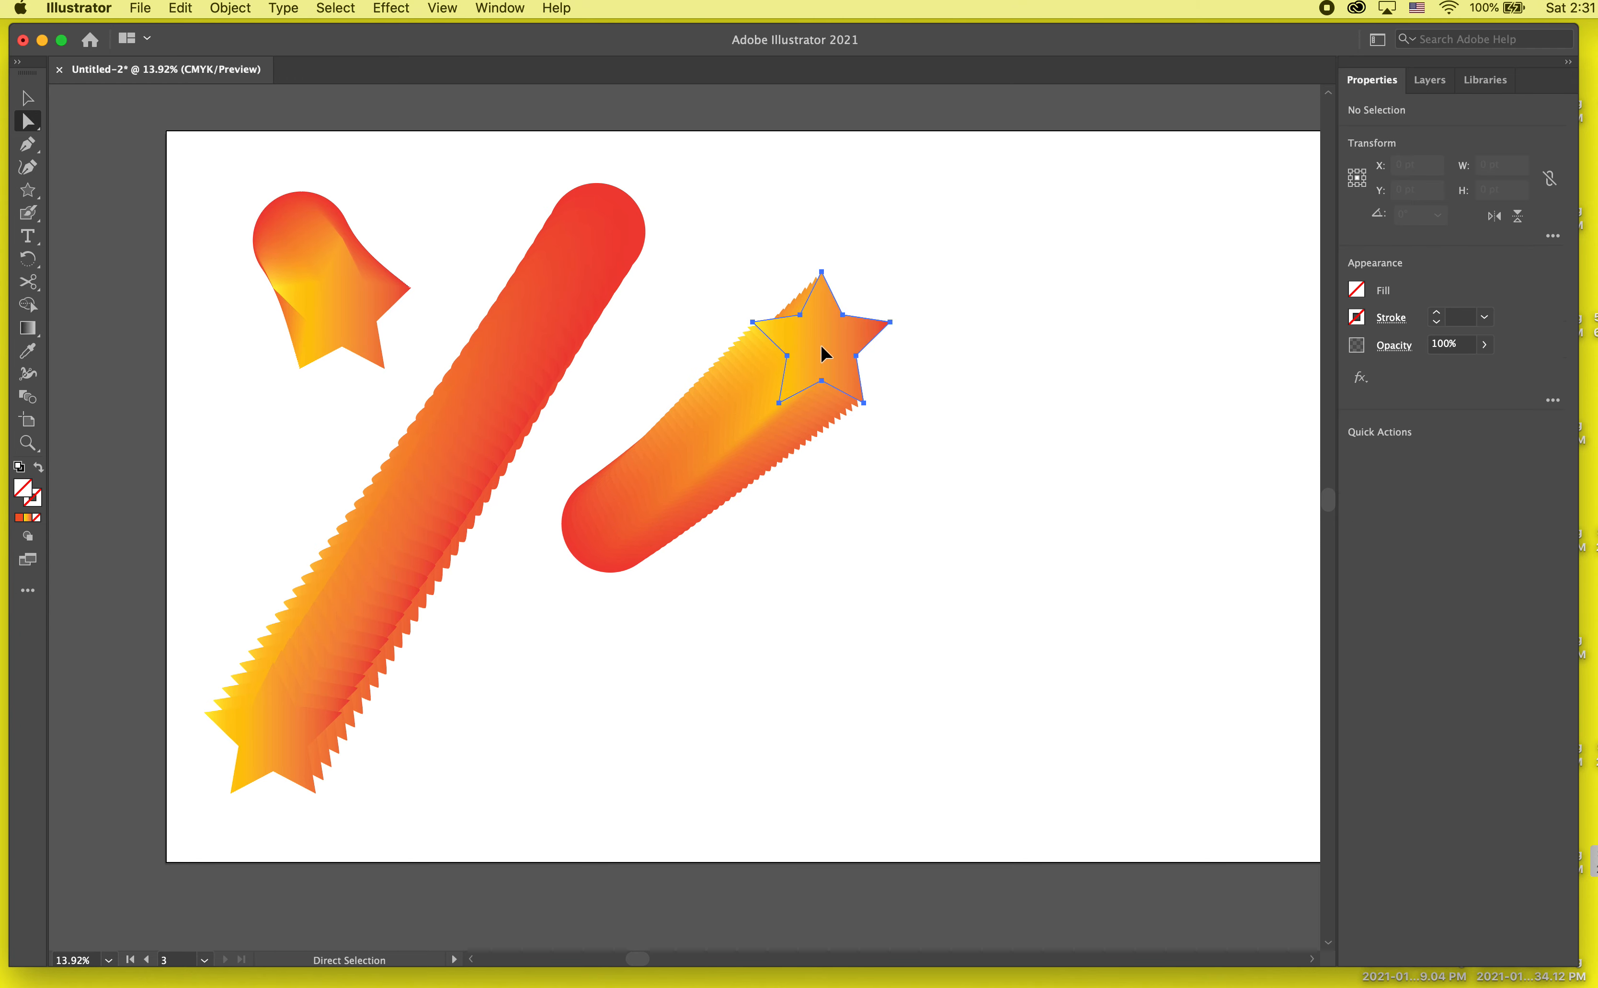
pyautogui.moveTo(824, 349); pyautogui.dragTo(859, 565)
pyautogui.click(1040, 582)
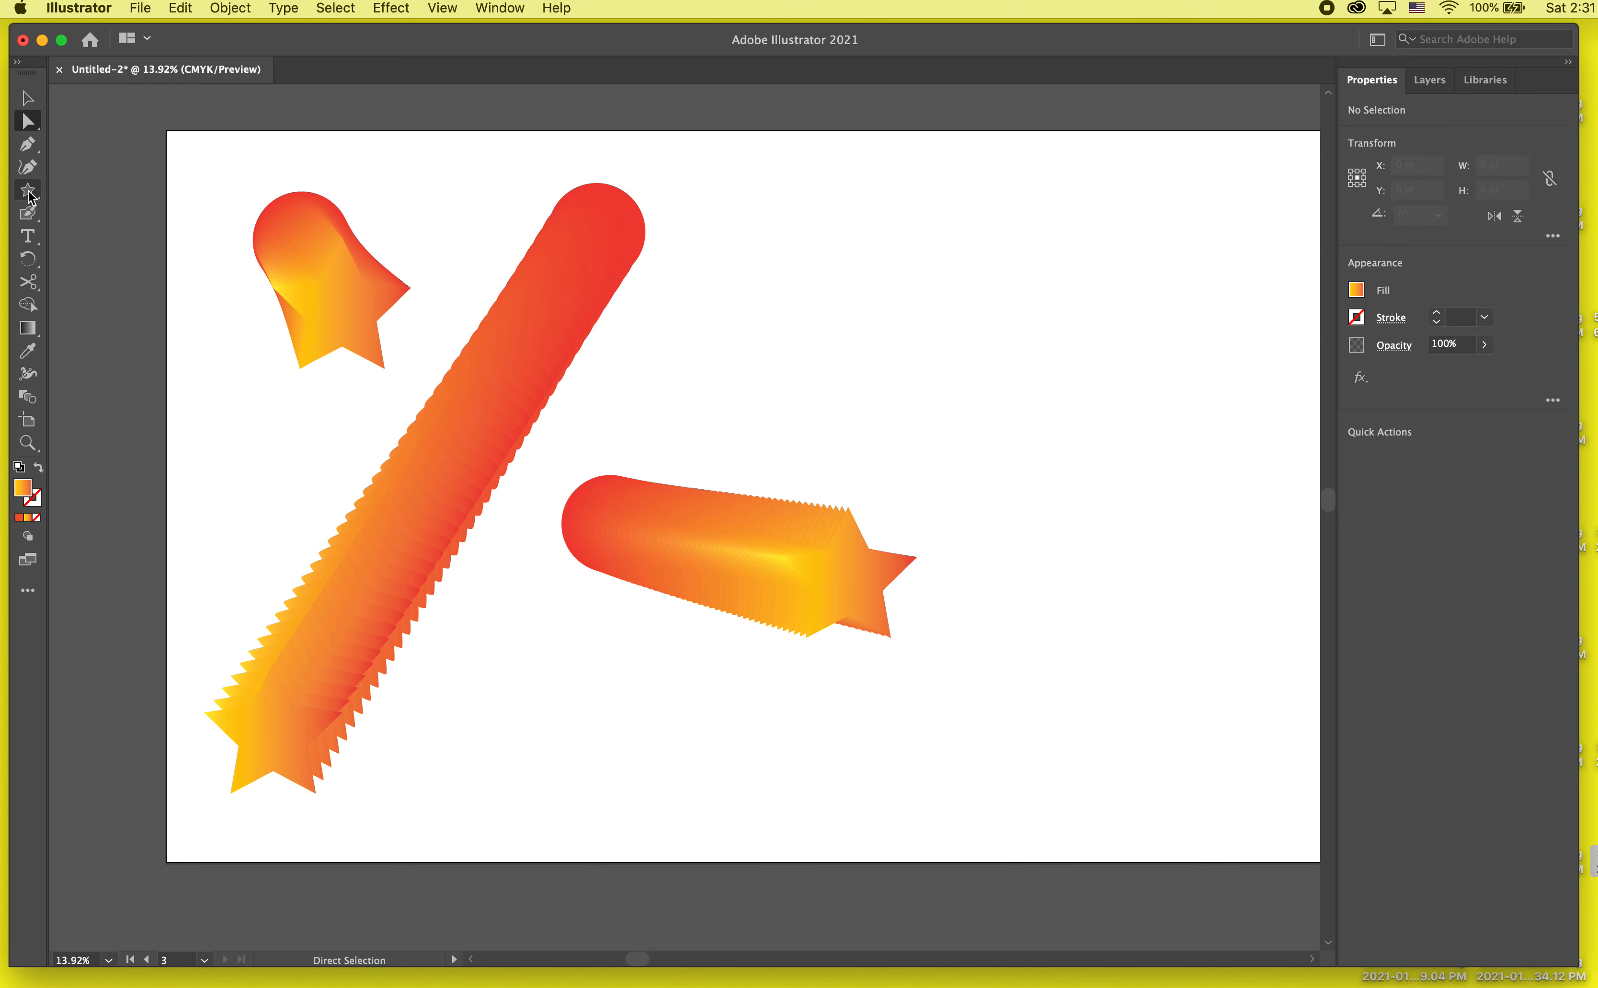
# Step: Copy the short blend's star, paste it in front as a separate object, fill it with green and deselect it
pyautogui.click(846, 574)
pyautogui.press('v')
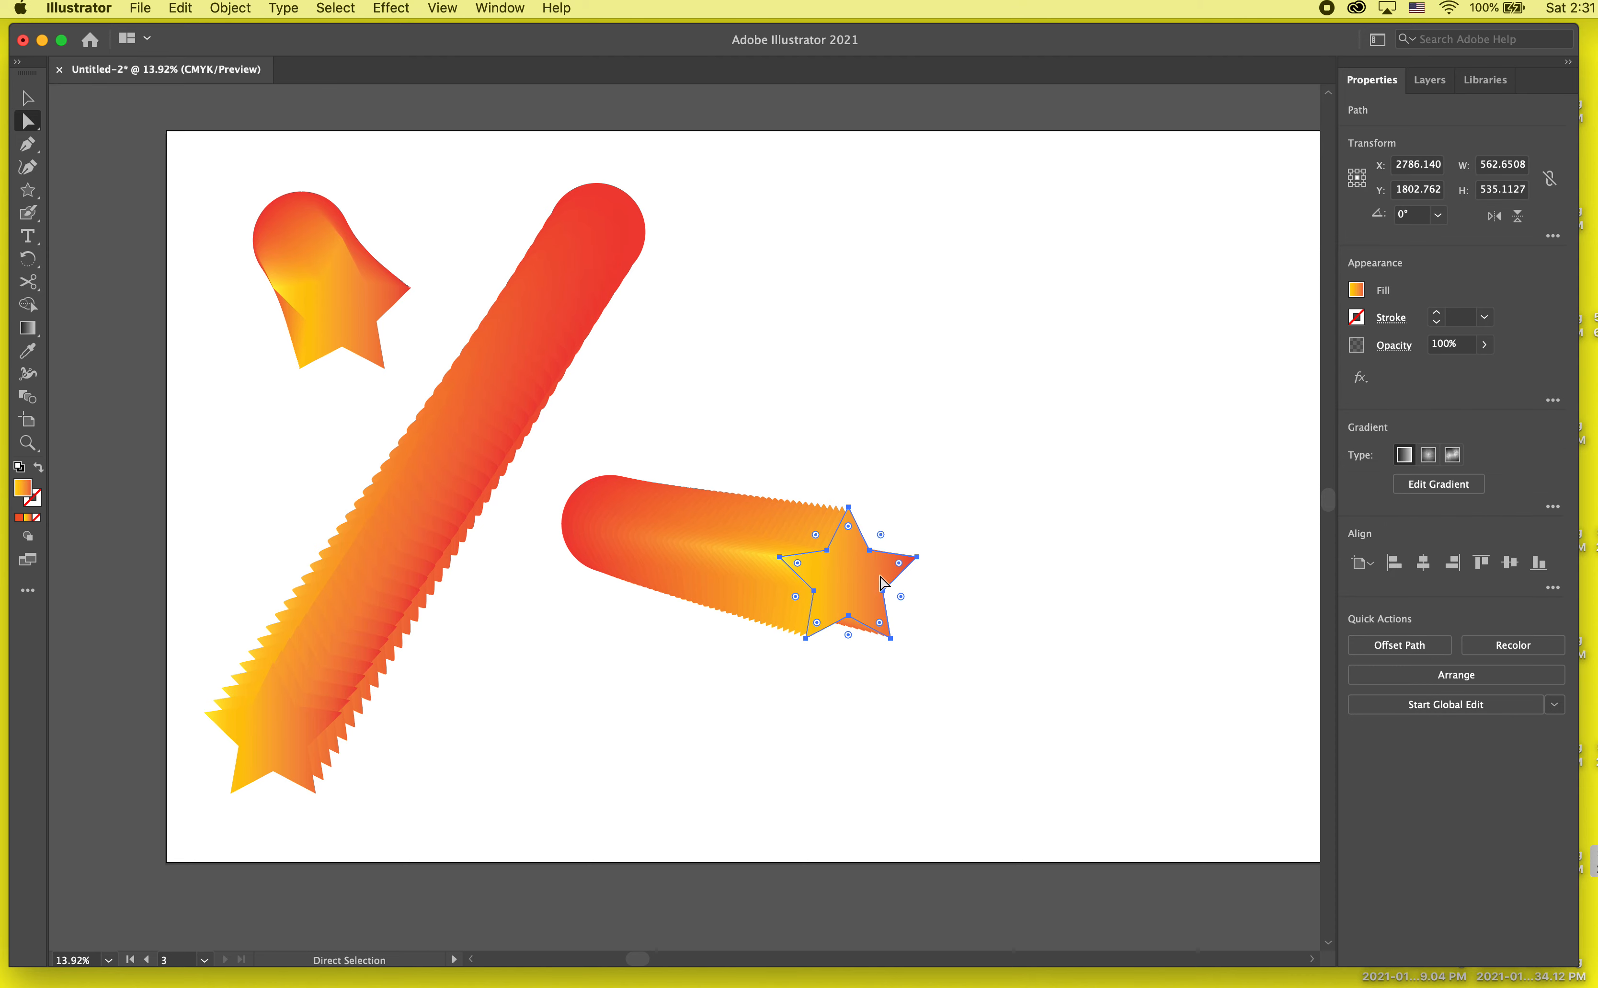
pyautogui.click(1028, 505)
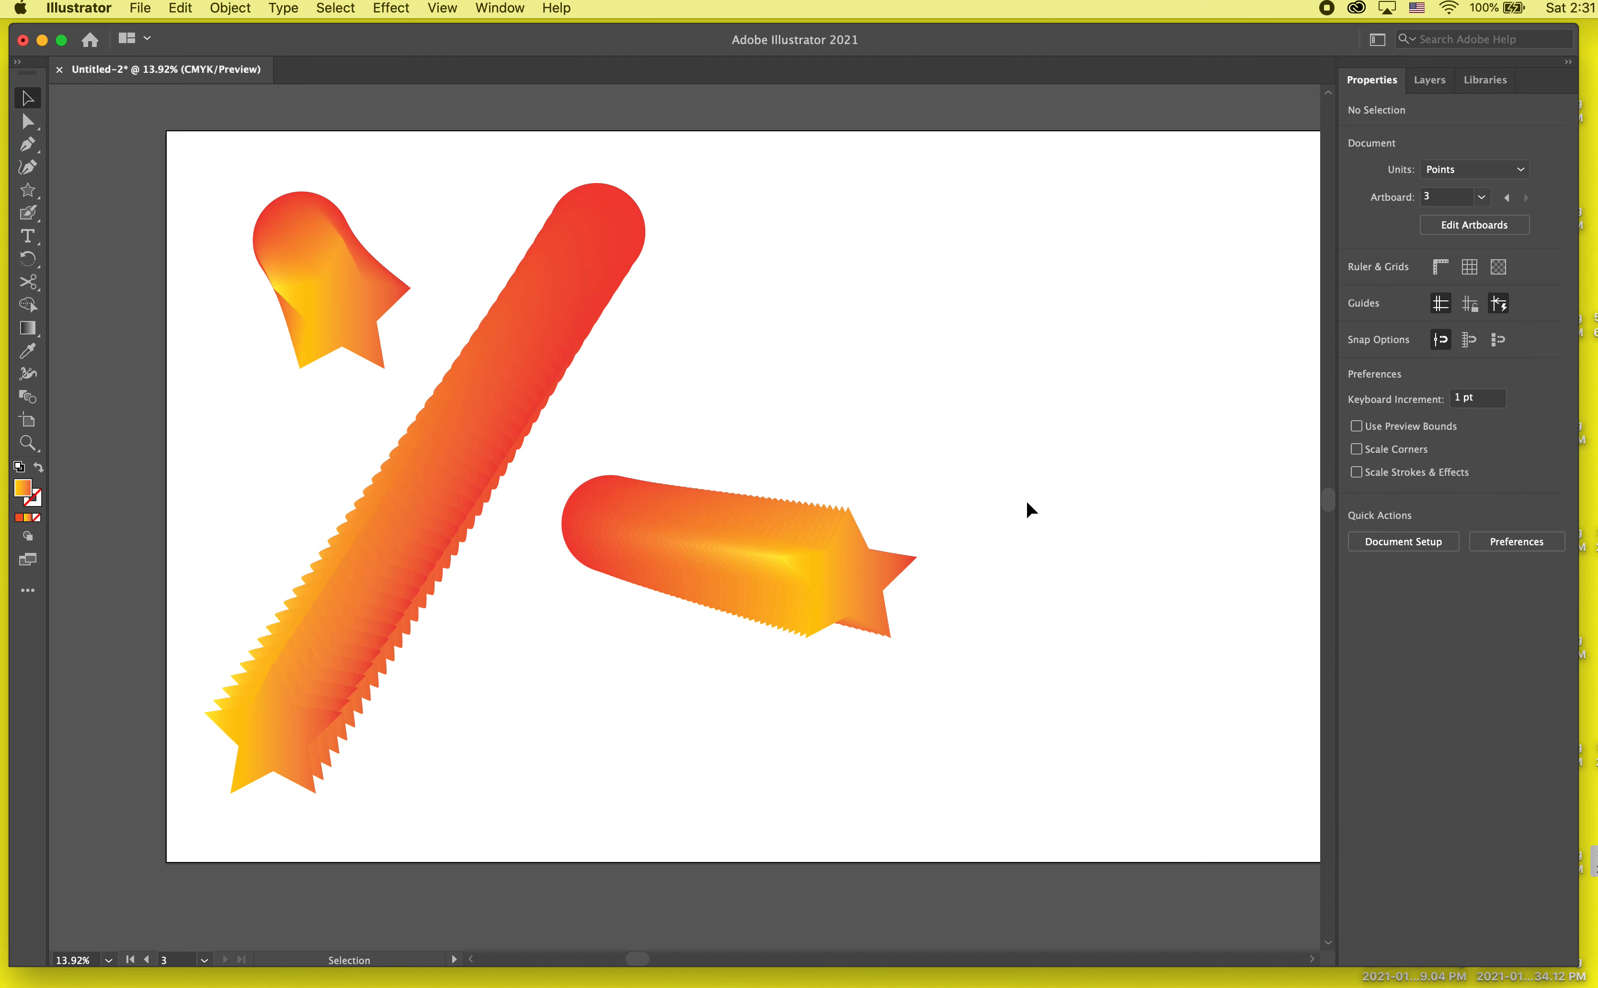
pyautogui.doubleClick(882, 557)
pyautogui.press('a')
pyautogui.press('super+c')
pyautogui.press('Escape')
pyautogui.press('super+f')
pyautogui.click(1357, 289)
pyautogui.click(1008, 562)
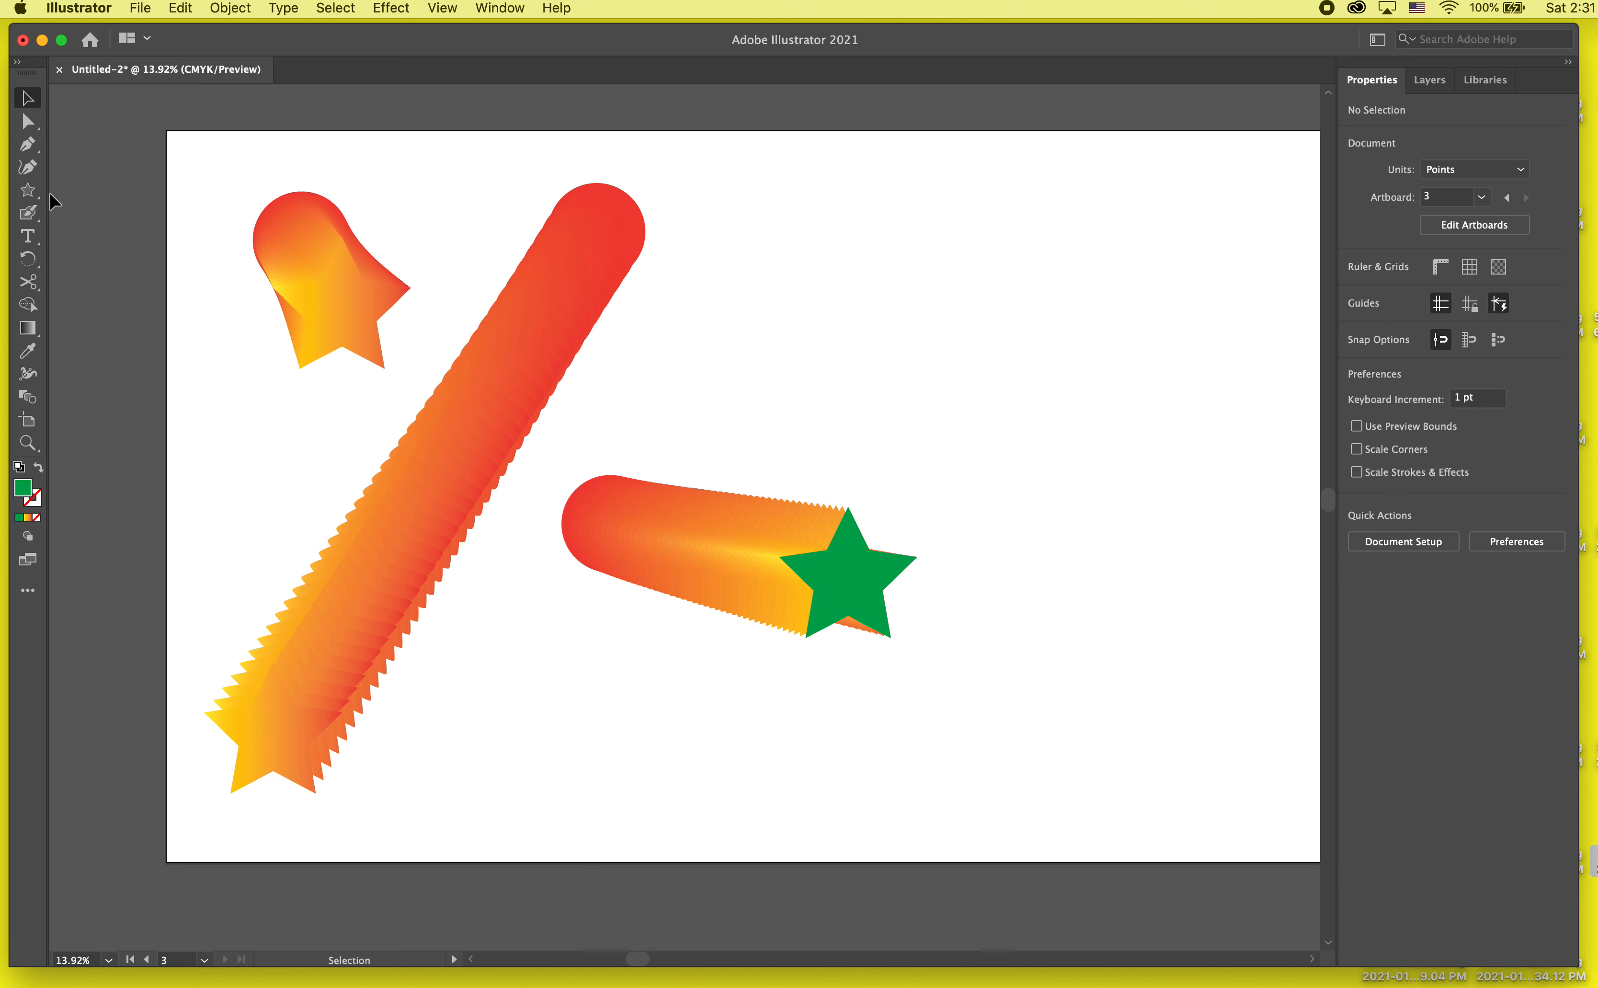
# Step: Draw a small star about 148 by 140 pt near the artboard's upper right, fill it with dark blue and deselect it
pyautogui.click(27, 190)
pyautogui.moveTo(1032, 172); pyautogui.dragTo(1037, 193)
pyautogui.press('v')
pyautogui.click(1356, 289)
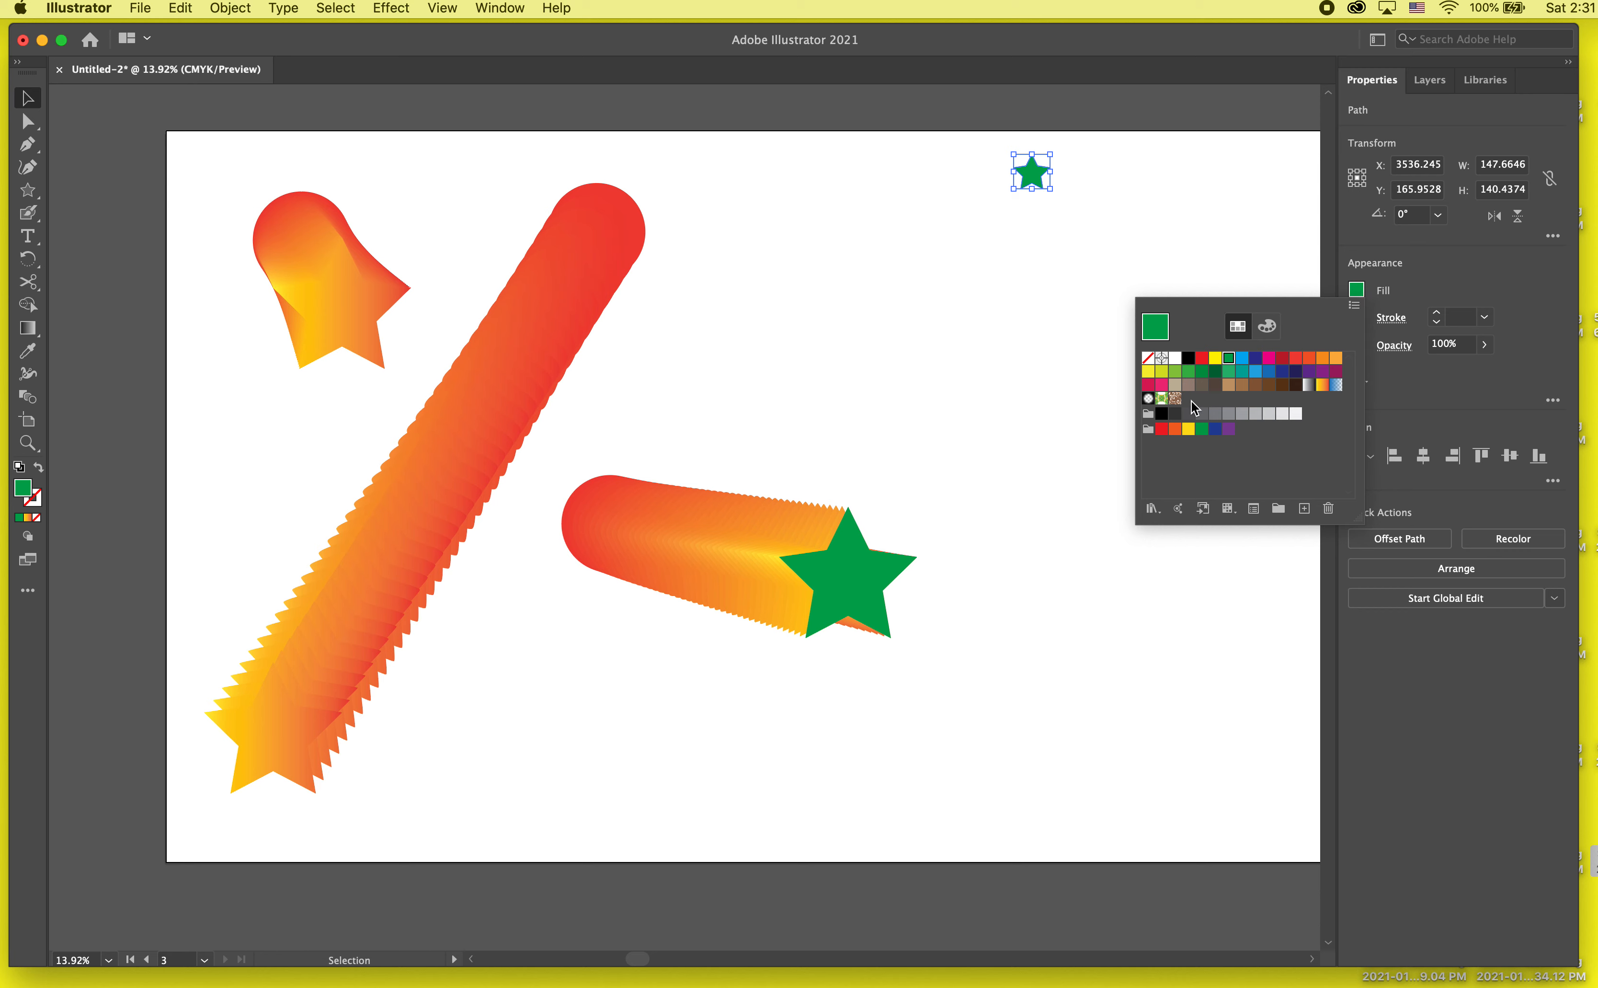
pyautogui.click(1255, 357)
pyautogui.click(233, 351)
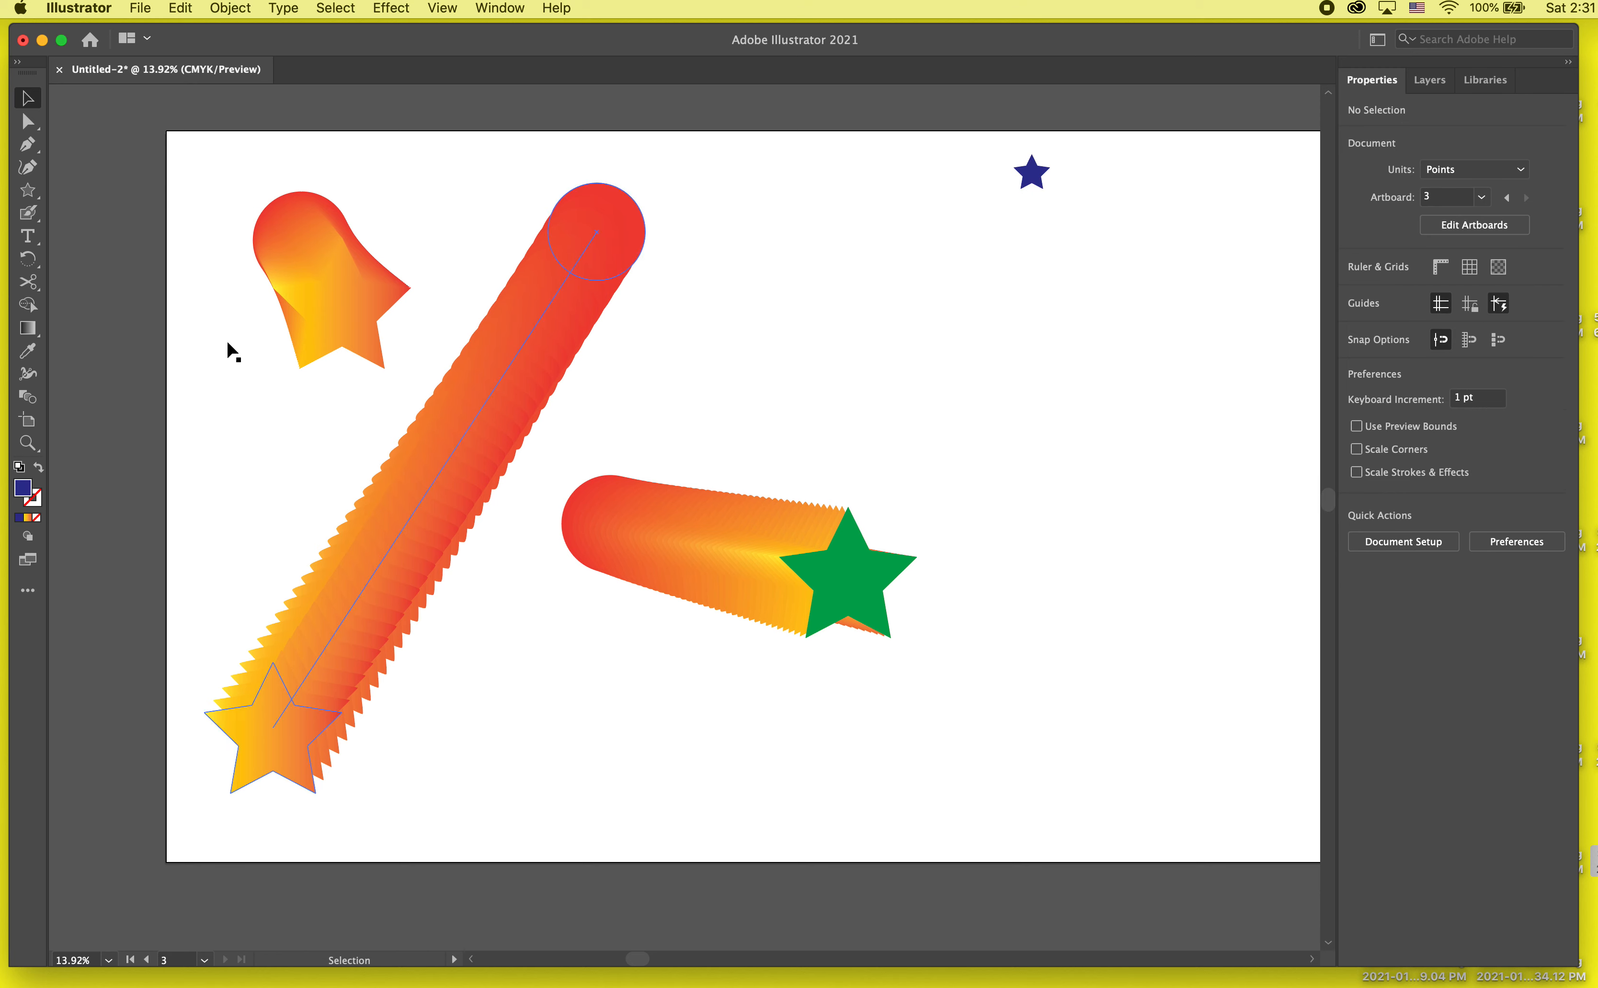
# Step: Begin blending the large green star into the small dark blue star with the Blend tool
pyautogui.click(28, 397)
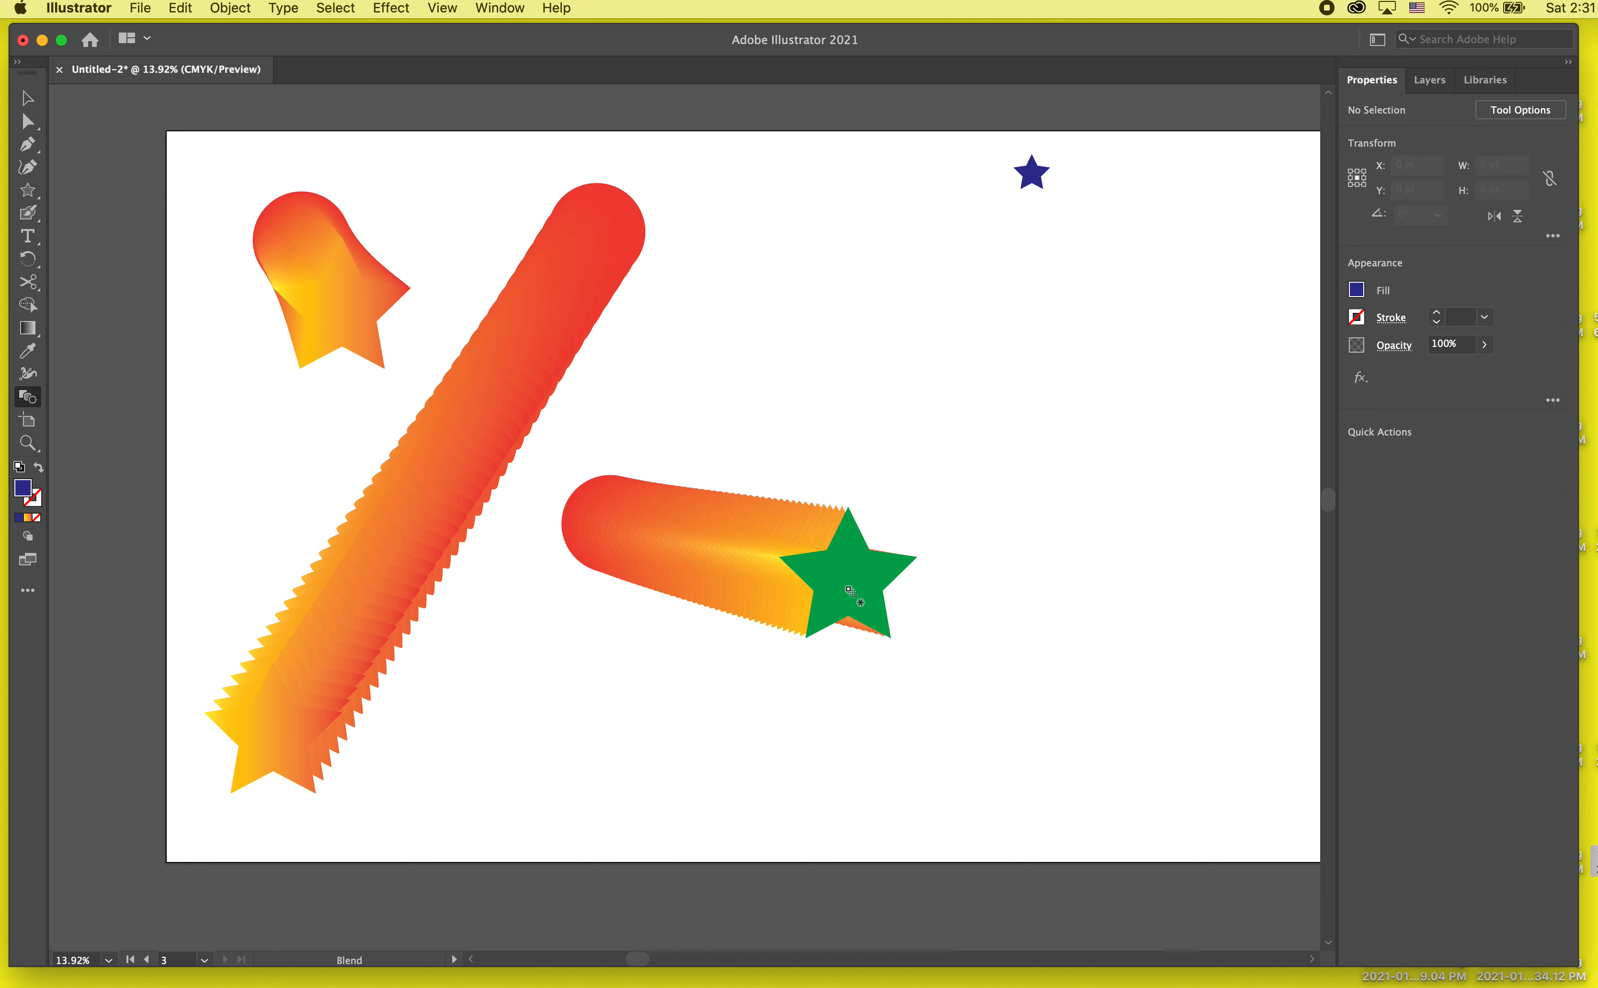
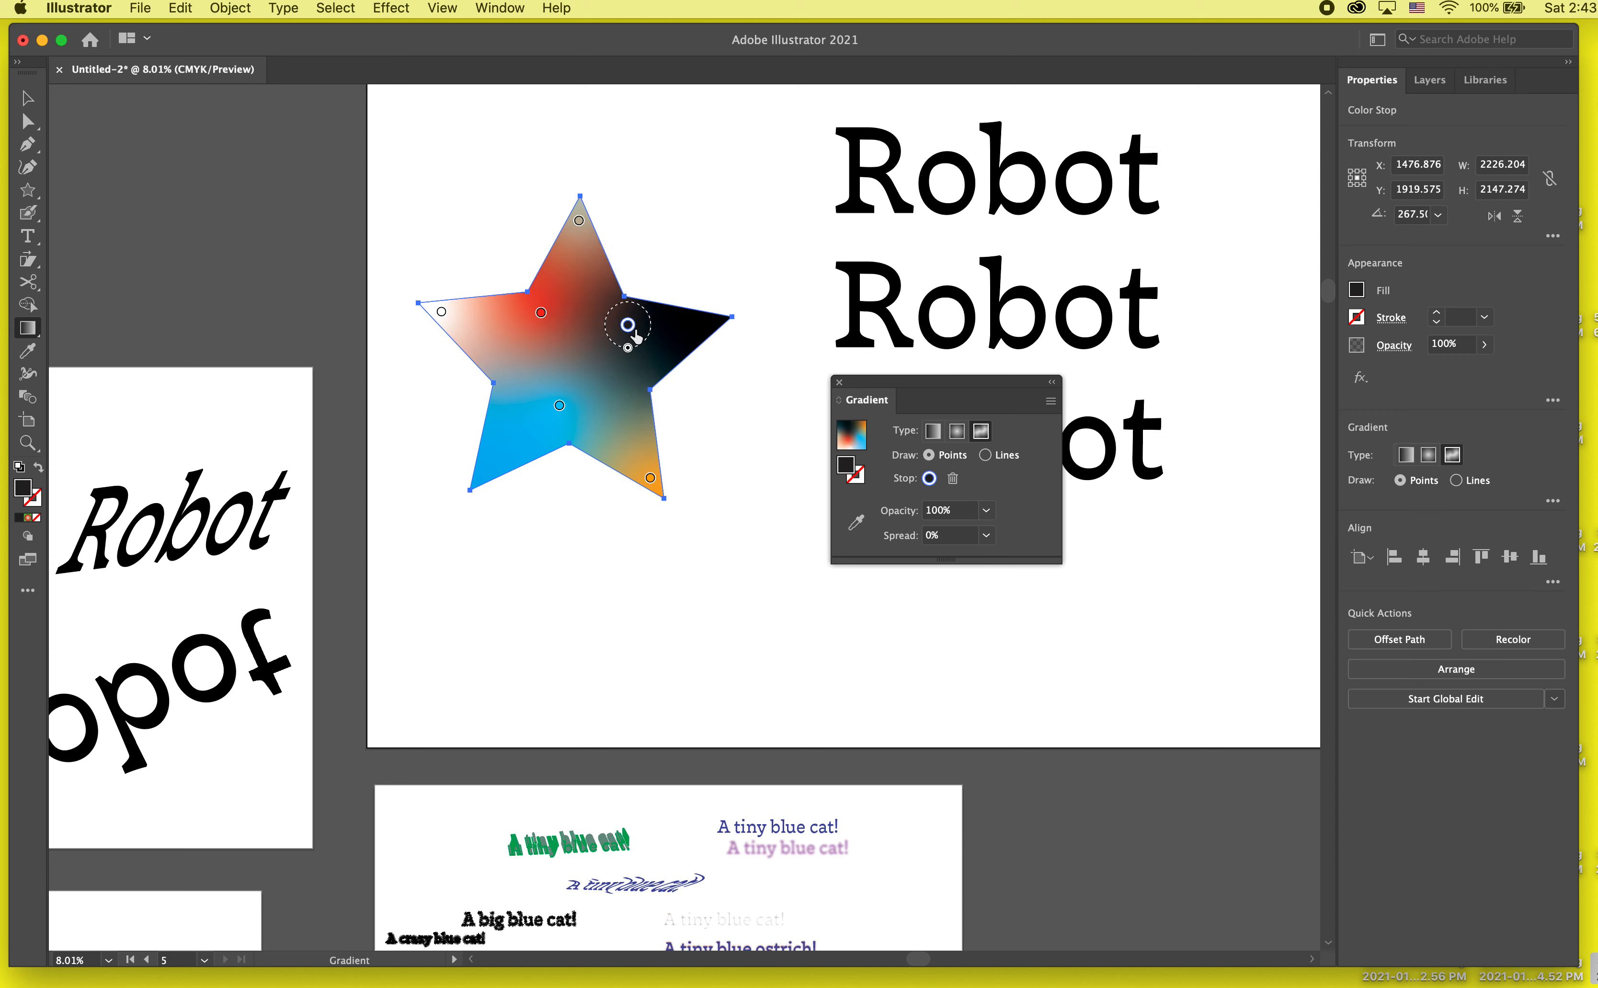
# Step: Move the star gradient's red colour stop outward into the left arm and recolour it purple
pyautogui.moveTo(540, 313); pyautogui.dragTo(474, 329)
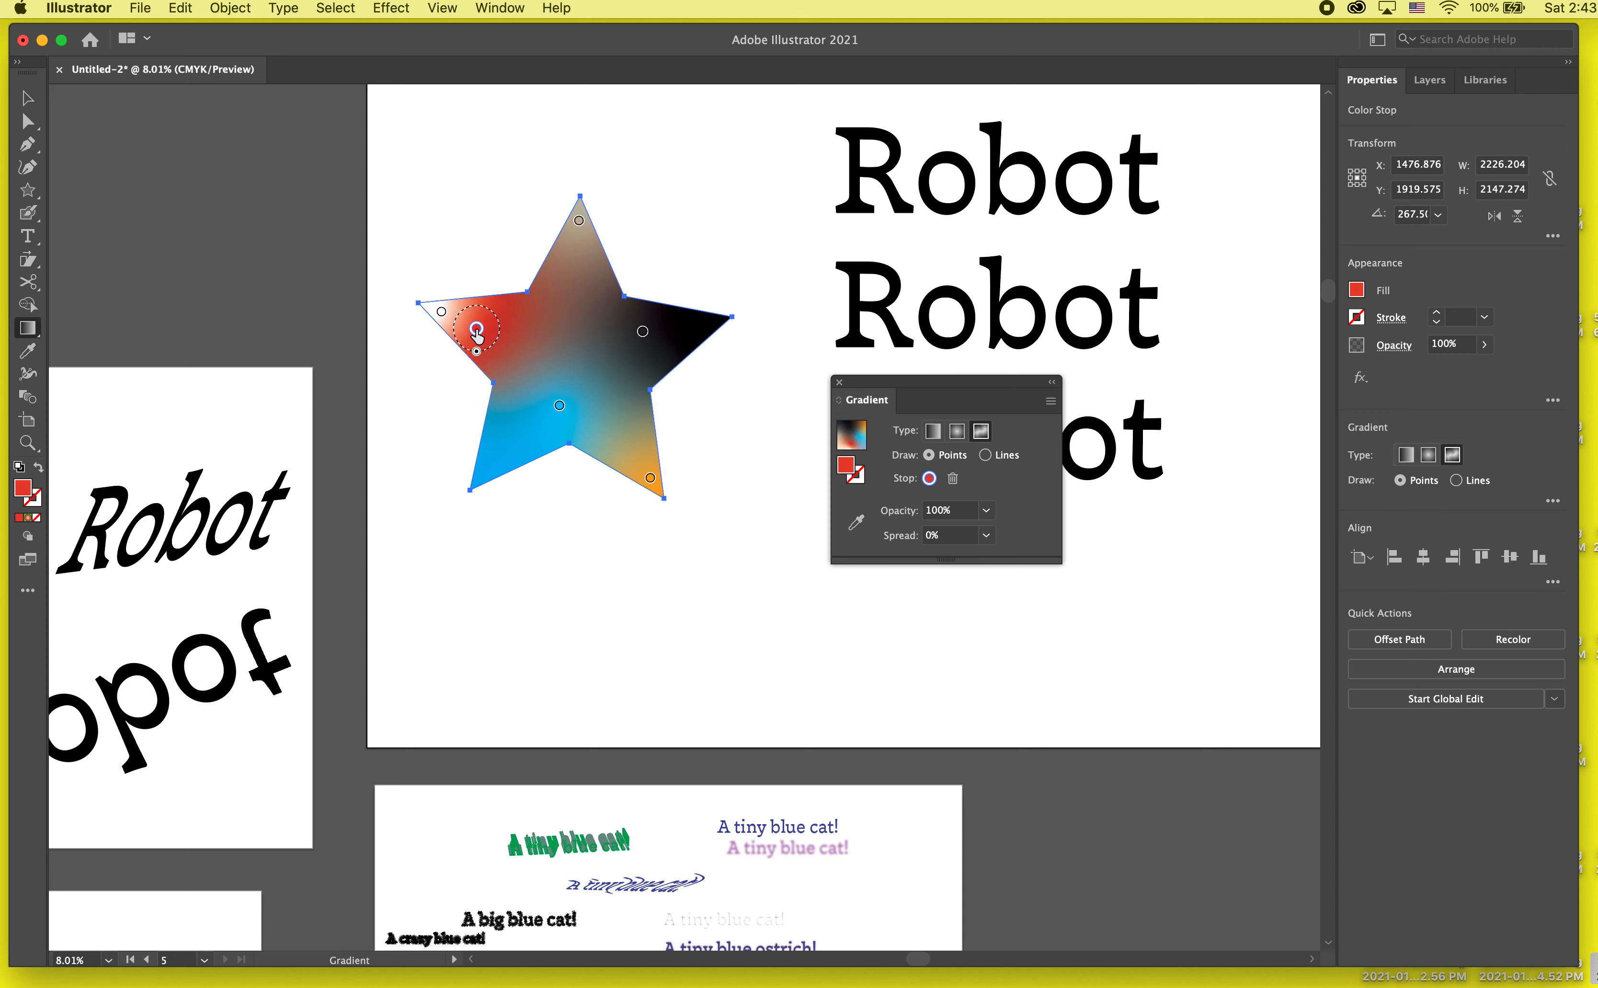
pyautogui.doubleClick(475, 328)
pyautogui.click(371, 424)
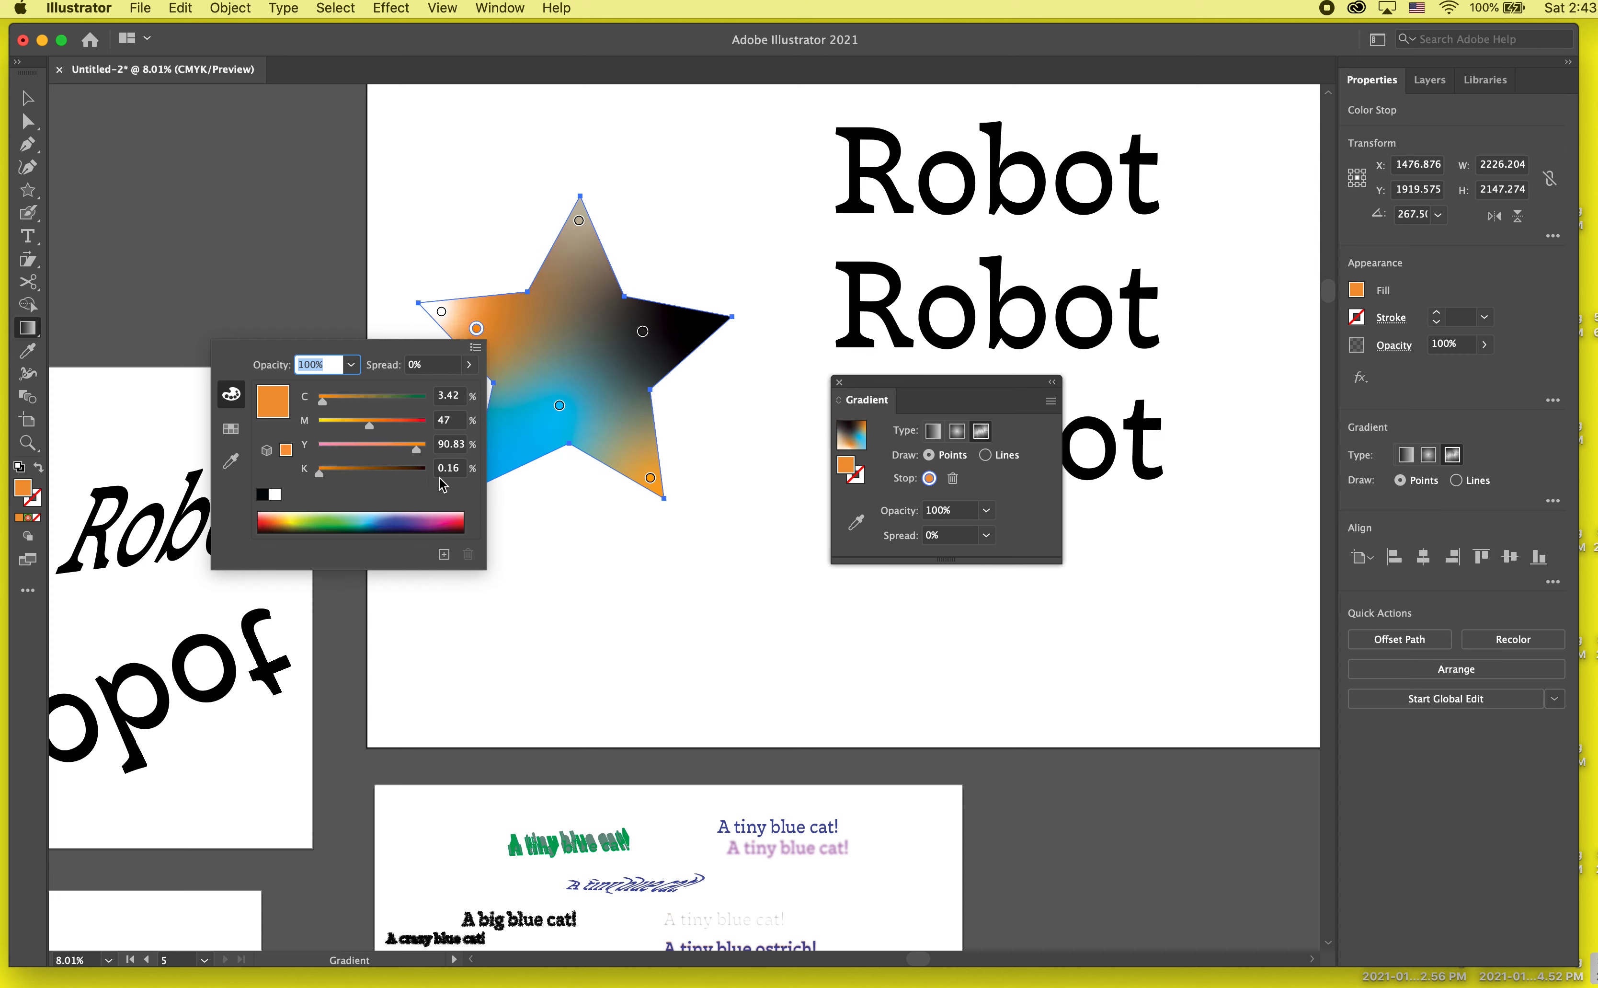
pyautogui.click(380, 471)
pyautogui.click(414, 521)
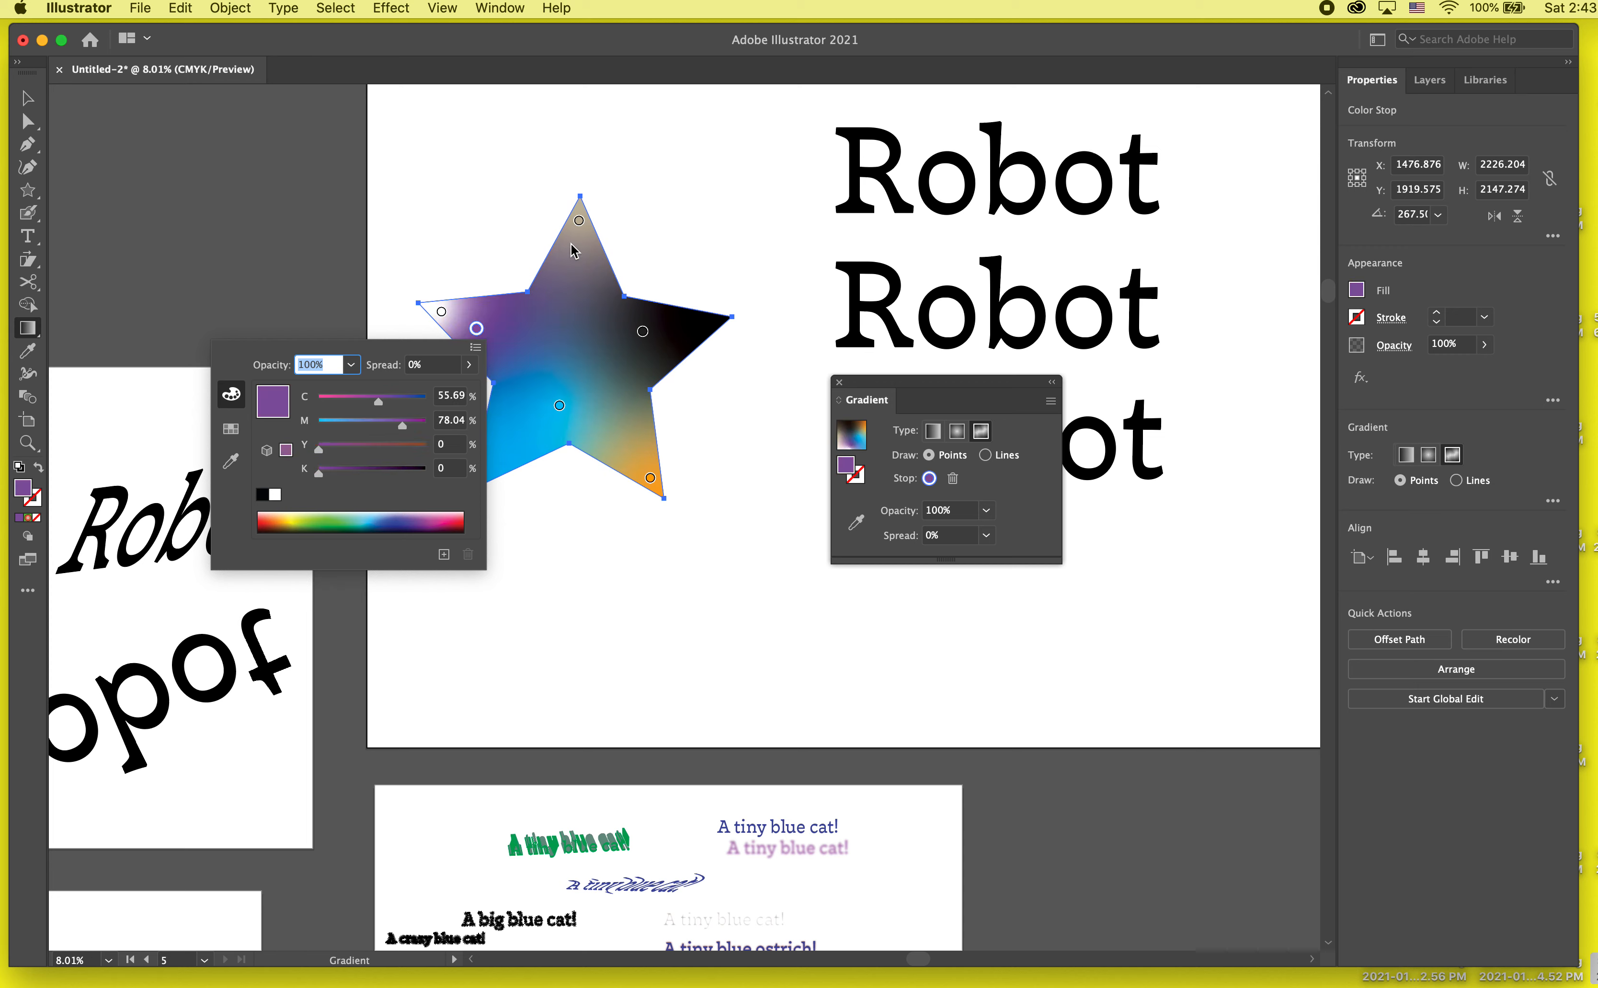
# Step: Set the spread of the colour stop in the star's upper tip to 100%
pyautogui.click(580, 222)
pyautogui.doubleClick(579, 221)
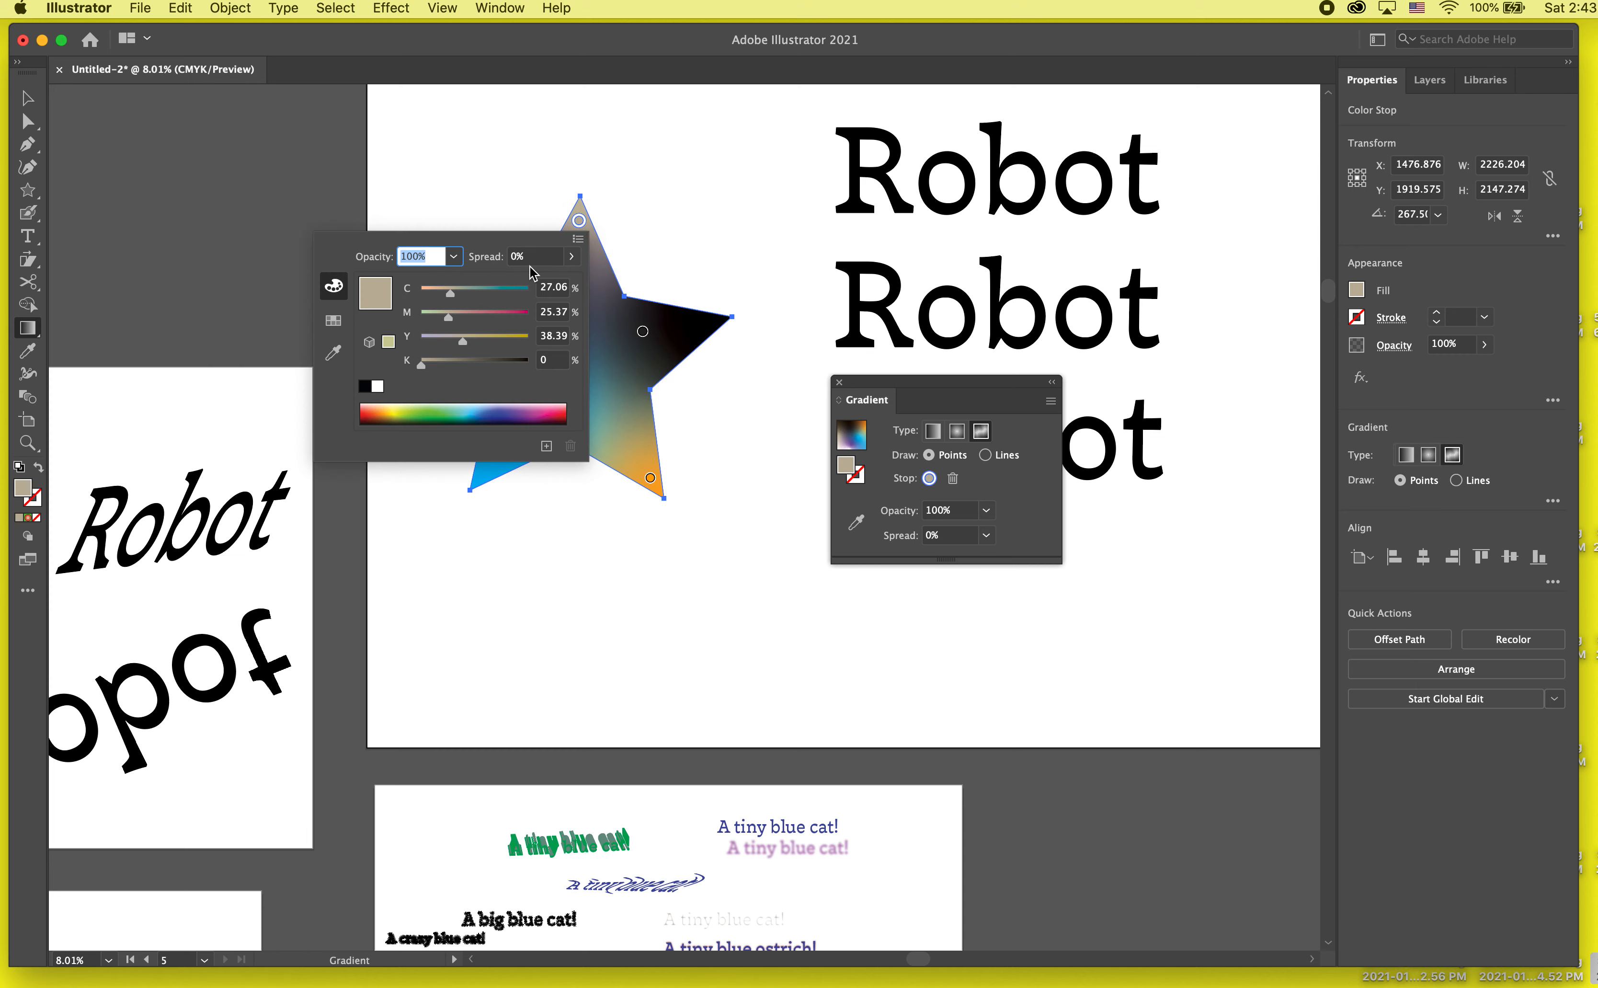
pyautogui.click(494, 337)
pyautogui.click(571, 256)
pyautogui.click(518, 313)
pyautogui.press('Escape')
pyautogui.moveTo(514, 277); pyautogui.dragTo(578, 264)
# Step: Recolour the upper stop to a pale mauve with magenta 31% and yellow 13%, and place it midway down the upper arm
pyautogui.doubleClick(581, 264)
pyautogui.moveTo(522, 361); pyautogui.dragTo(458, 361)
pyautogui.click(439, 381)
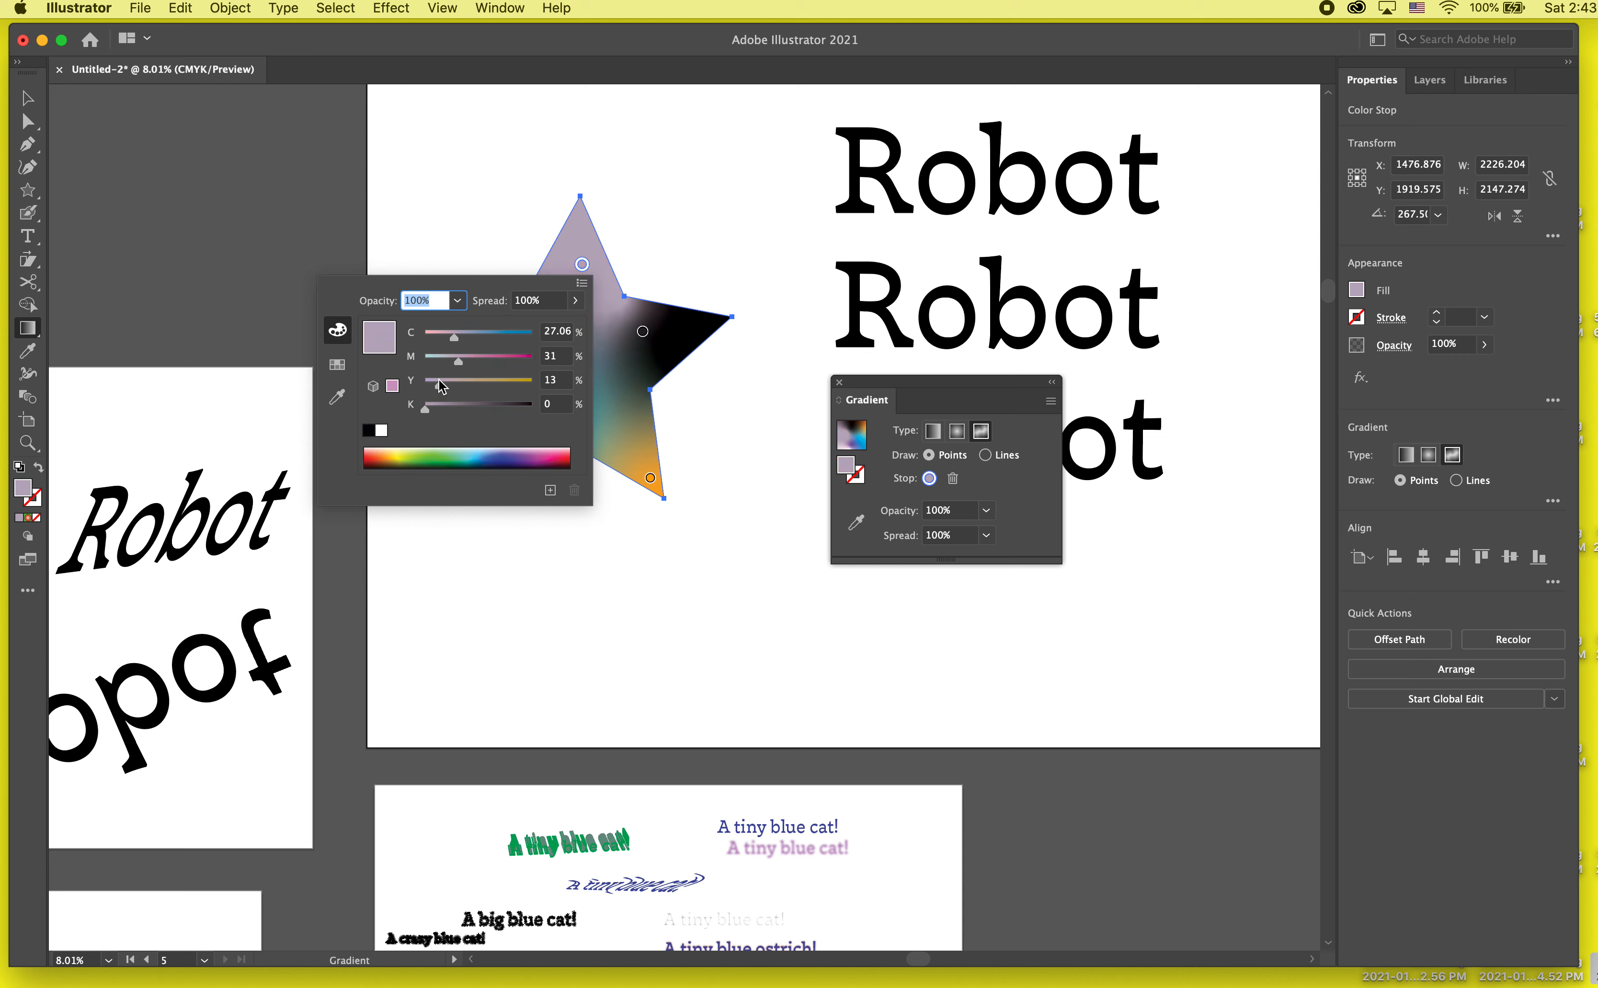
pyautogui.click(656, 247)
pyautogui.moveTo(582, 264); pyautogui.dragTo(584, 248)
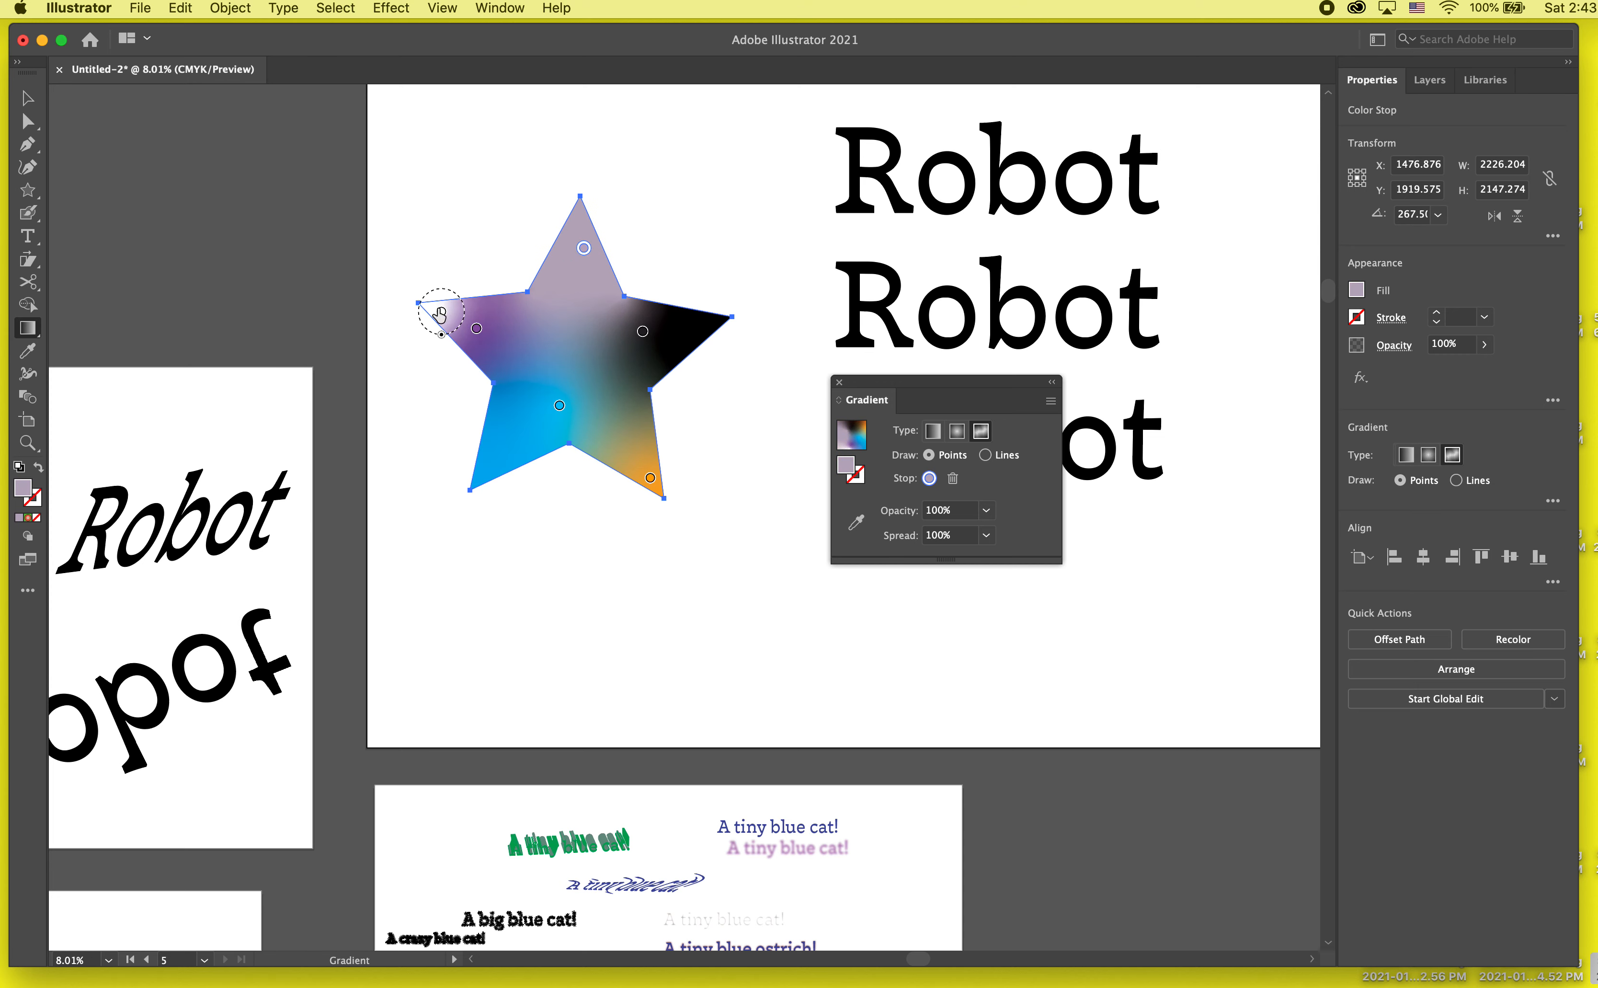
# Step: Move the white colour stop from the star's left tip inward above the blue stop, and deselect the star
pyautogui.moveTo(441, 311); pyautogui.dragTo(525, 359)
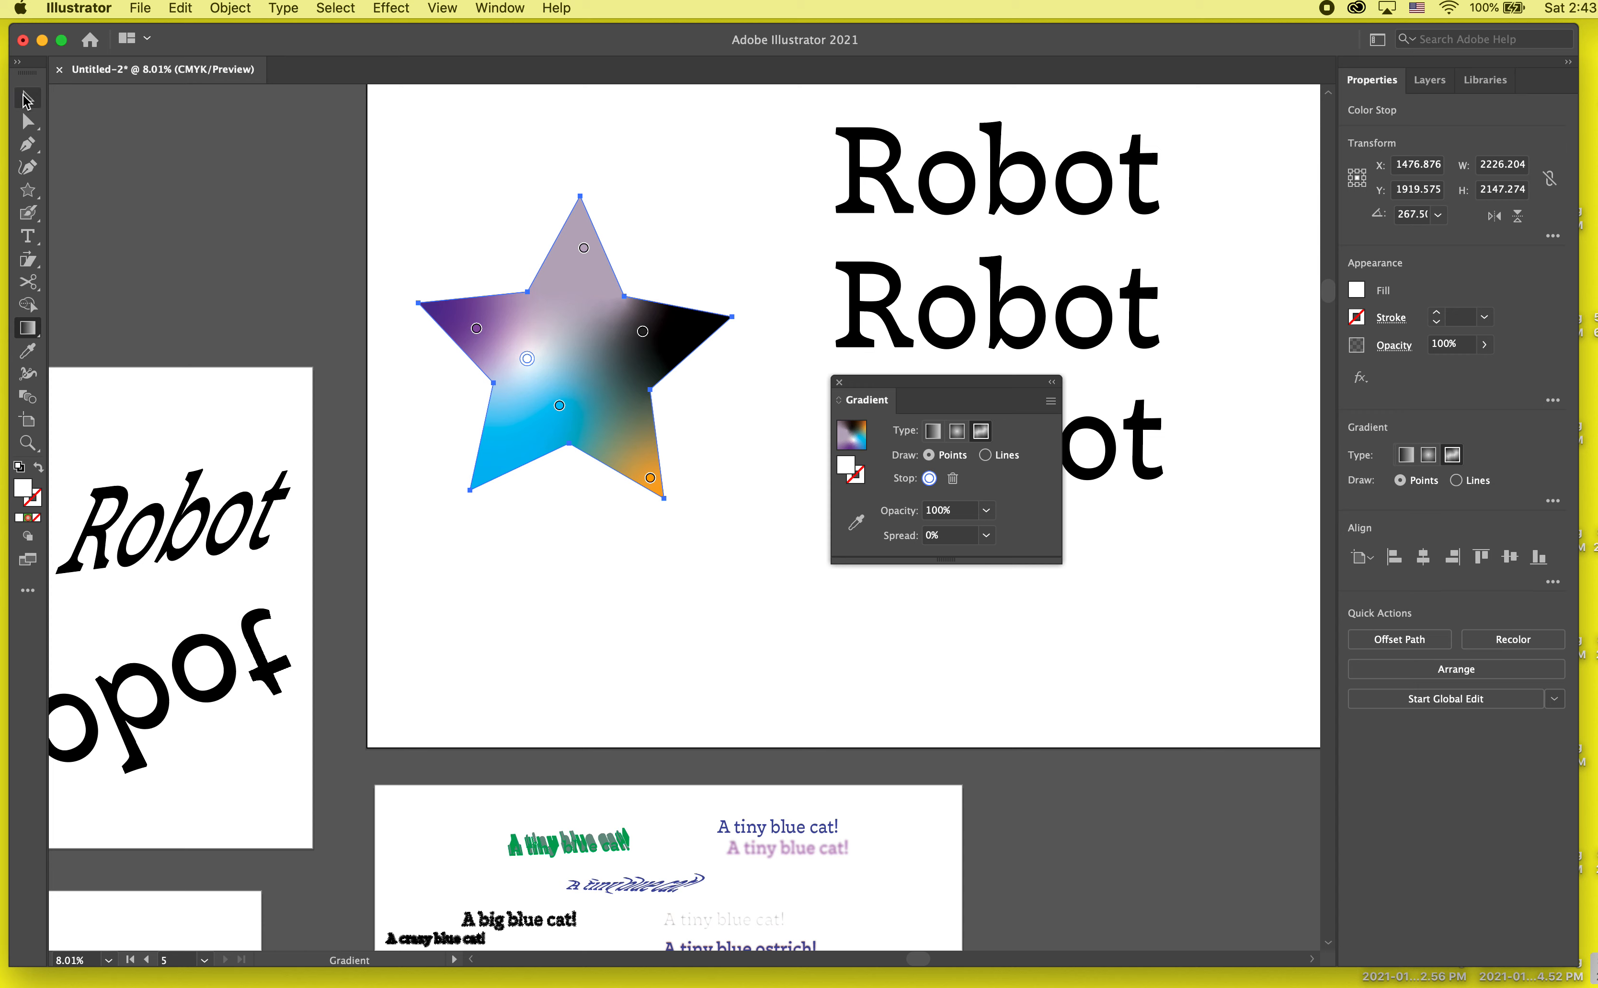
pyautogui.click(26, 98)
pyautogui.click(747, 293)
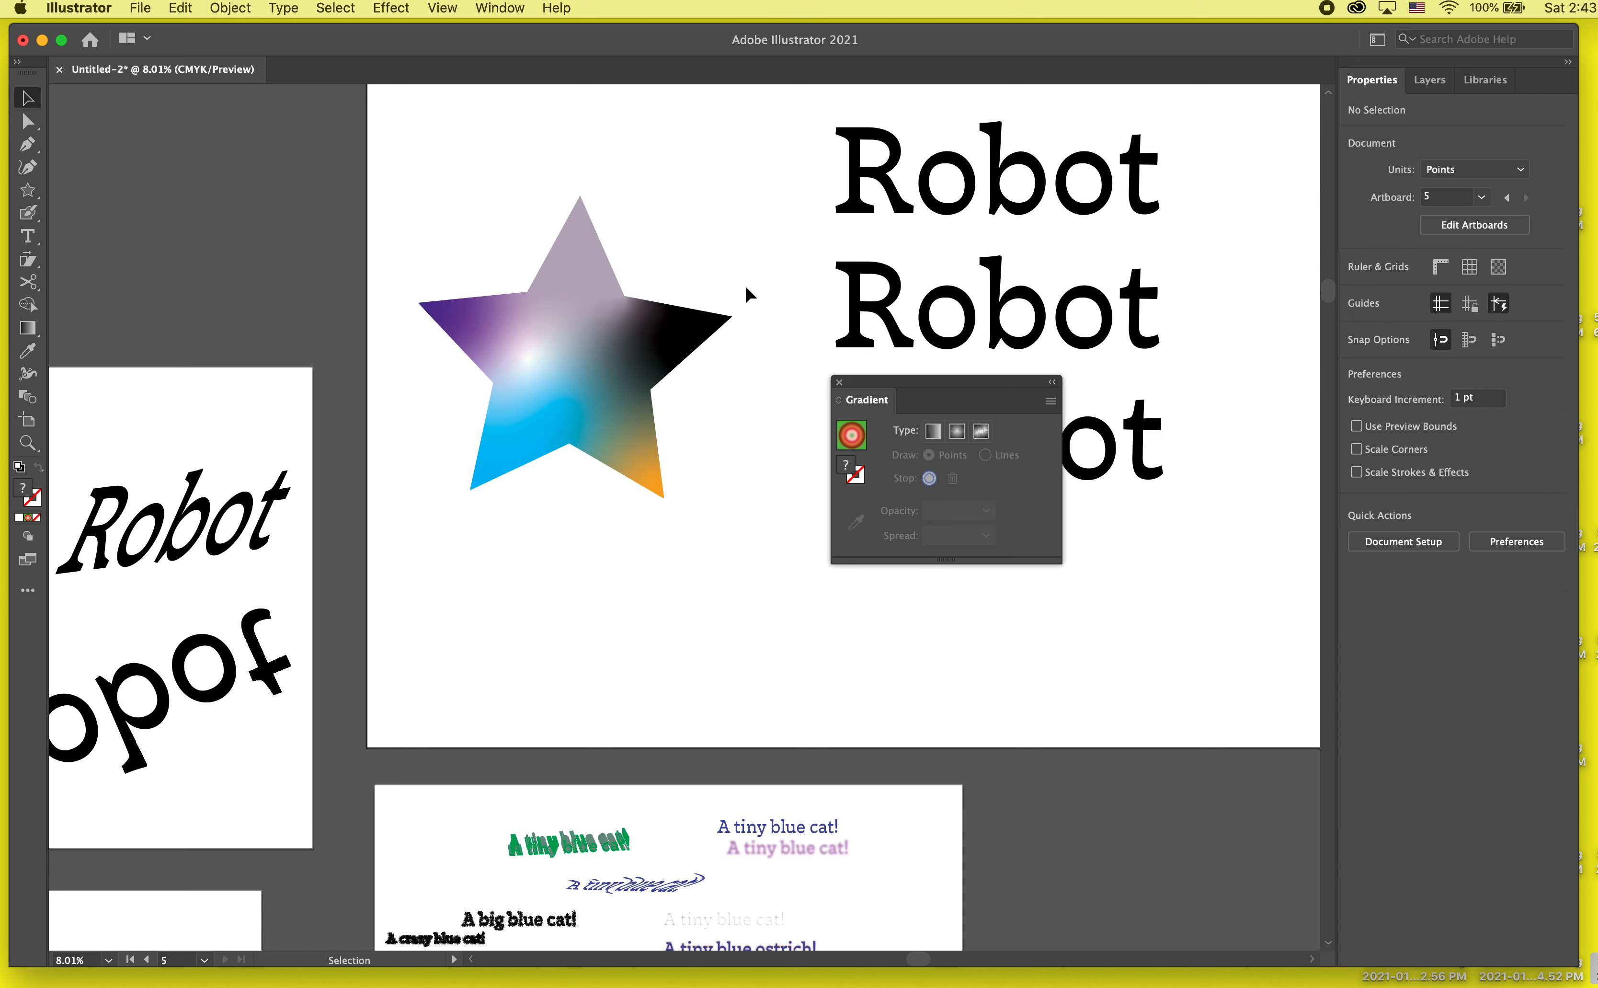
# Step: Try to fill the uppermost live Robot text with the yellow-orange-red gradient swatch
pyautogui.moveTo(902, 386); pyautogui.dragTo(822, 532)
pyautogui.click(1030, 157)
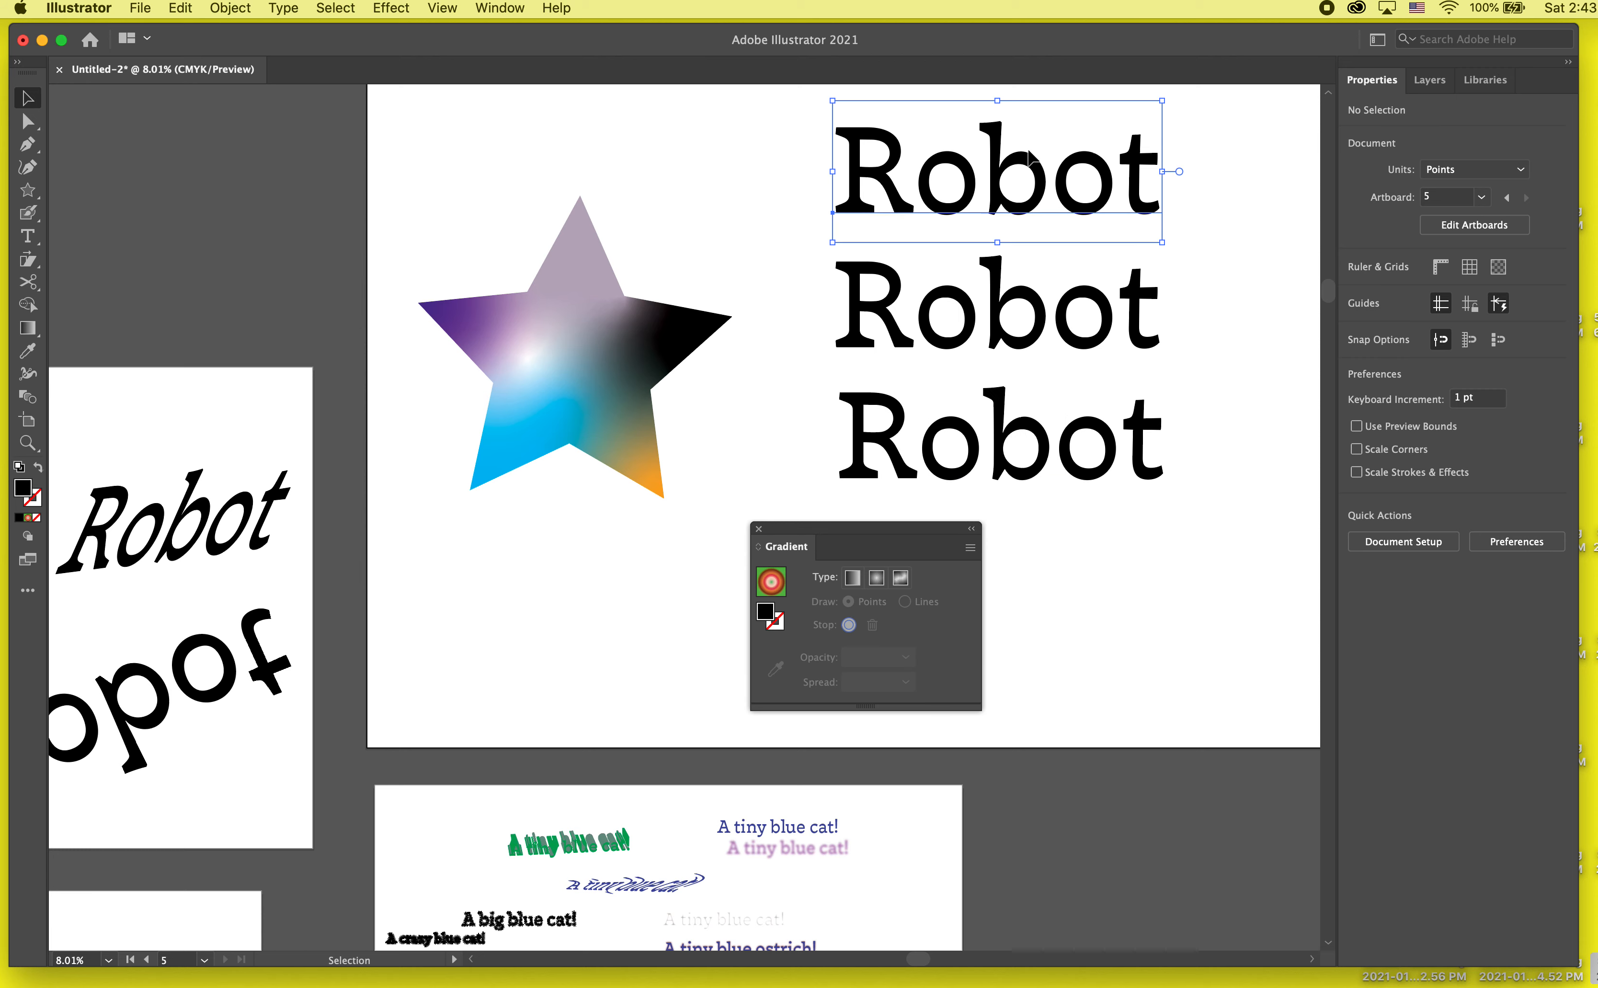
pyautogui.hscroll(3, 1092, 198)
pyautogui.scroll(2, 1092, 198)
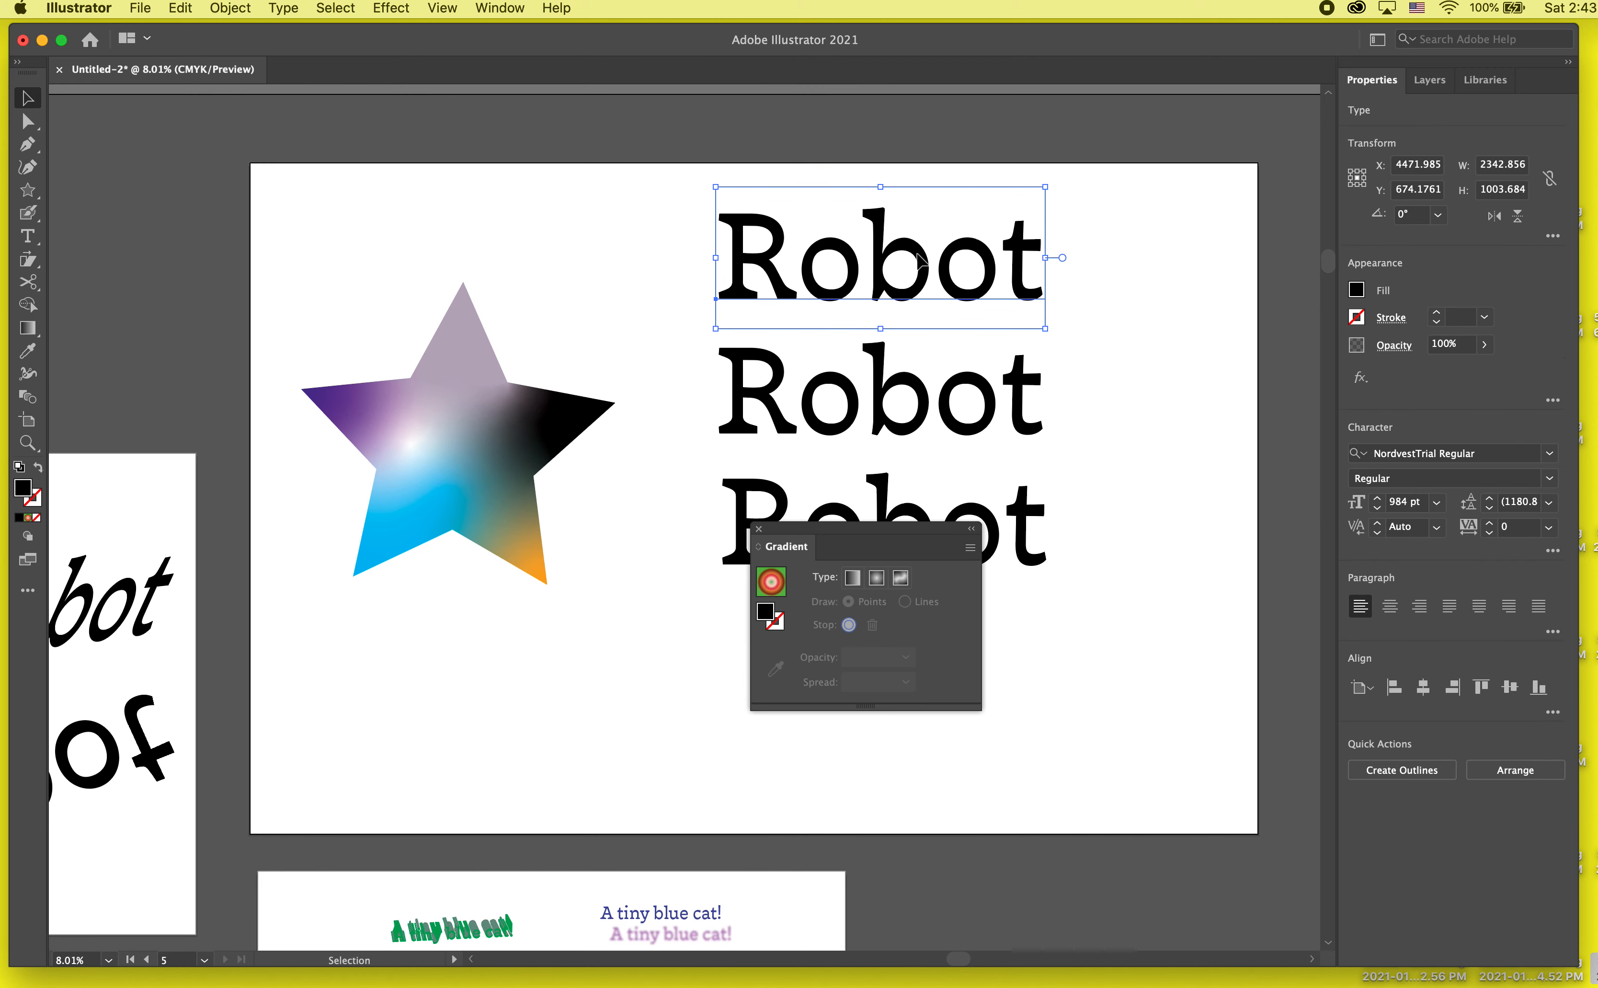
pyautogui.click(1356, 289)
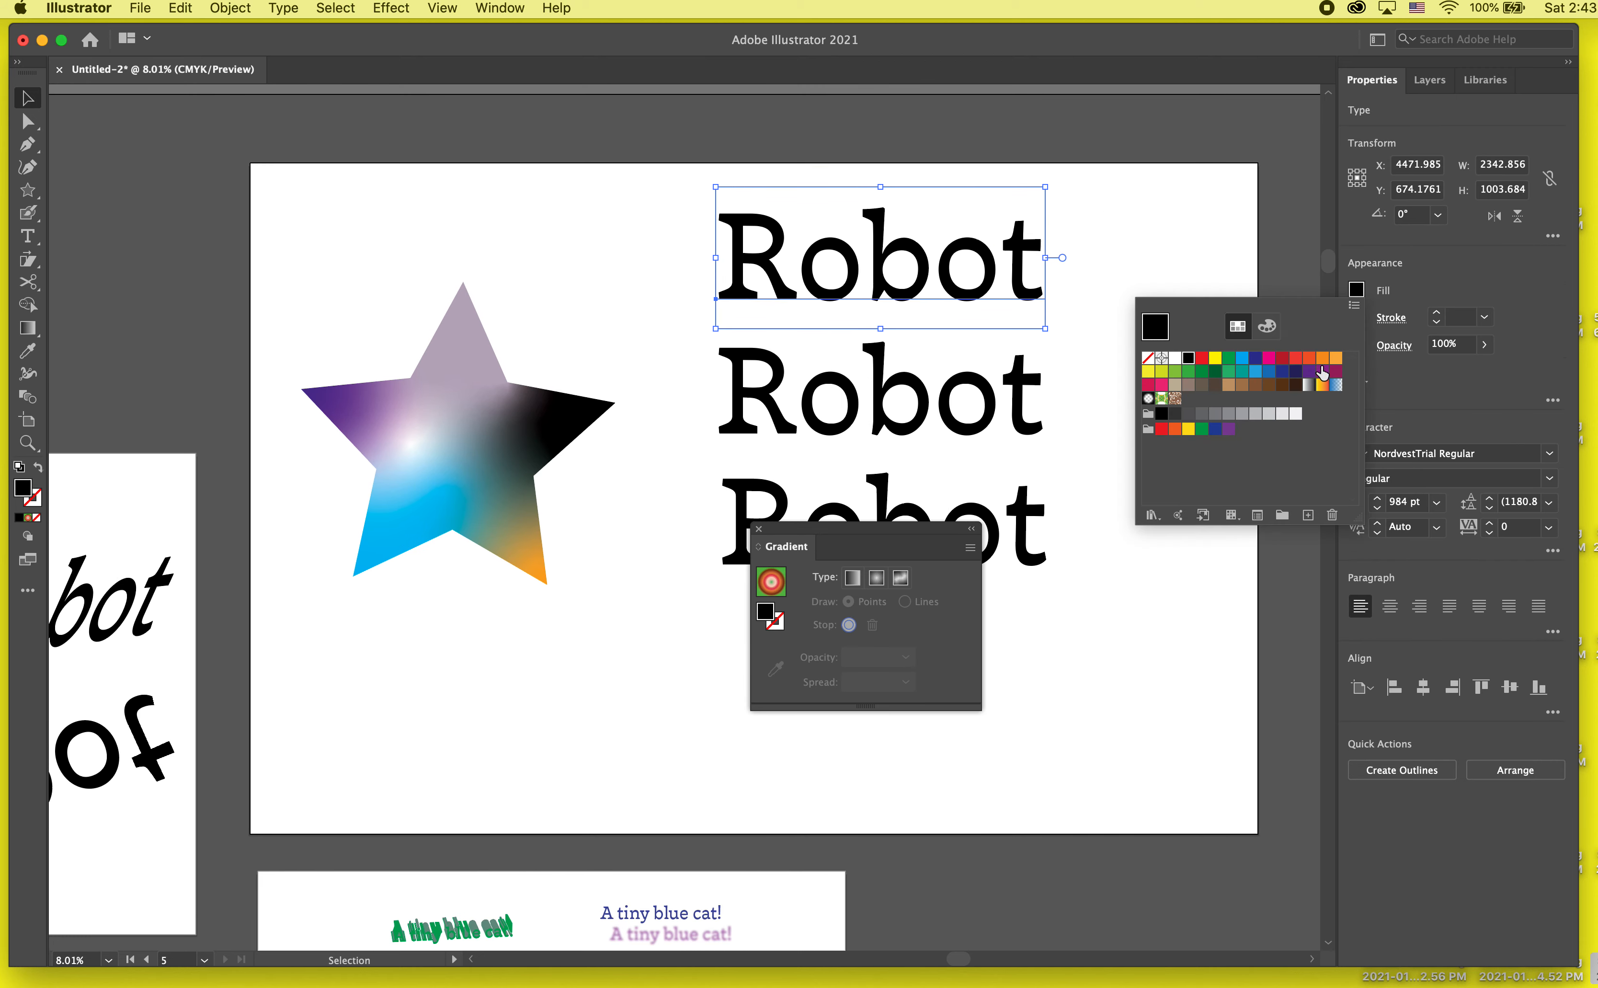
pyautogui.click(1322, 385)
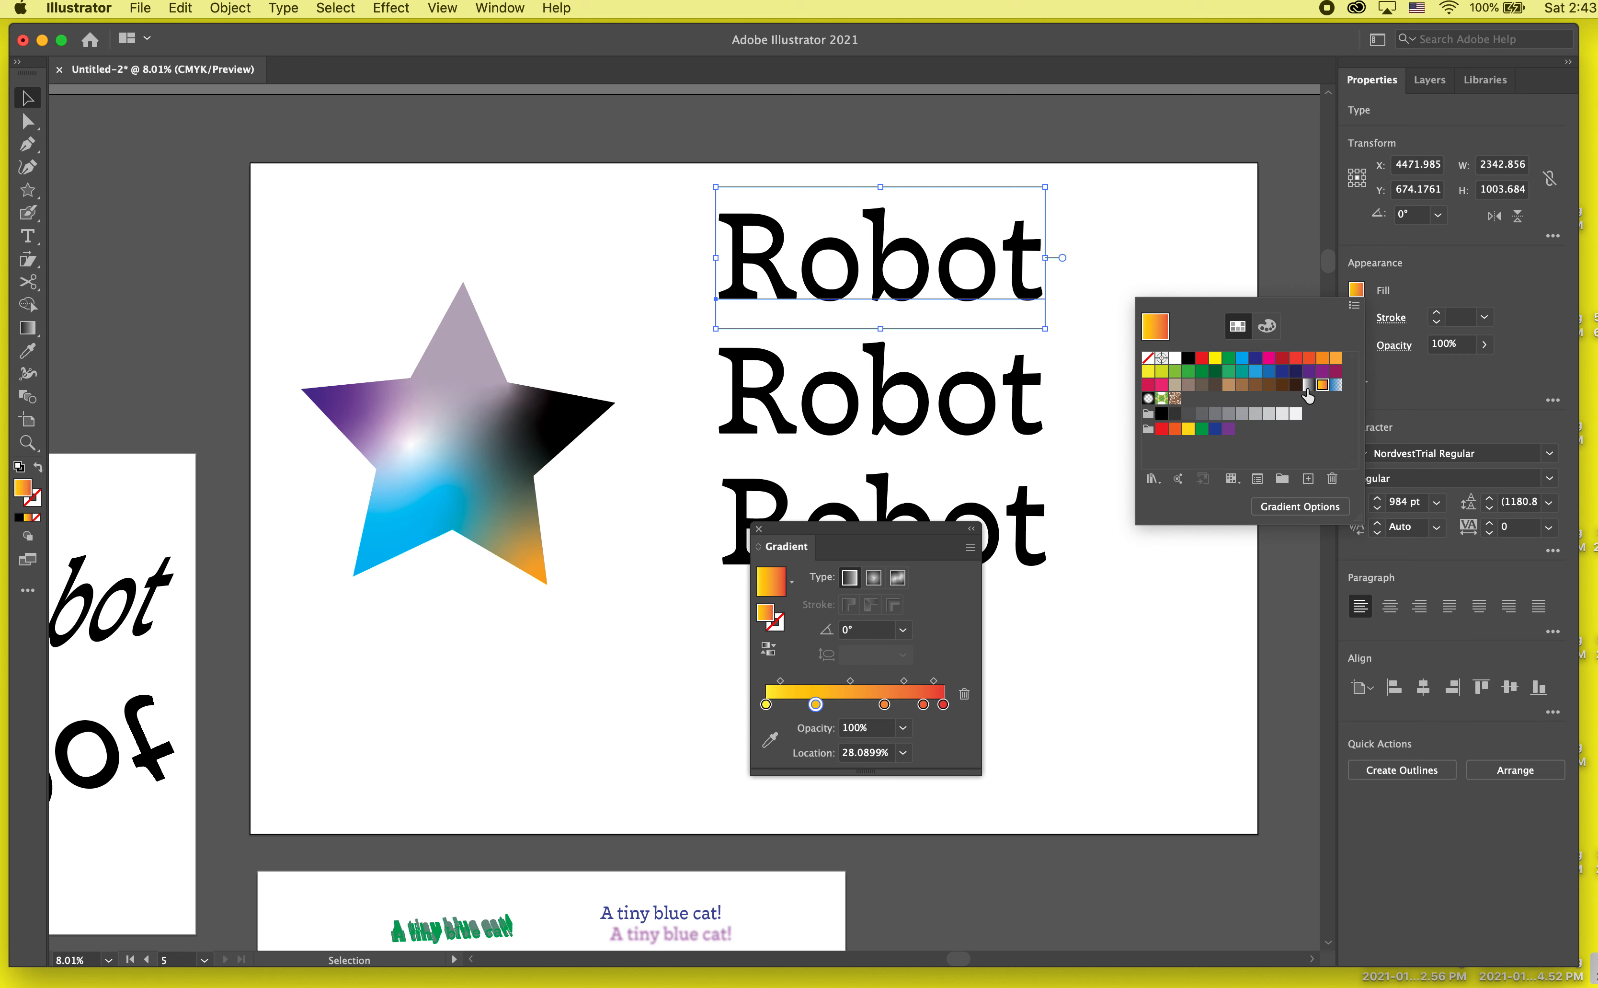
# Step: Test a solid blue fill on the uppermost Robot text, reapply the yellow-orange-red gradient swatch, and close the Gradient panel
pyautogui.click(1300, 386)
pyautogui.click(1298, 372)
pyautogui.click(1257, 374)
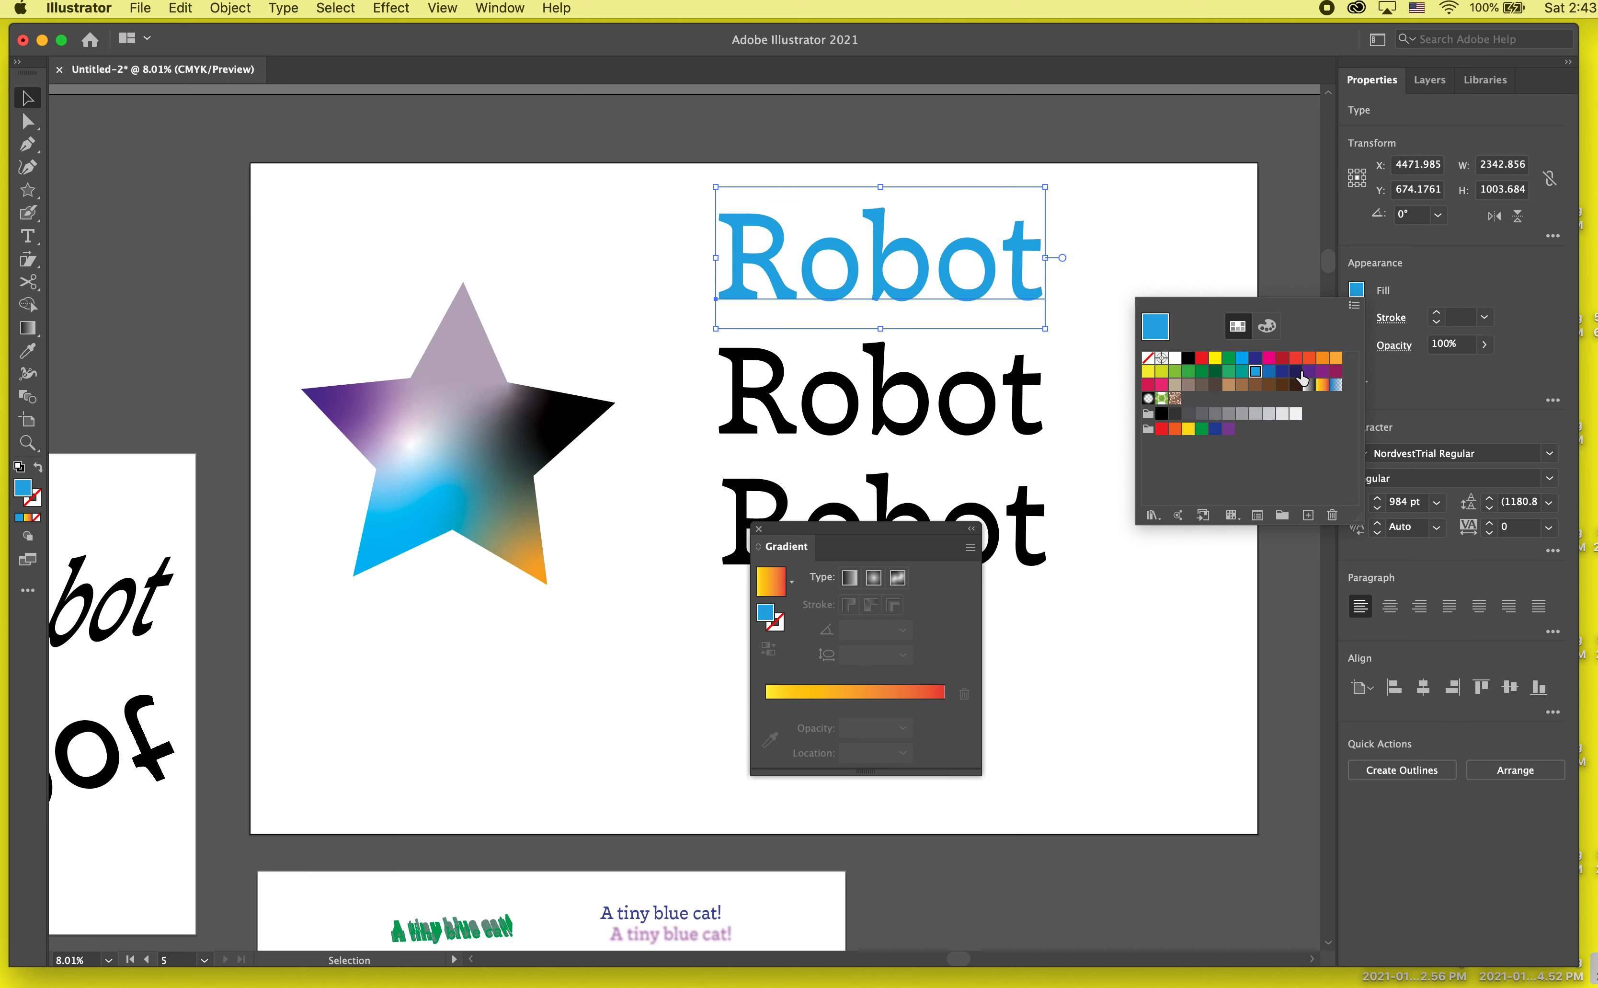
pyautogui.click(1298, 372)
pyautogui.click(1322, 386)
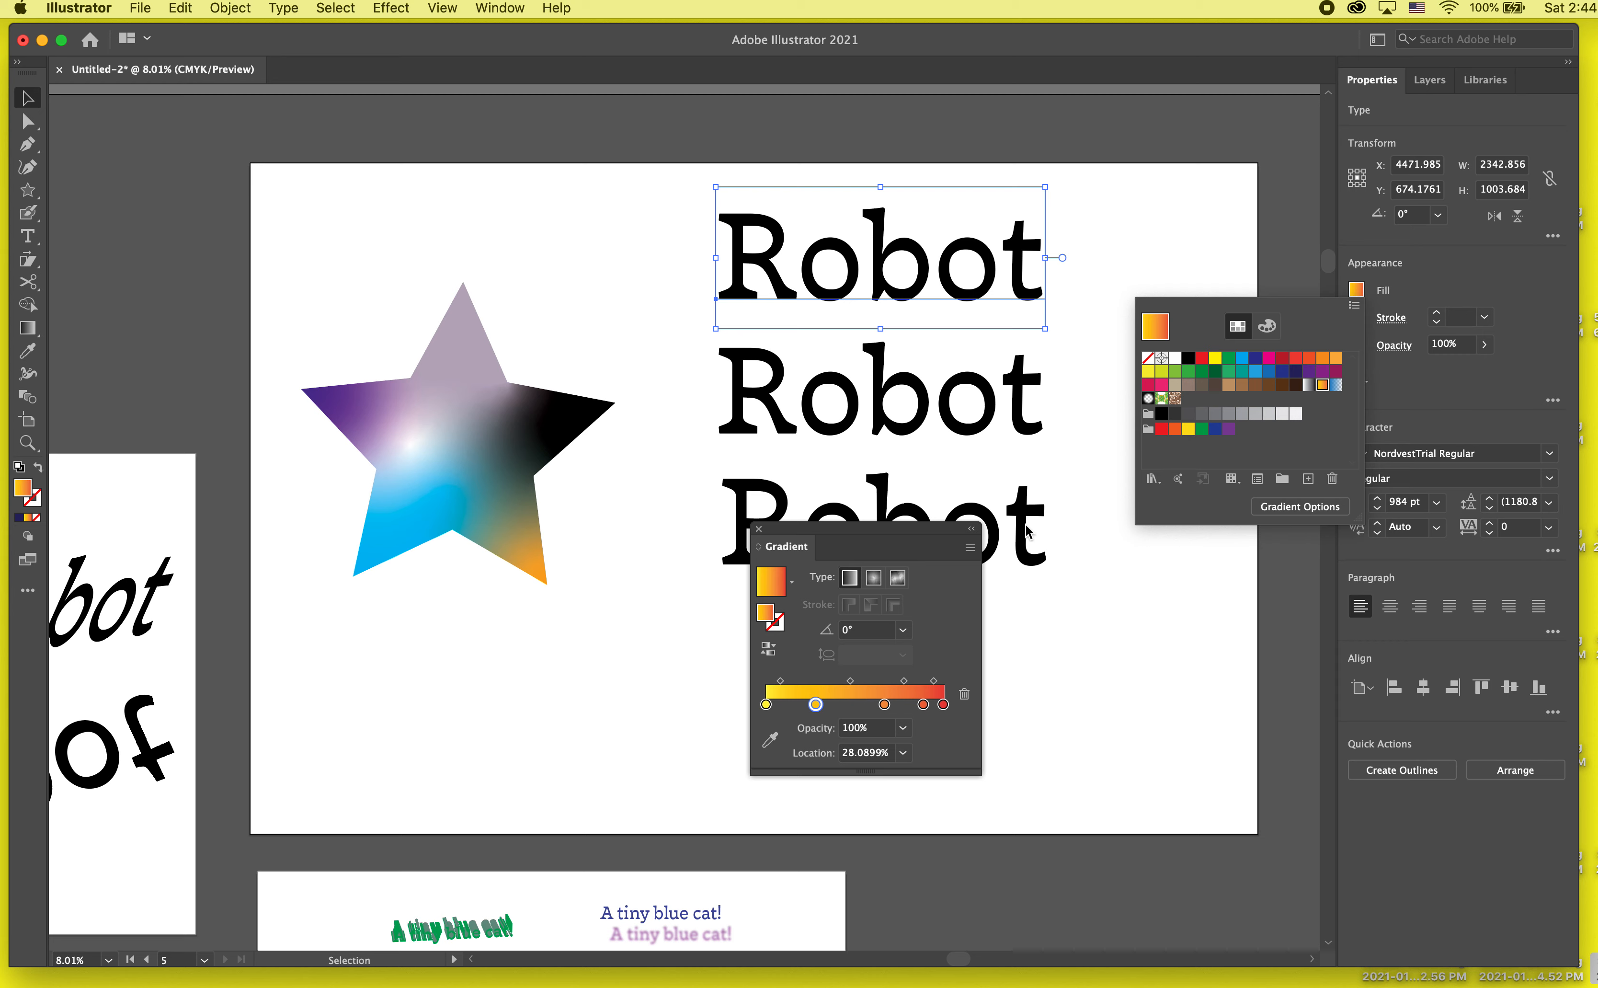
pyautogui.click(759, 530)
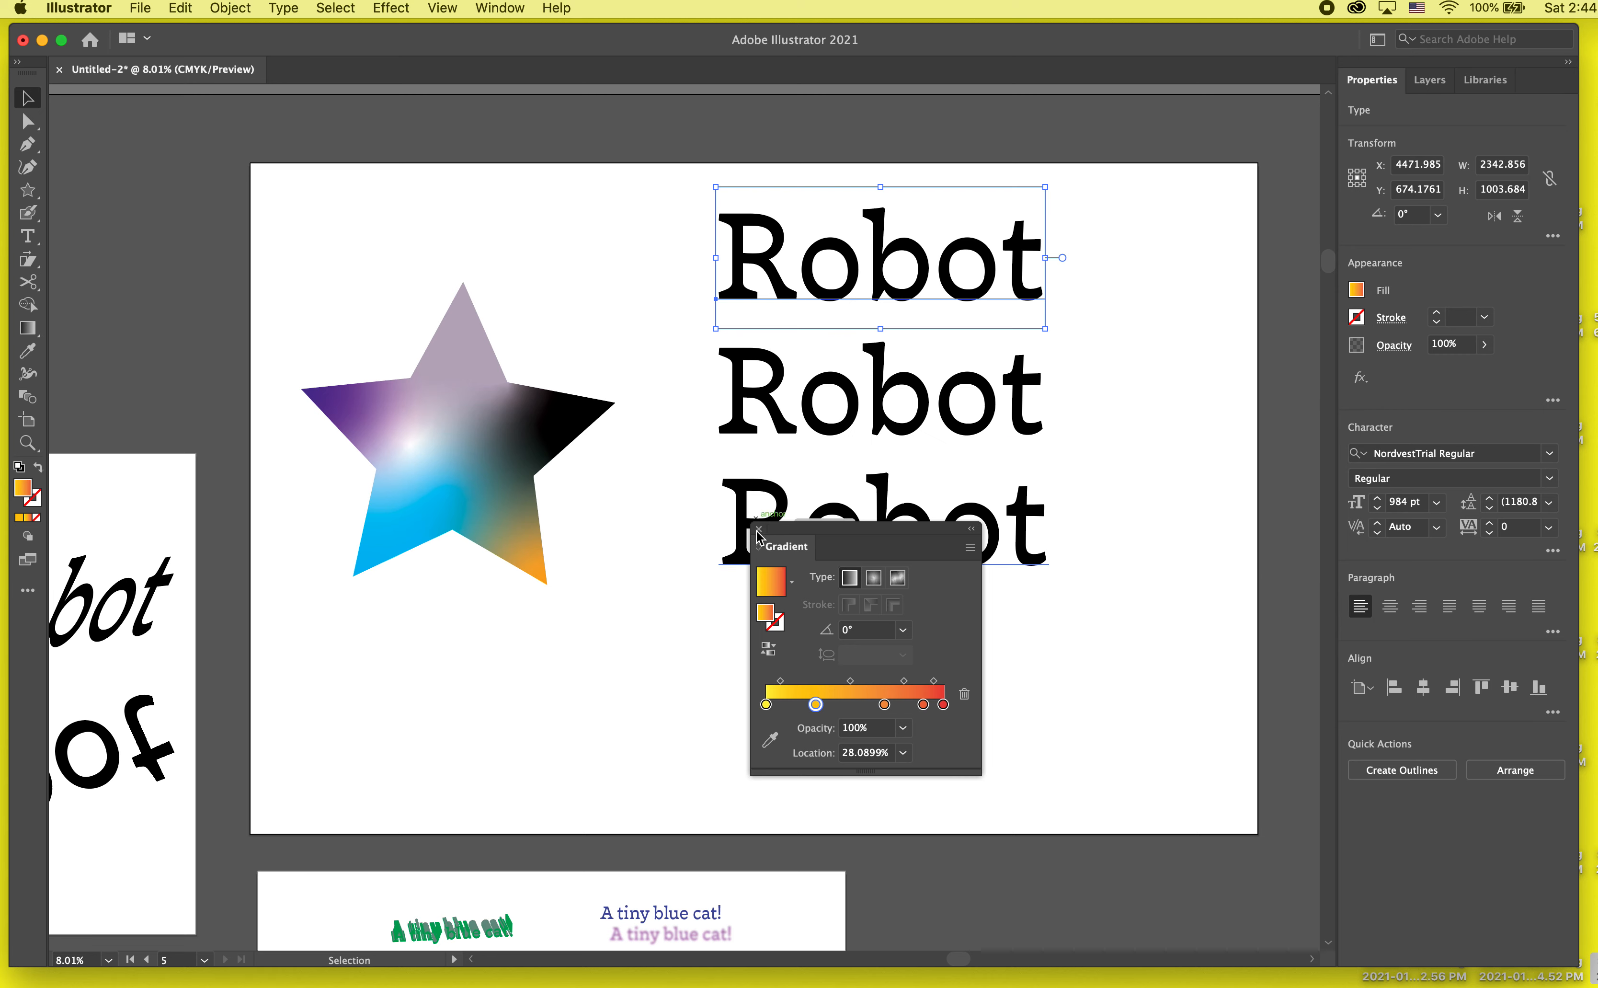
pyautogui.click(759, 529)
pyautogui.click(1108, 249)
pyautogui.click(971, 272)
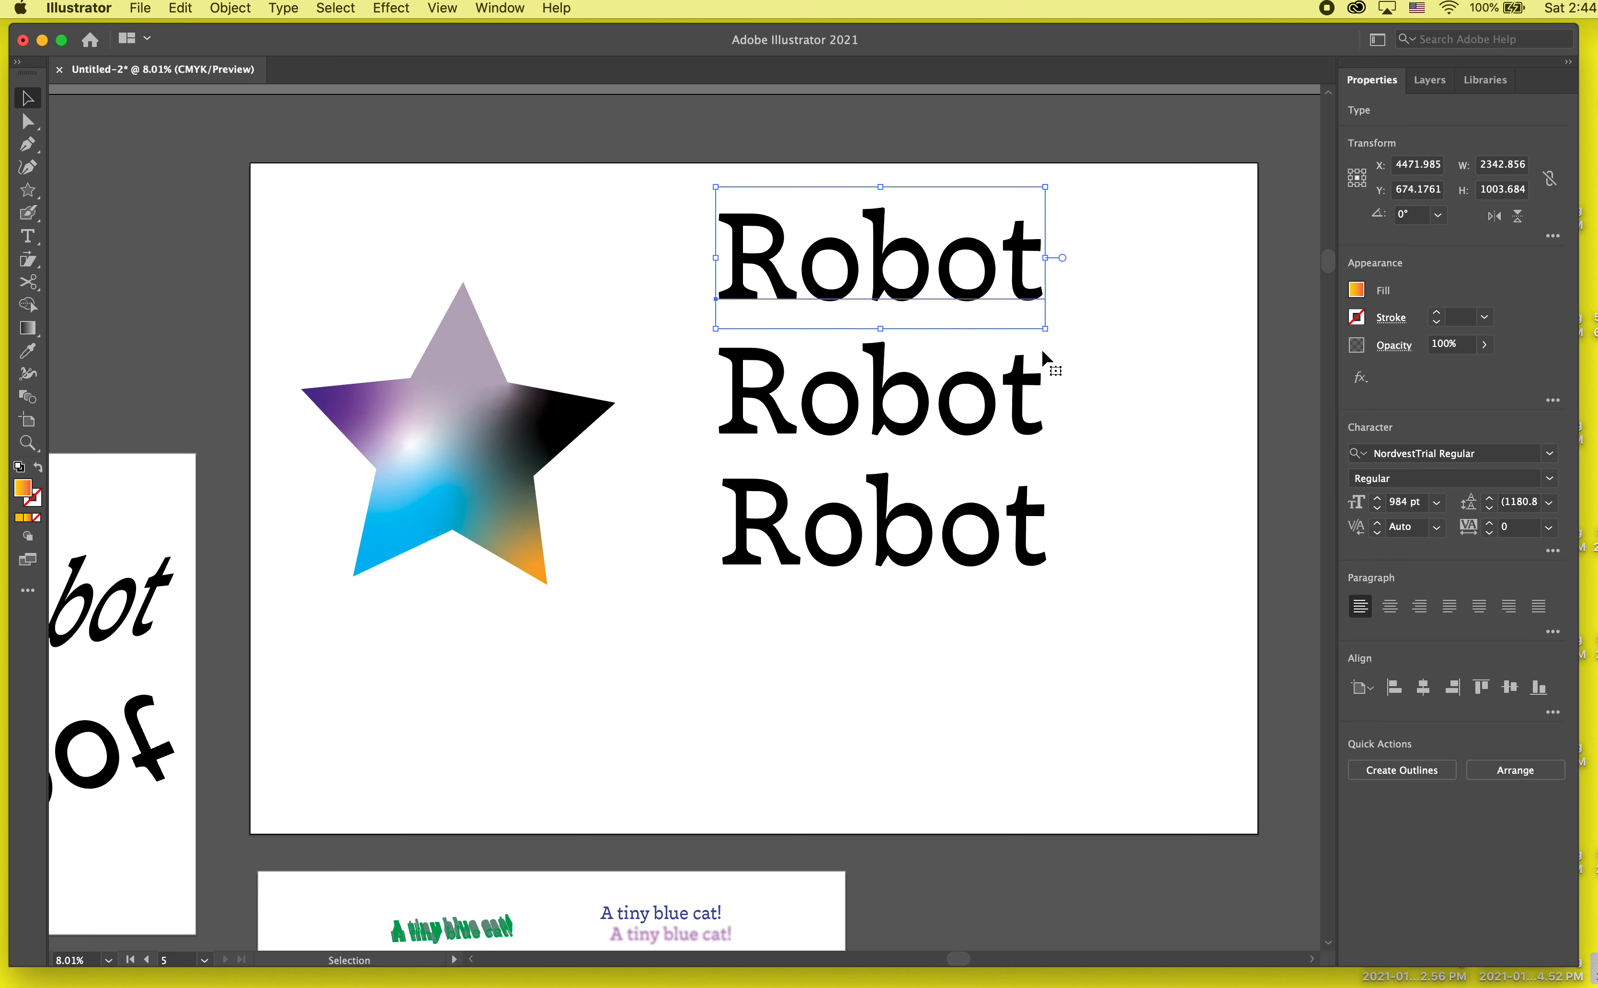
# Step: Convert all three Robot words to outlines and deselect them
pyautogui.click(1401, 770)
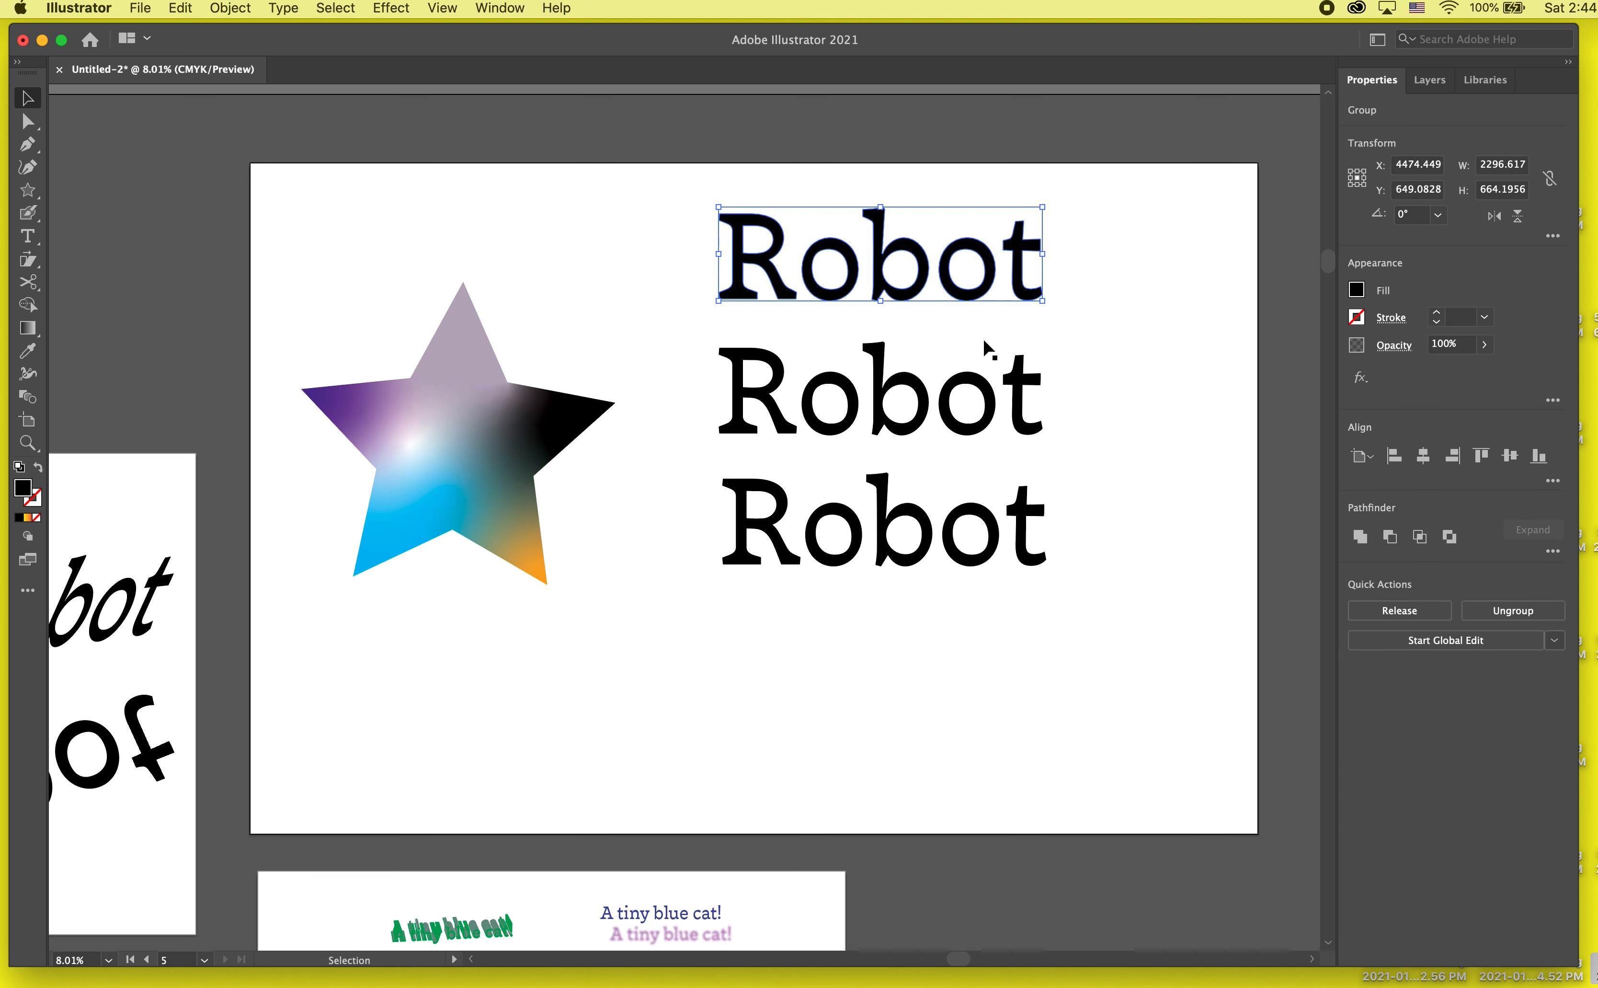
pyautogui.click(956, 402)
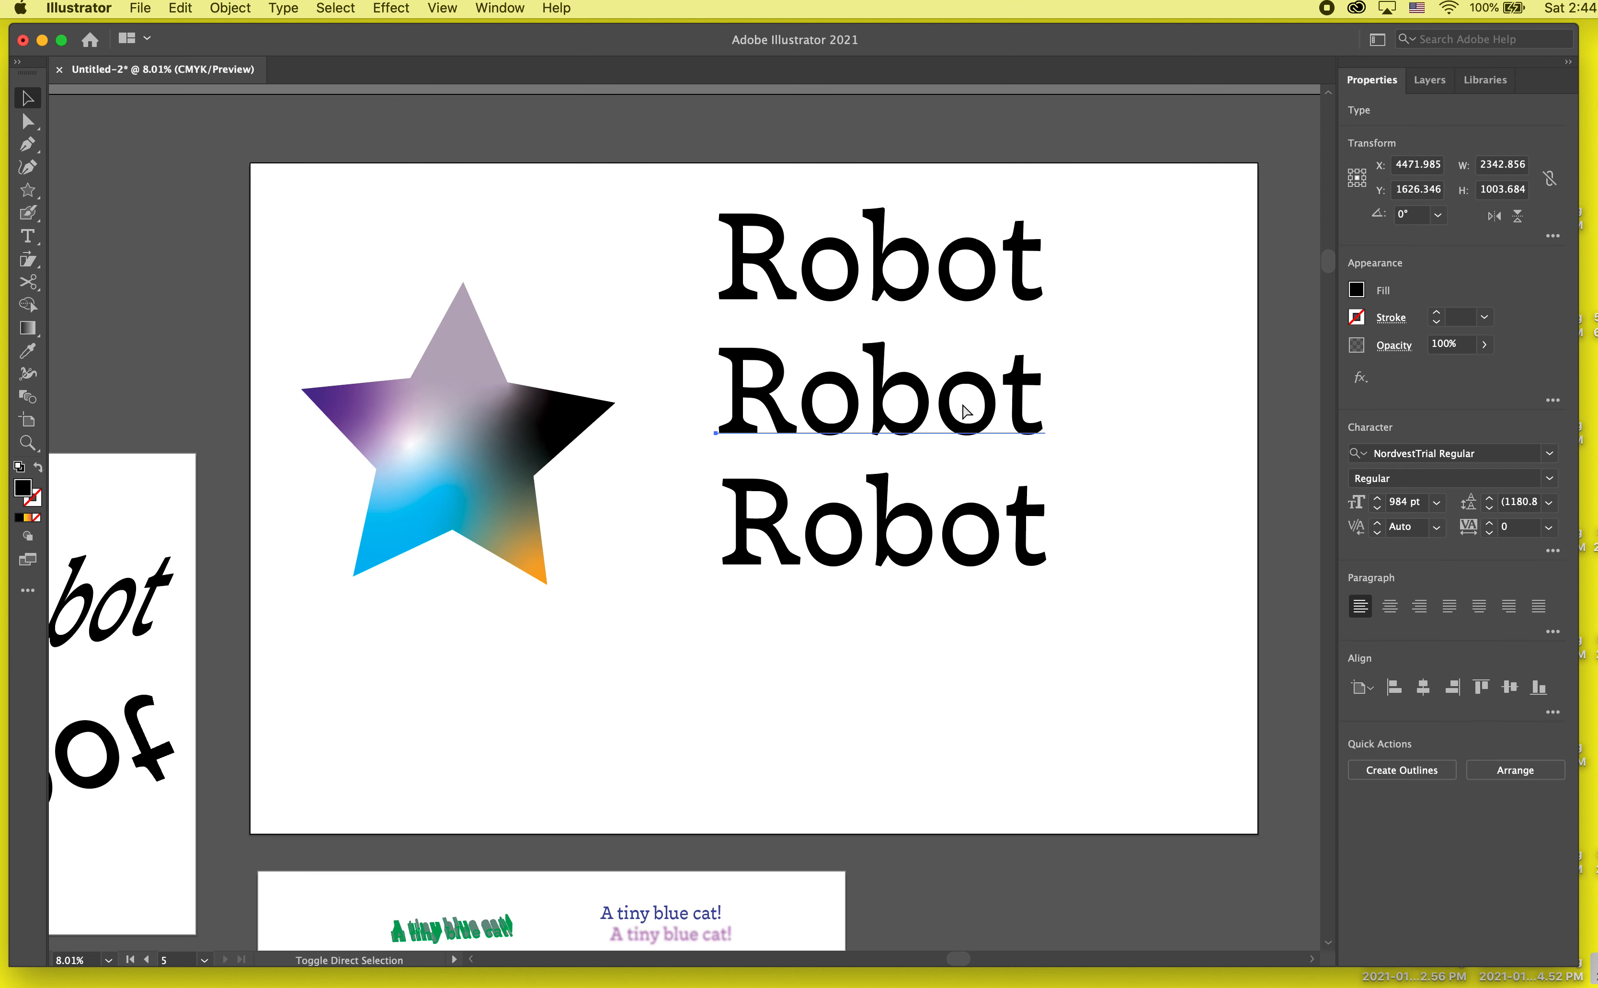
pyautogui.press('super+shift+o')
pyautogui.click(952, 532)
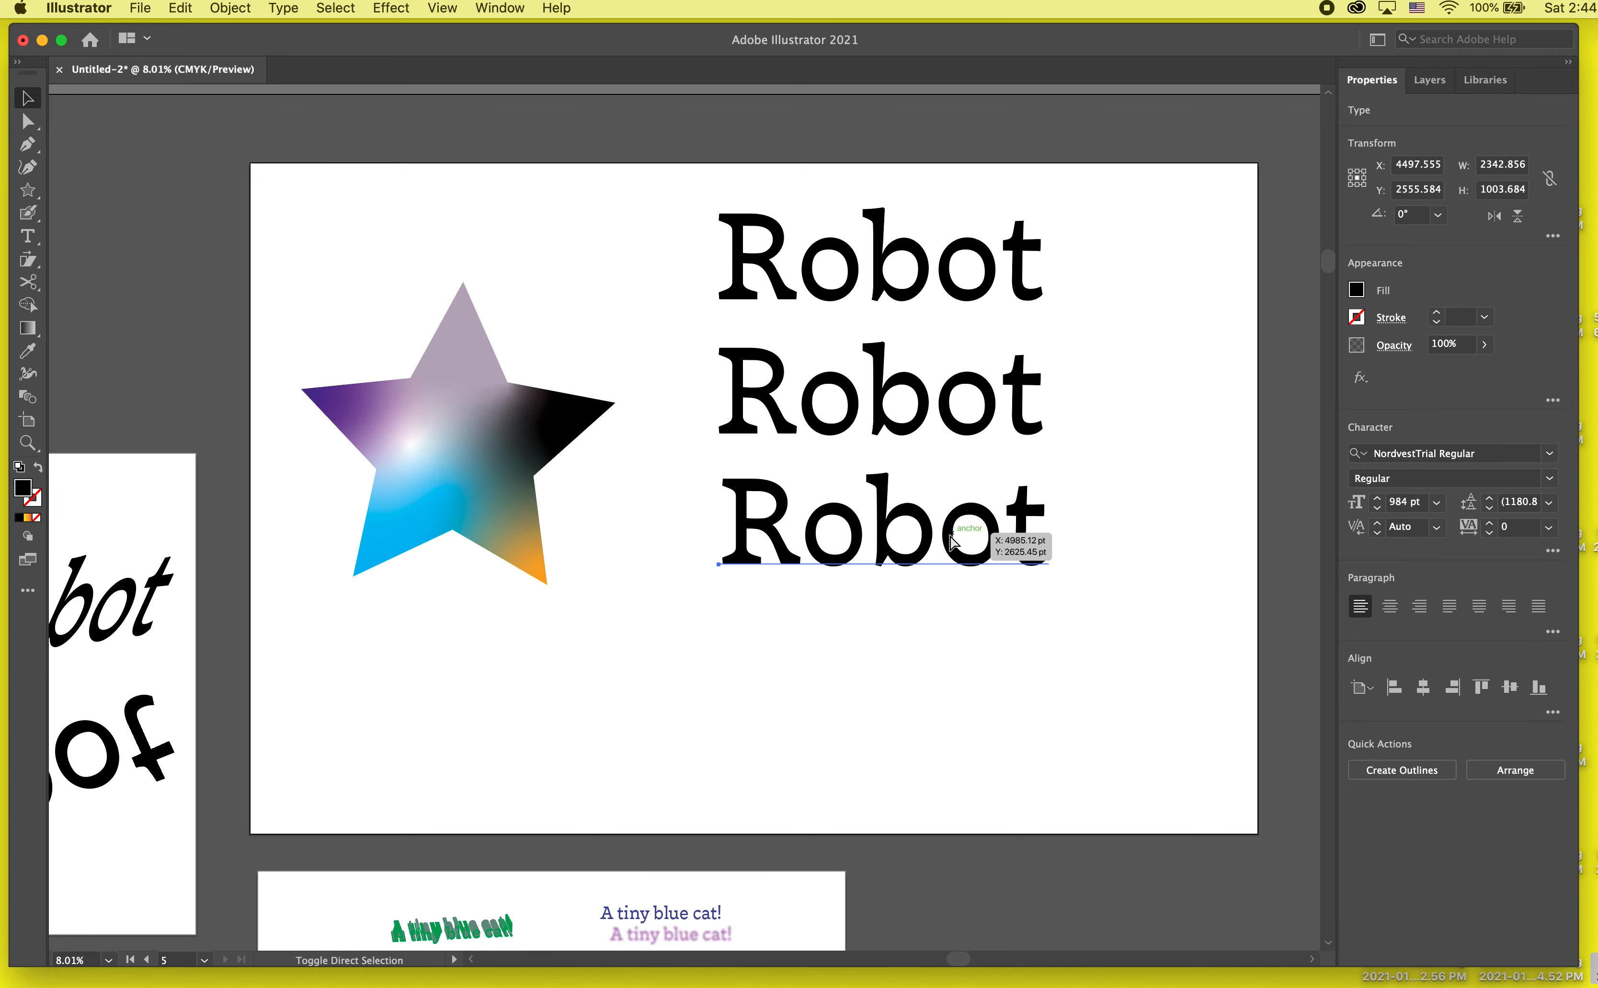
pyautogui.press('super+shift+o')
pyautogui.click(1040, 421)
pyautogui.moveTo(1191, 197); pyautogui.dragTo(760, 603)
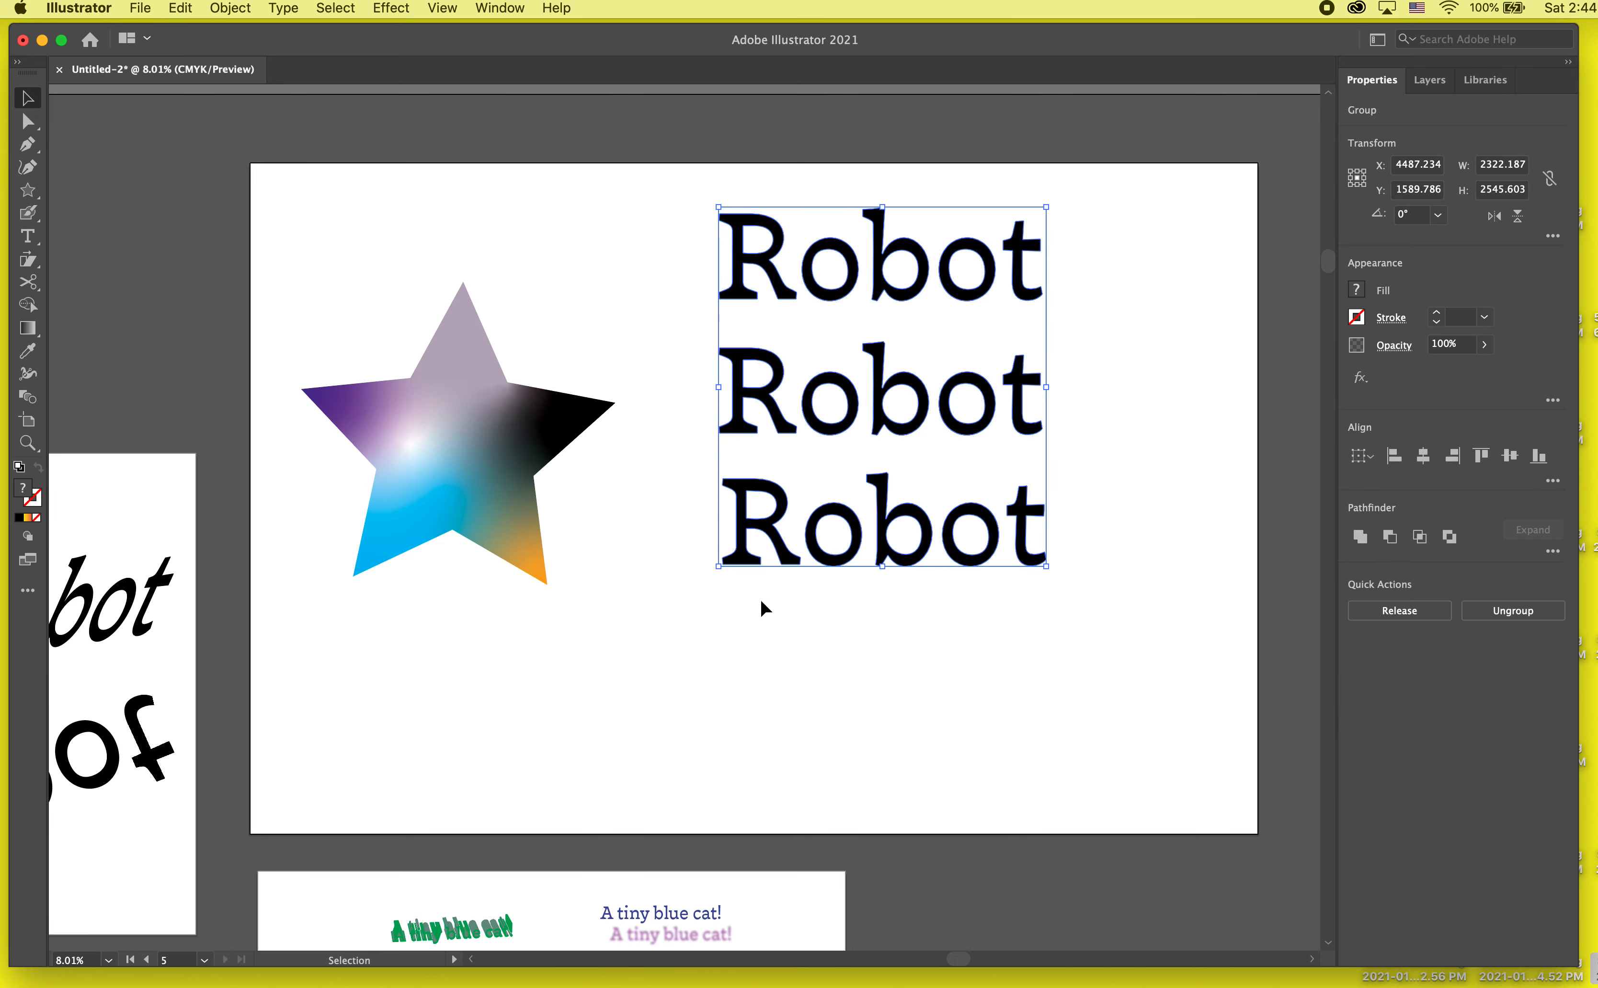
pyautogui.scroll(5, 799, 515)
pyautogui.click(782, 665)
pyautogui.scroll(-4, 781, 665)
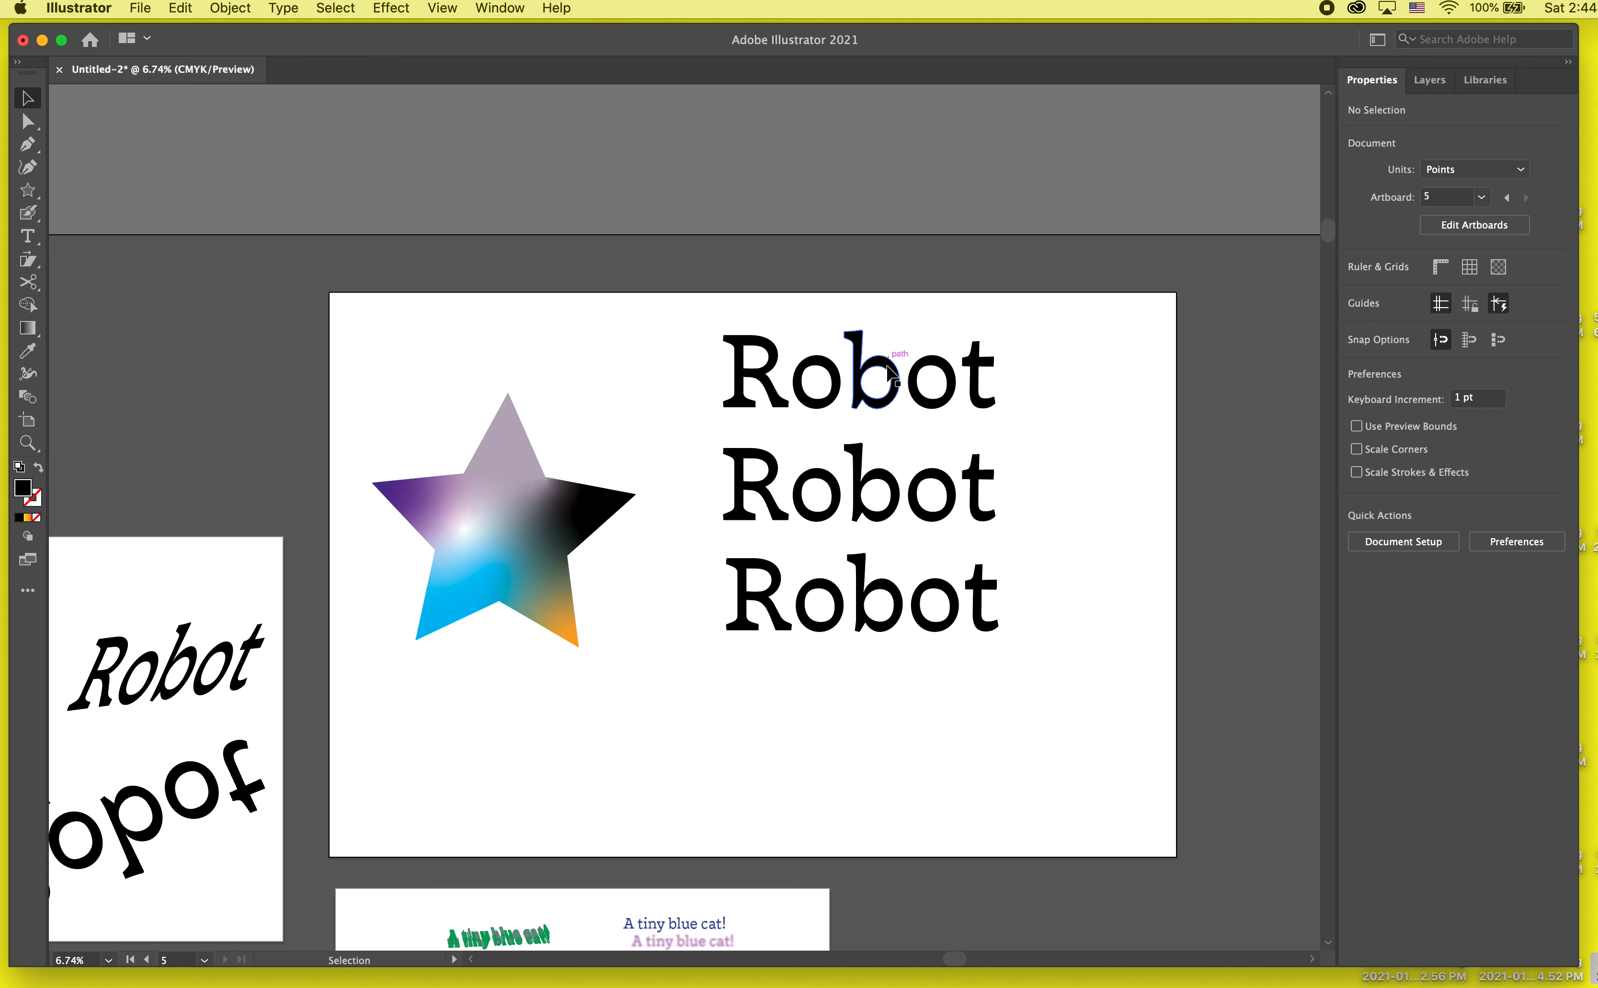
# Step: Fill the uppermost outlined Robot word with the yellow-orange-red gradient swatch
pyautogui.click(883, 377)
pyautogui.click(1356, 289)
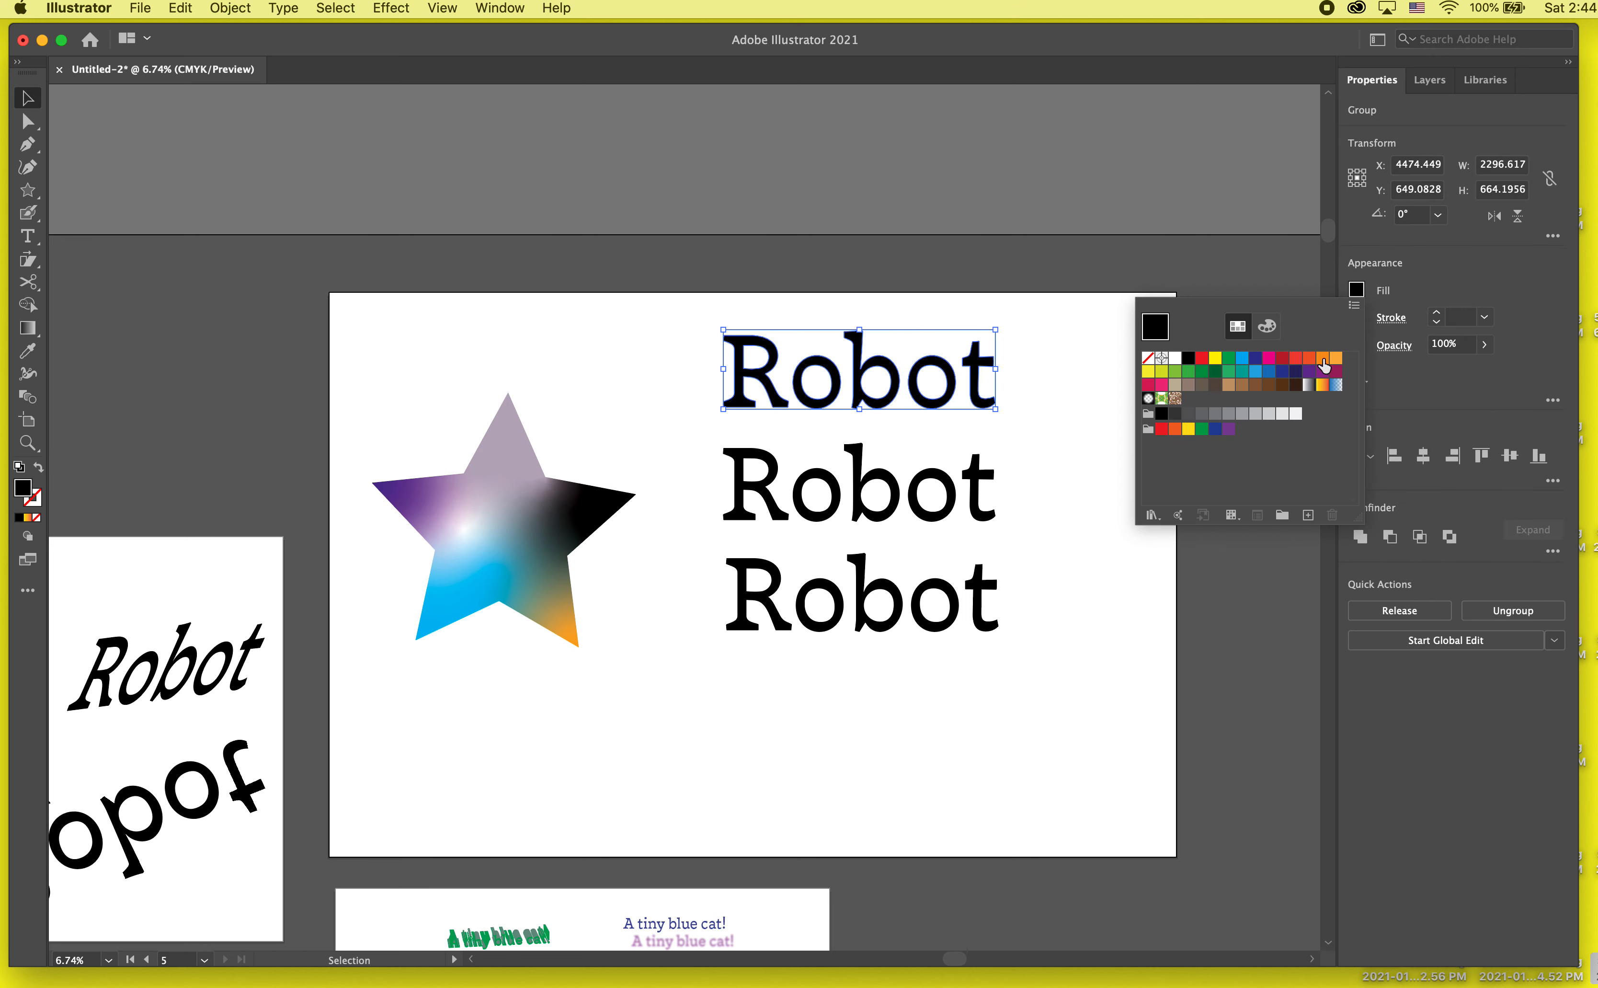
pyautogui.click(1322, 384)
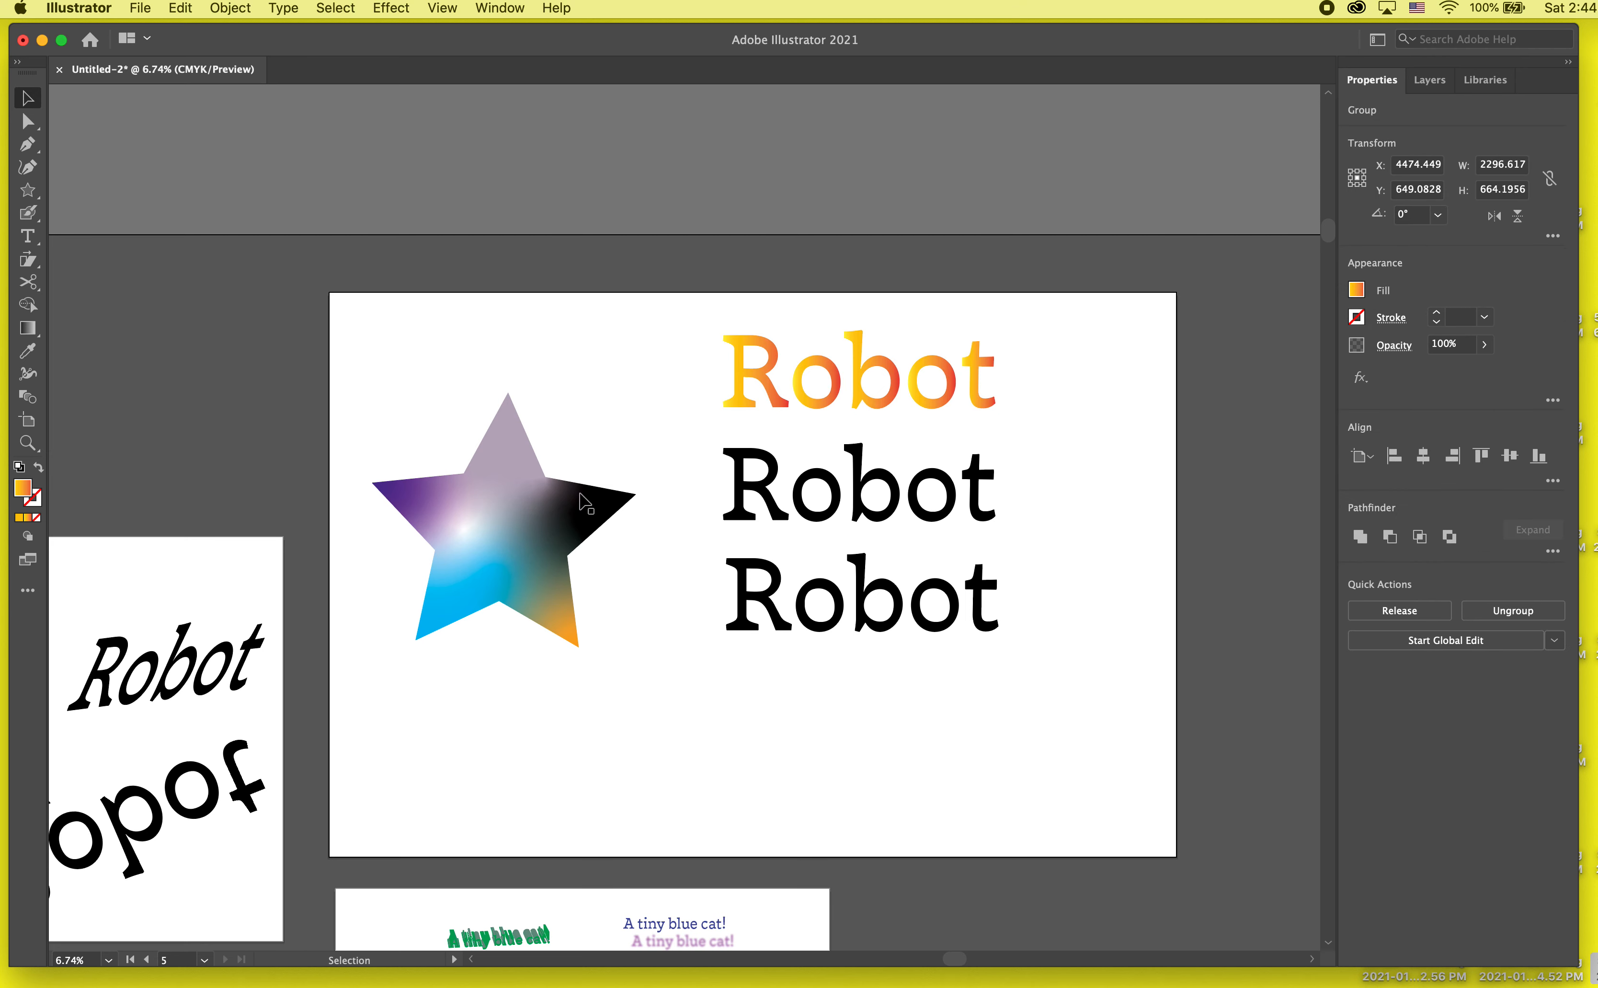
# Step: Isolate the star, try a radial gradient on it in place of the freeform one, and leave isolation
pyautogui.click(512, 568)
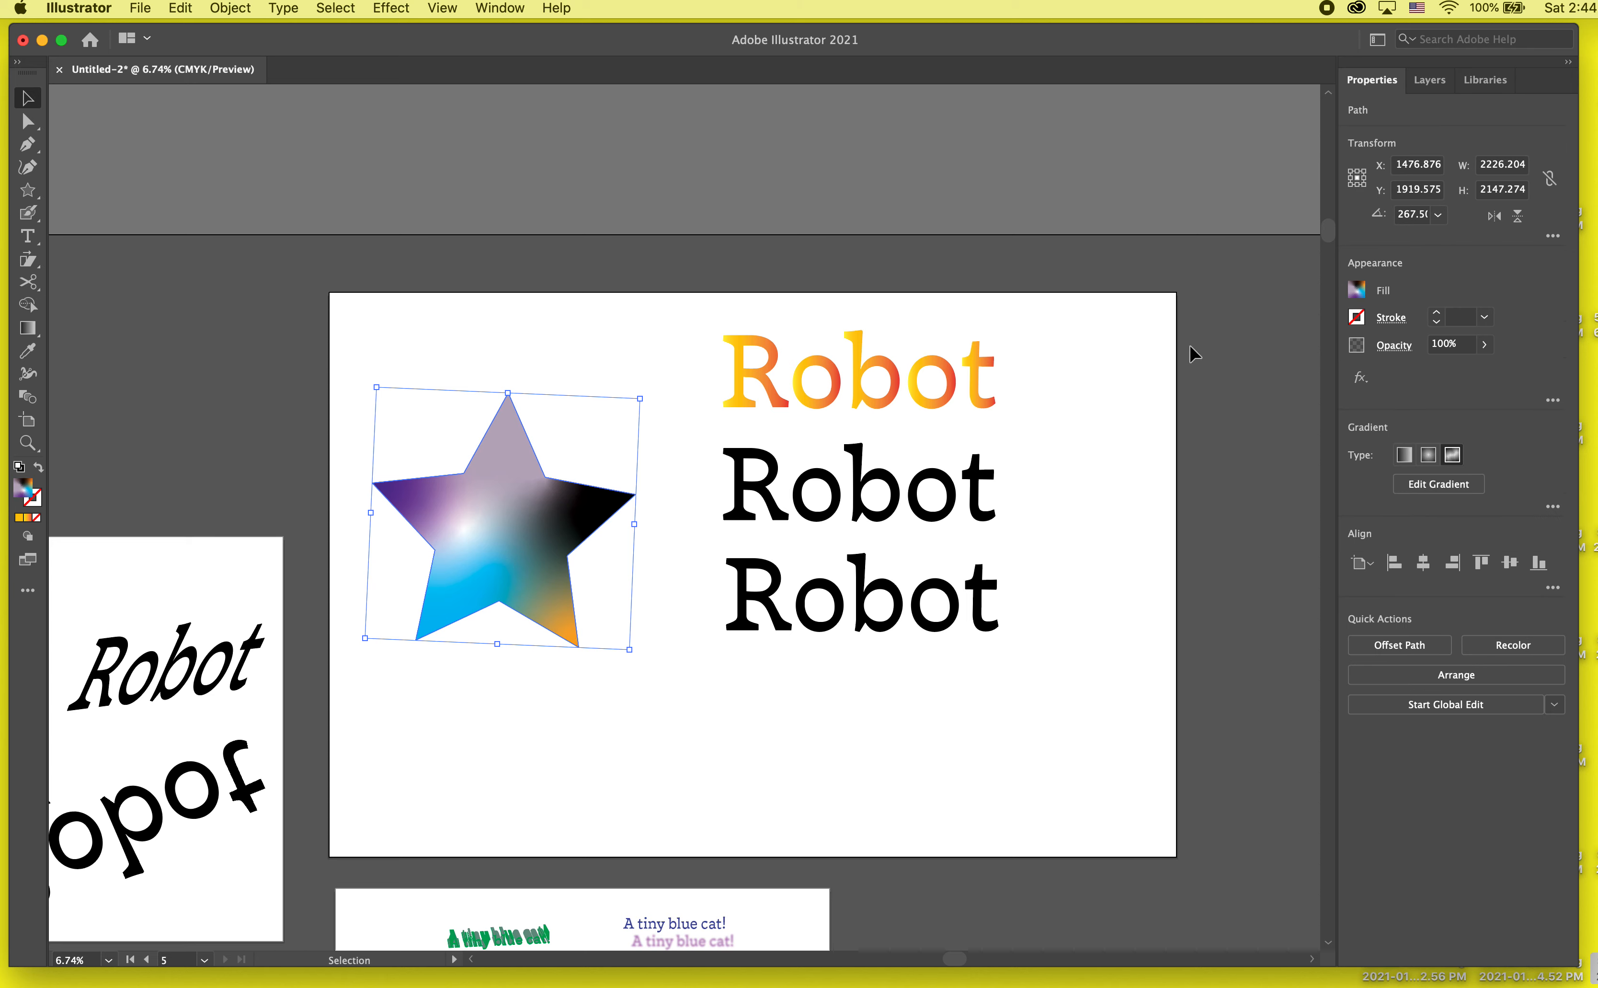
pyautogui.click(1356, 290)
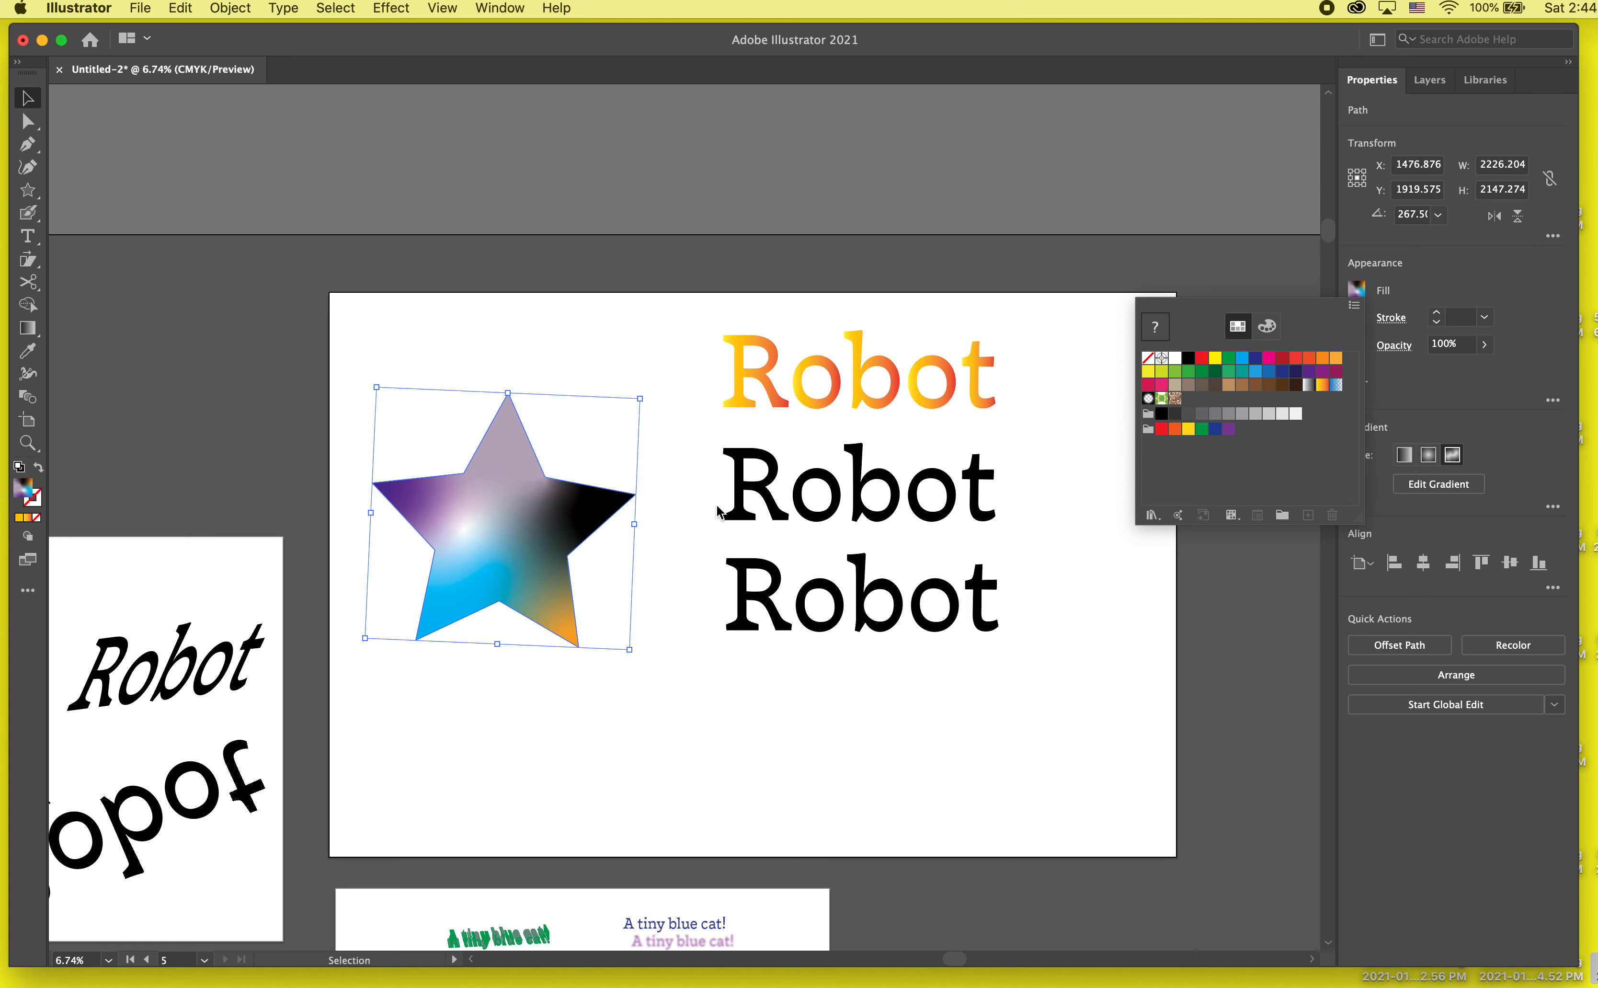
pyautogui.click(532, 659)
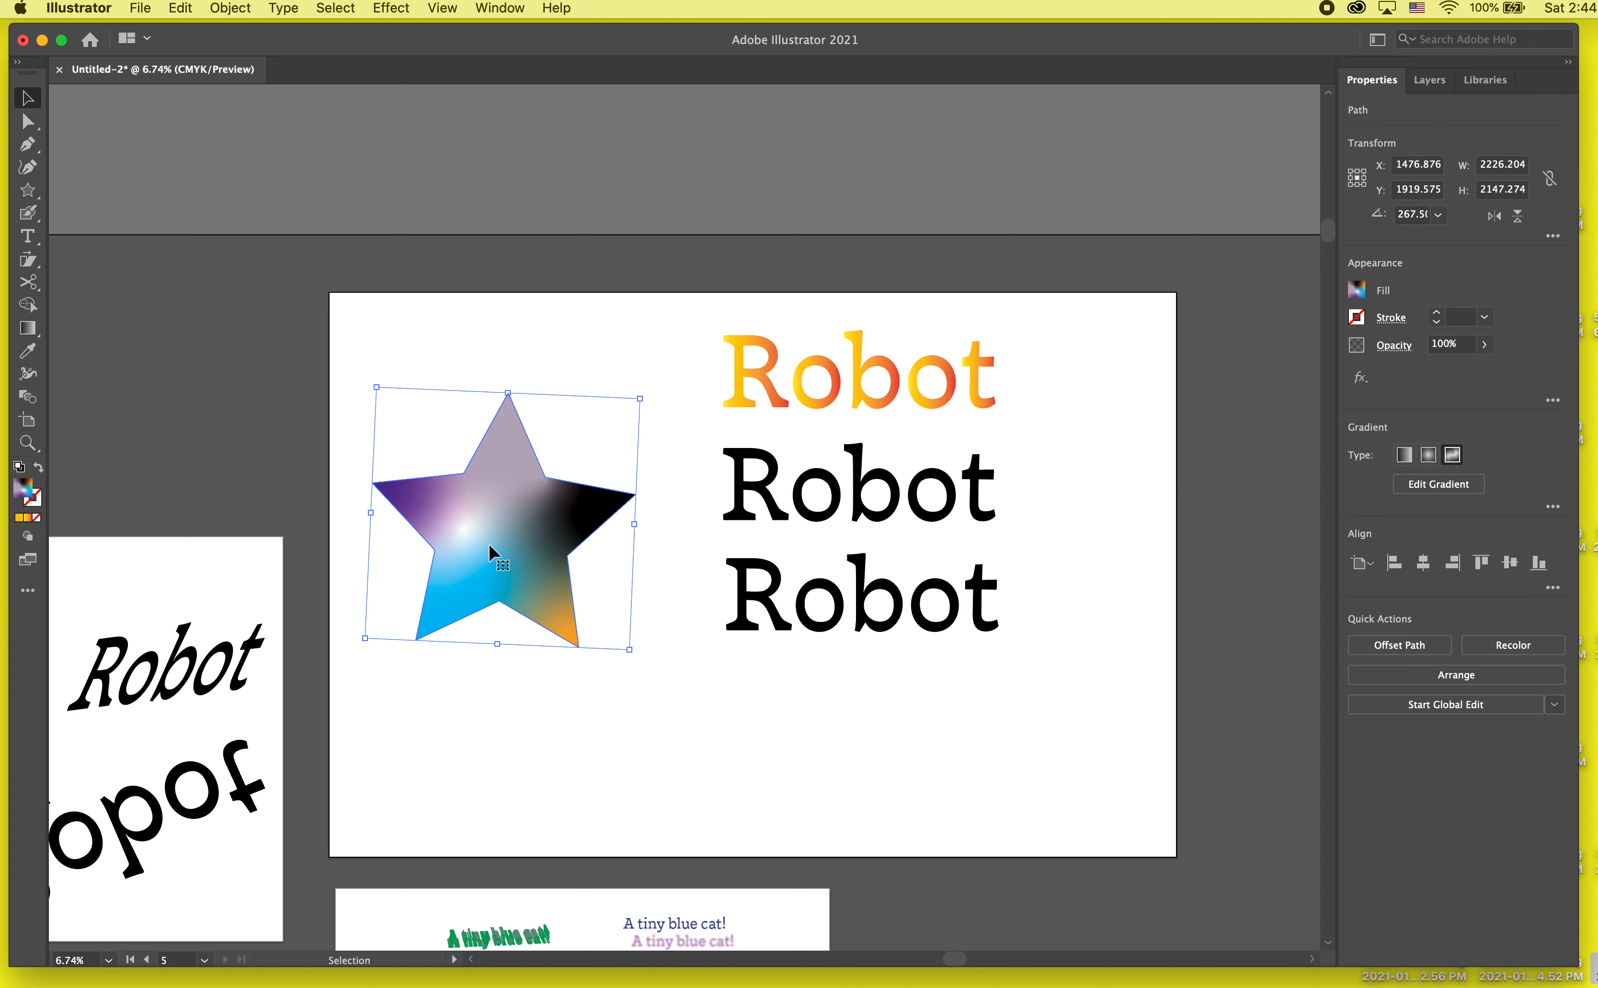
pyautogui.doubleClick(460, 483)
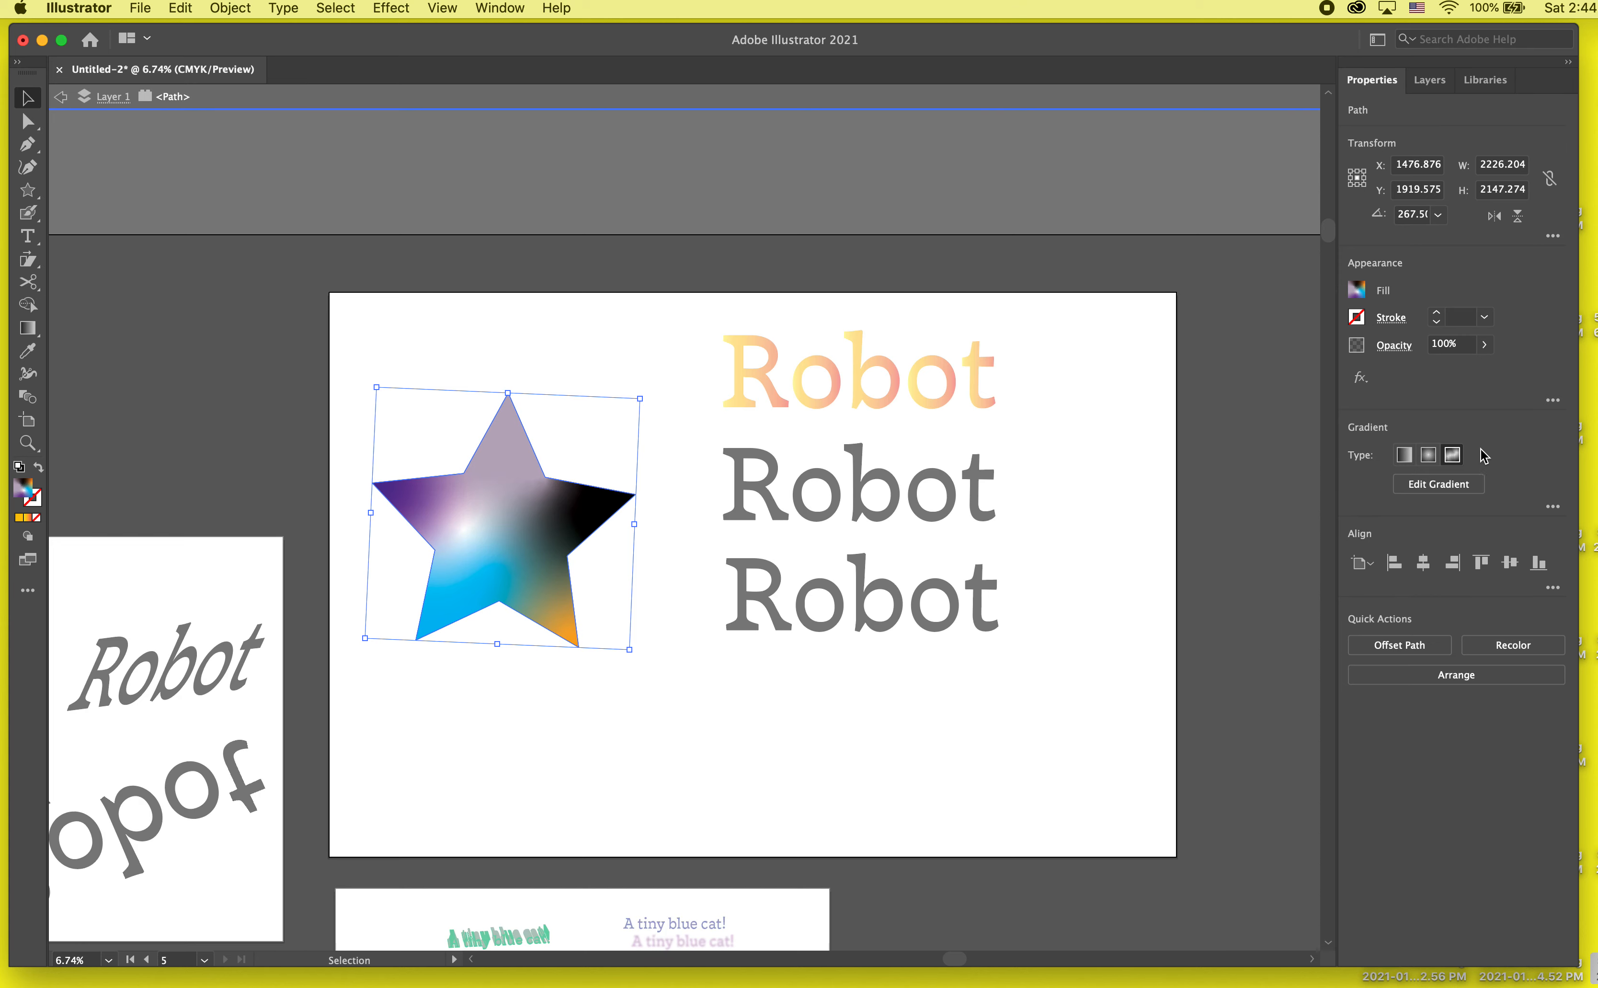
pyautogui.click(1428, 458)
pyautogui.click(1438, 484)
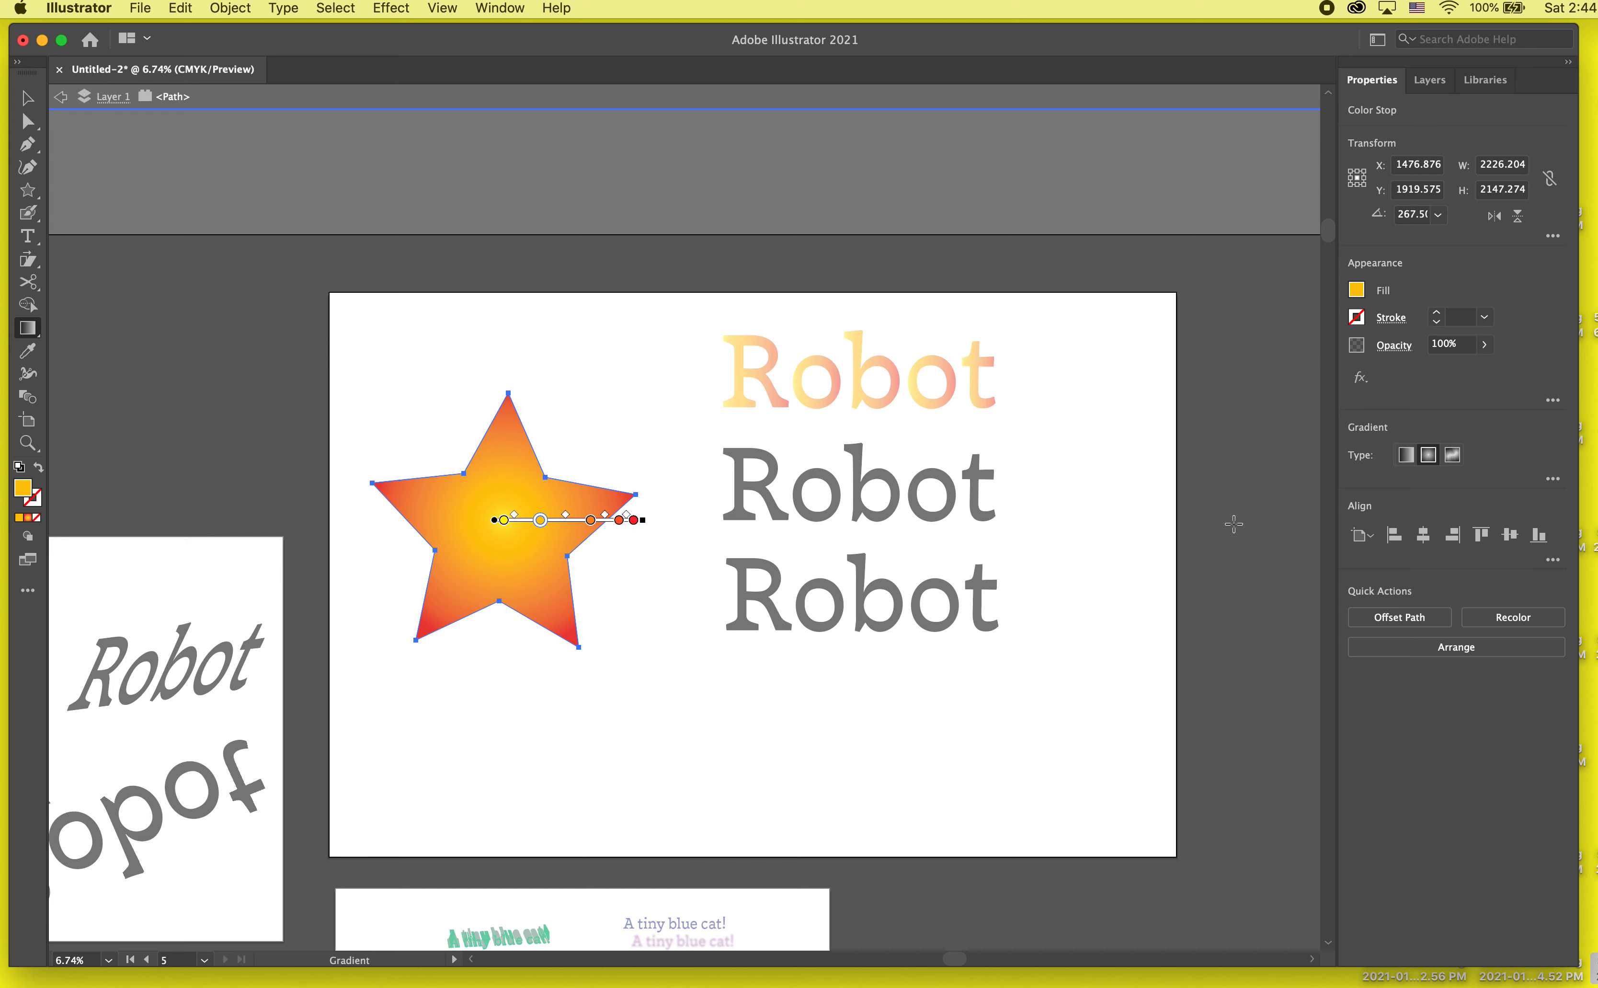
pyautogui.click(1234, 524)
pyautogui.press('v')
pyautogui.doubleClick(662, 693)
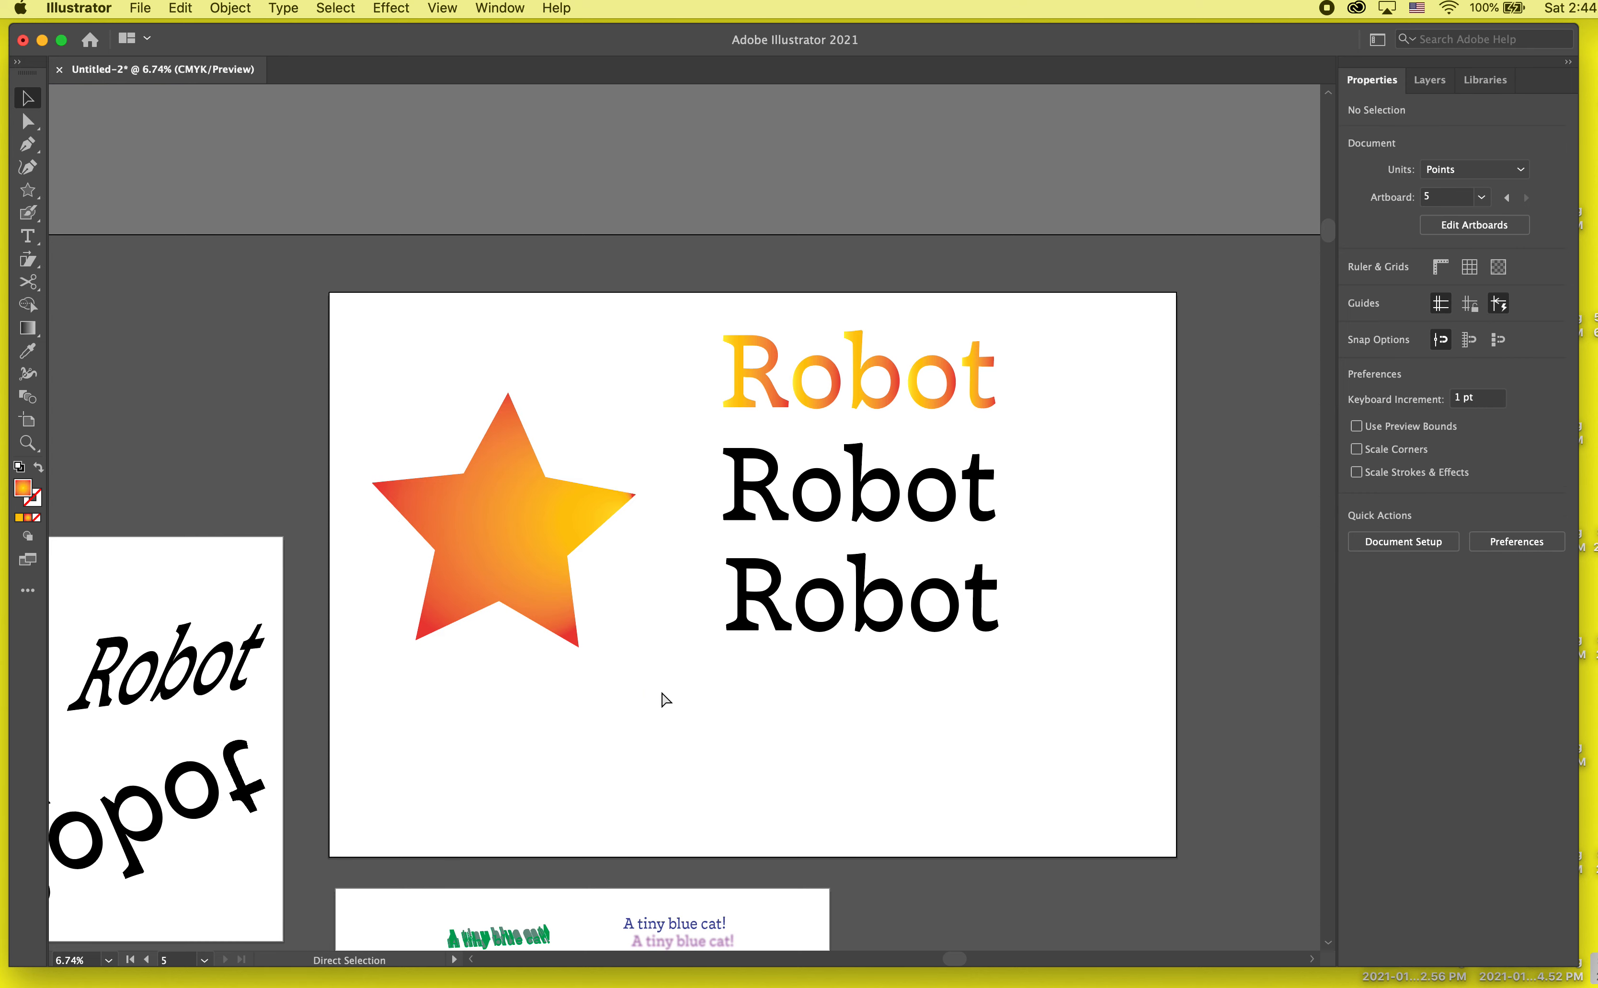
# Step: Undo the star's radial gradient changes back to the freeform gradient and exit isolation mode
pyautogui.press('super+z')
pyautogui.press('super+z')
pyautogui.press('super+z')
pyautogui.press('super+z')
pyautogui.press('super+z')
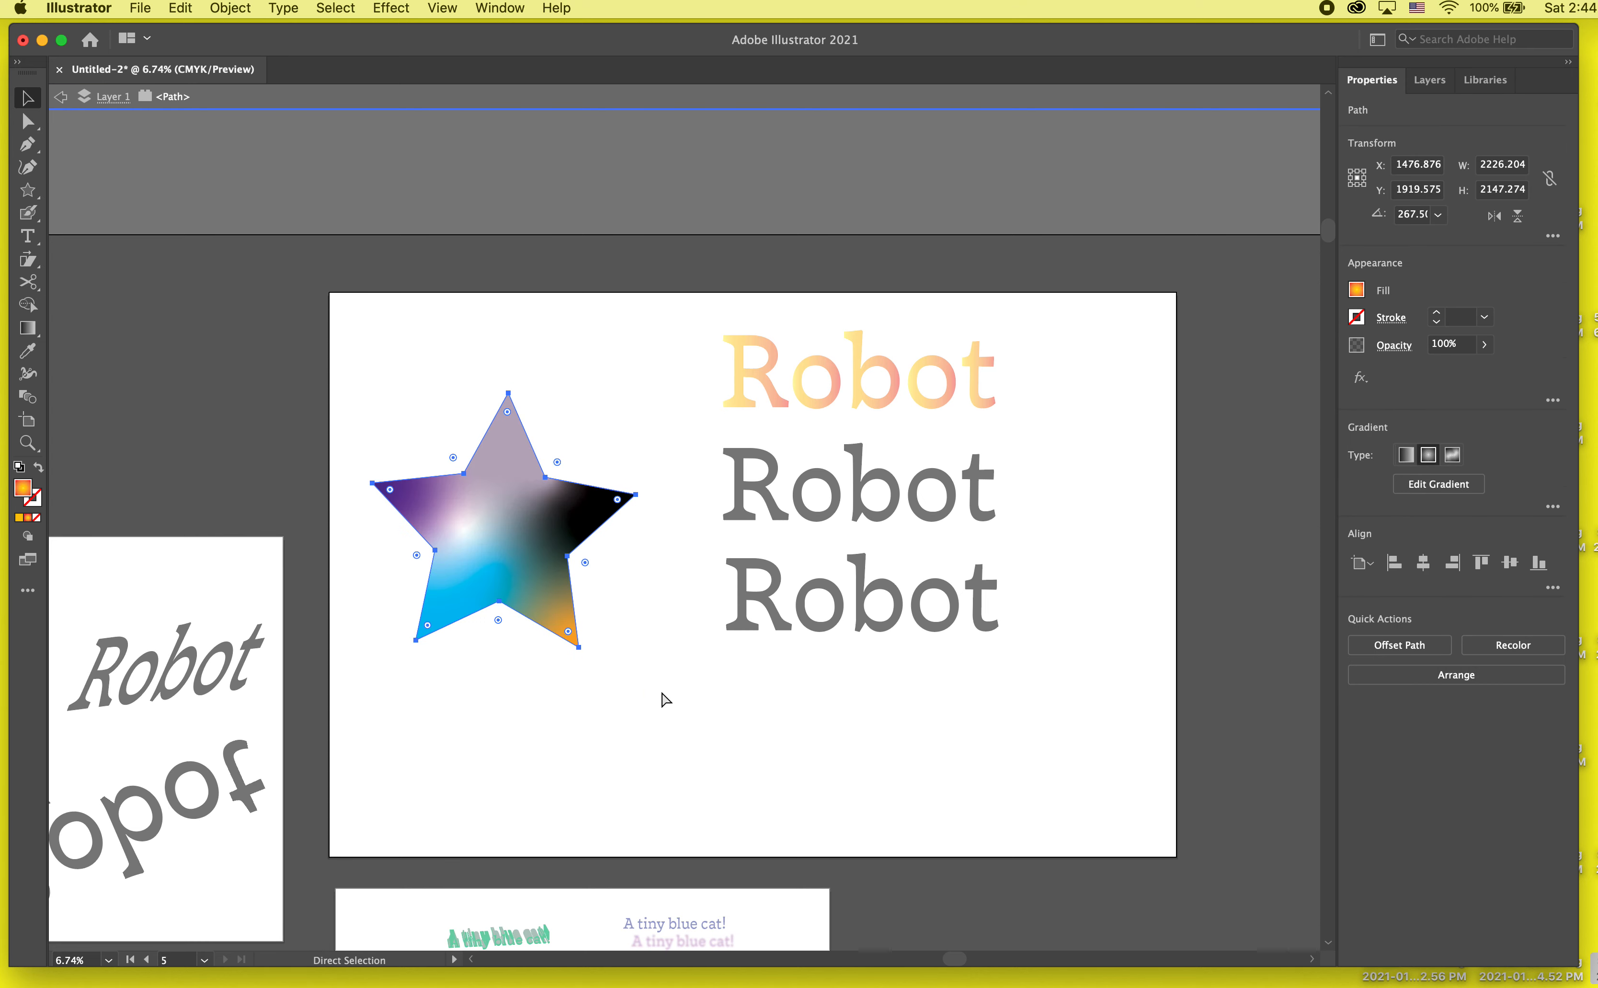
pyautogui.doubleClick(661, 689)
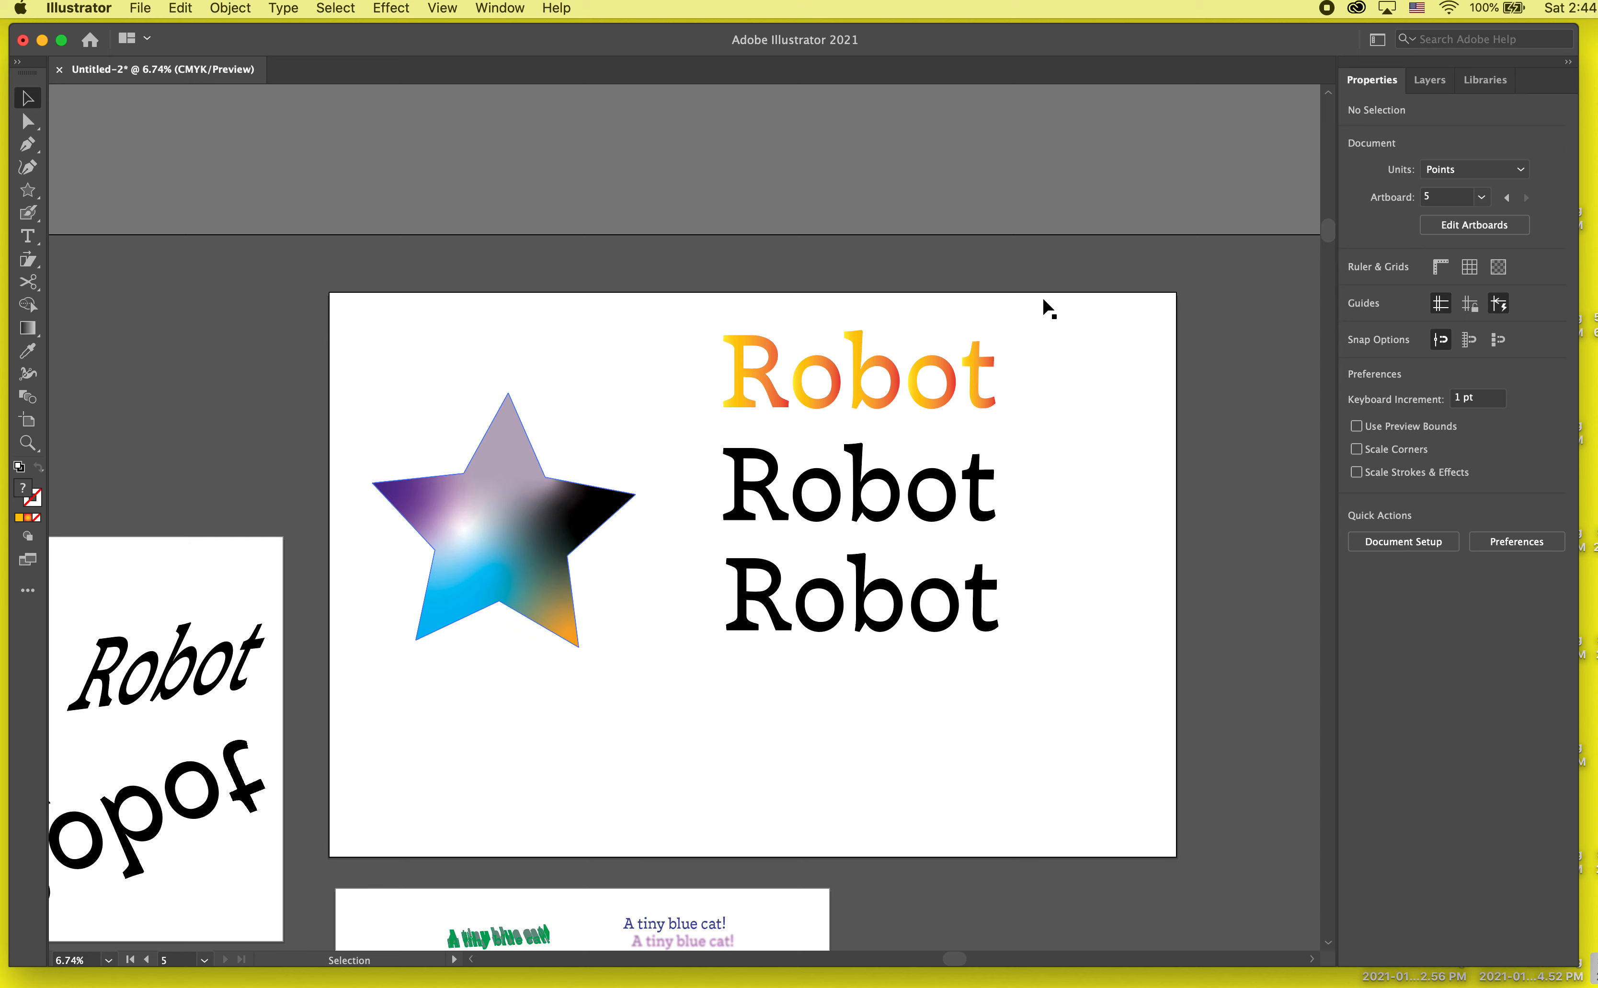
# Step: Recolor the uppermost Robot word's gradient with a green first stop and a purple last stop (C 54.51, M 100, Y 0.39, K 0)
pyautogui.click(867, 397)
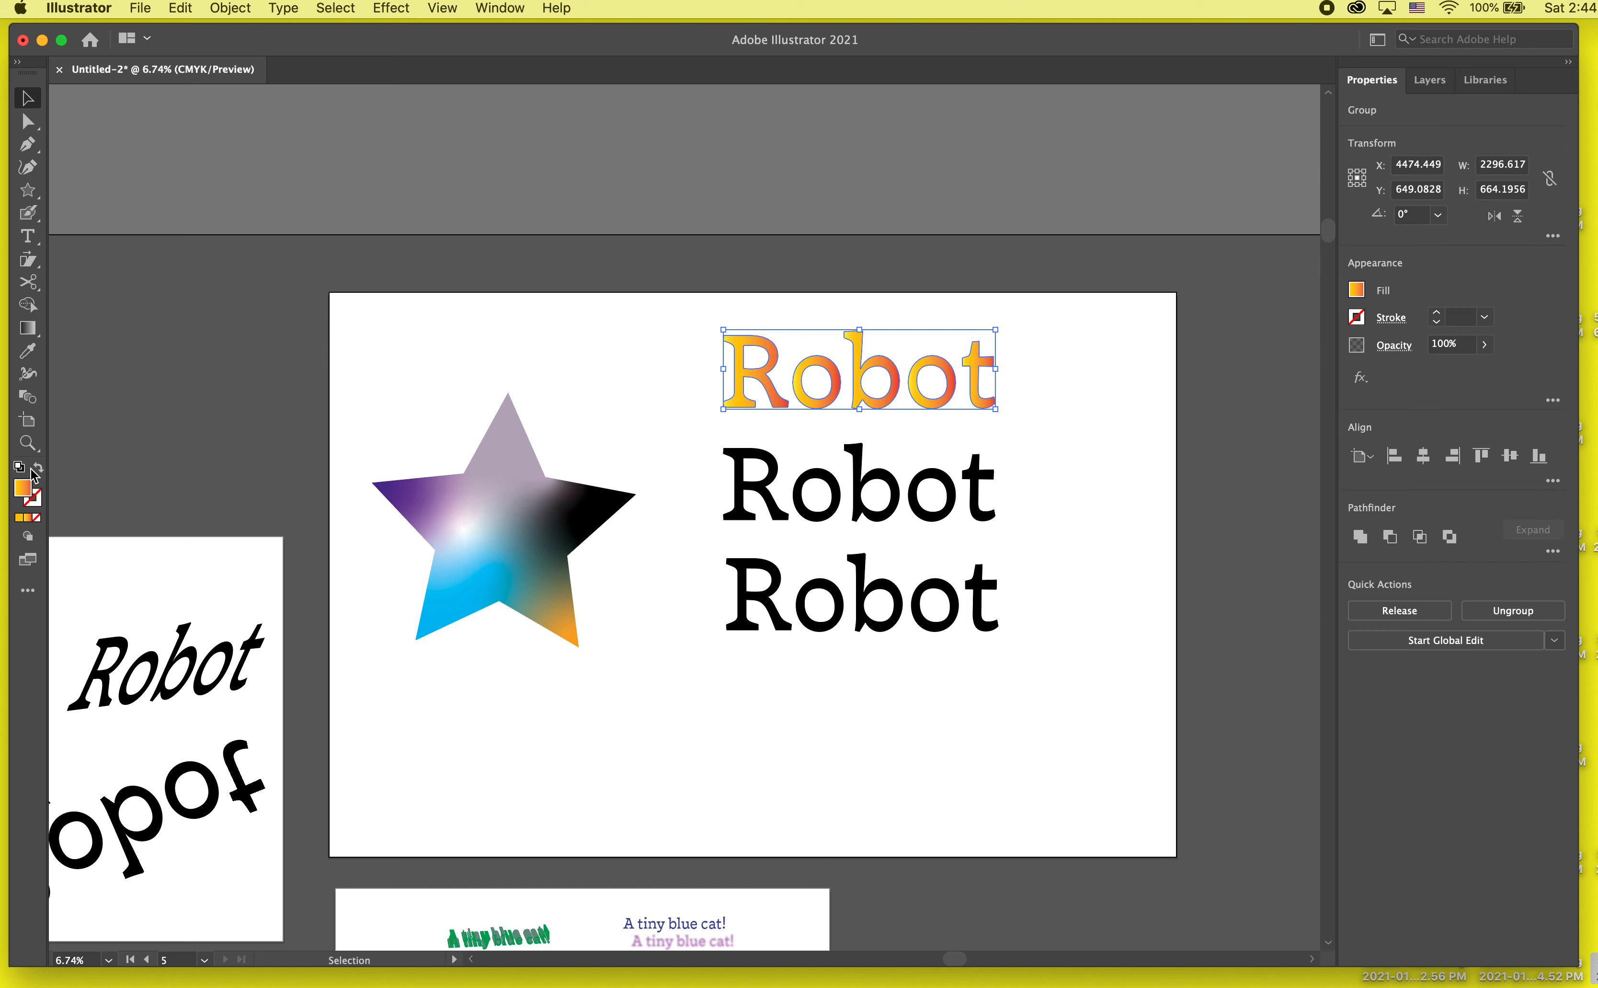
pyautogui.doubleClick(27, 487)
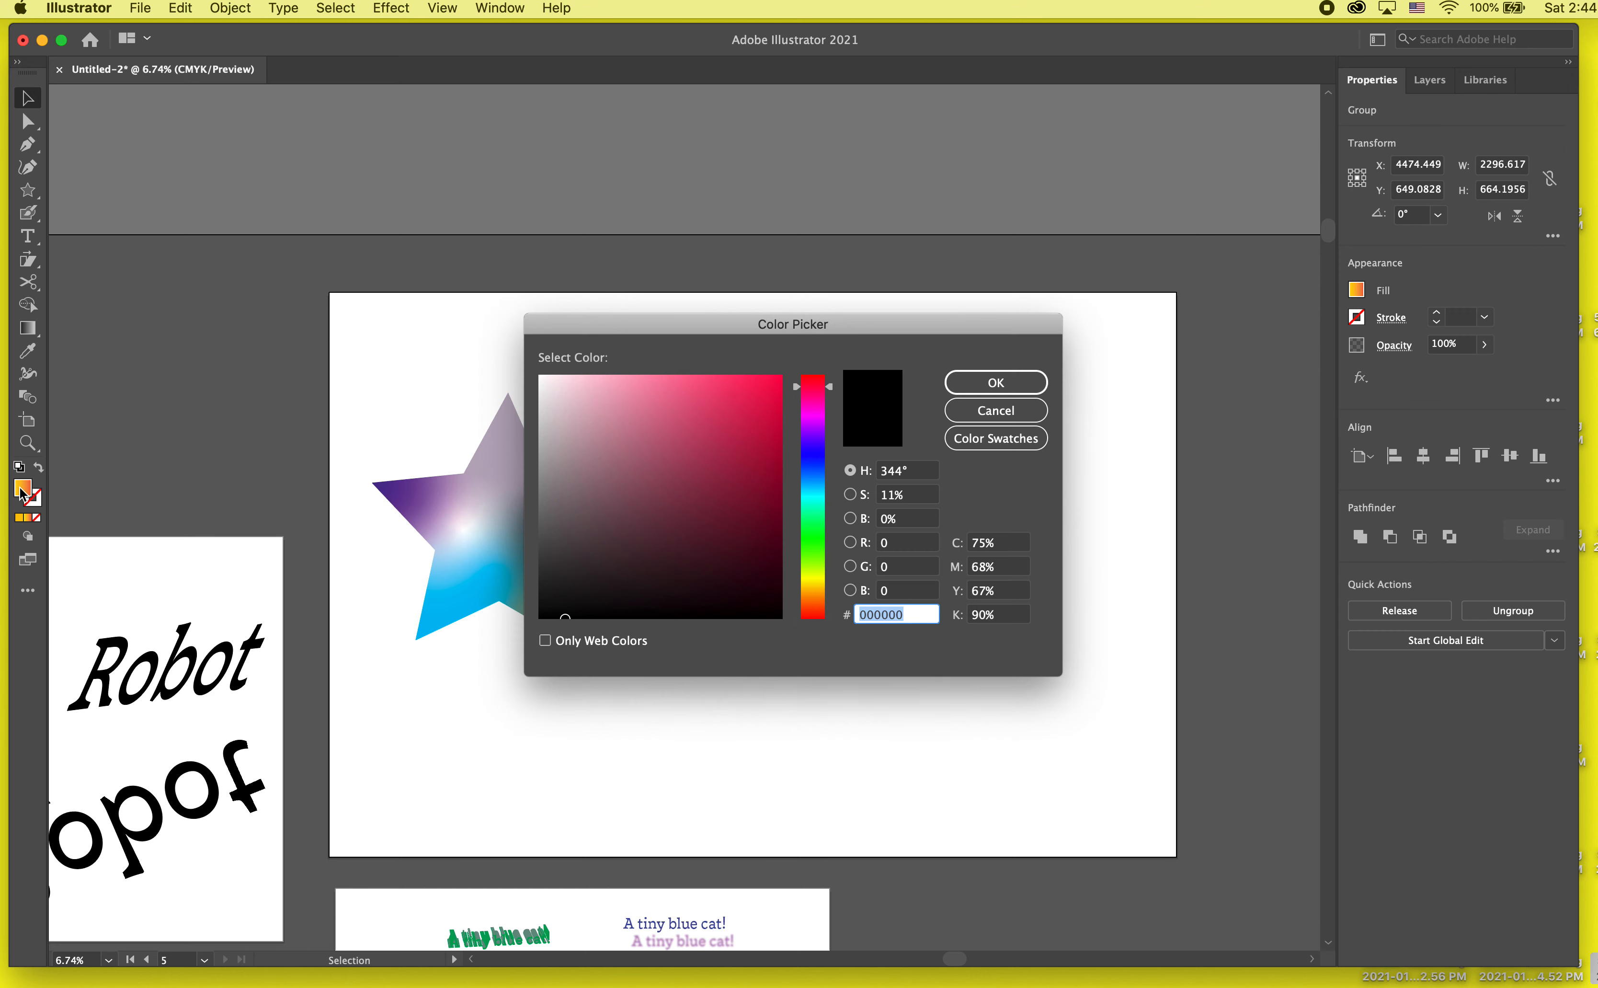
pyautogui.click(996, 411)
pyautogui.click(27, 519)
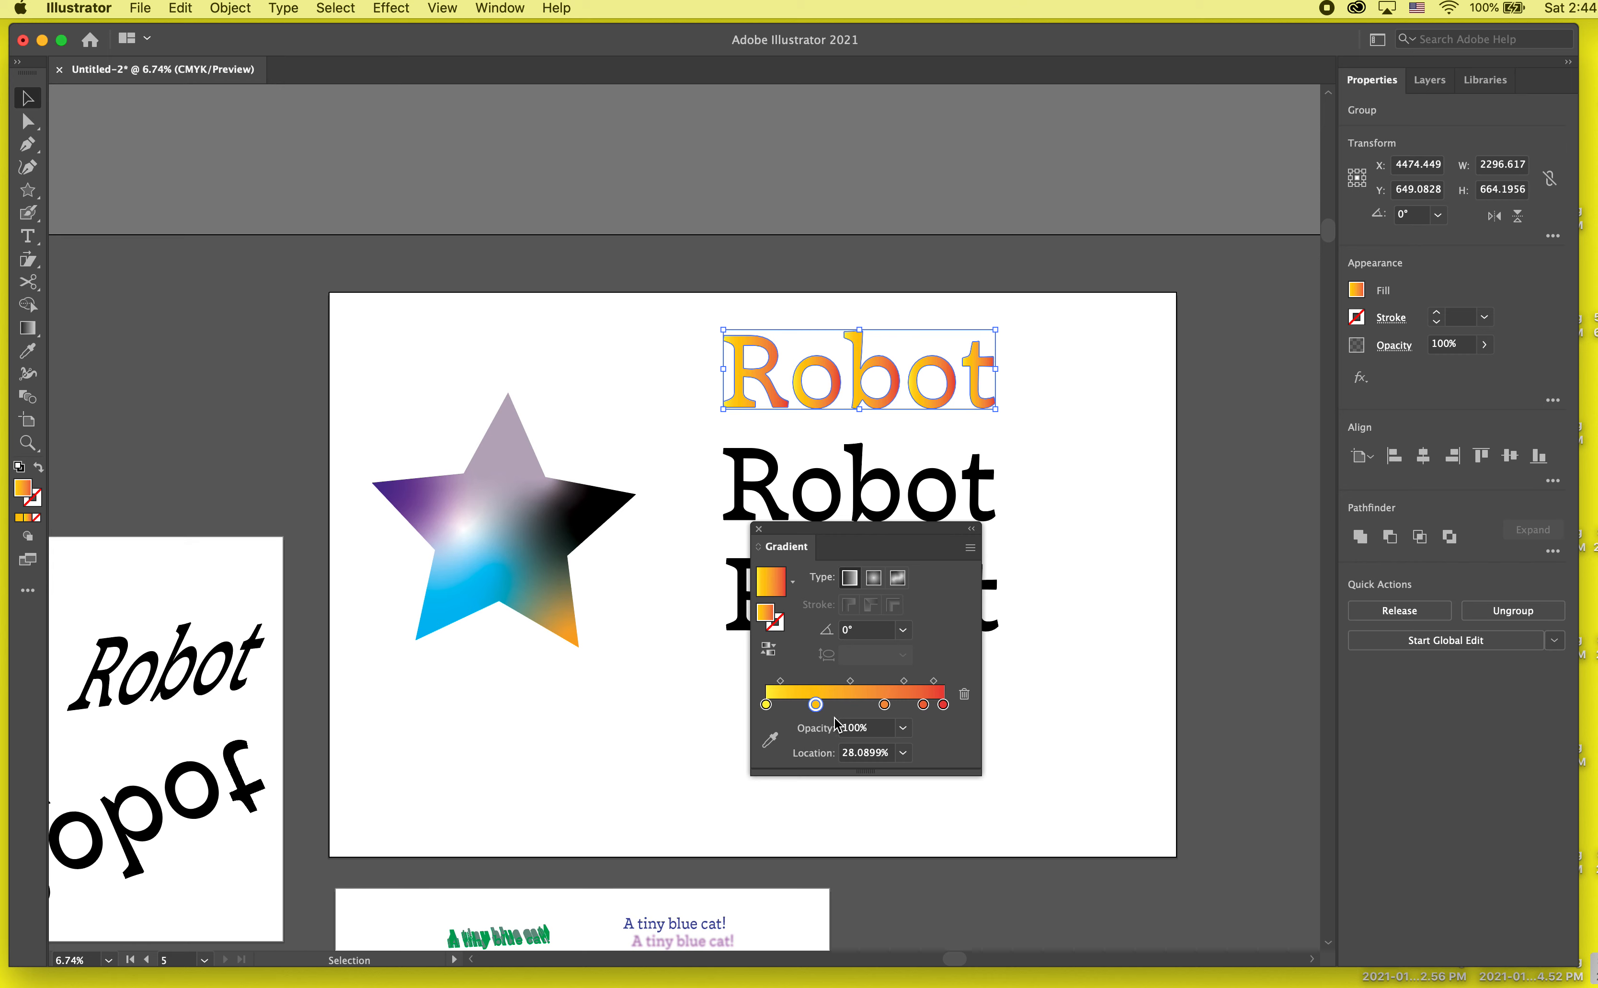
pyautogui.click(766, 705)
pyautogui.doubleClick(766, 705)
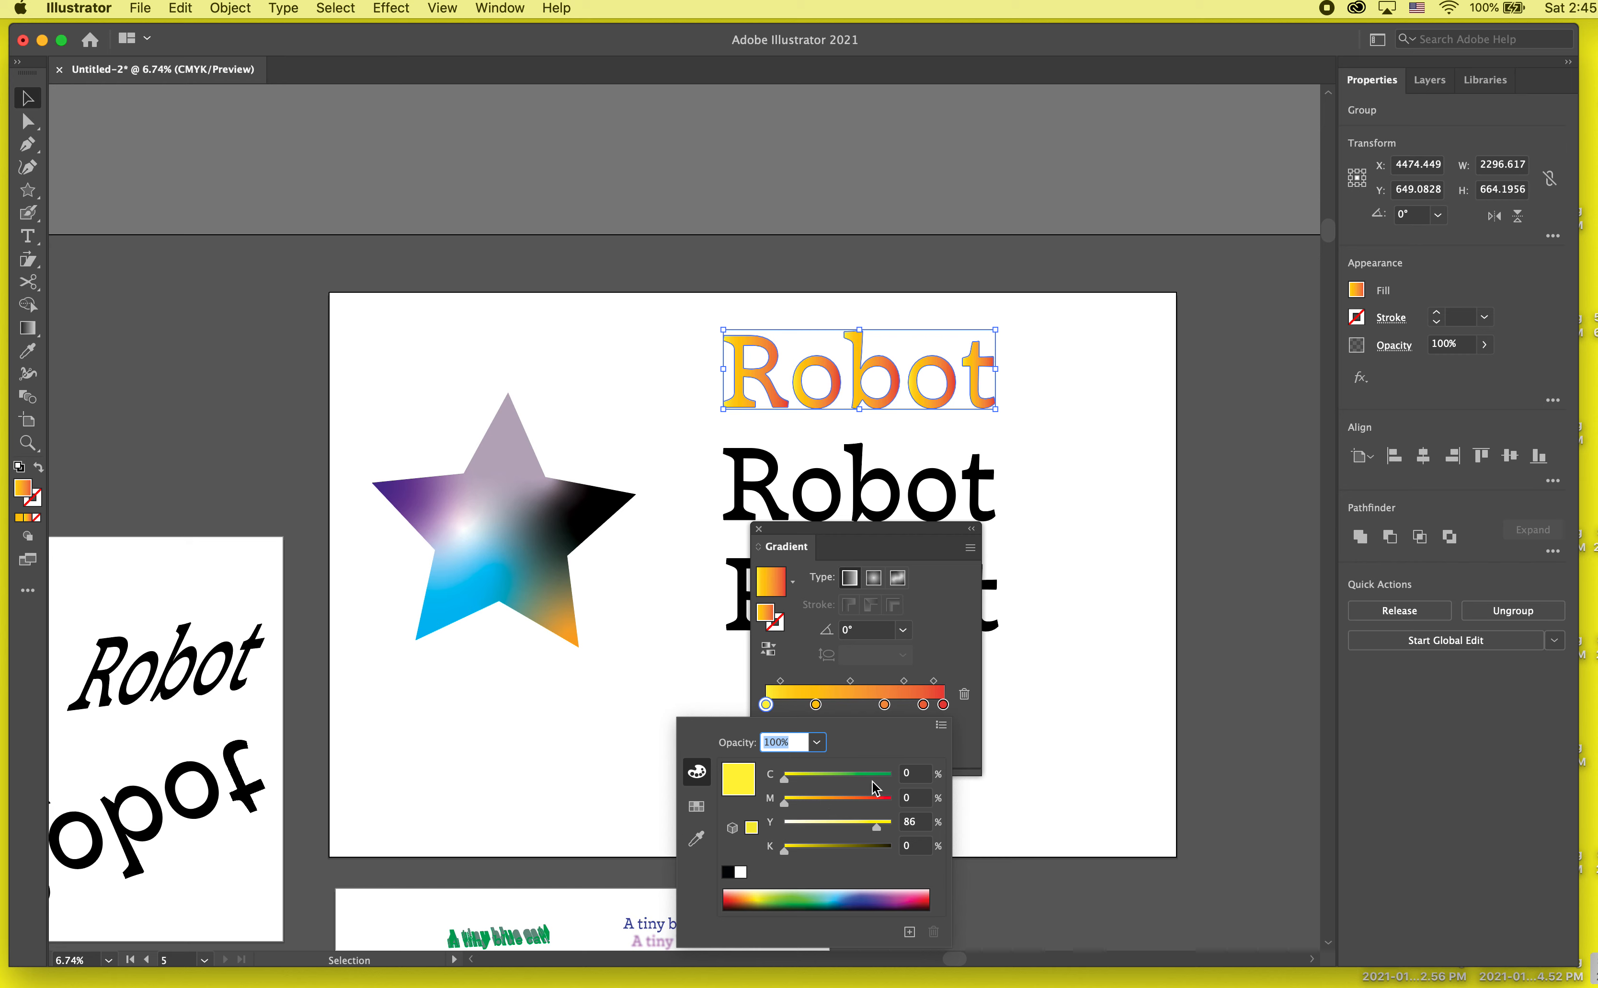
pyautogui.click(884, 778)
pyautogui.doubleClick(943, 706)
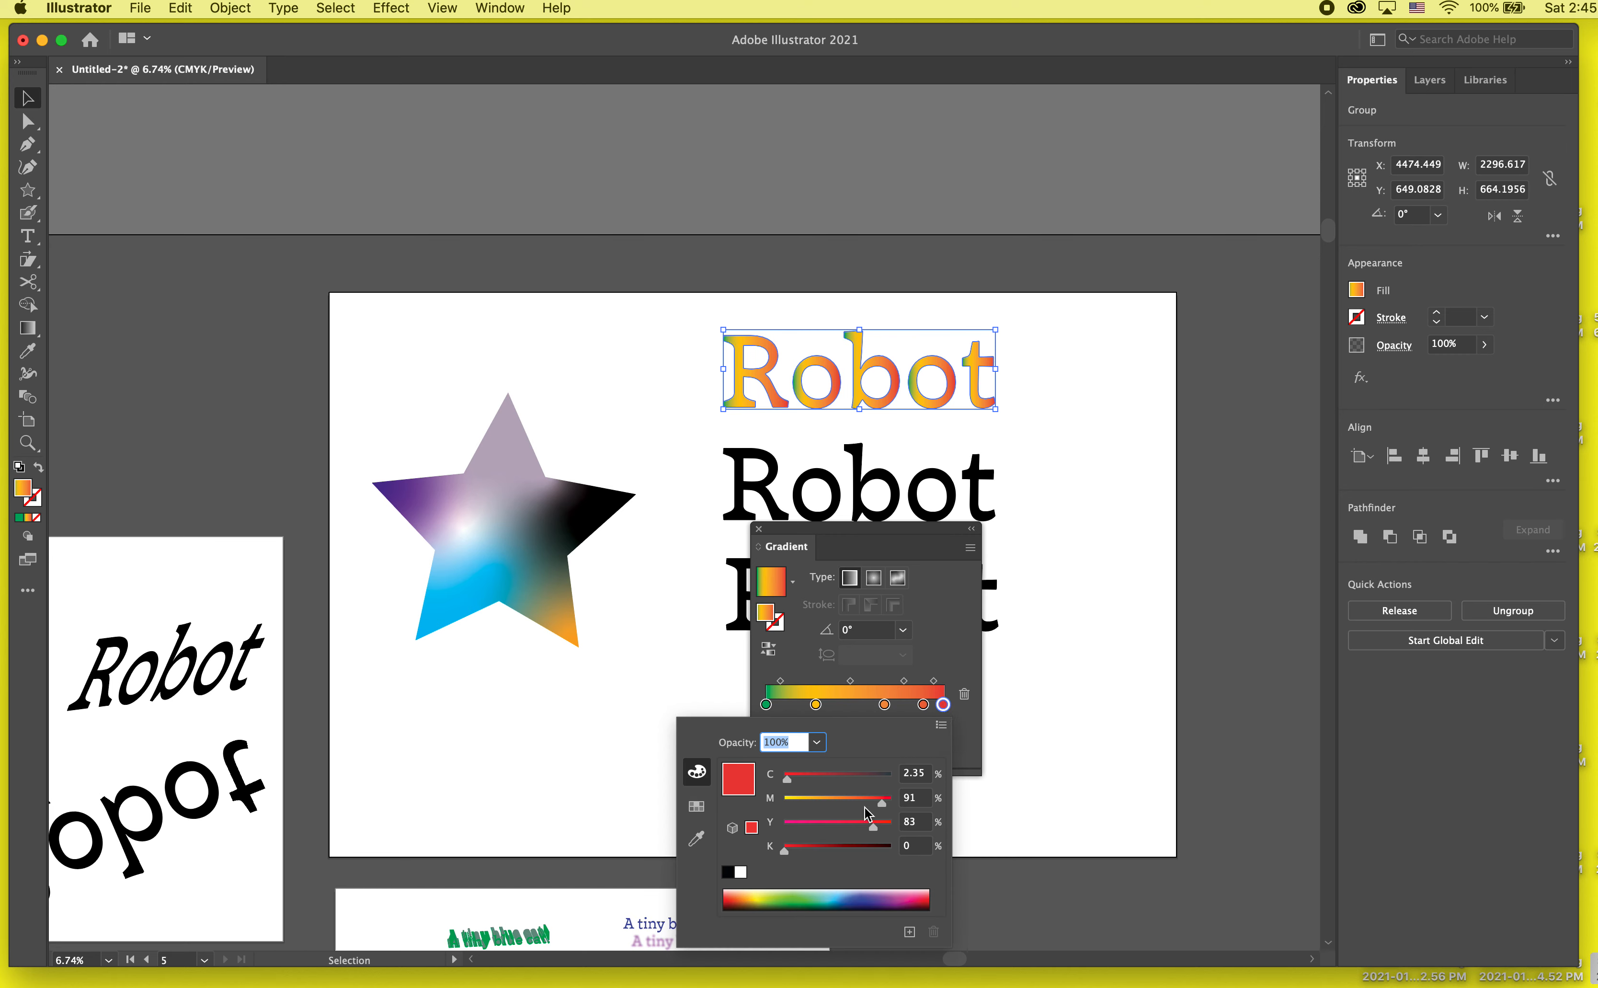
pyautogui.click(901, 897)
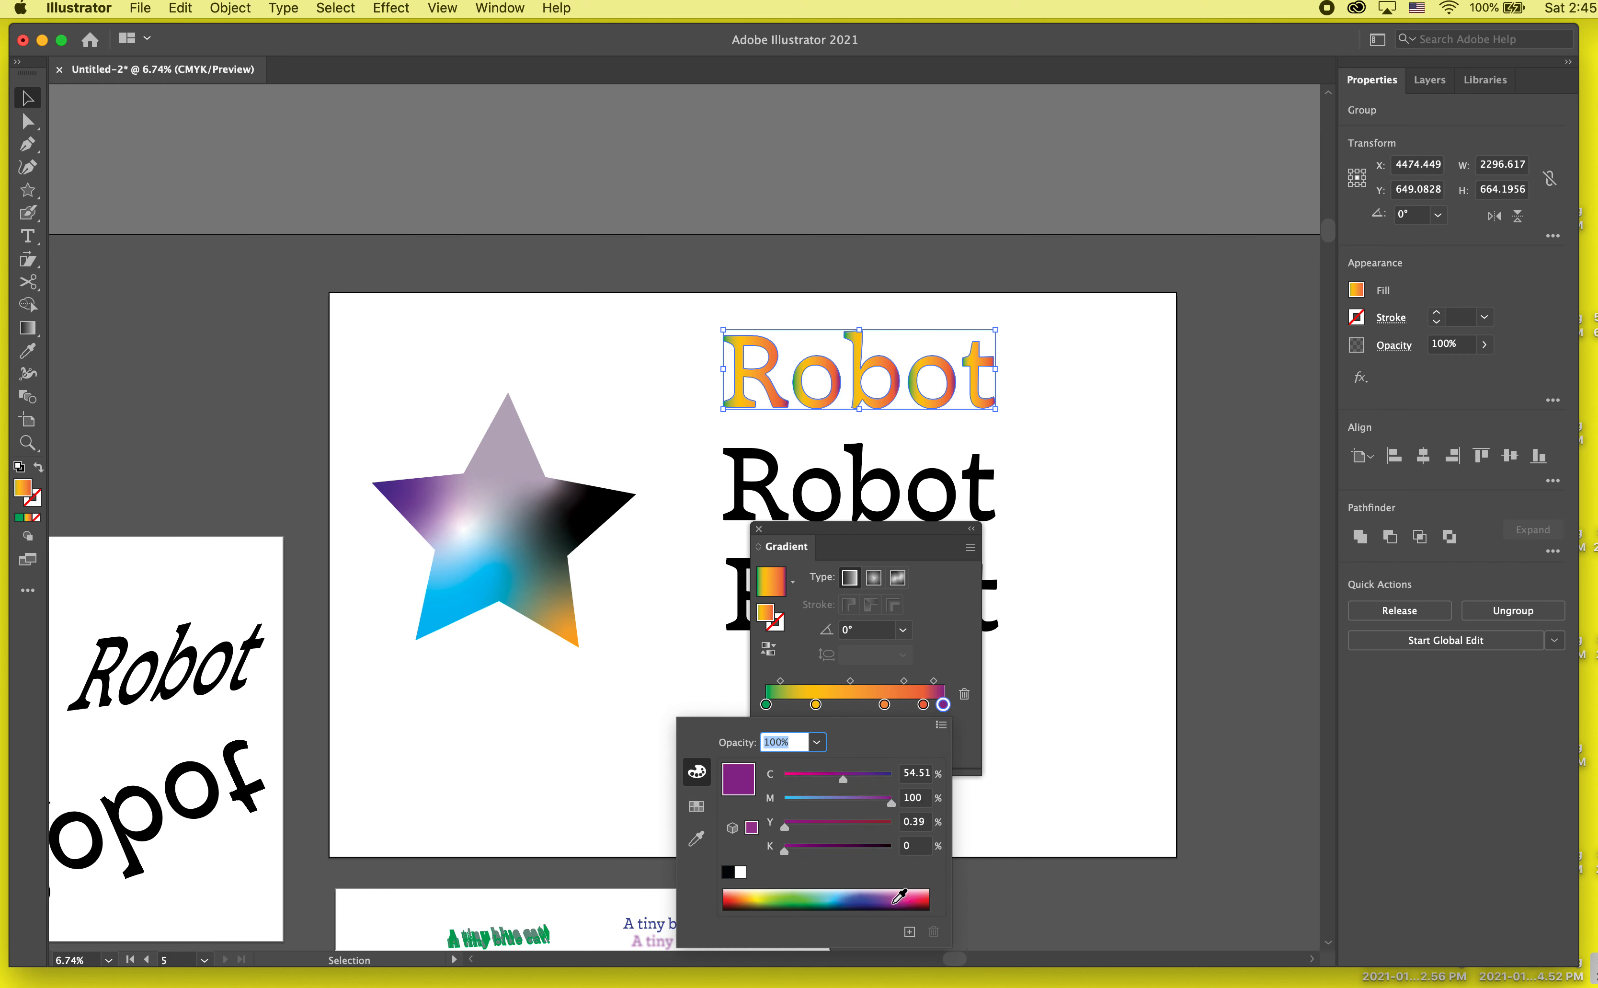
# Step: Reduce the two stops before the purple end to one at about 51% and color it salmon (C 1.84, M 44, Y 43)
pyautogui.click(884, 704)
pyautogui.moveTo(884, 705)
pyautogui.mouseDown()
pyautogui.moveTo(888, 740)
pyautogui.moveTo(855, 704)
pyautogui.mouseUp()
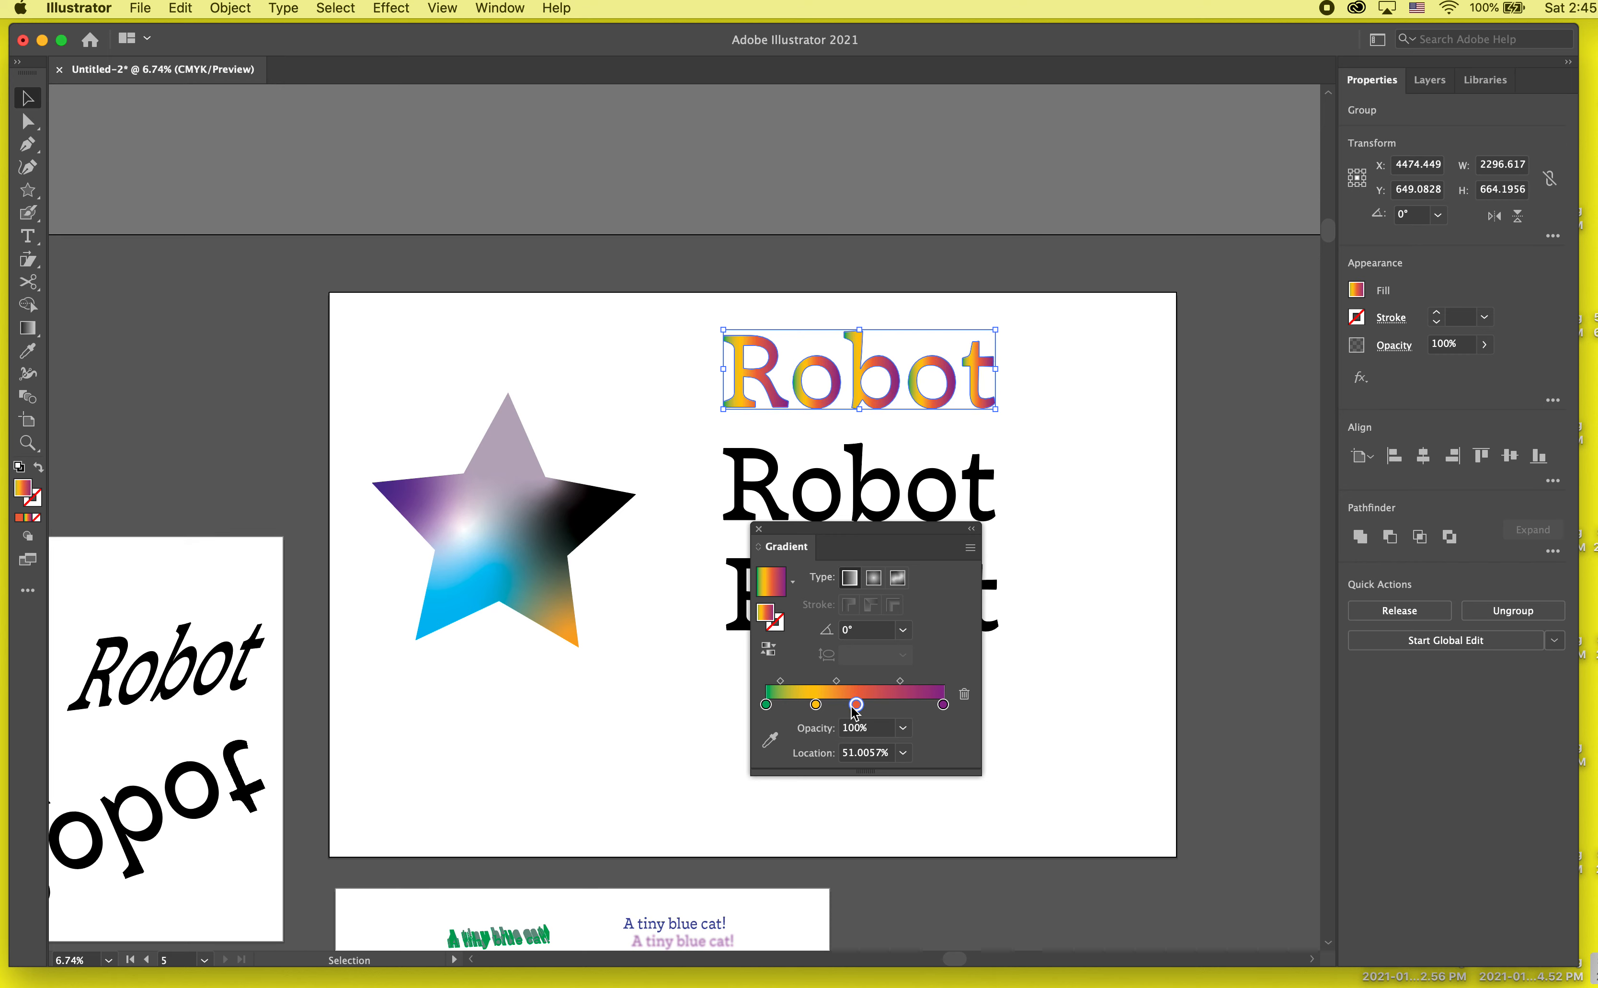
pyautogui.doubleClick(856, 703)
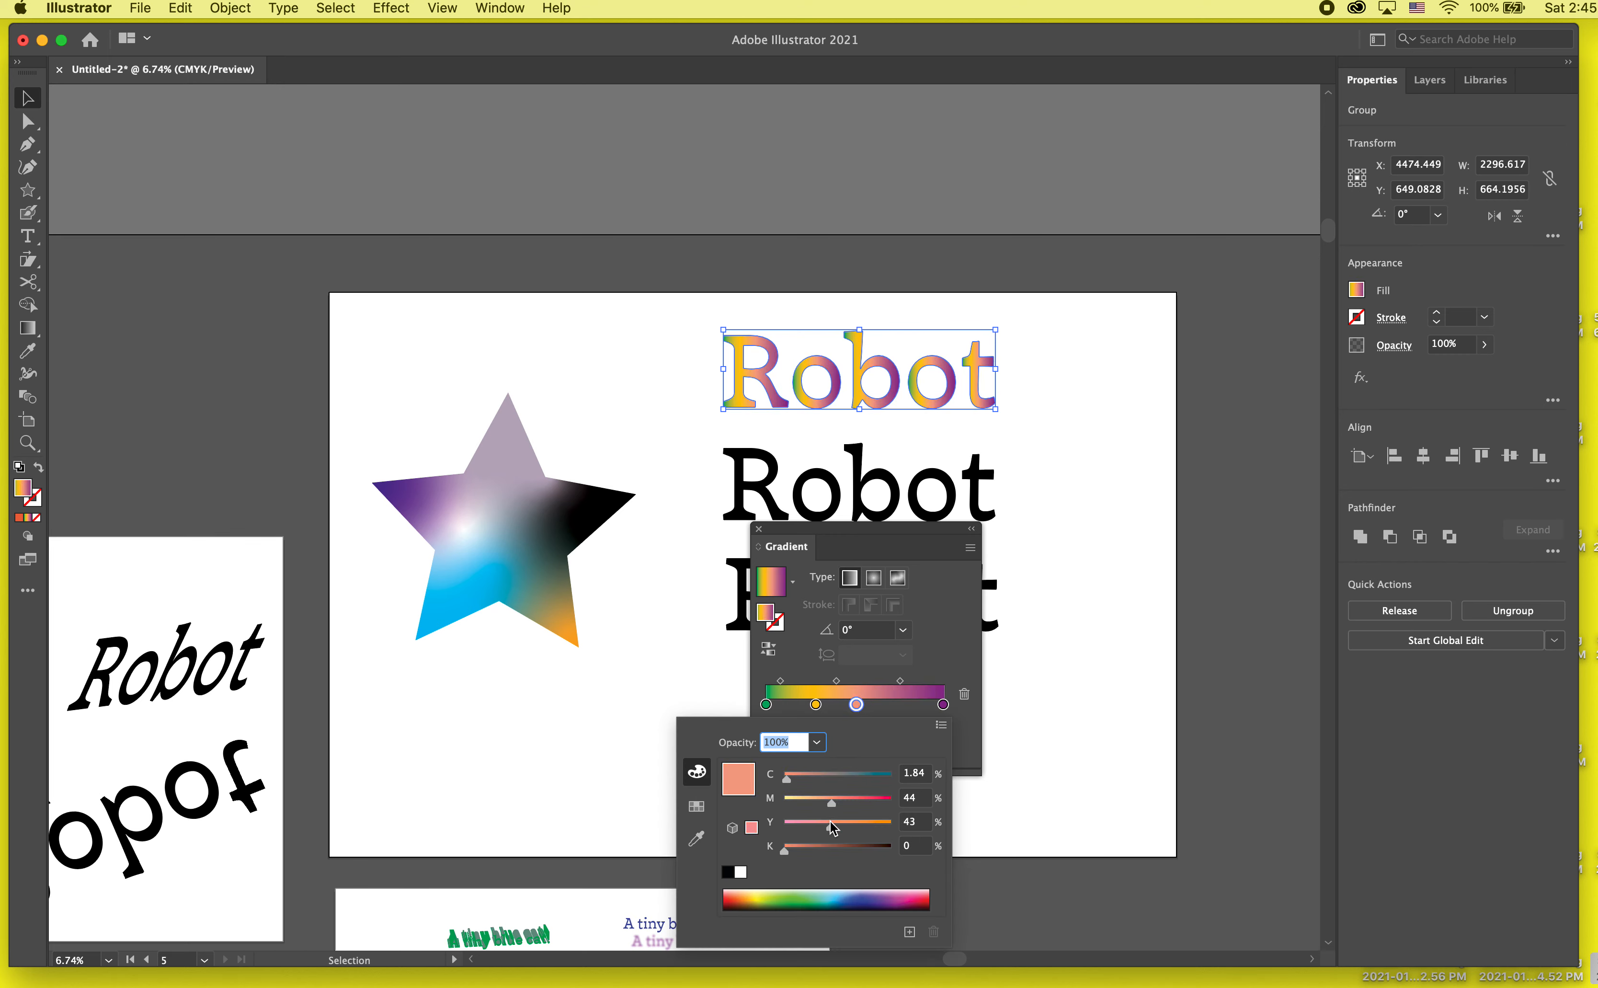
# Step: Recolor the gradient's yellow stop to a soft grey with C 24, M 22, Y 23, K 0
pyautogui.doubleClick(815, 704)
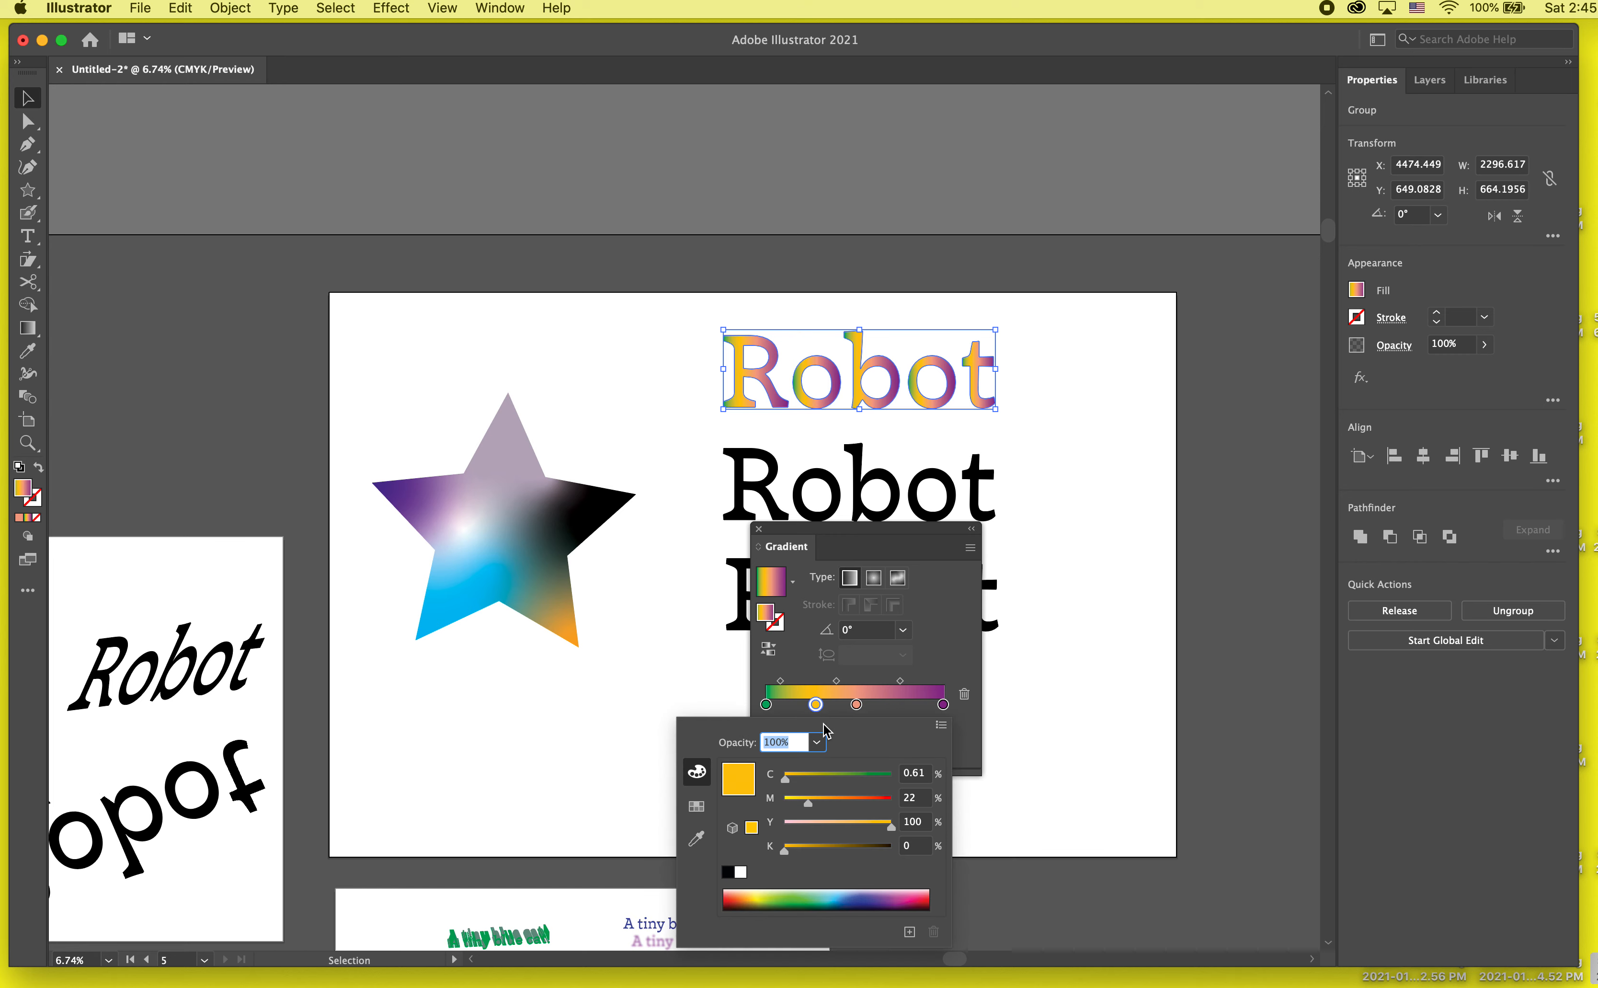
pyautogui.click(840, 773)
pyautogui.moveTo(840, 773); pyautogui.dragTo(812, 774)
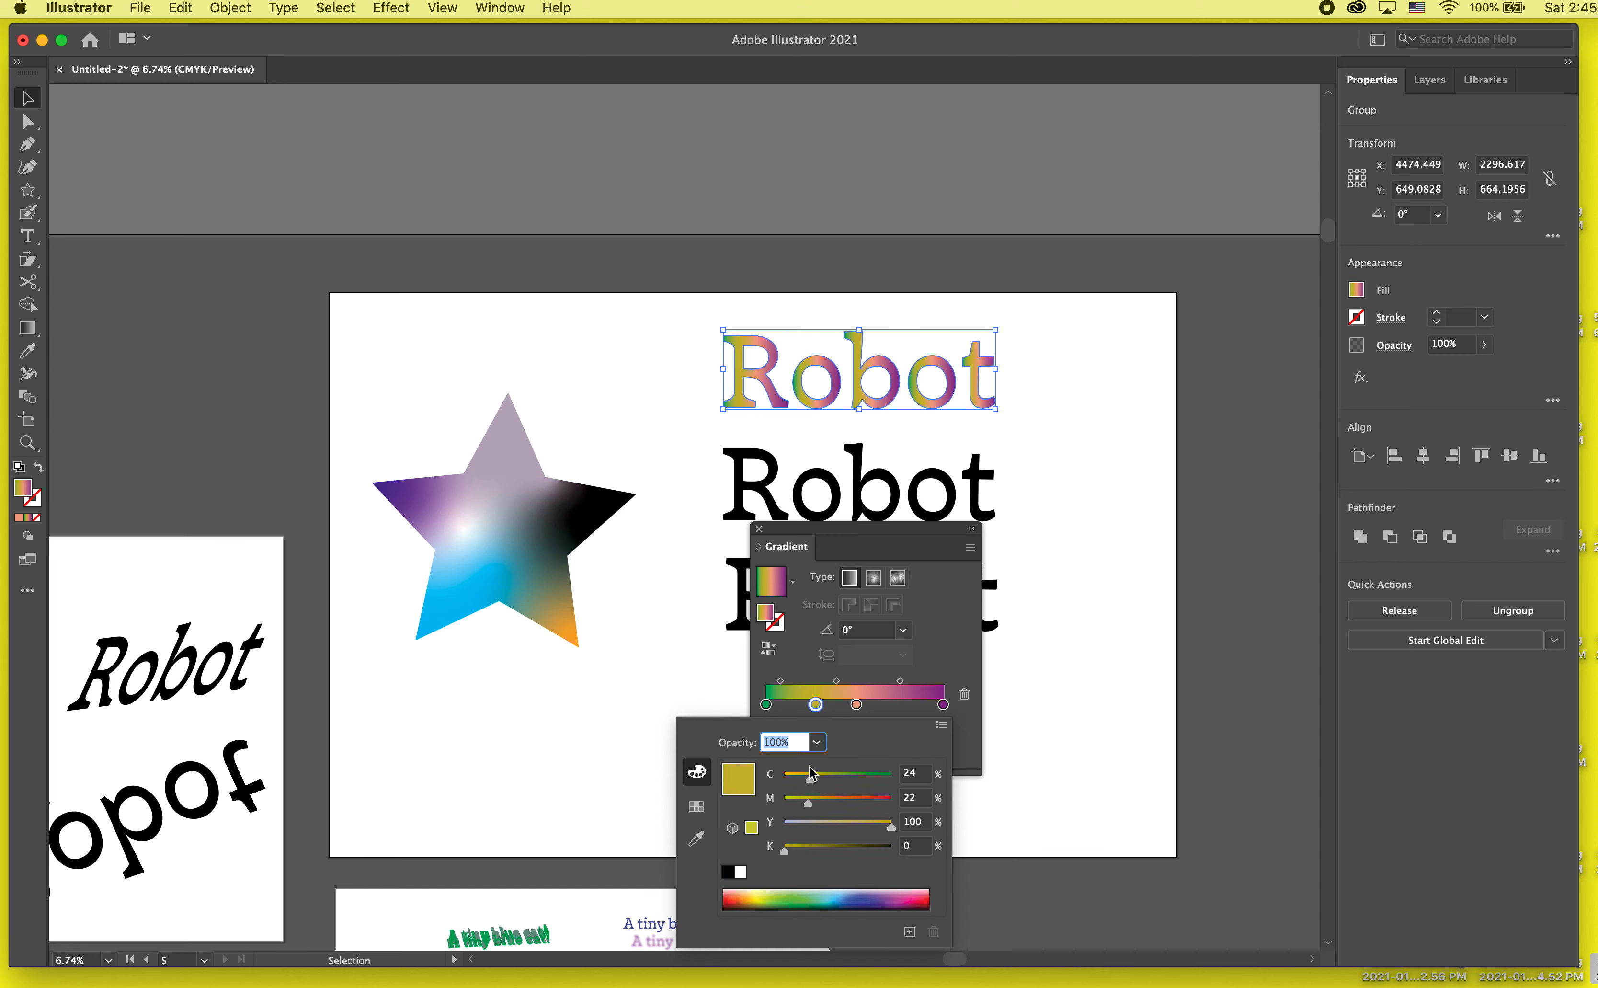
pyautogui.moveTo(863, 826); pyautogui.dragTo(808, 823)
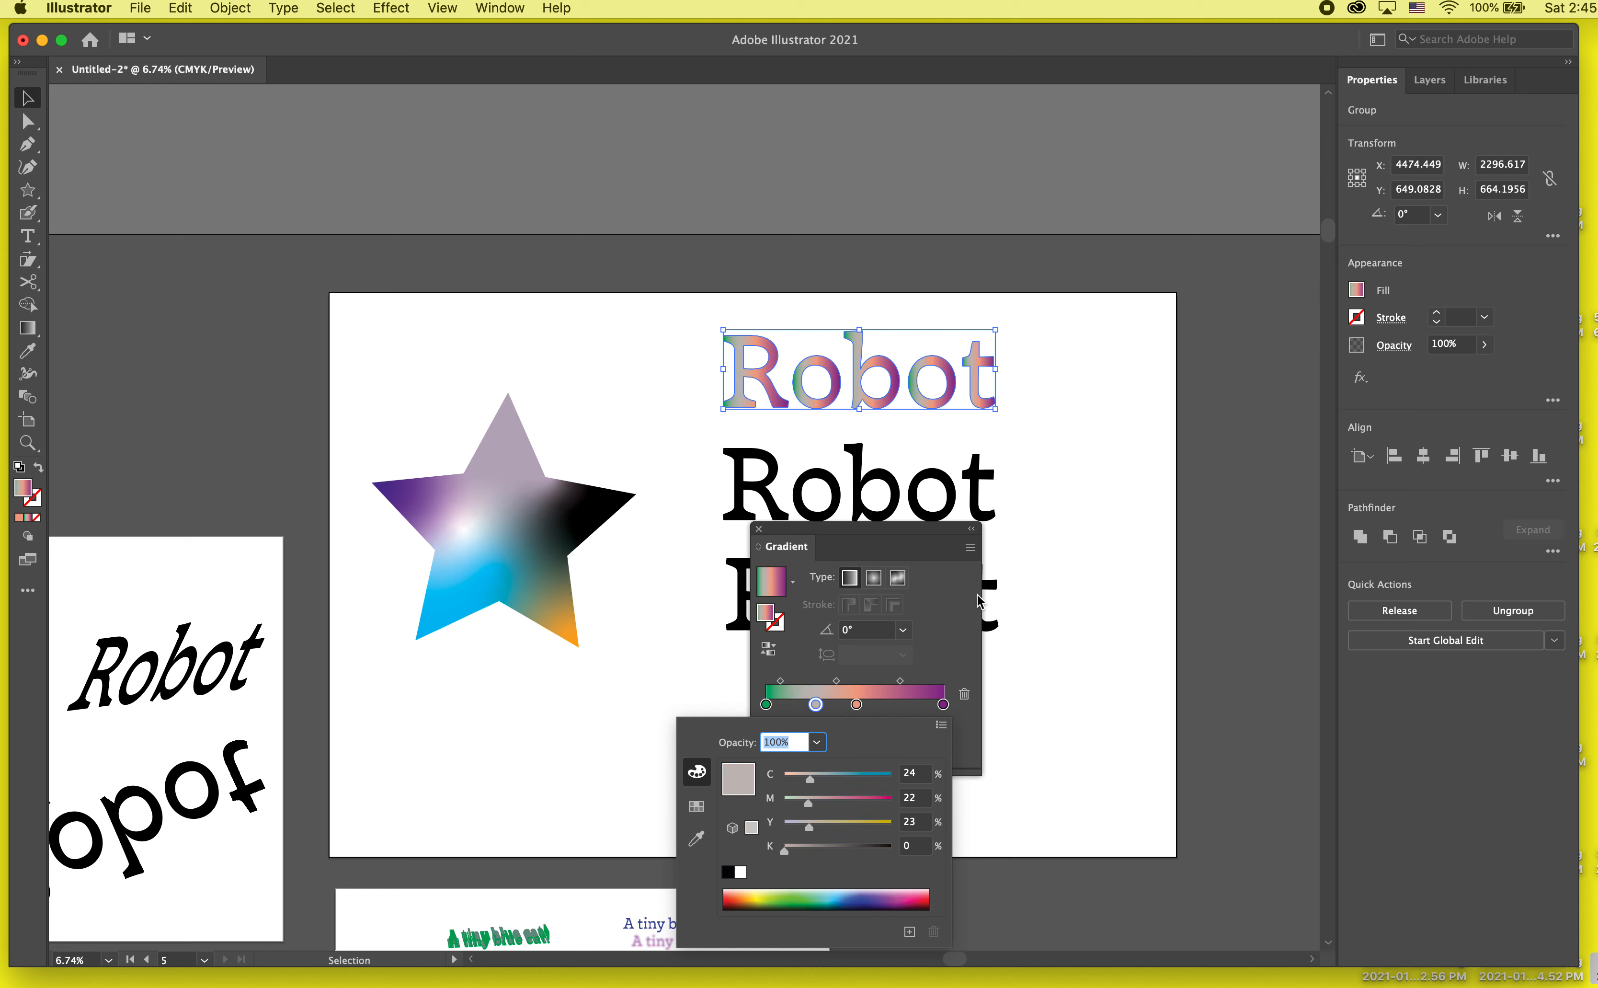
pyautogui.click(960, 634)
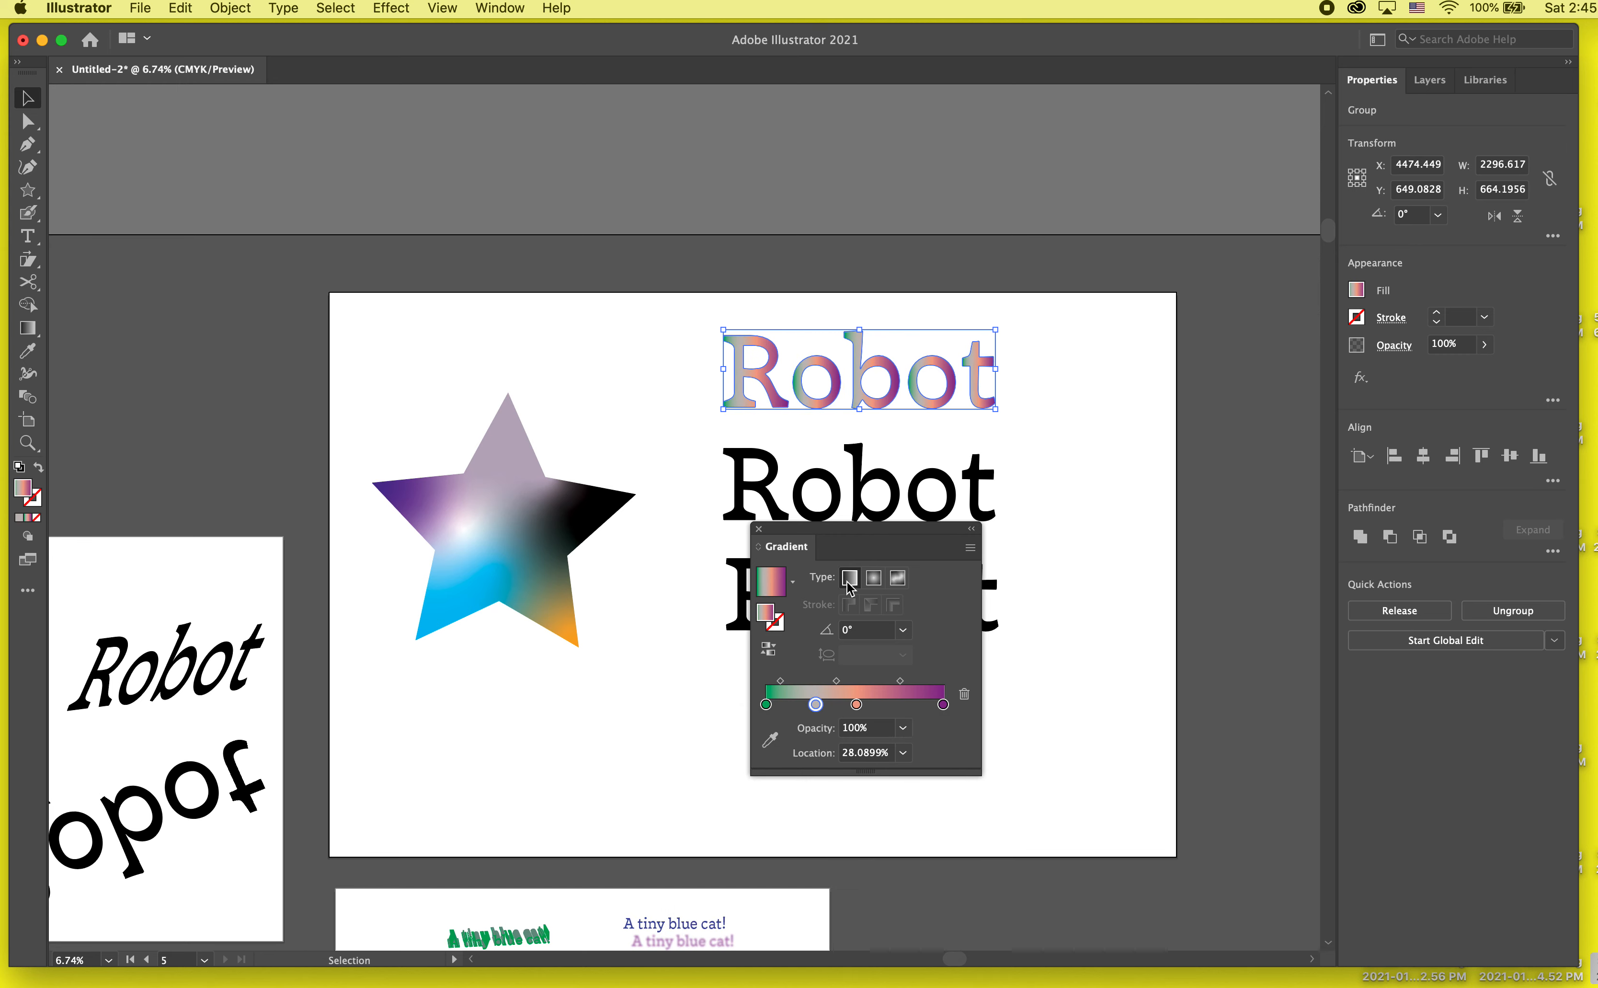
# Step: Save the edited gradient as a swatch named Robot Gradient, move the gradient settings clear of the words and deselect
pyautogui.click(1358, 290)
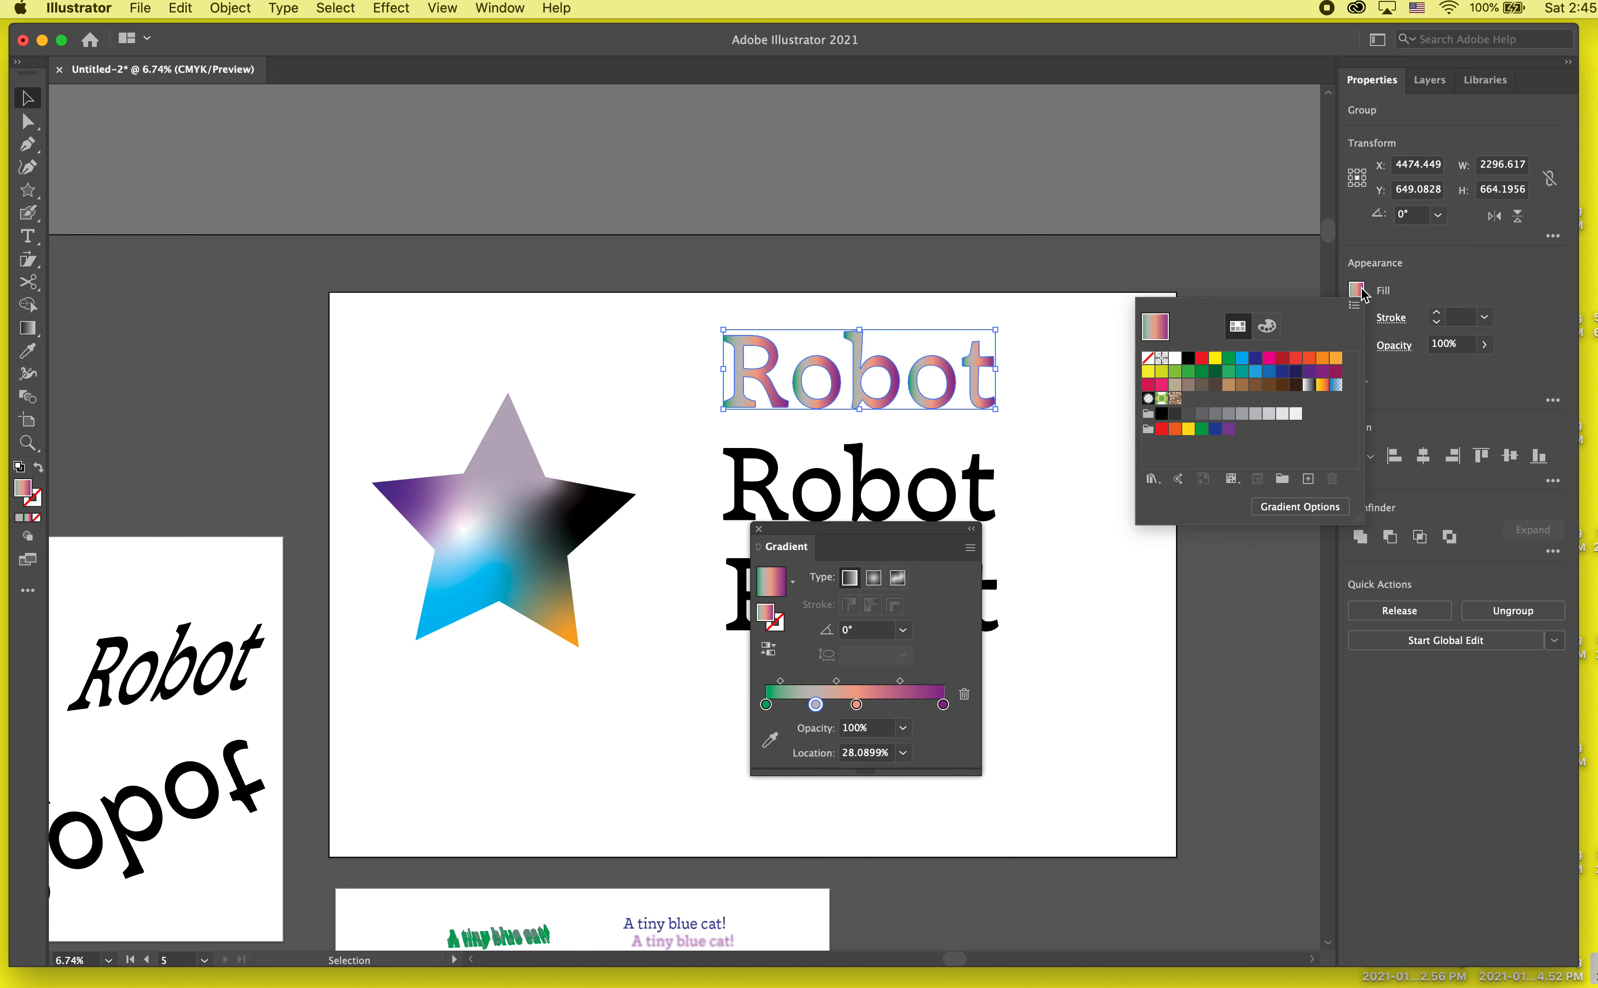
pyautogui.click(1309, 480)
pyautogui.press('BackSpace')
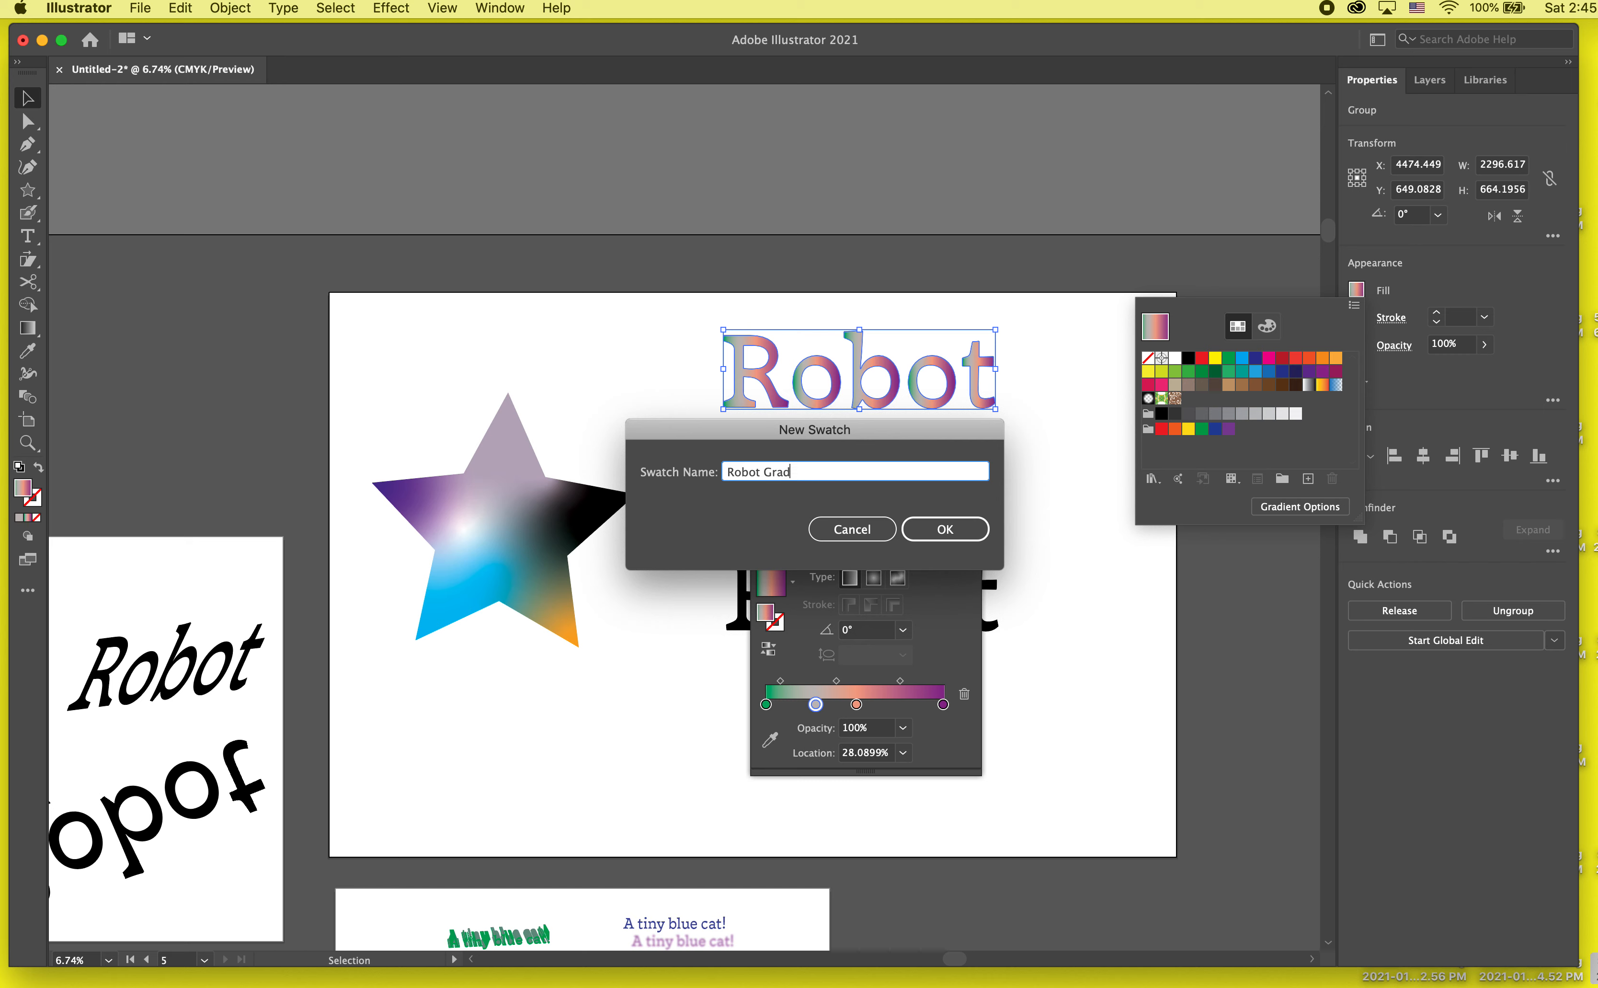
pyautogui.write('Robot Gradient')
pyautogui.press('Return')
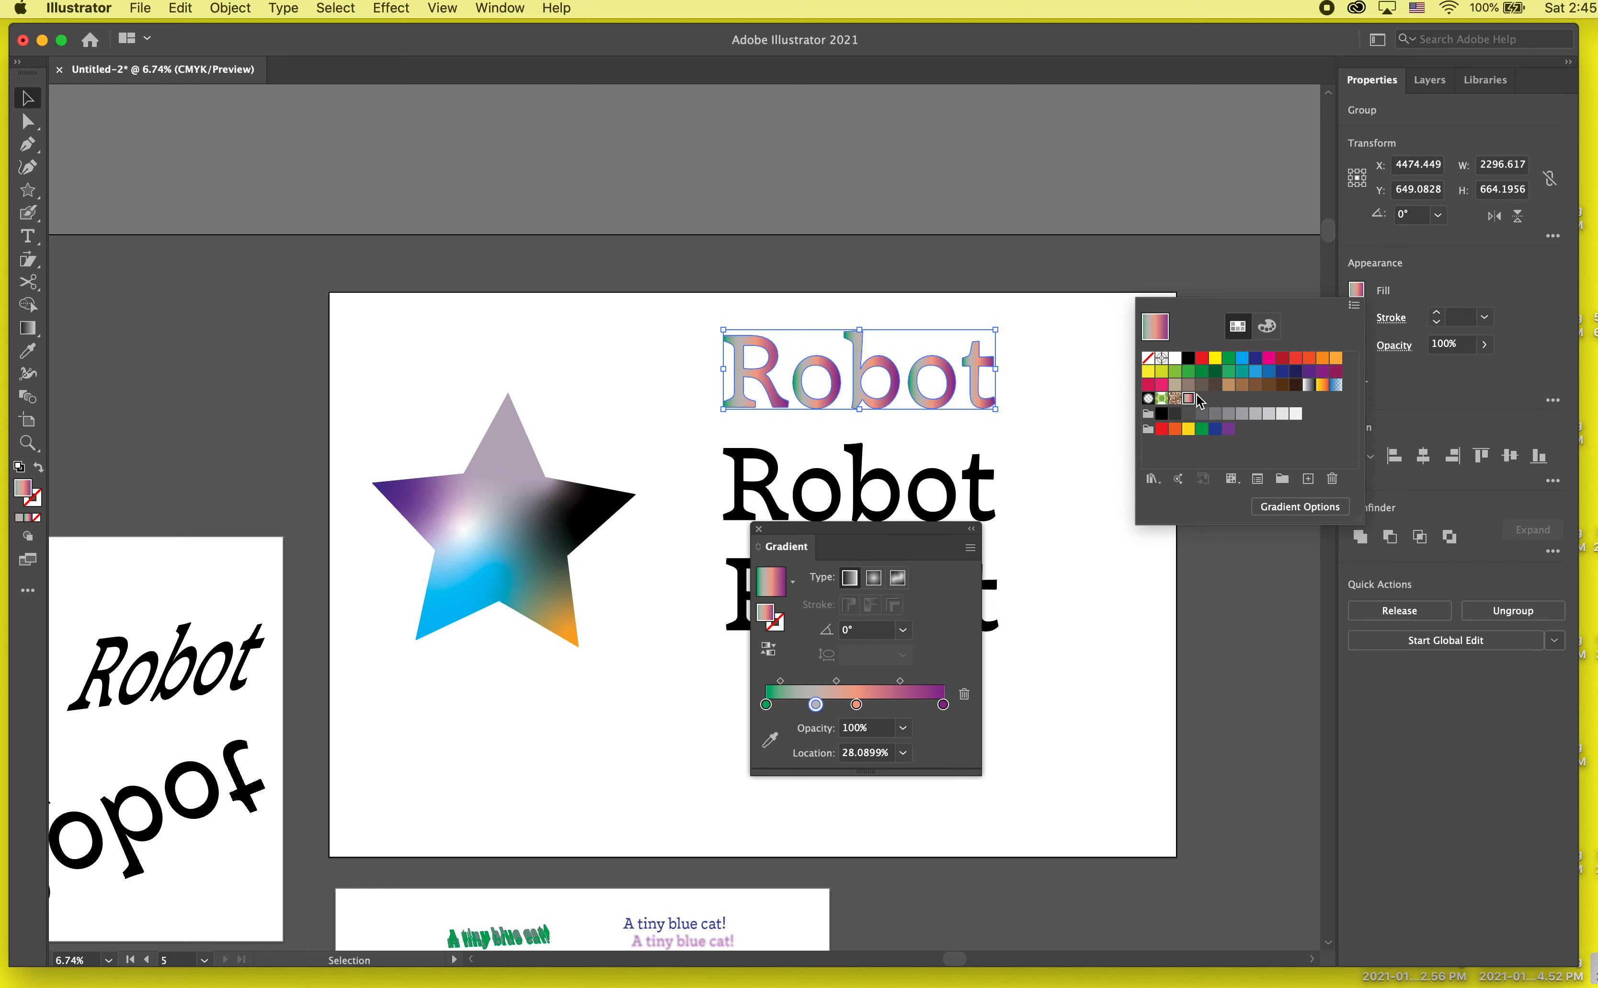
pyautogui.click(884, 544)
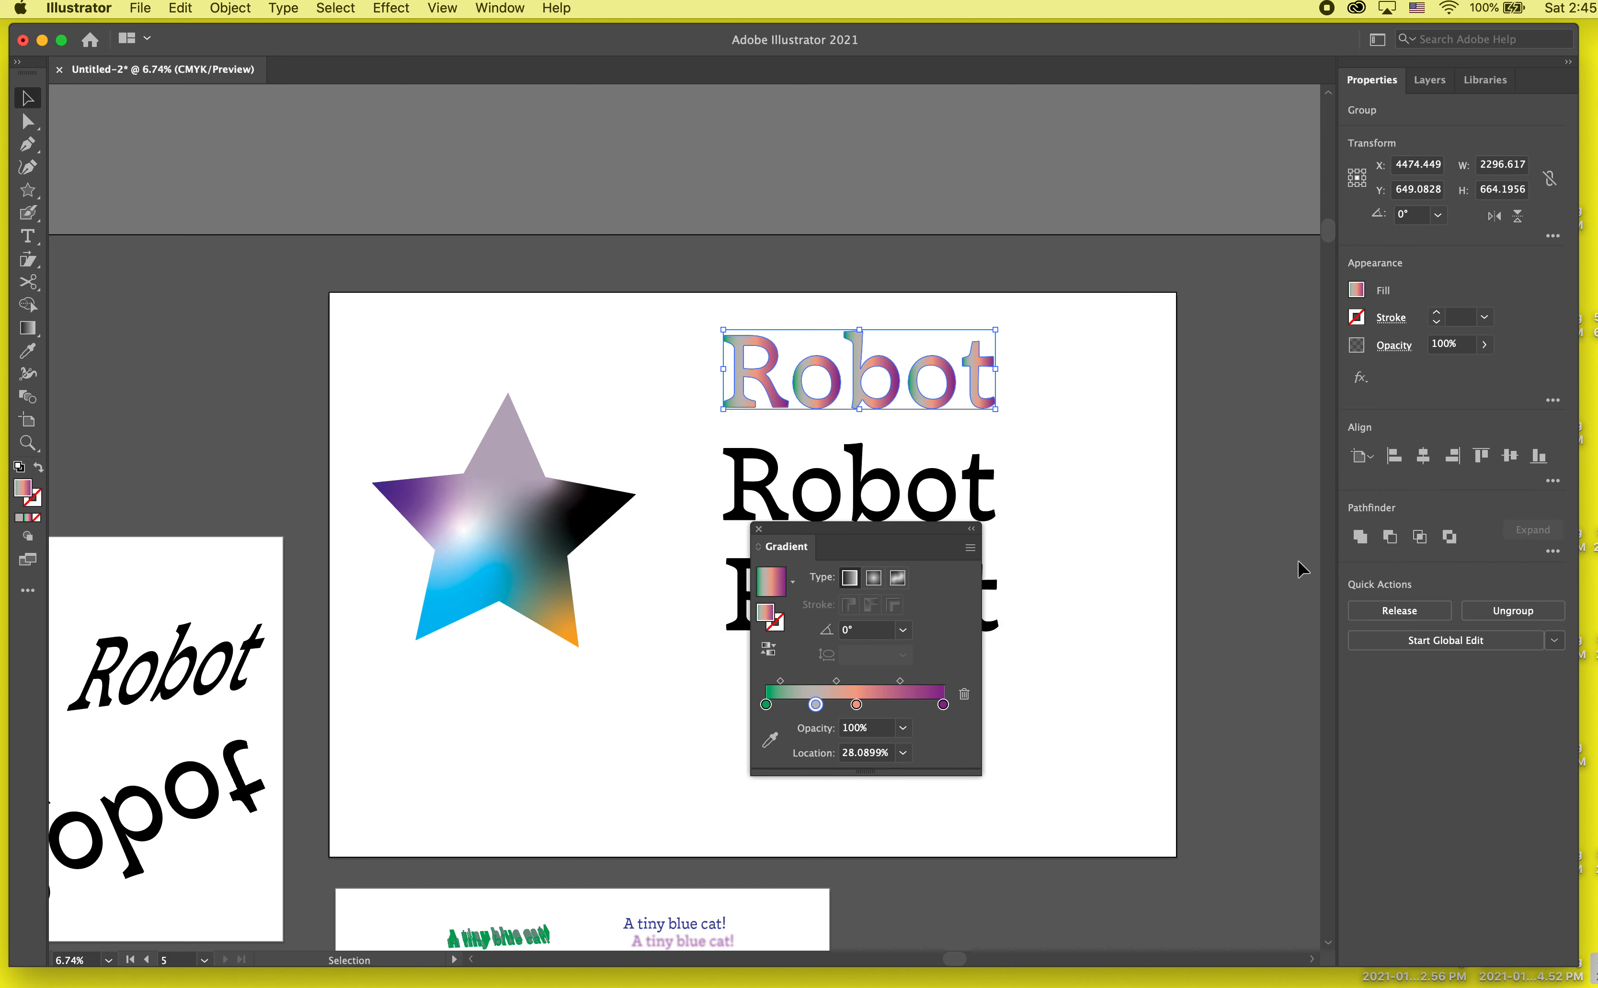
pyautogui.moveTo(904, 541); pyautogui.dragTo(1297, 521)
pyautogui.click(1092, 515)
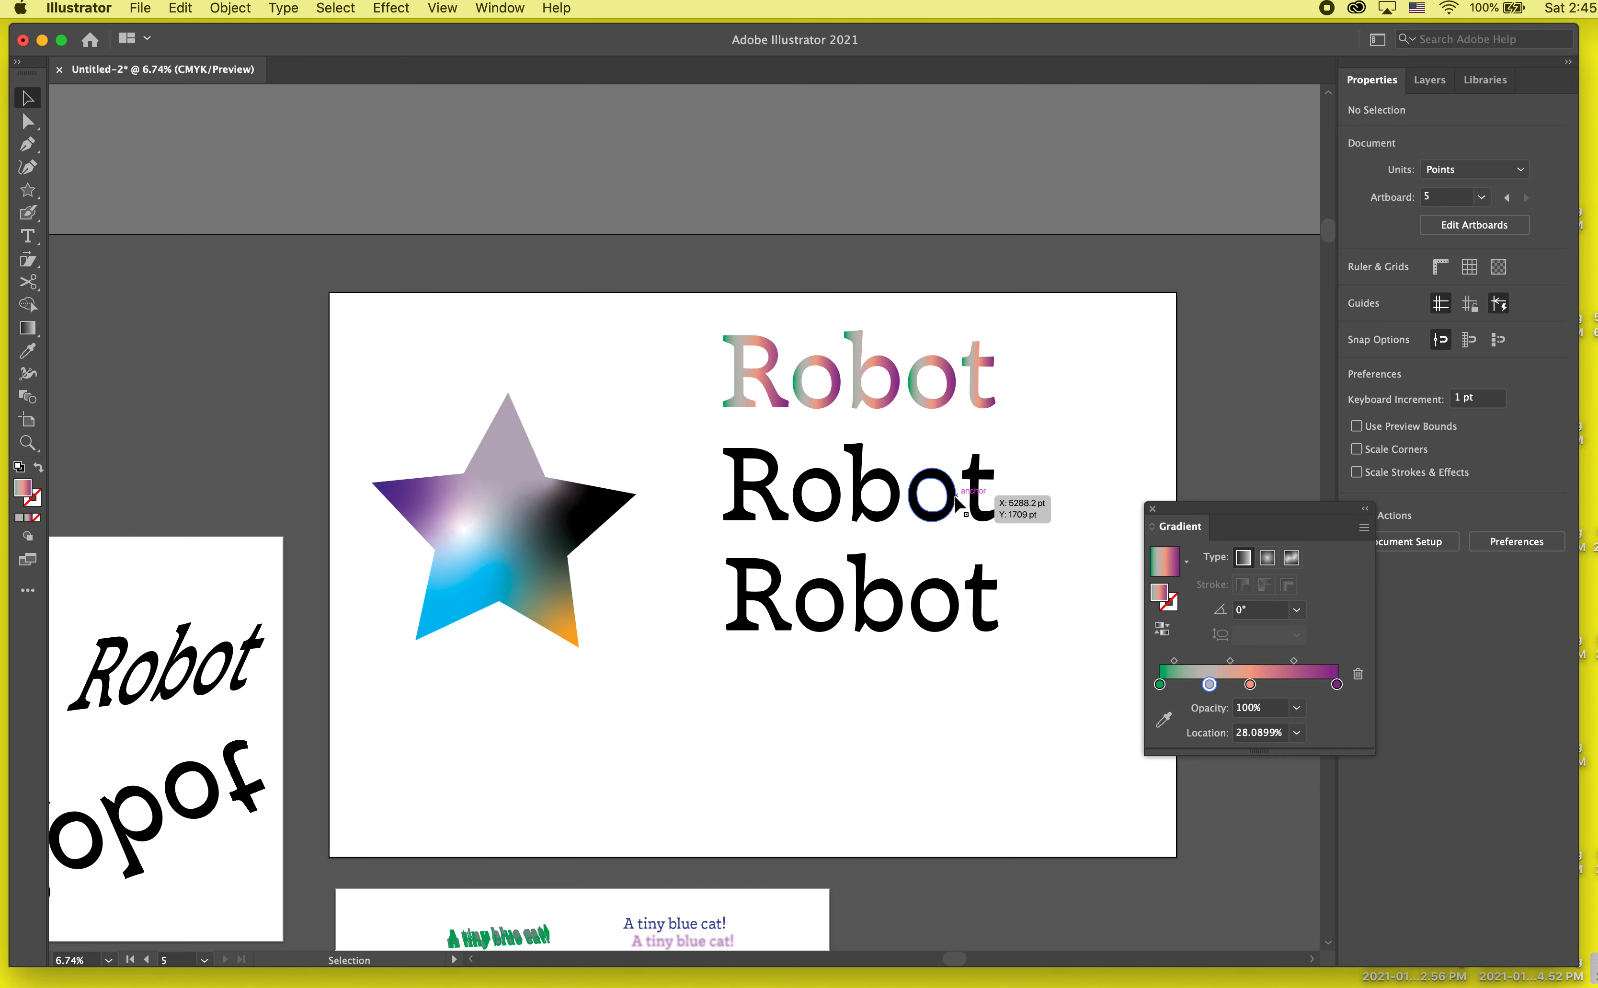
# Step: Combine the outlined letters of the middle Robot word into a single compound path
pyautogui.click(957, 504)
pyautogui.scroll(3, 956, 504)
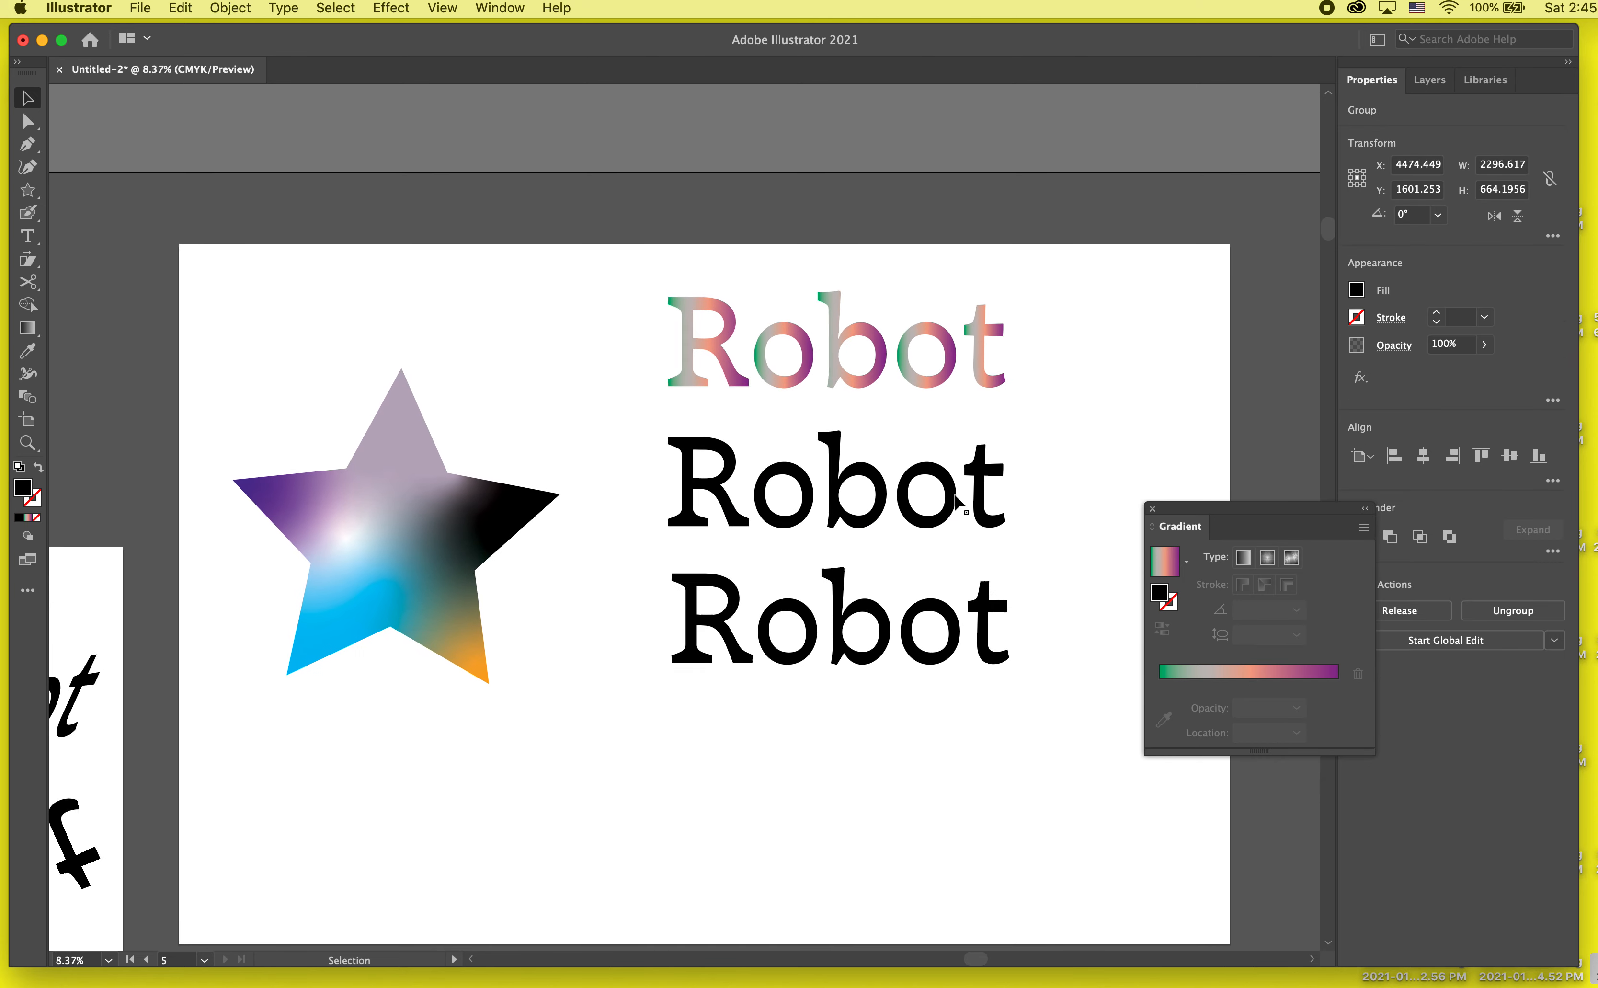
pyautogui.scroll(2, 955, 496)
pyautogui.hscroll(1, 955, 495)
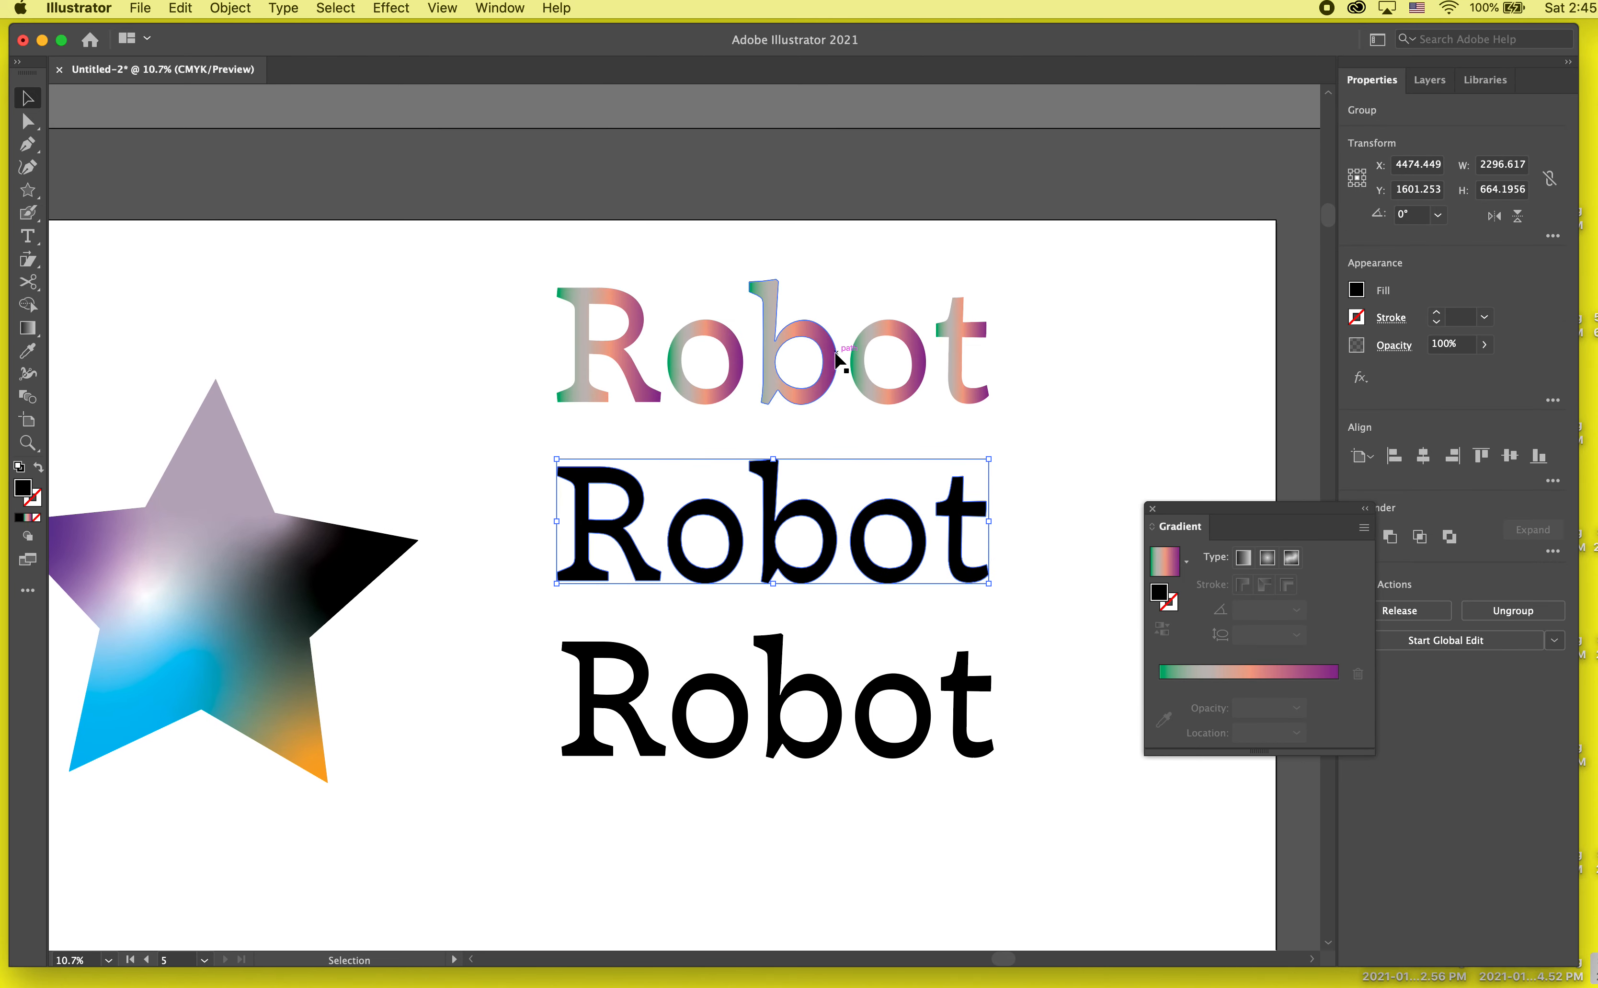
pyautogui.hscroll(2, 1002, 544)
pyautogui.scroll(1, 1002, 544)
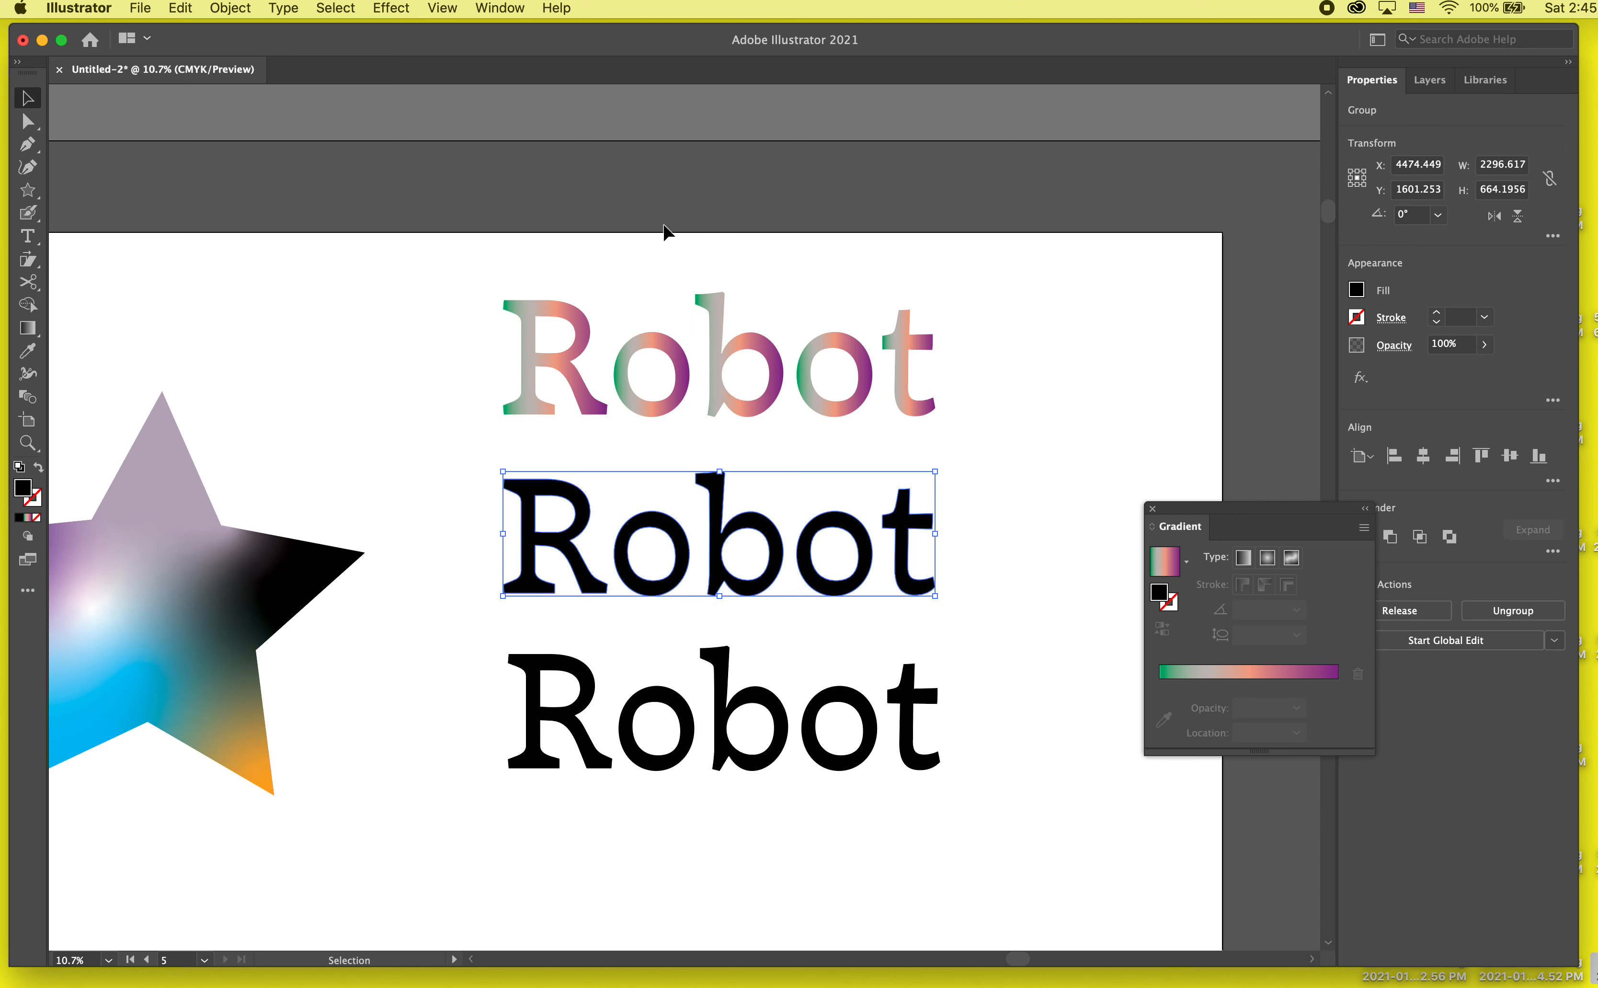
pyautogui.moveTo(1116, 347); pyautogui.dragTo(679, 426)
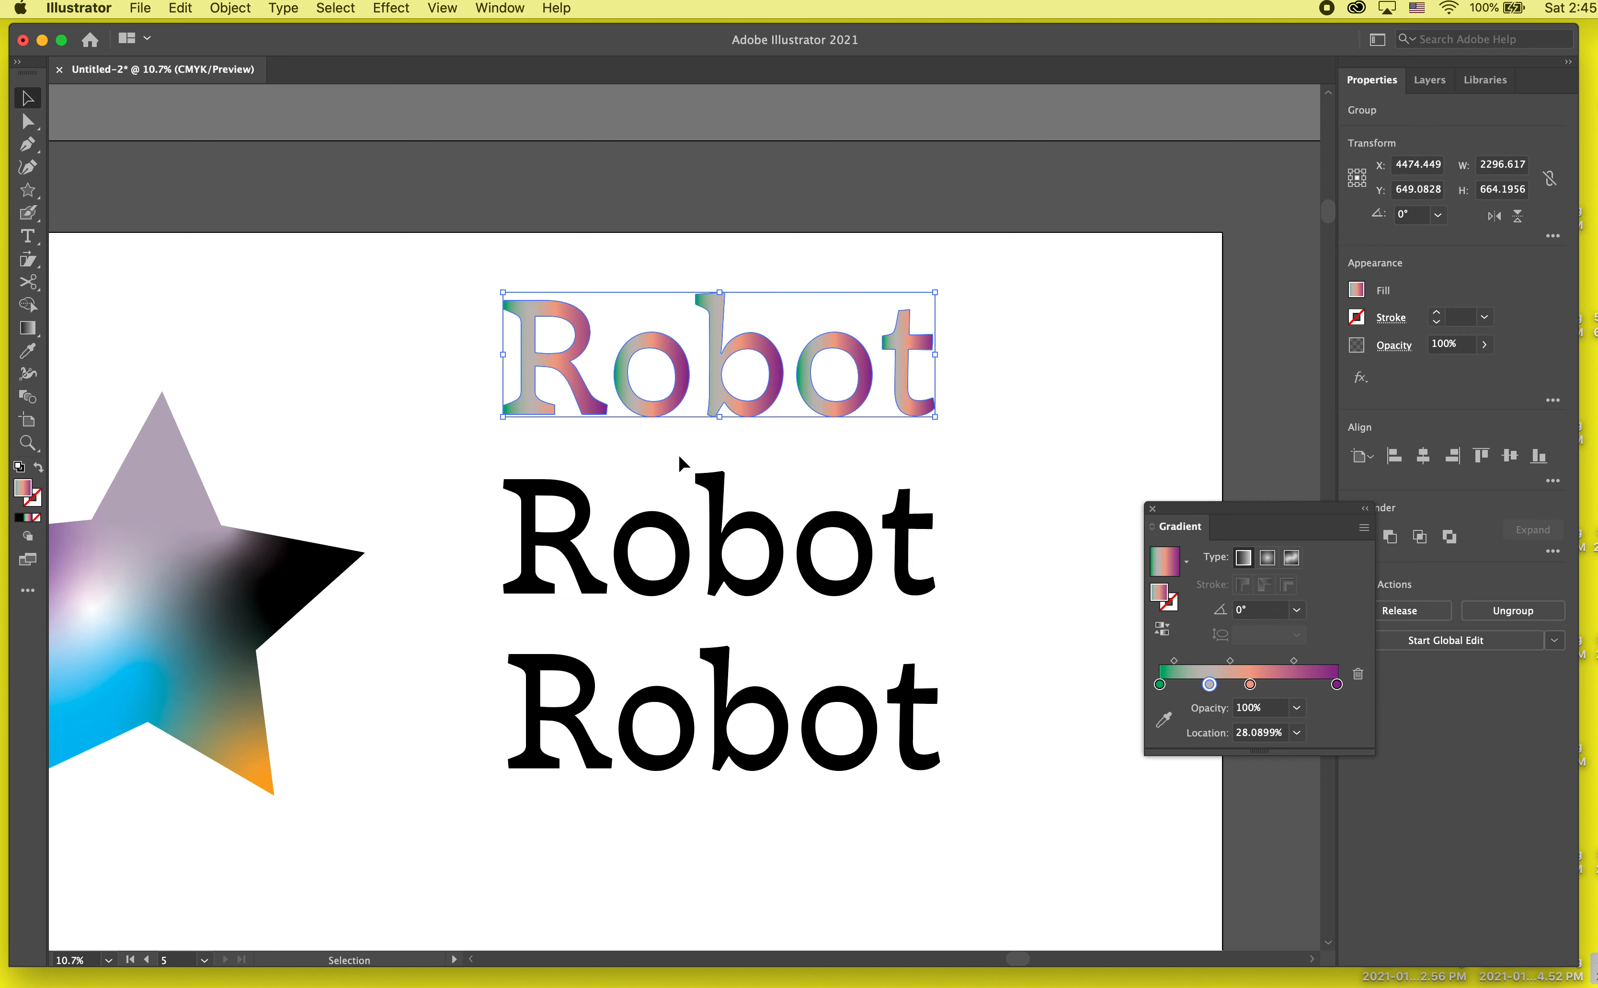
pyautogui.click(682, 459)
pyautogui.click(719, 522)
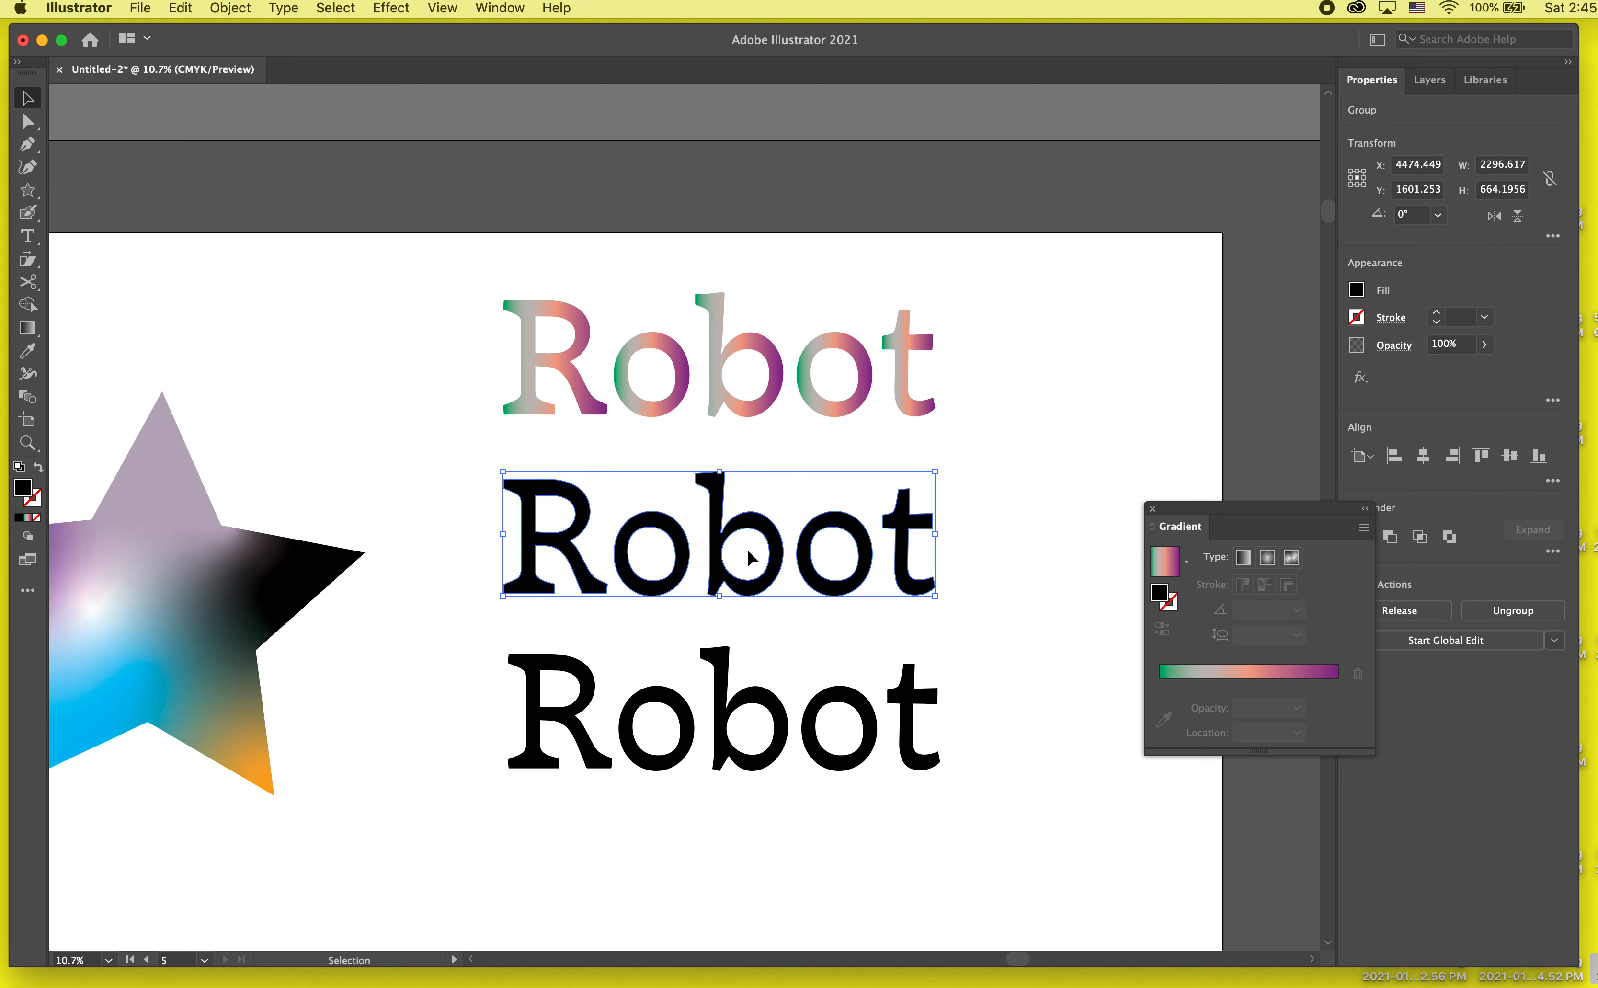
pyautogui.click(283, 9)
pyautogui.click(497, 581)
pyautogui.press('super+8')
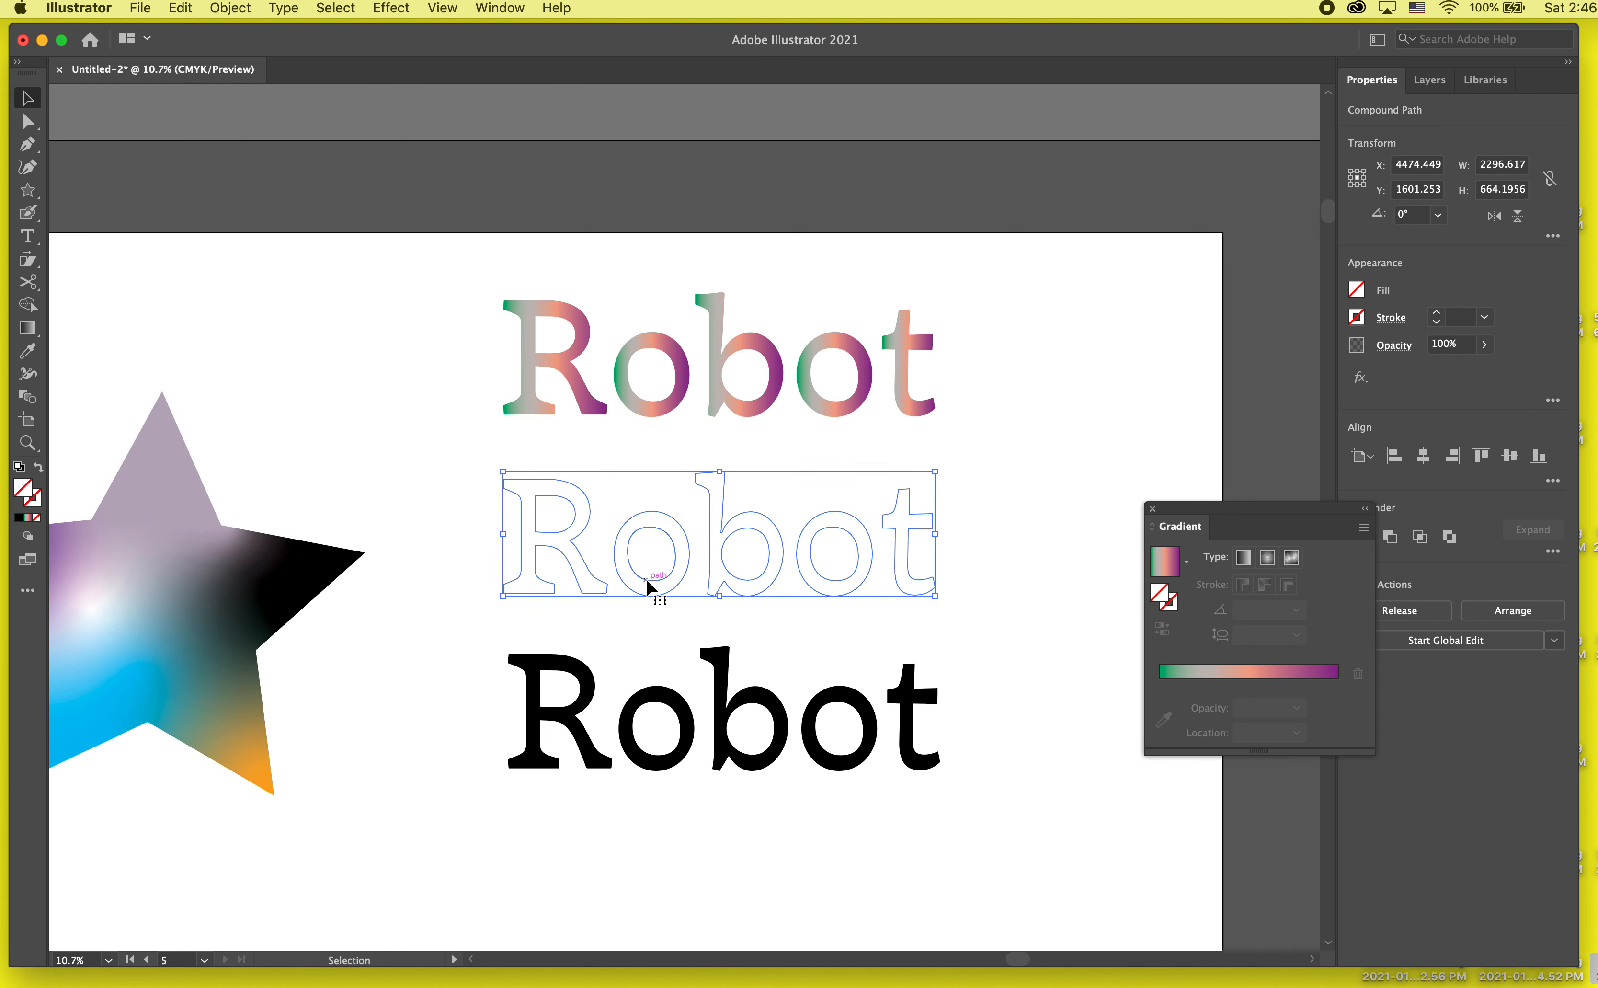
pyautogui.press('super+z')
pyautogui.press('shift+super+z')
# Step: Fill the middle Robot compound path with the saved Robot Gradient swatch and deselect it
pyautogui.click(1356, 289)
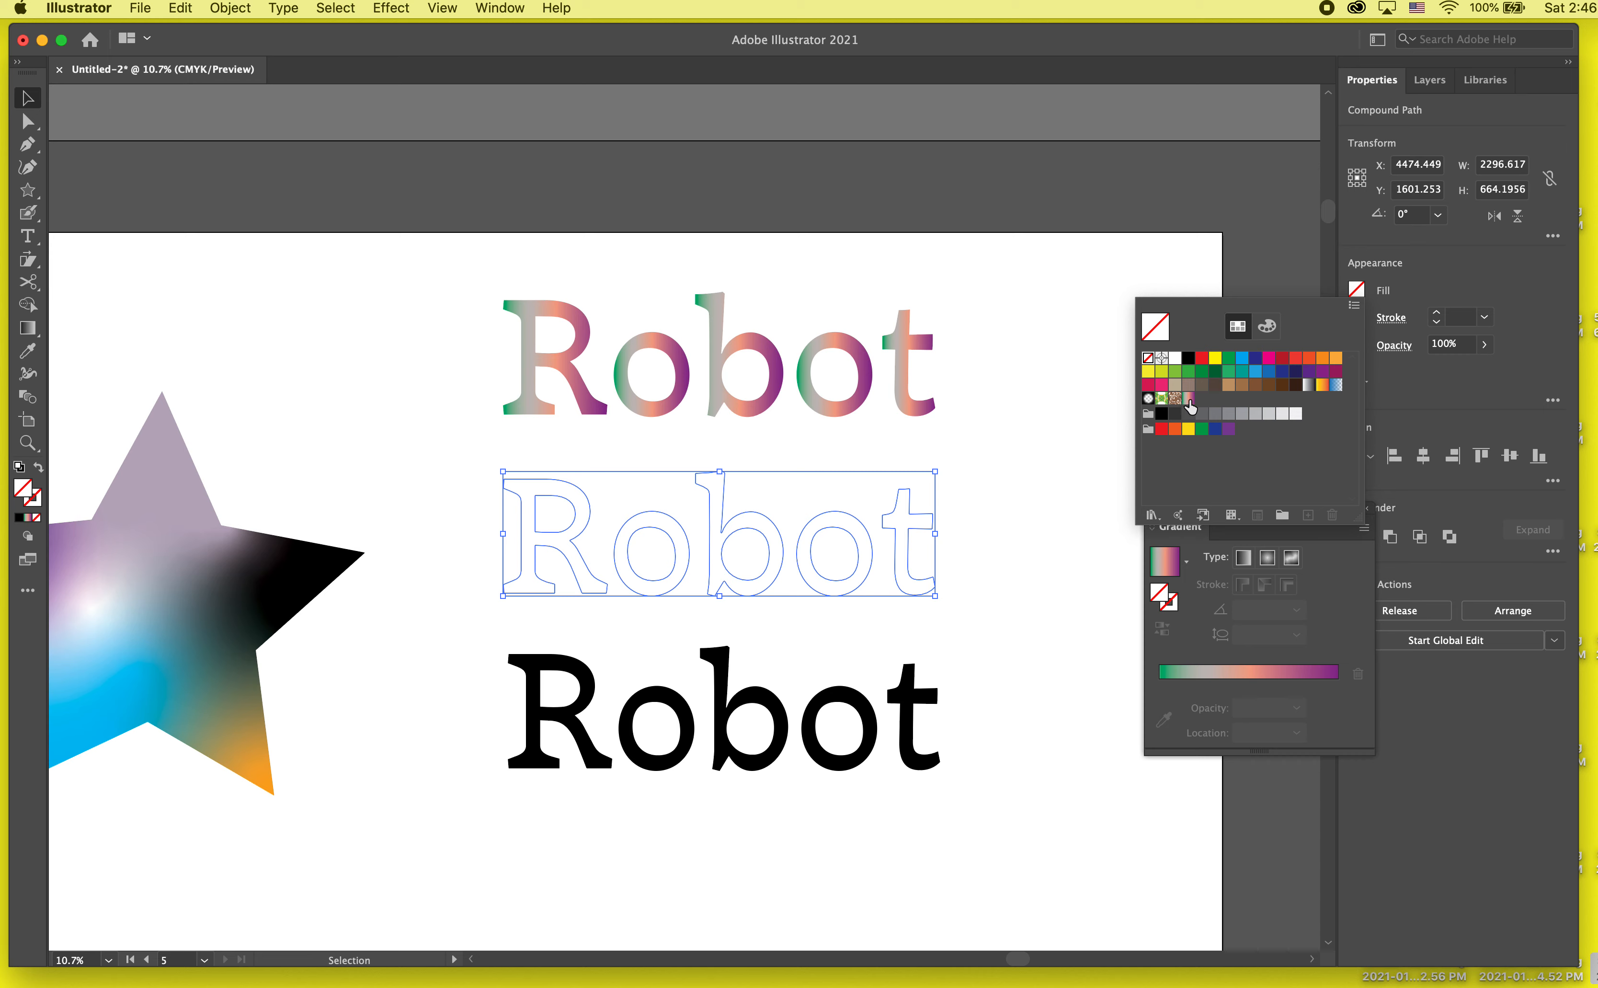
pyautogui.click(1188, 398)
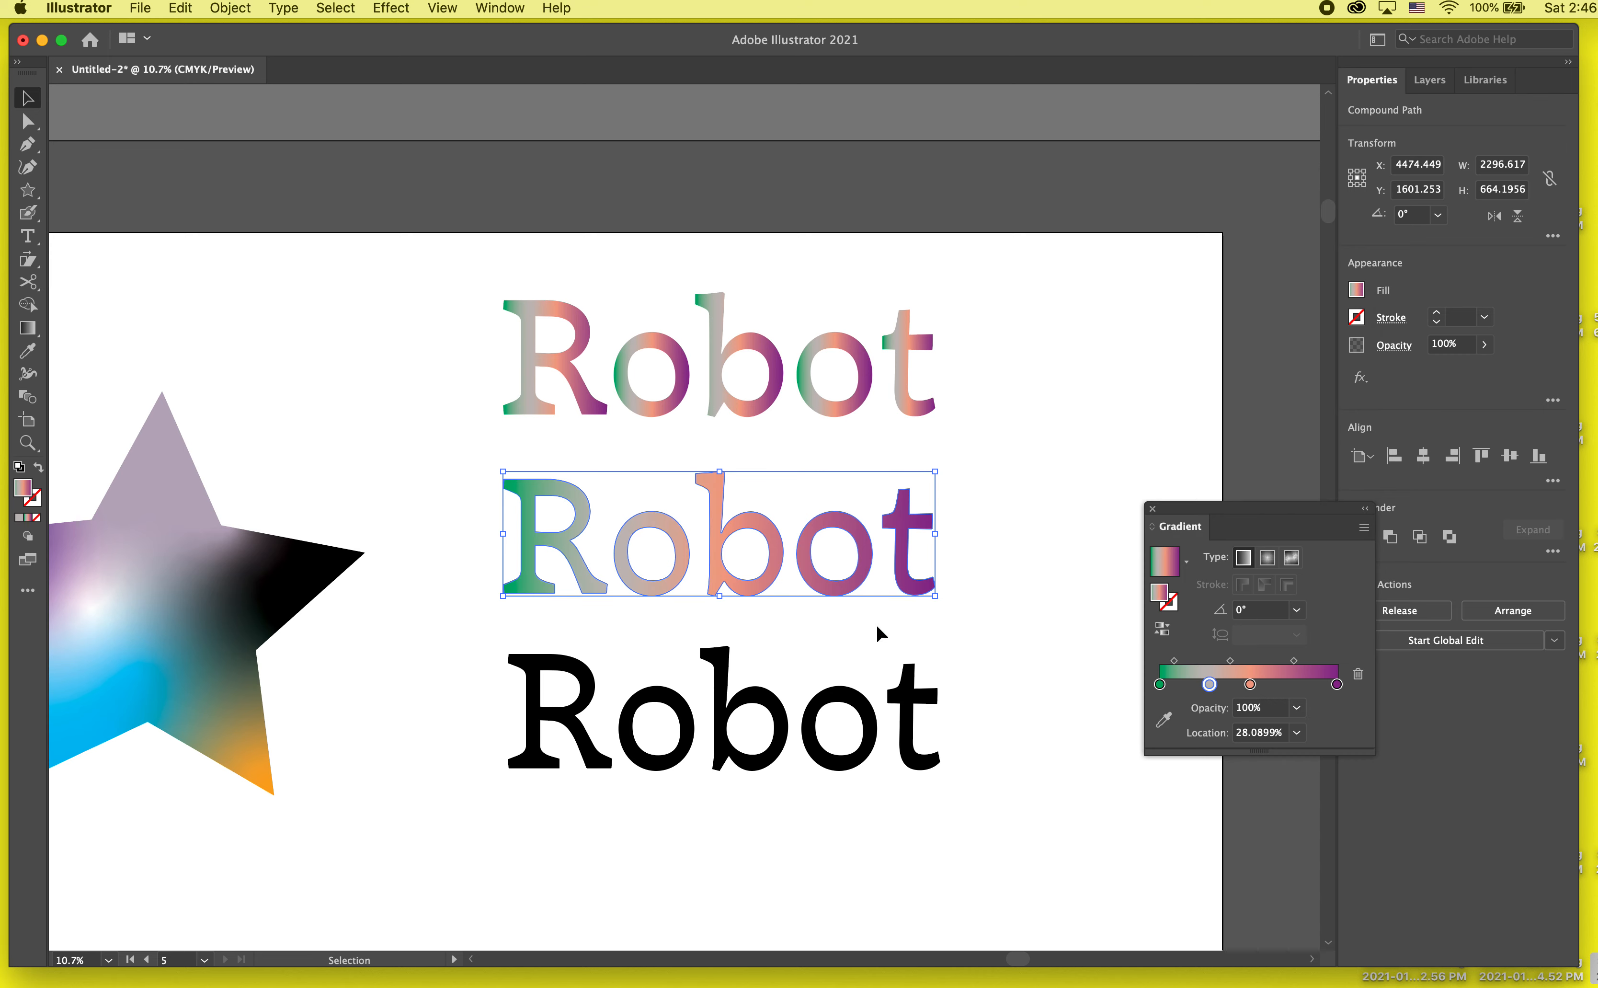
pyautogui.click(598, 614)
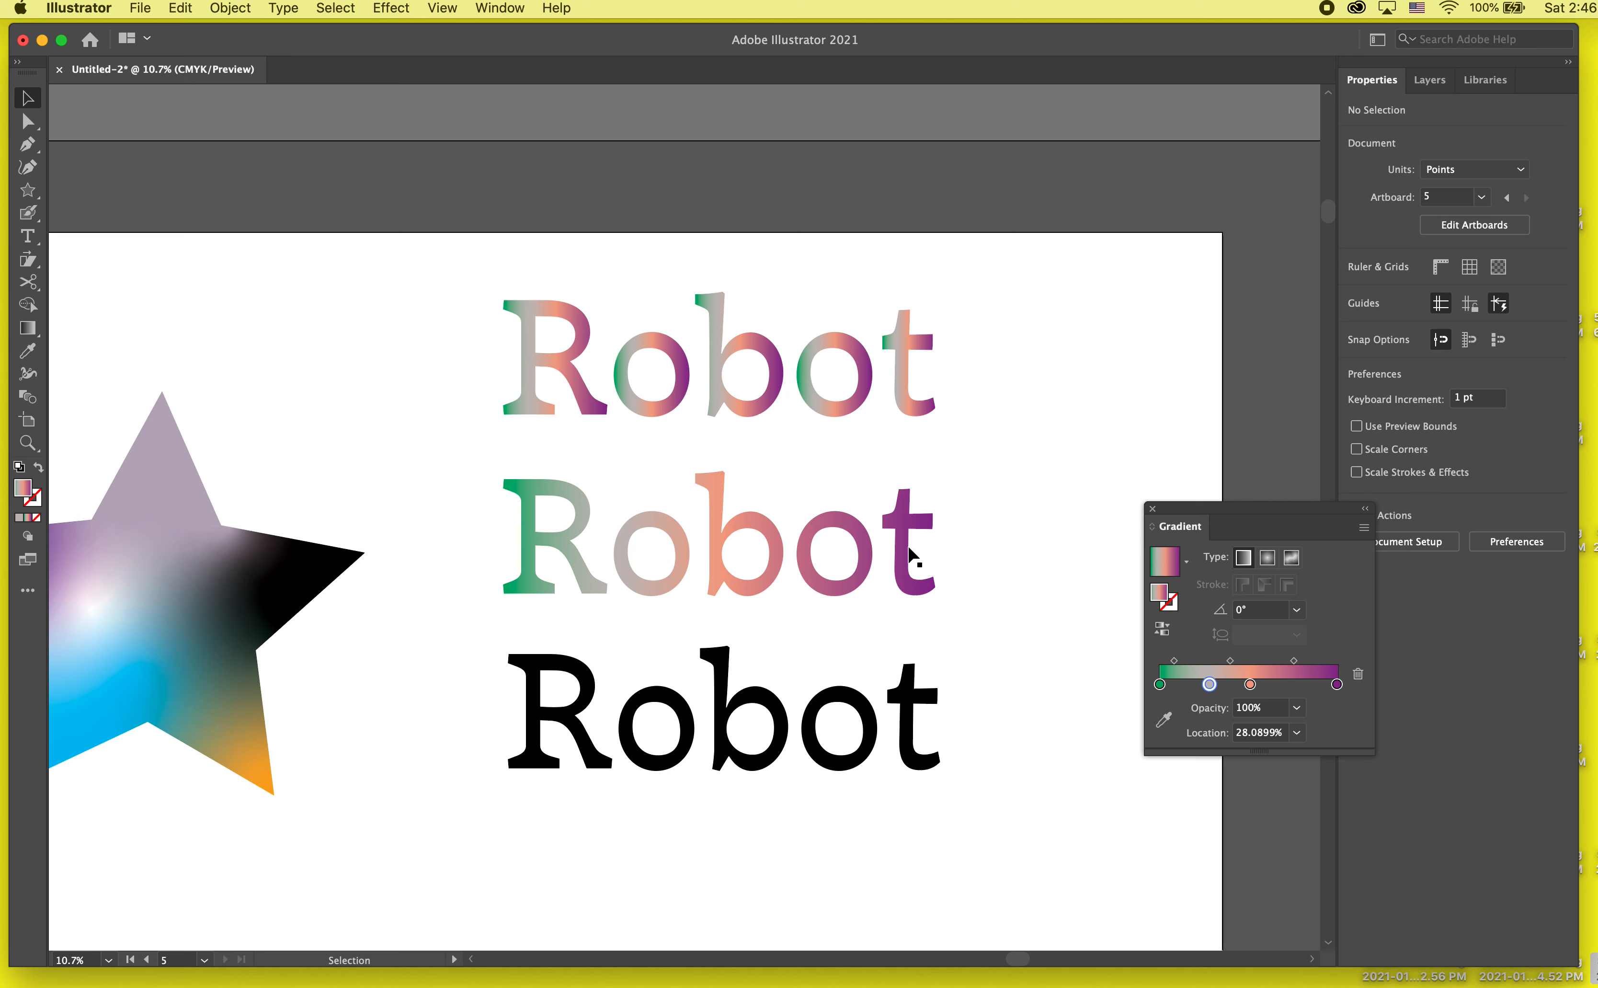
# Step: Isolate the middle Robot word and tighten its spacing by nudging the last o and t left, with an extra nudge for the t
pyautogui.doubleClick(812, 542)
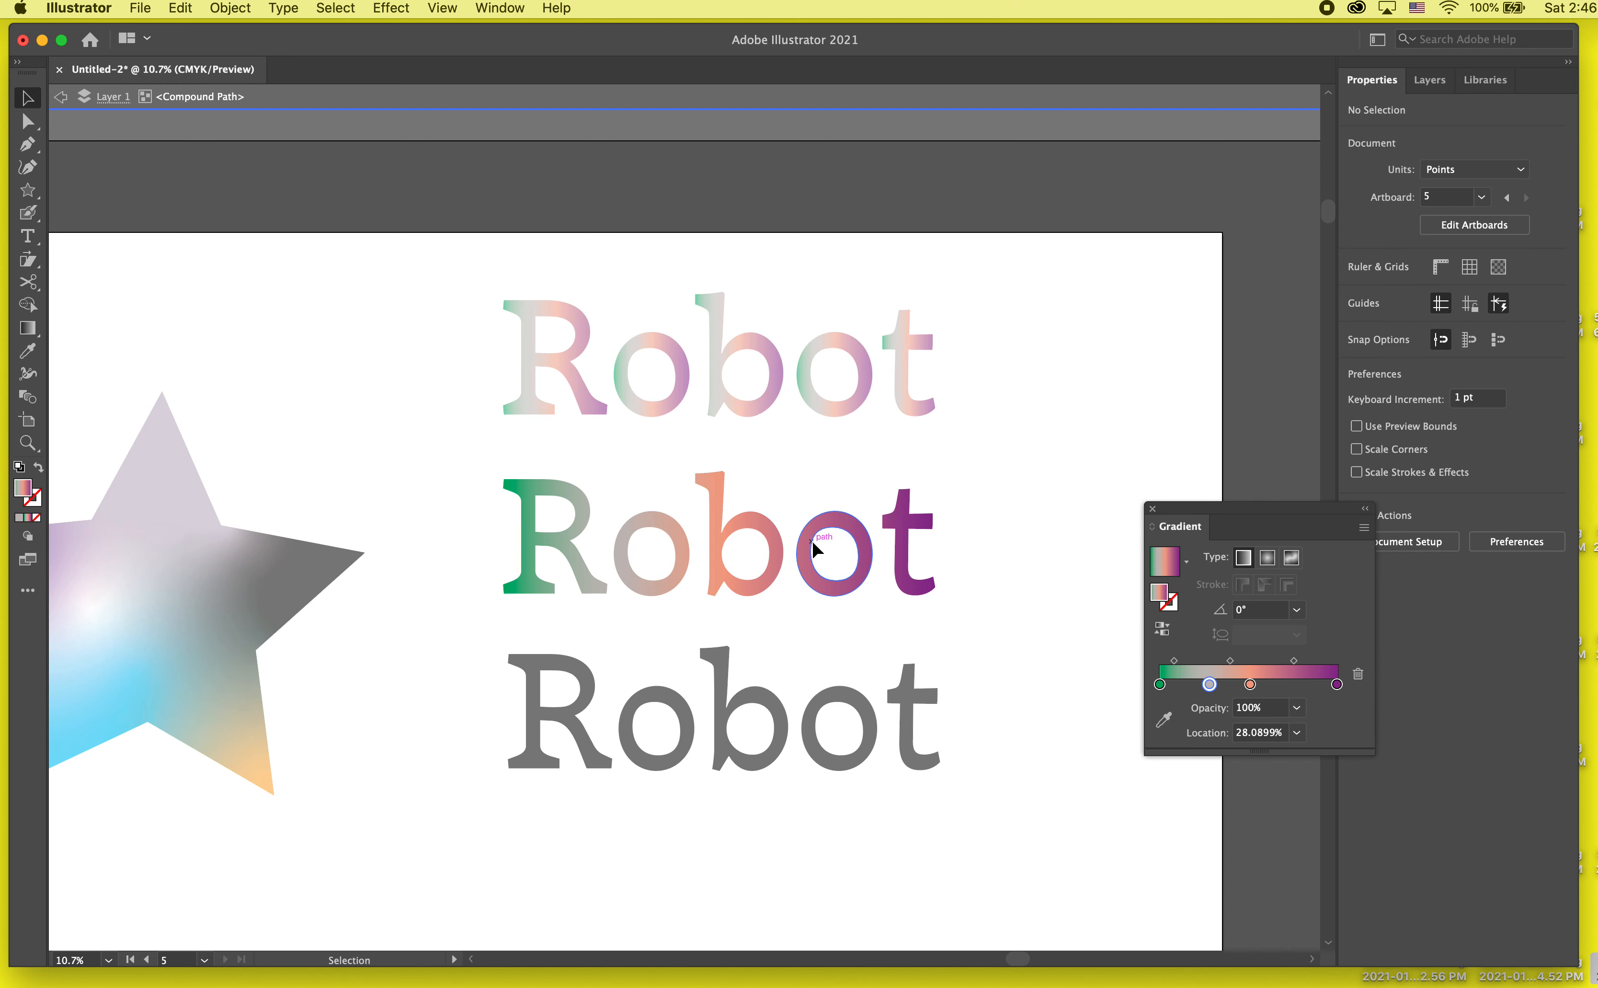
pyautogui.click(897, 524)
pyautogui.hotkey('shift', 'Left')
pyautogui.hotkey('shift', 'Left')
pyautogui.hotkey('shift', 'Left')
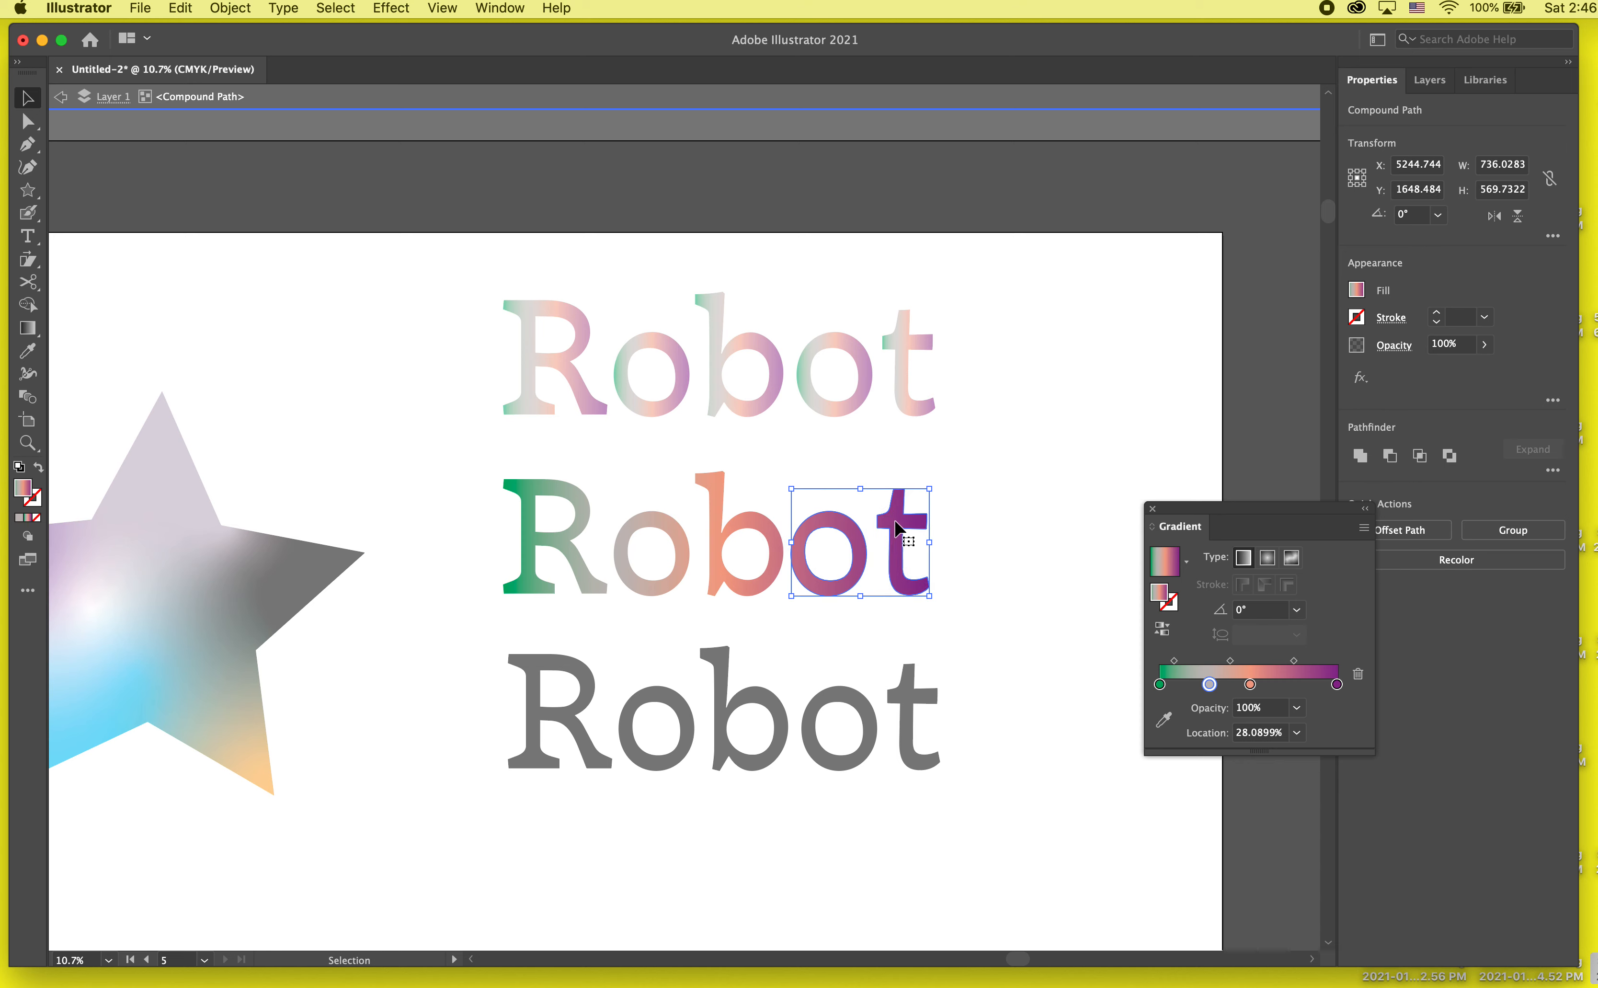
pyautogui.click(913, 512)
pyautogui.click(909, 517)
pyautogui.hotkey('shift', 'Left')
pyautogui.hotkey('shift', 'Left')
pyautogui.hotkey('shift', 'Left')
pyautogui.hotkey('shift', 'Left')
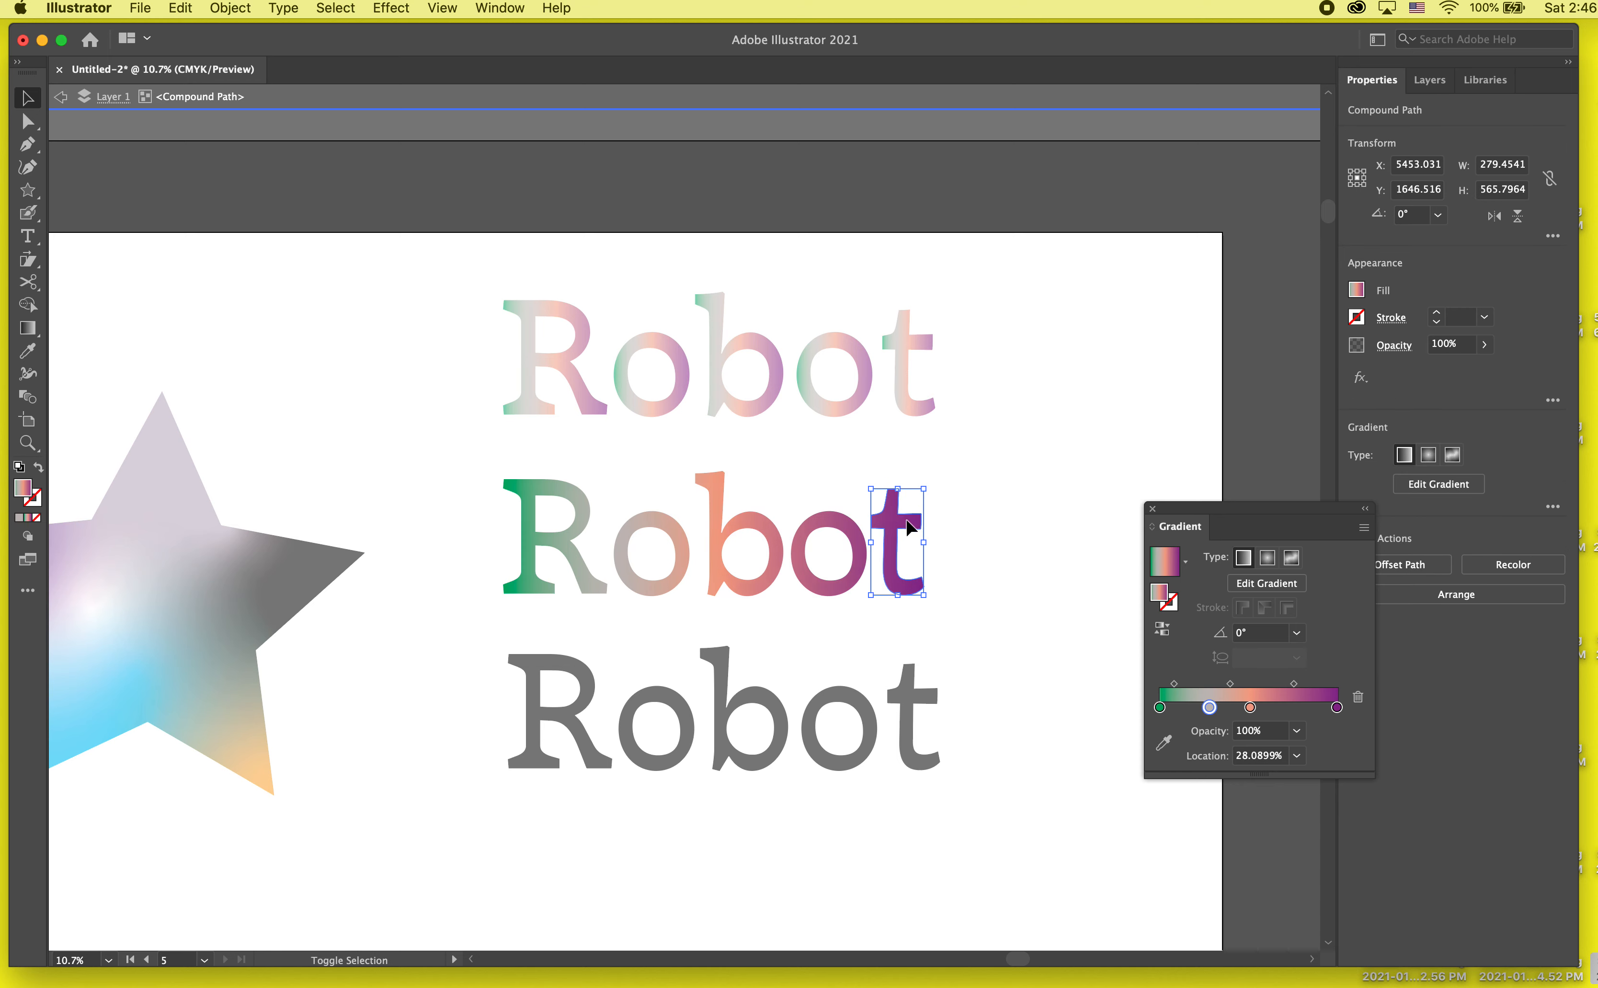
# Step: Nudge the middle word's letters "bot" left as a set, shift "obot" left to close up to the R, and exit isolation
pyautogui.moveTo(963, 523); pyautogui.dragTo(758, 558)
pyautogui.hotkey('shift', 'Left')
pyautogui.hotkey('shift', 'Left')
pyautogui.hotkey('shift', 'Left')
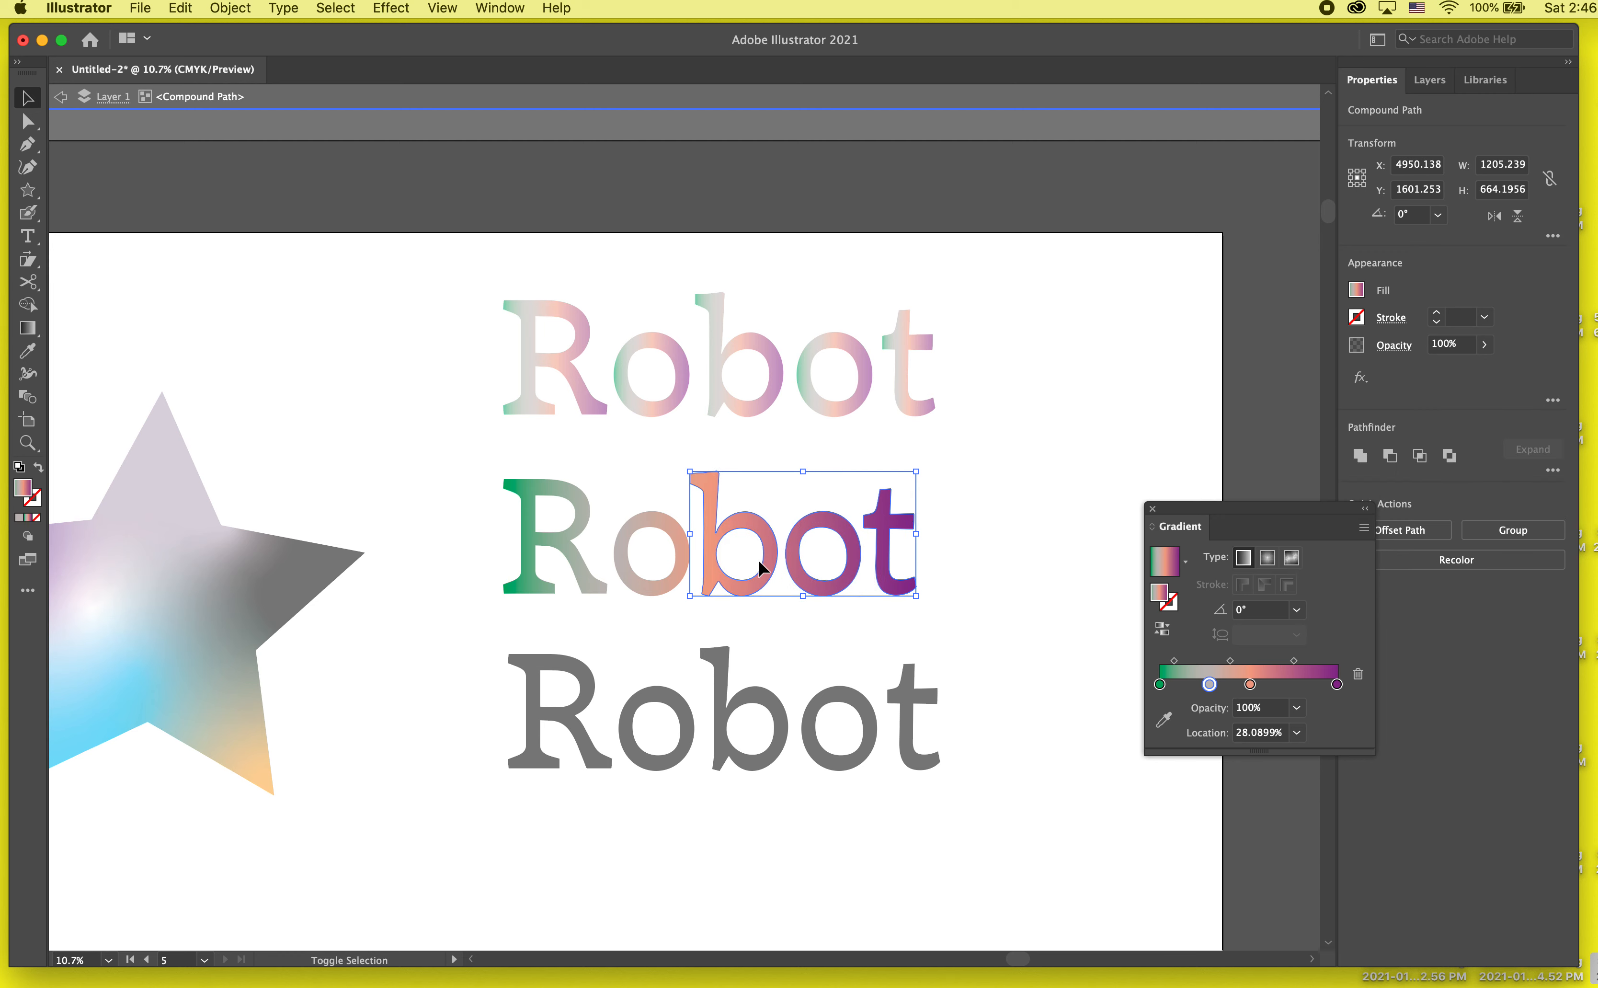
pyautogui.moveTo(991, 499); pyautogui.dragTo(657, 581)
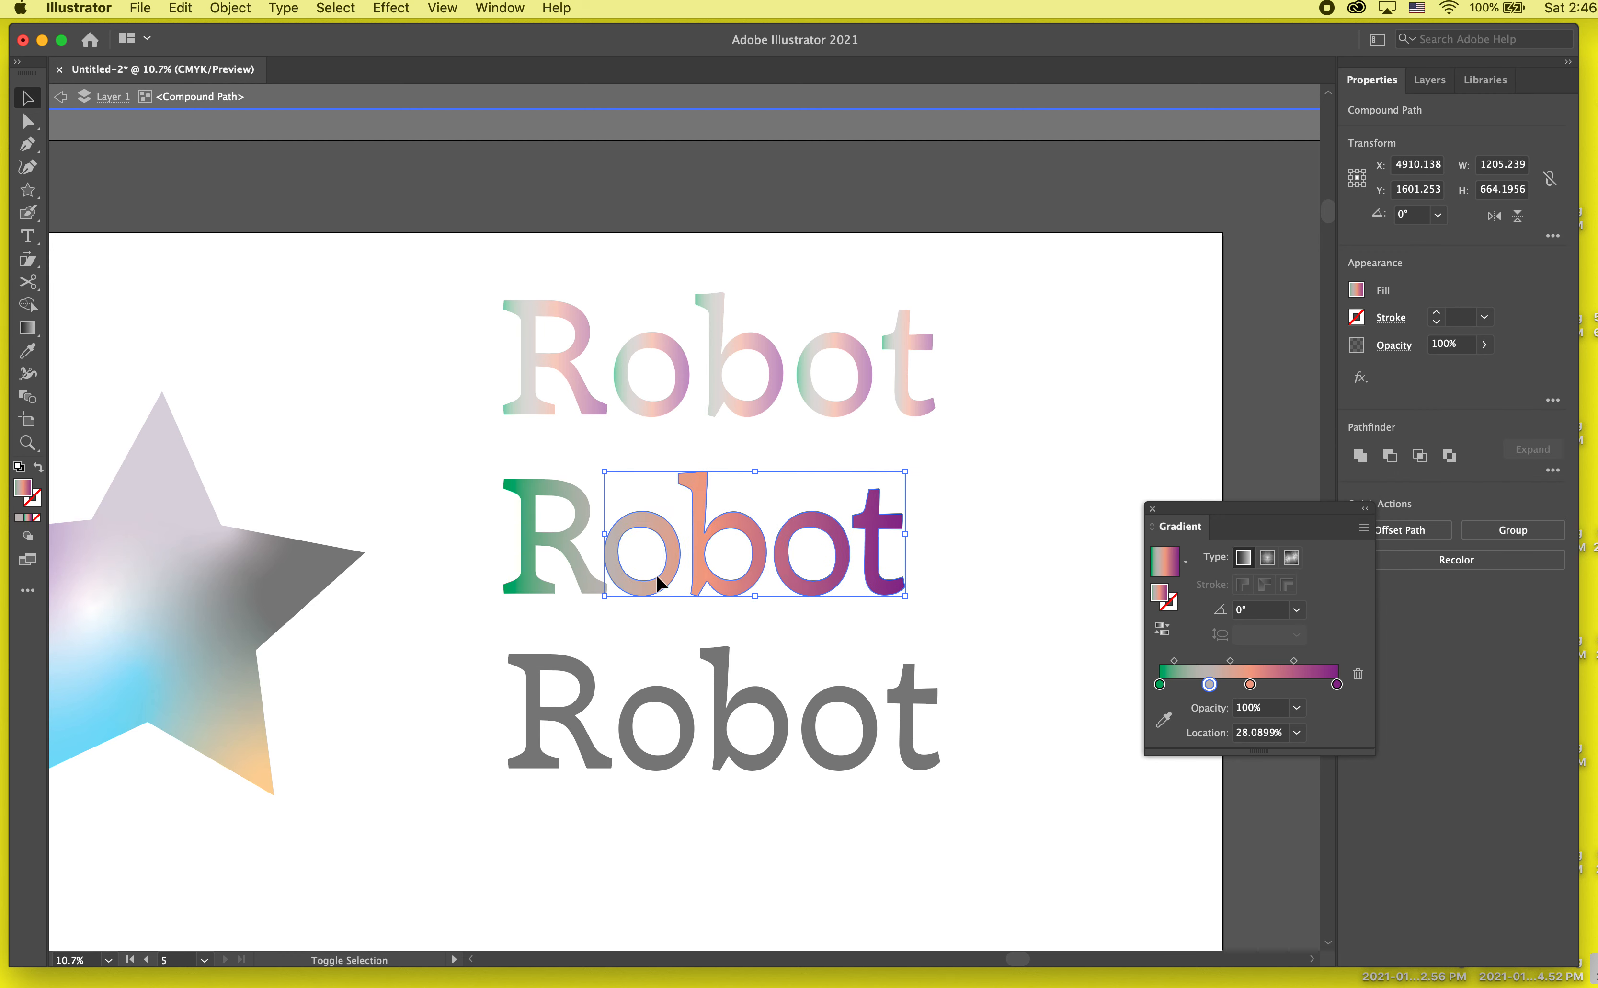
pyautogui.doubleClick(990, 475)
# Step: Isolate the uppermost Robot word, nudge its t left, nudge the last o and t left together, and exit isolation
pyautogui.doubleClick(906, 388)
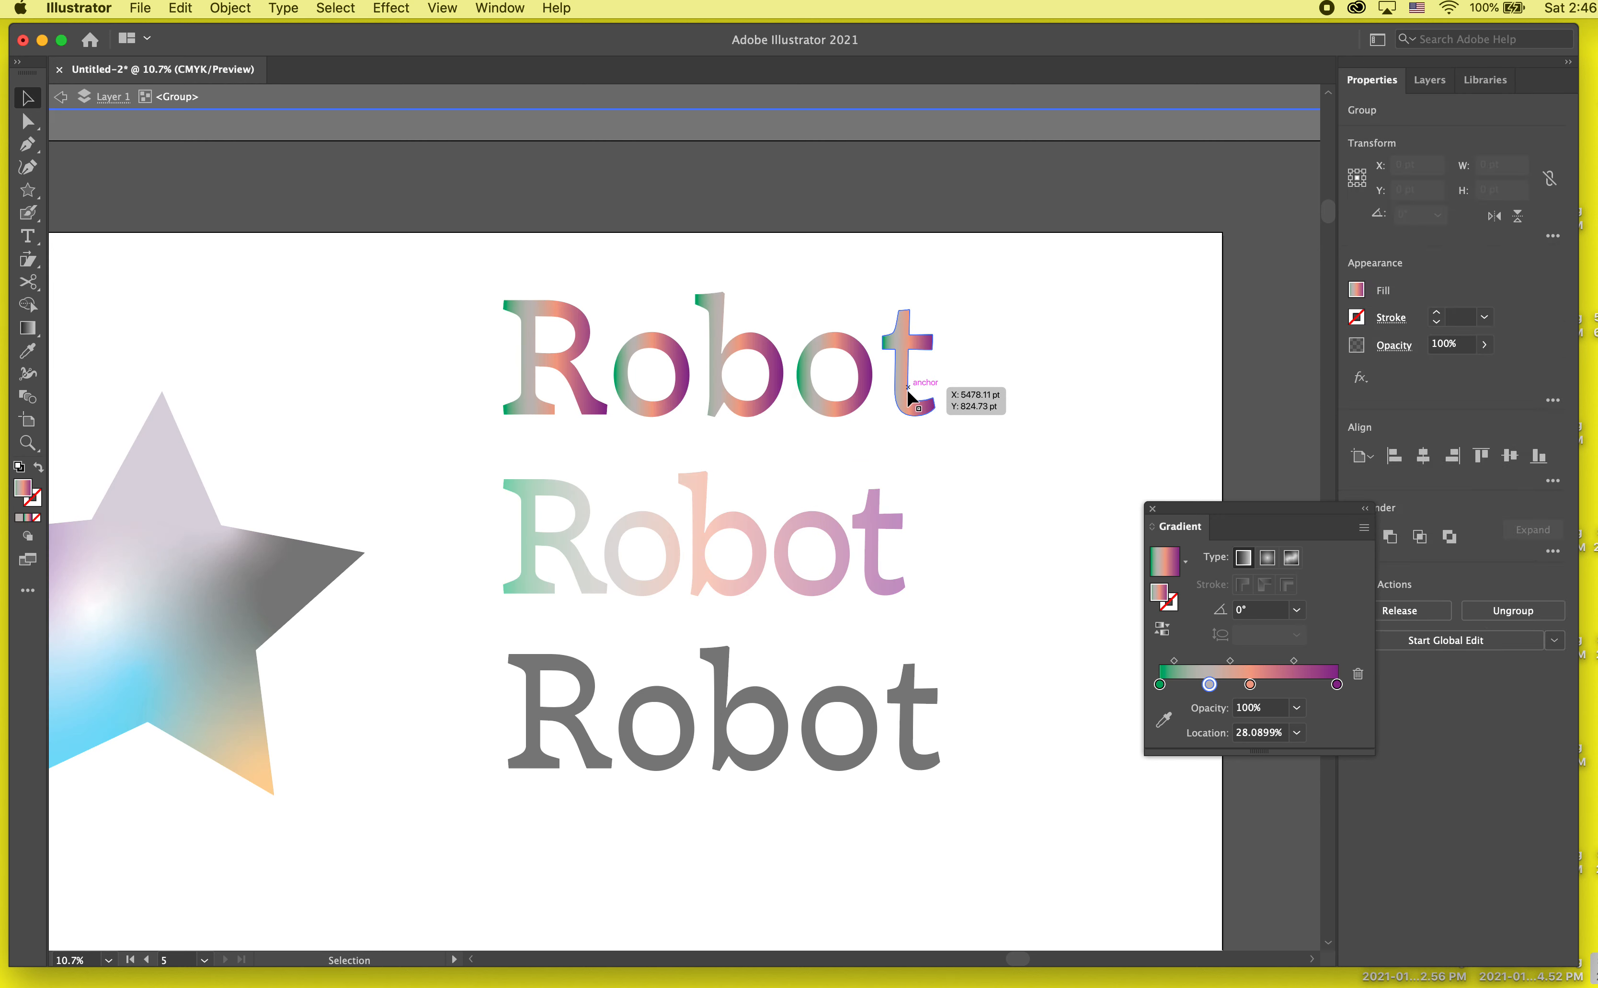
pyautogui.hotkey('shift', 'Up')
pyautogui.hotkey('shift', 'Left')
pyautogui.hotkey('shift', 'Left')
pyautogui.hotkey('shift', 'Left')
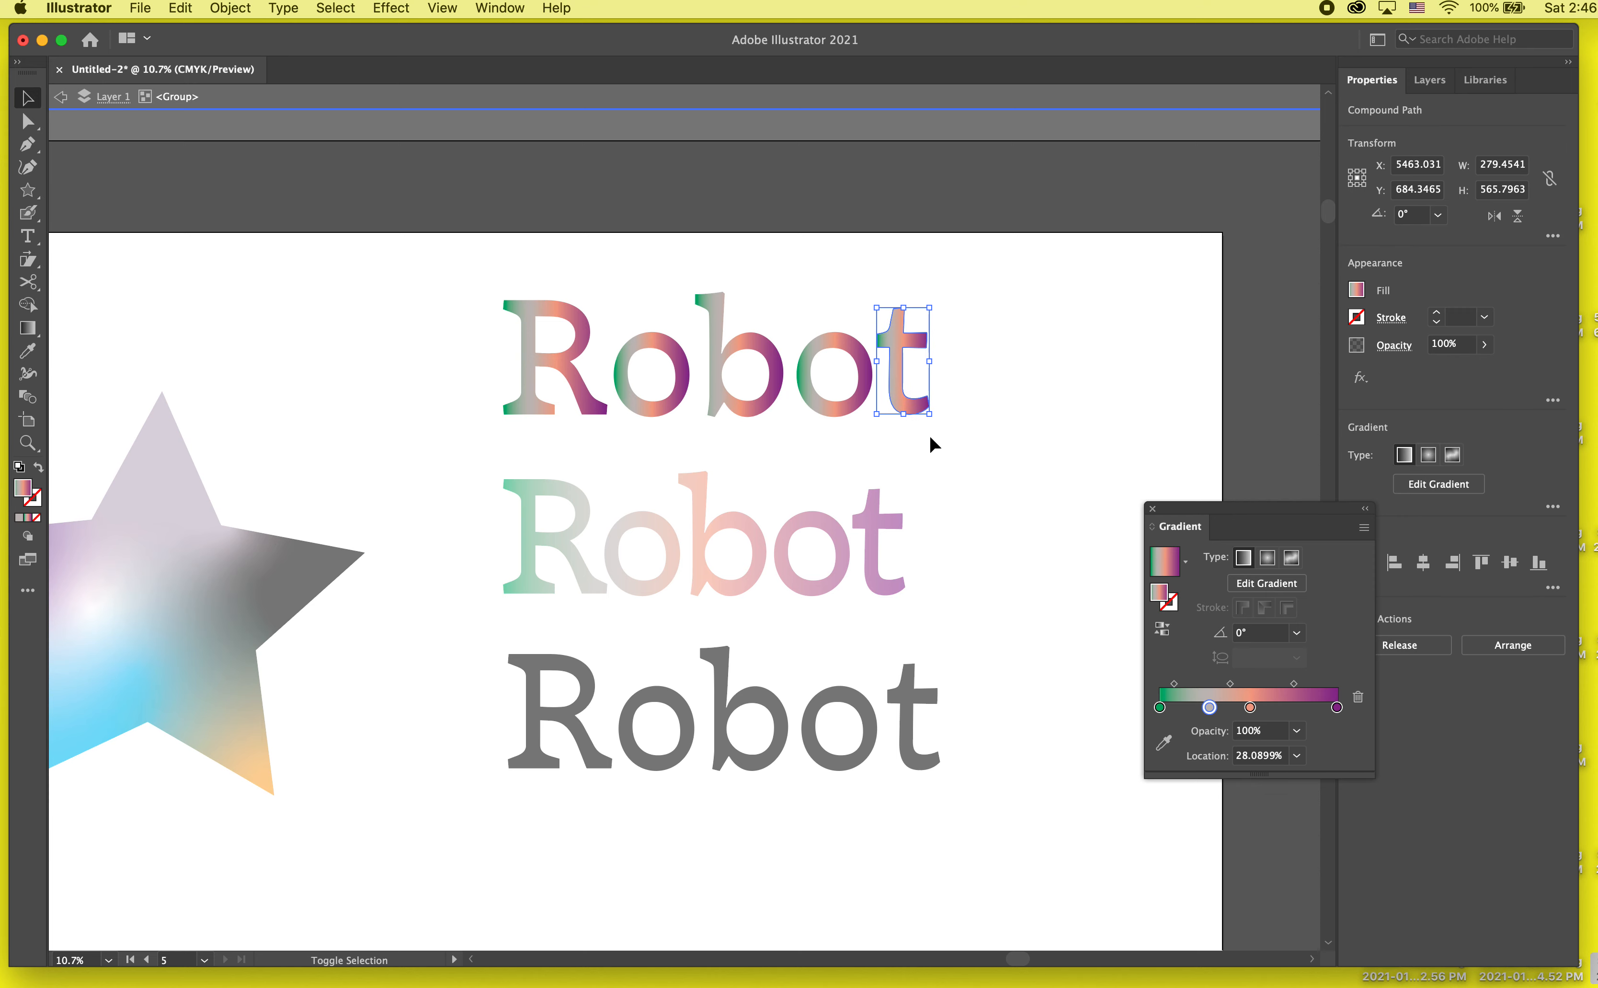
pyautogui.keyDown('shift'); pyautogui.click(853, 408); pyautogui.keyUp('shift')
pyautogui.hotkey('shift', 'Left')
pyautogui.hotkey('shift', 'Left')
pyautogui.hotkey('shift', 'Left')
pyautogui.hotkey('shift', 'Left')
pyautogui.doubleClick(1004, 372)
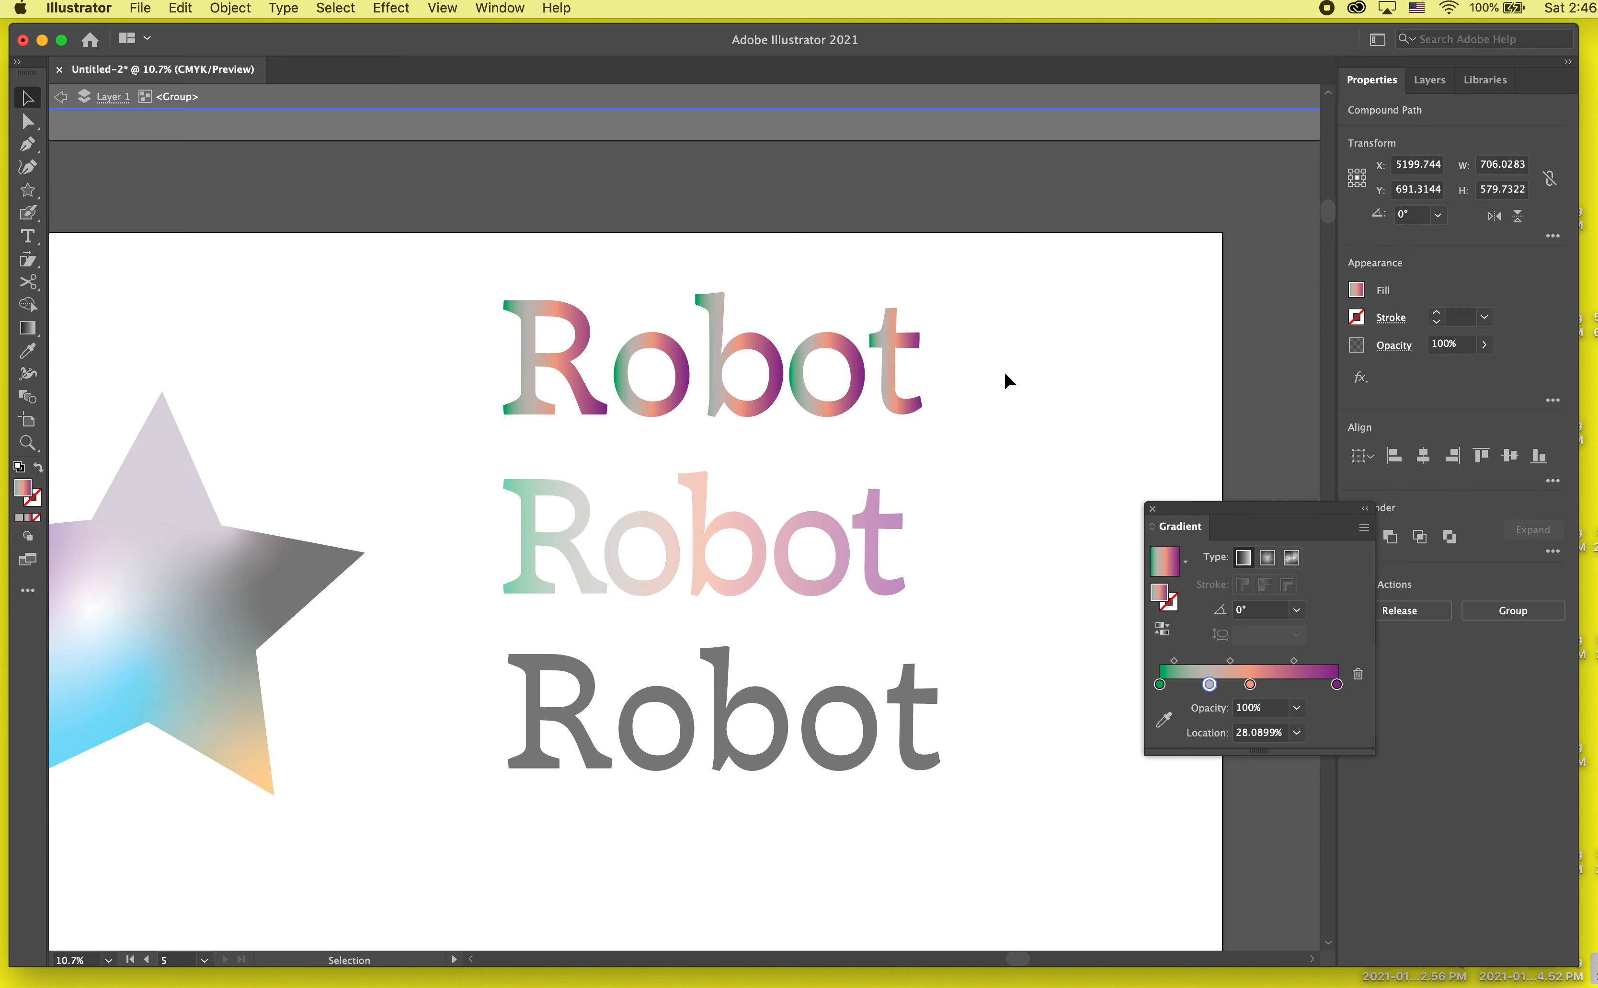
pyautogui.click(632, 395)
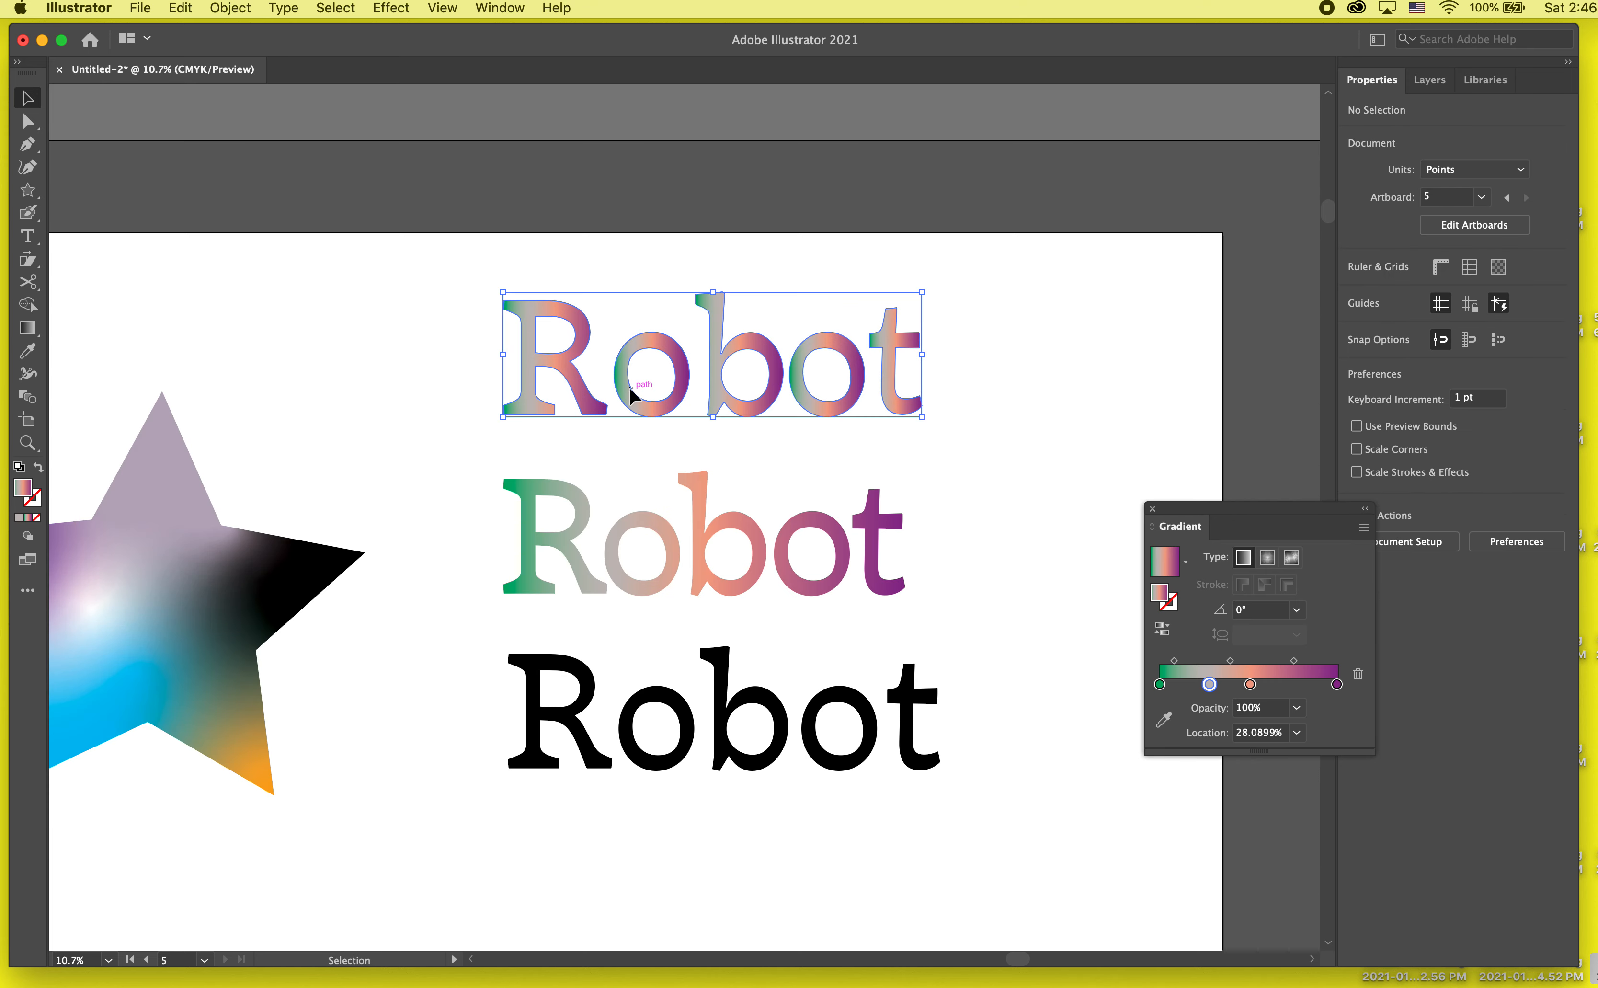